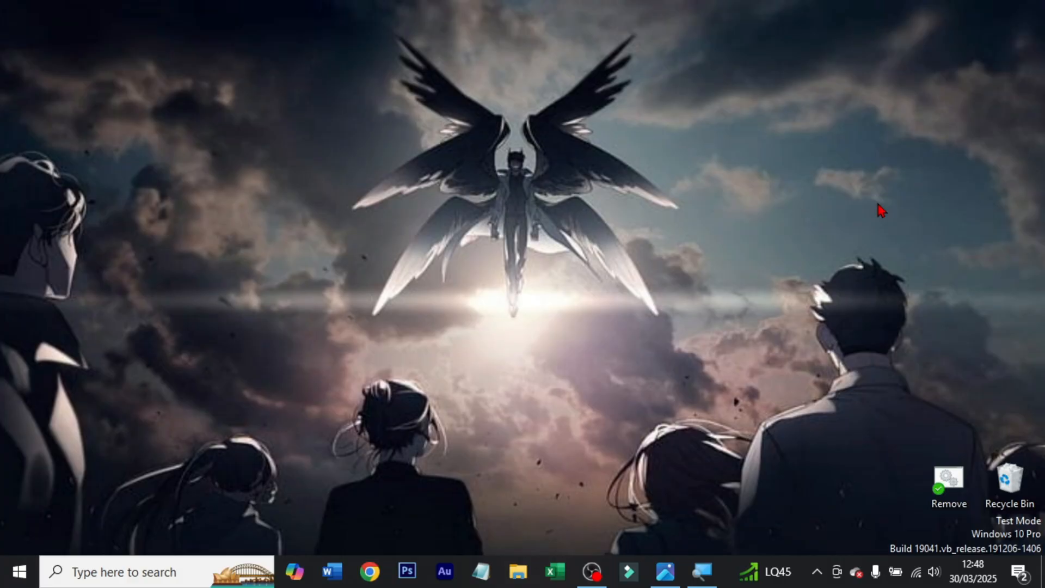
Step: Find Excel in the list of installed apps and open it
{"action": "left_click", "coordinate": [27, 577]}
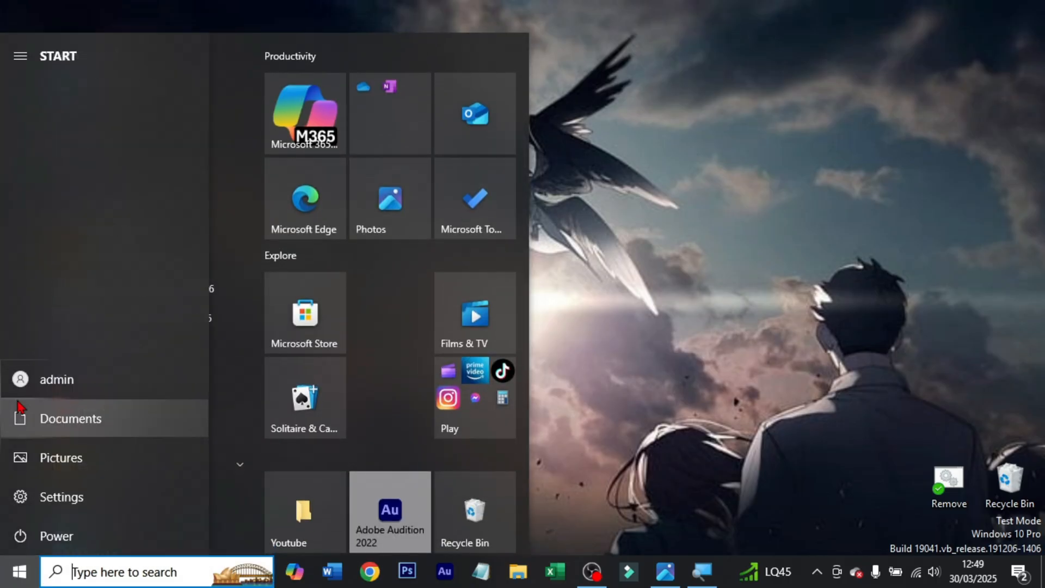
{"action": "scroll", "coordinate": [164, 324], "scroll_direction": "down", "scroll_amount": 2}
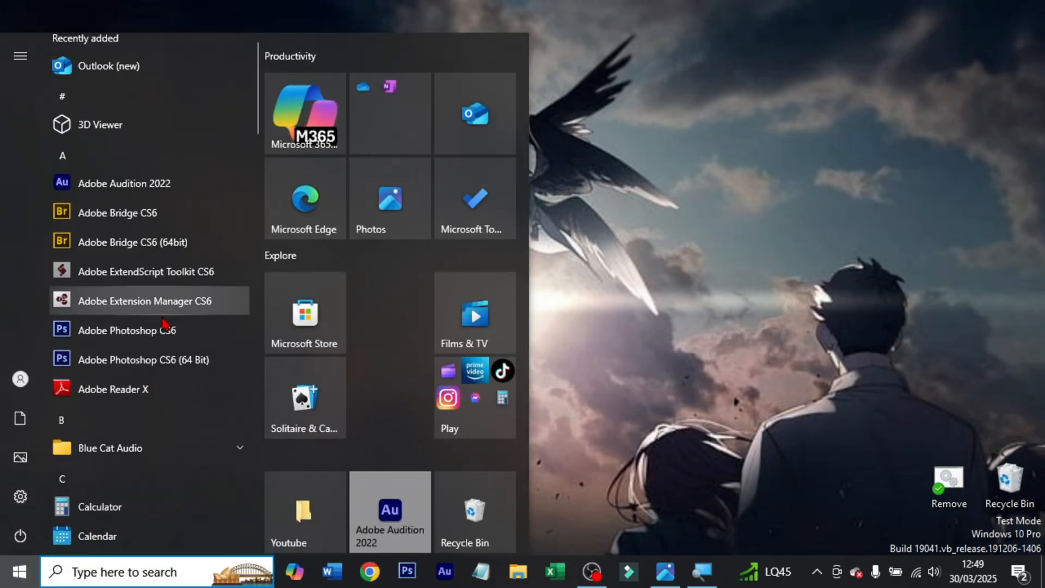
{"action": "scroll", "coordinate": [163, 324], "scroll_direction": "down", "scroll_amount": 5}
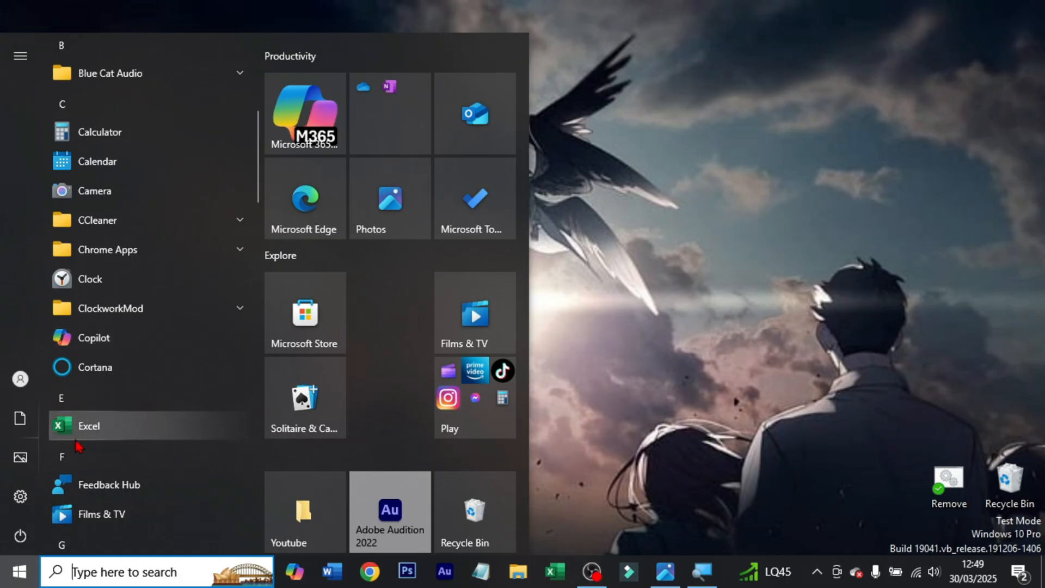
{"action": "right_click", "coordinate": [81, 430]}
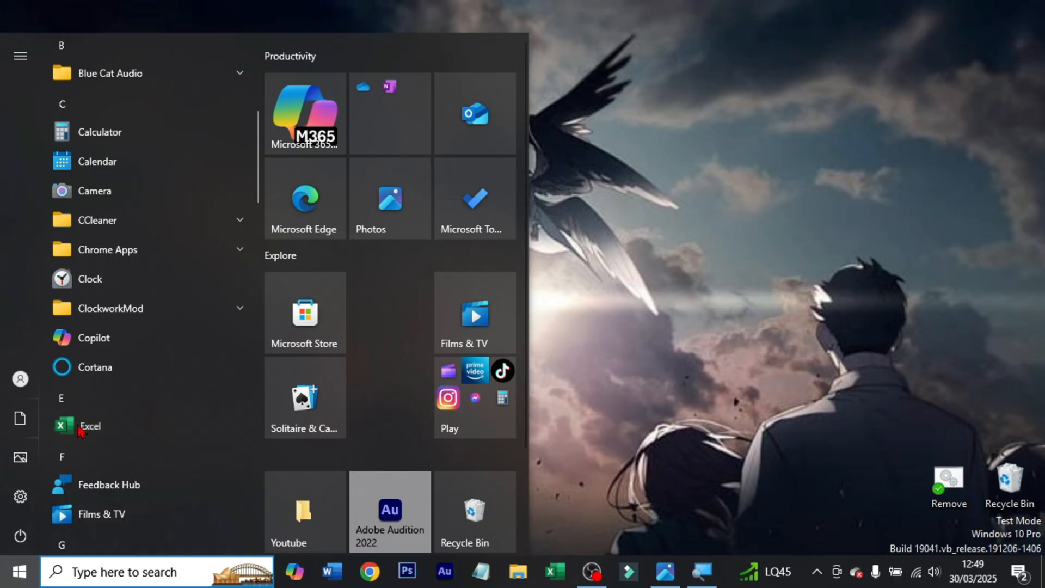
{"action": "left_click", "coordinate": [603, 243]}
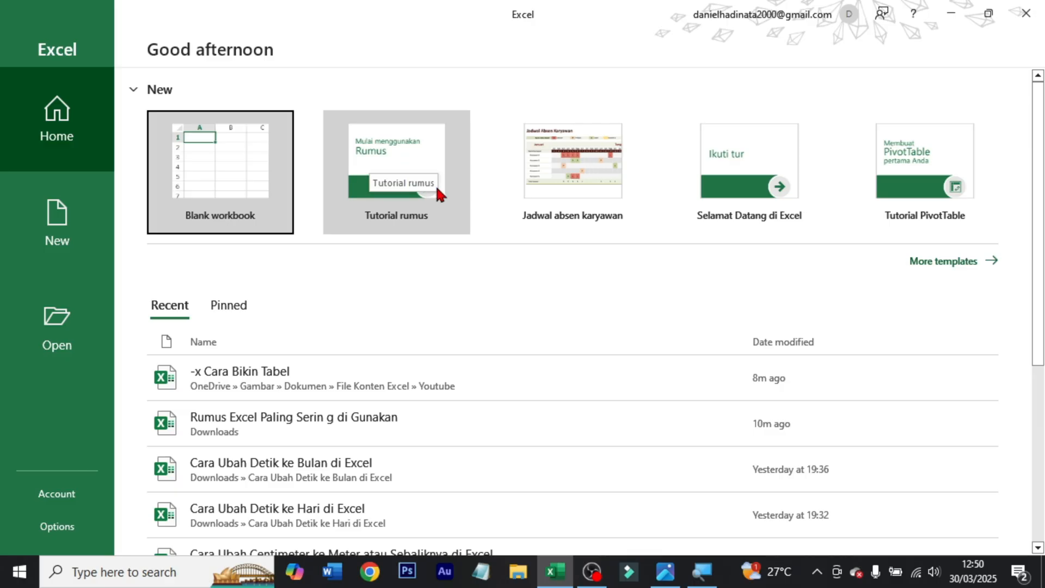
Step: Look over the featured templates from Tutorial rumus to Selamat Datang di Excel, and return the selection to Blank workbook
{"action": "left_click", "coordinate": [455, 178]}
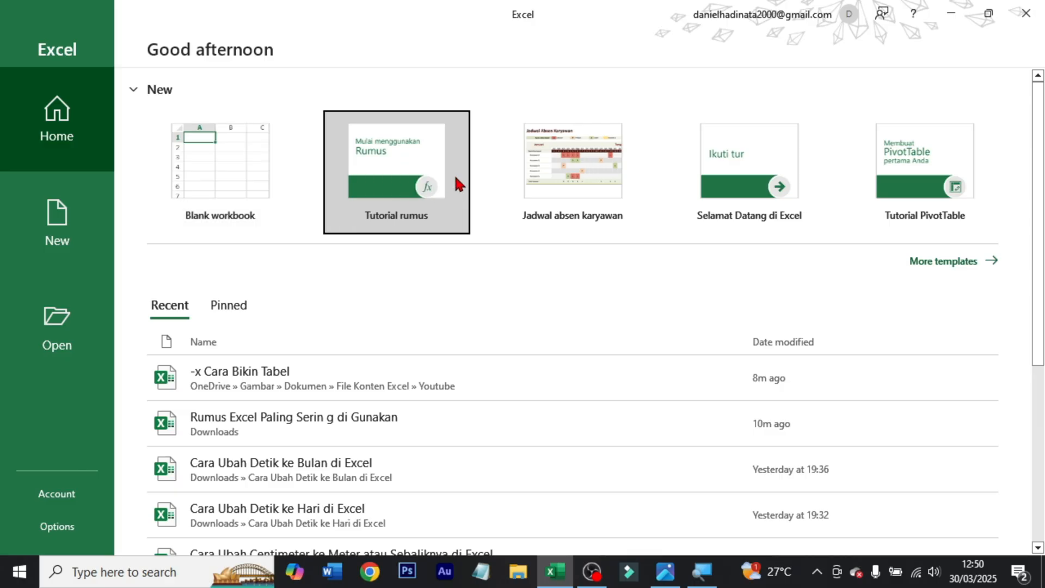
{"action": "key", "text": "Right"}
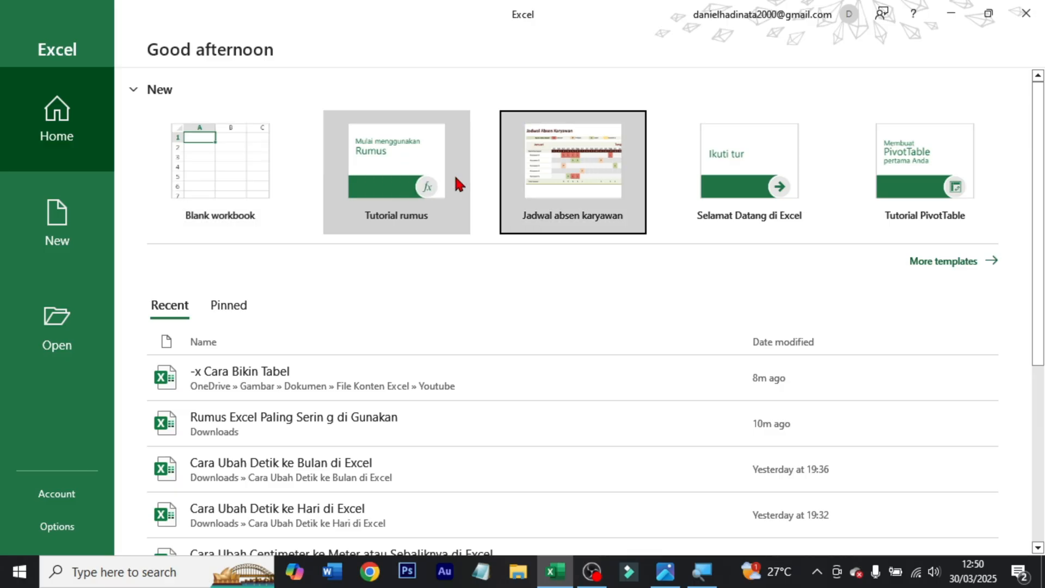
{"action": "key", "text": "Right"}
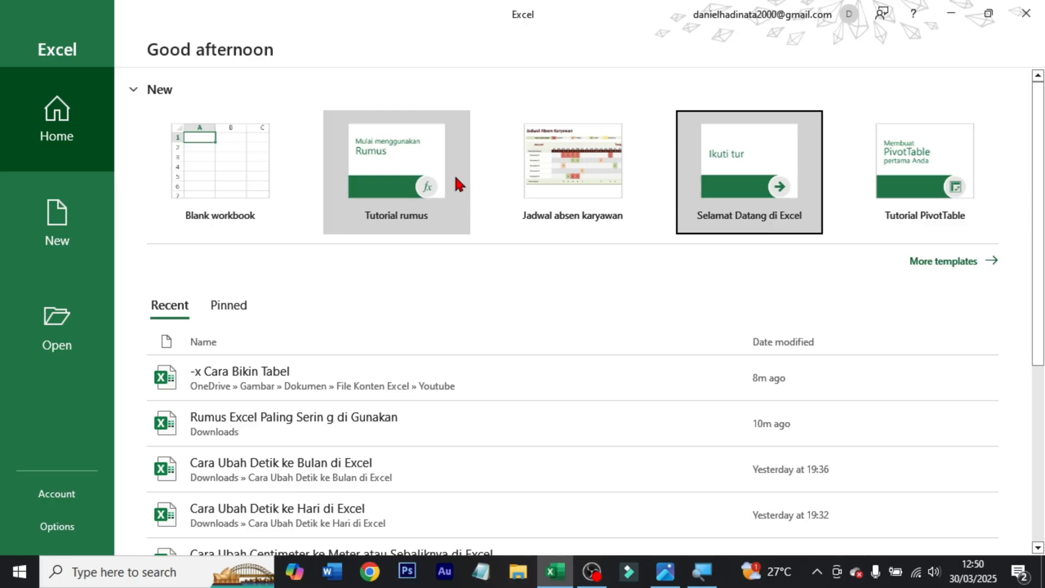
{"action": "key", "text": "Left"}
{"action": "key", "text": "Left"}
{"action": "key", "text": "Left"}
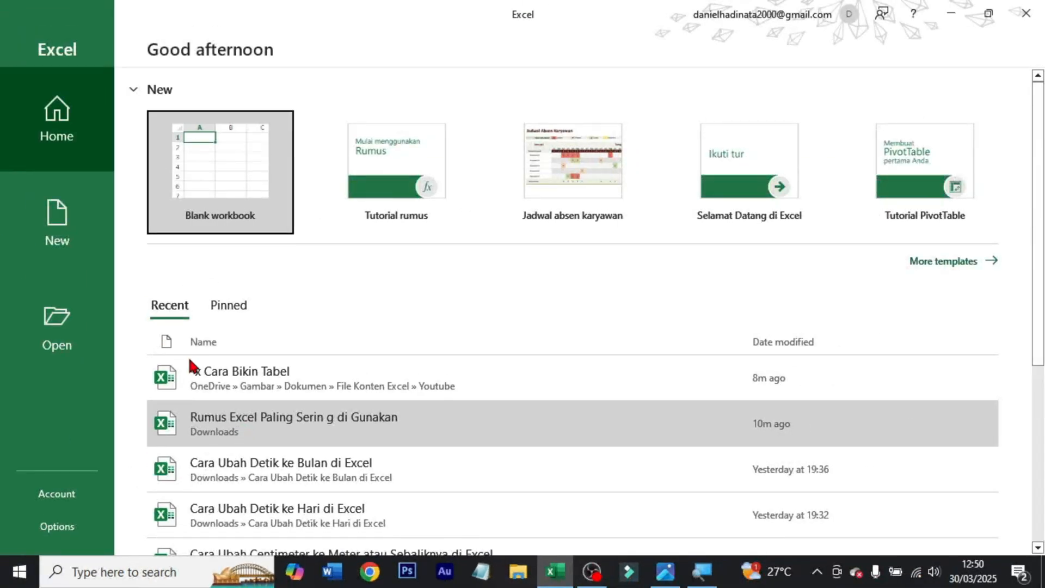
Step: Review the New, Open and Account pages and the general Excel options, and close the options without changes
{"action": "left_click", "coordinate": [72, 248]}
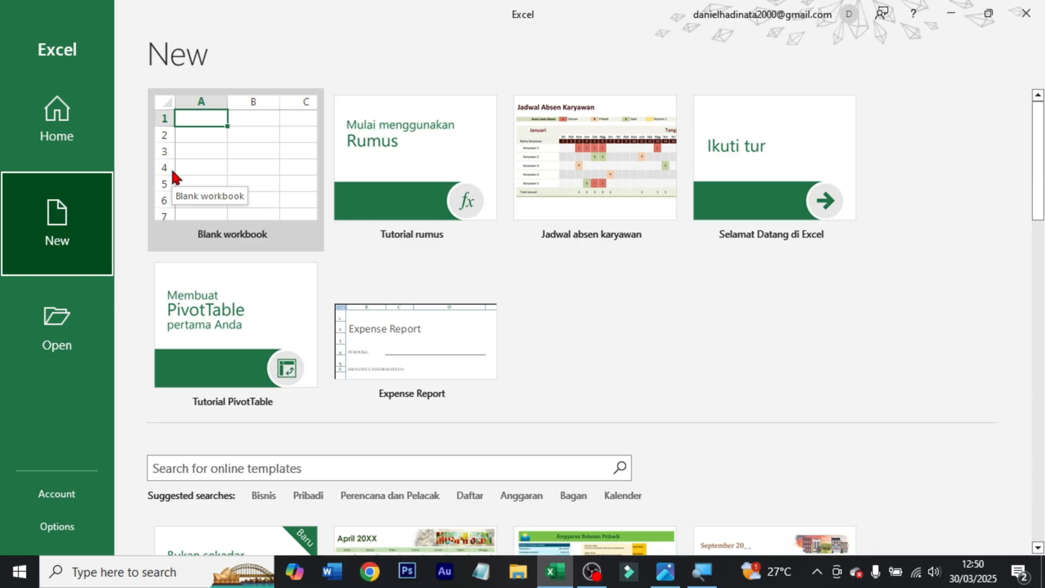
{"action": "left_click", "coordinate": [51, 347]}
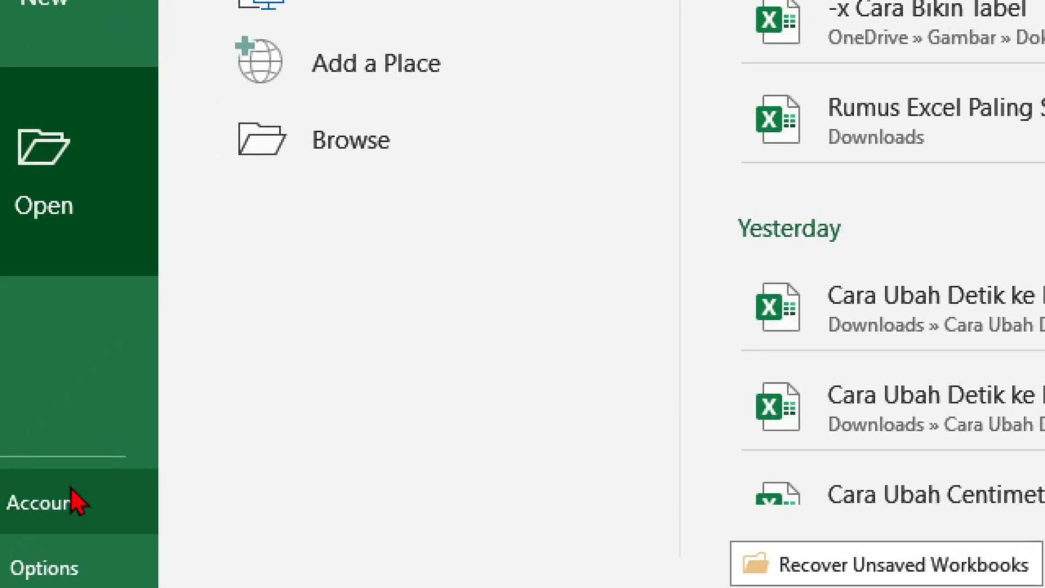
{"action": "left_click", "coordinate": [72, 492]}
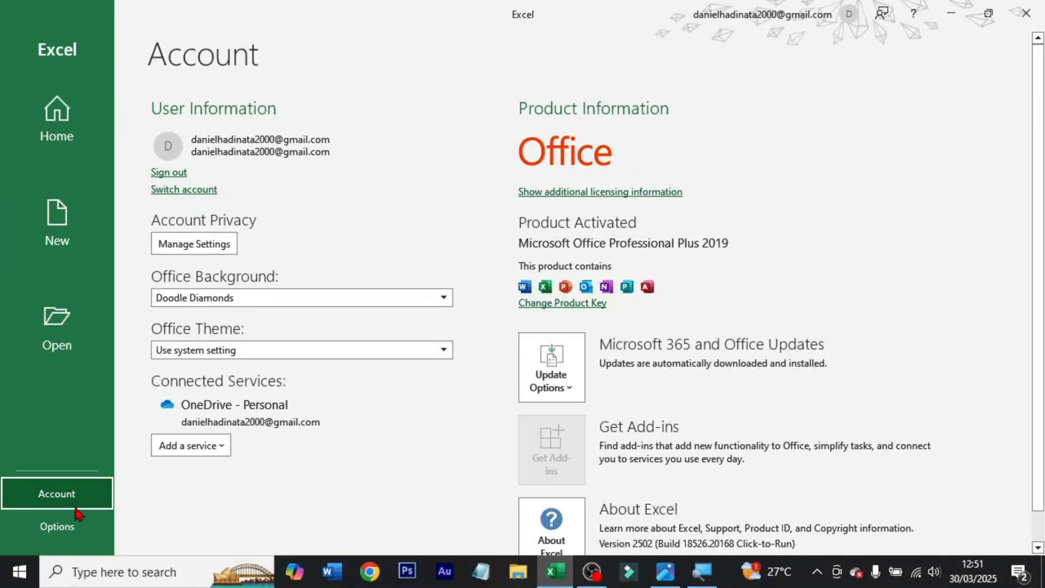
{"action": "left_click", "coordinate": [85, 529]}
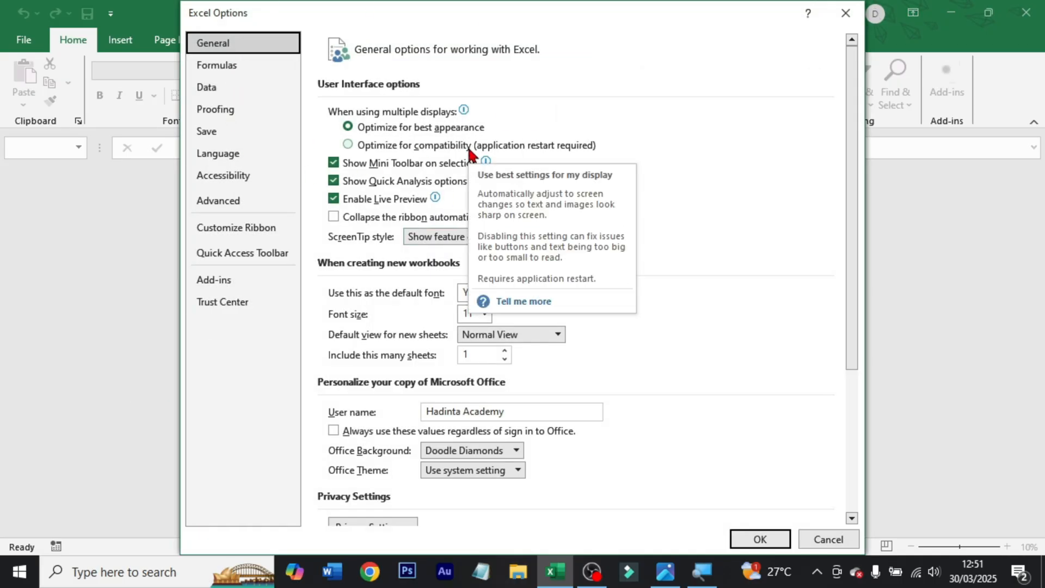
{"action": "left_click", "coordinate": [847, 14]}
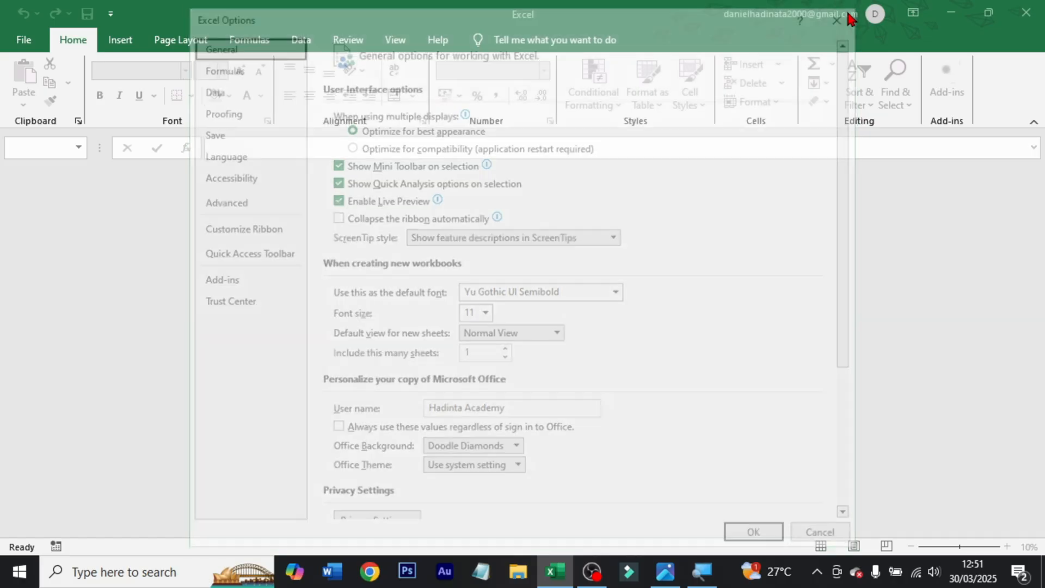
Step: Create a new blank workbook
{"action": "left_click", "coordinate": [18, 39]}
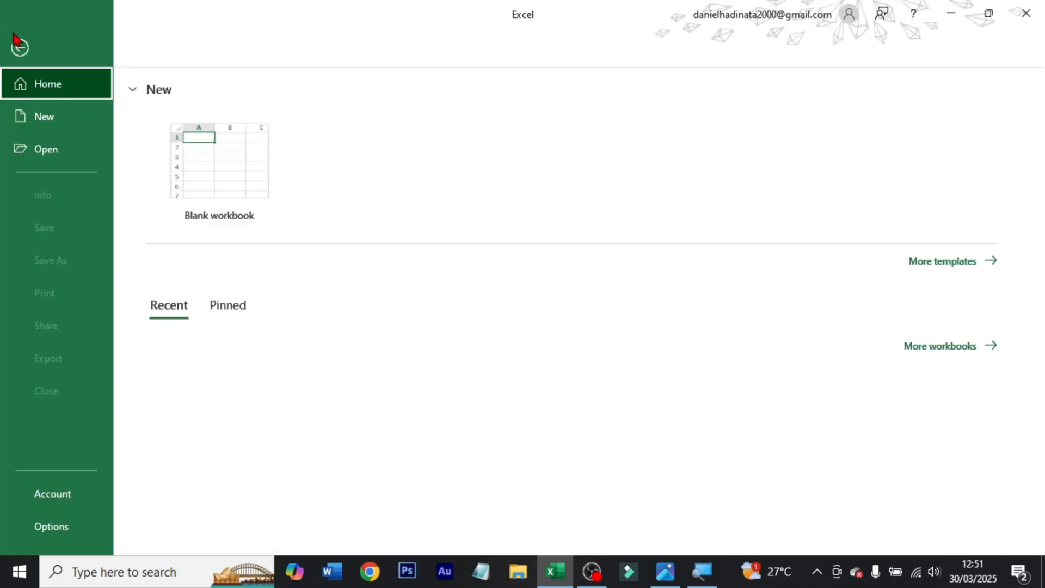
{"action": "left_click", "coordinate": [52, 129]}
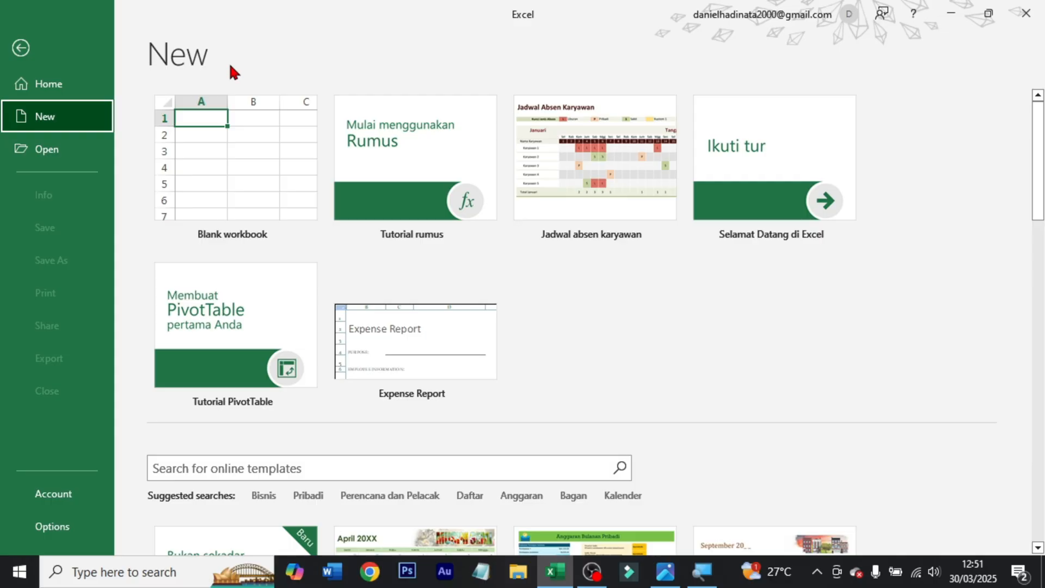
{"action": "left_click", "coordinate": [245, 136]}
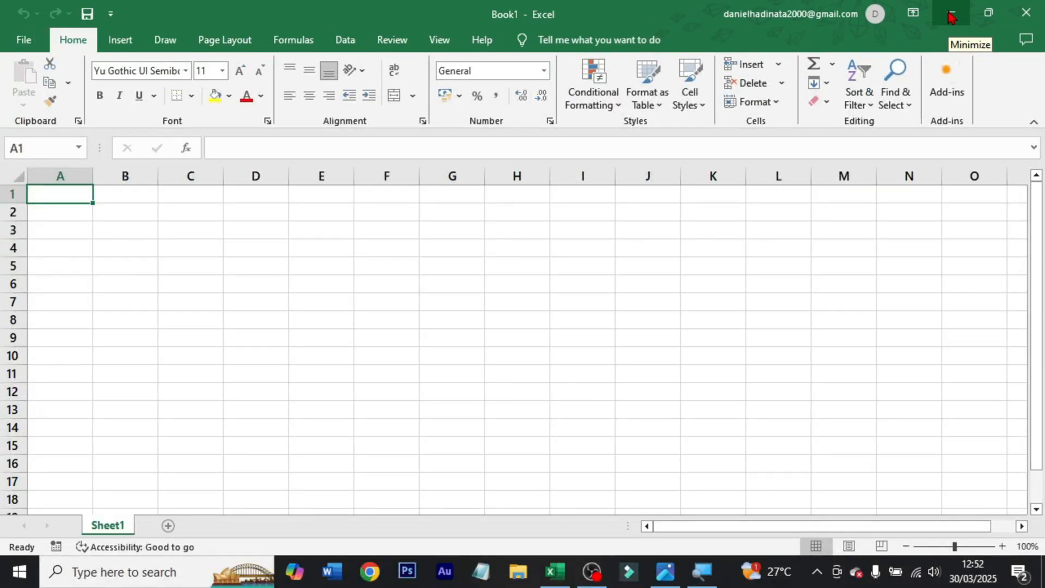
Step: Minimize the workbook window and bring it back on screen
{"action": "left_click", "coordinate": [951, 14]}
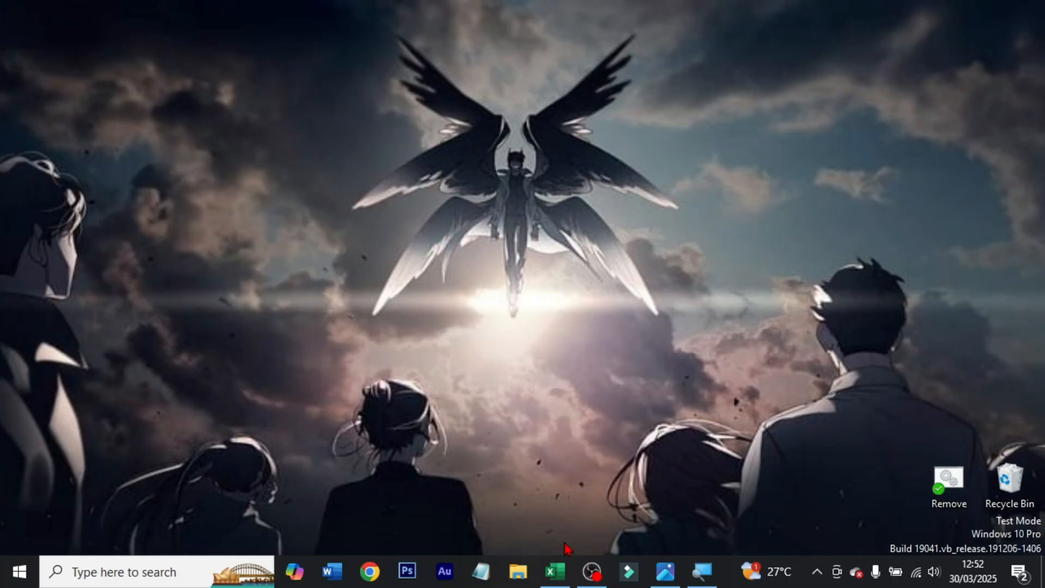
{"action": "left_click", "coordinate": [563, 570]}
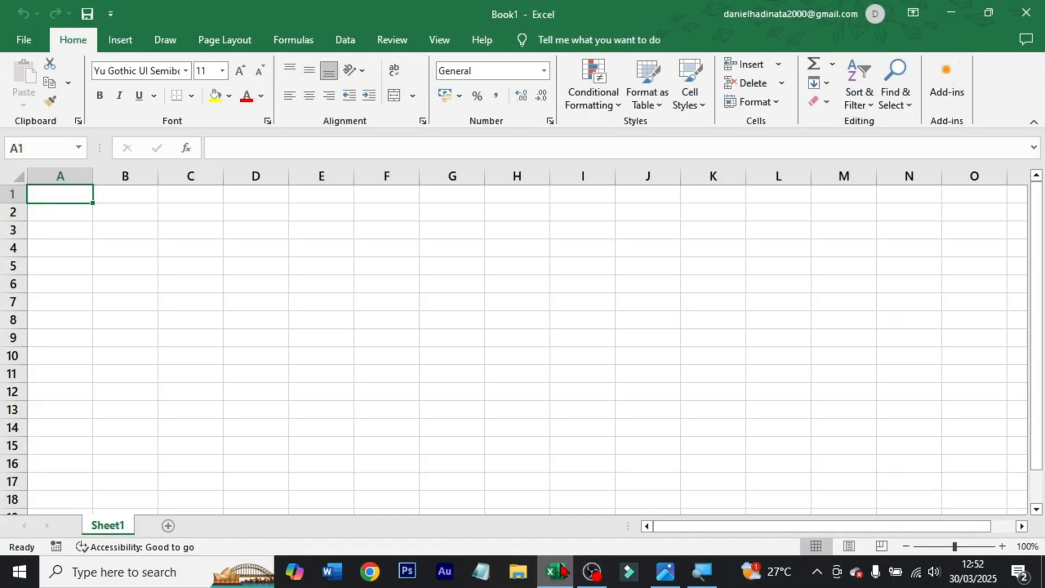
Step: Restore the workbook window to a smaller size, move it and make it taller, and maximize it again
{"action": "left_click", "coordinate": [978, 21]}
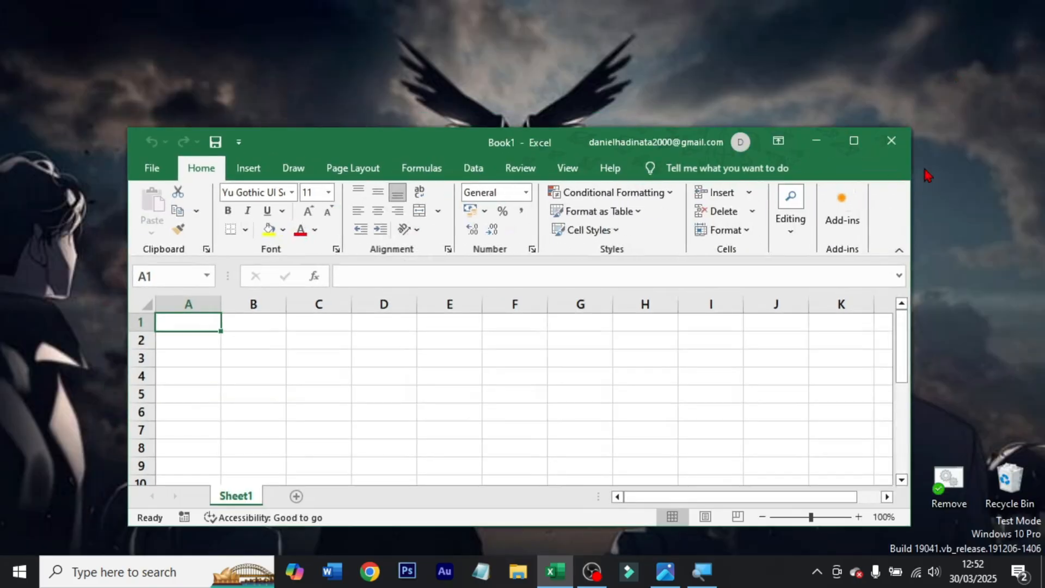
{"action": "left_click_drag", "start_coordinate": [453, 130], "coordinate": [292, 25]}
{"action": "left_click_drag", "start_coordinate": [376, 409], "coordinate": [363, 548]}
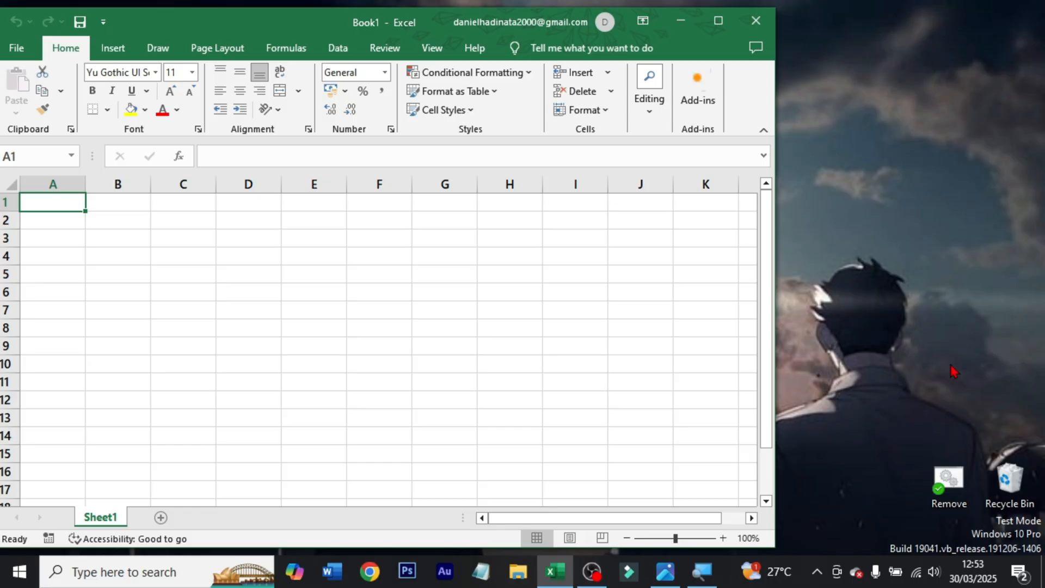
{"action": "left_click", "coordinate": [718, 22]}
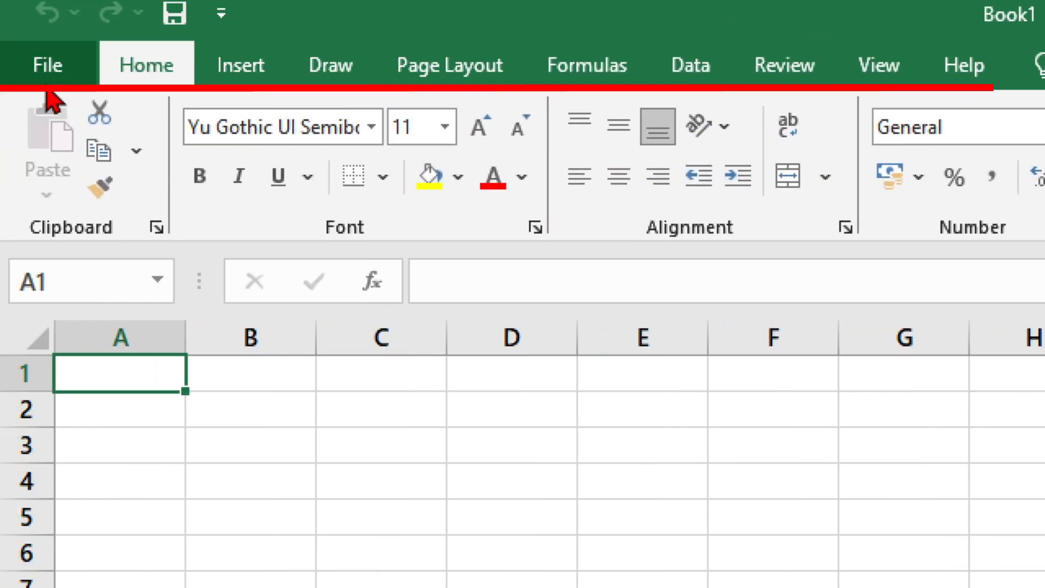
Step: Look through the ribbon commands for Insert, Draw, Page Layout, Formulas, Data, Review, View and Help, and return to Home
{"action": "left_click", "coordinate": [252, 87]}
{"action": "left_click", "coordinate": [330, 88]}
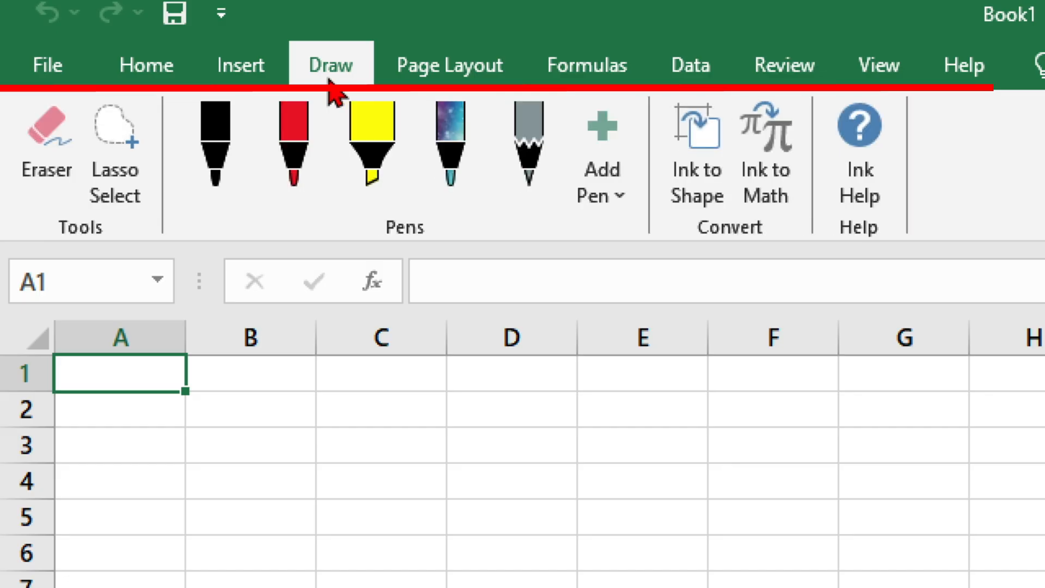
{"action": "left_click", "coordinate": [429, 77]}
{"action": "left_click", "coordinate": [599, 88]}
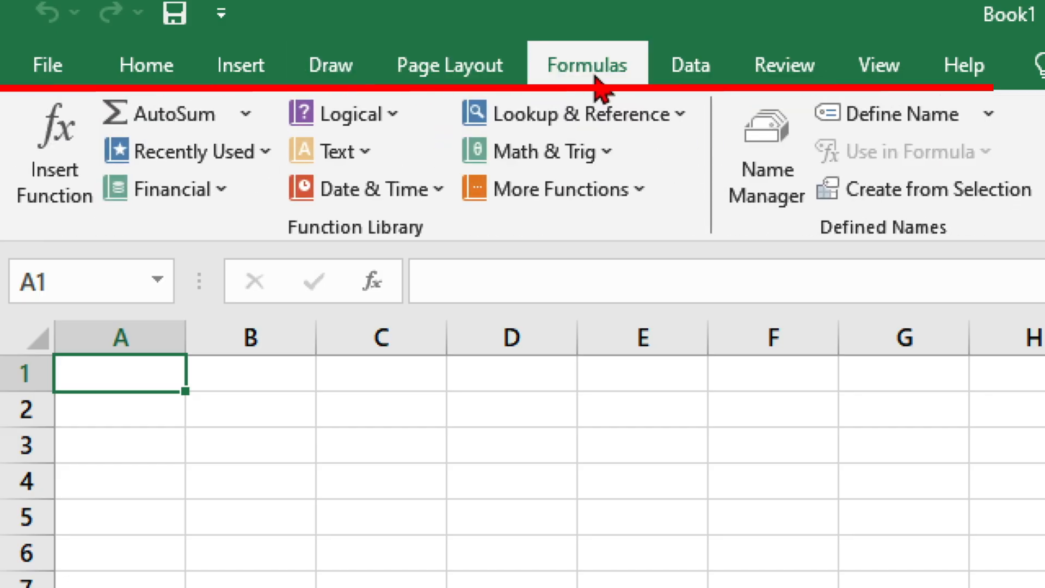
{"action": "left_click", "coordinate": [678, 90]}
{"action": "left_click", "coordinate": [809, 76]}
{"action": "left_click", "coordinate": [898, 66]}
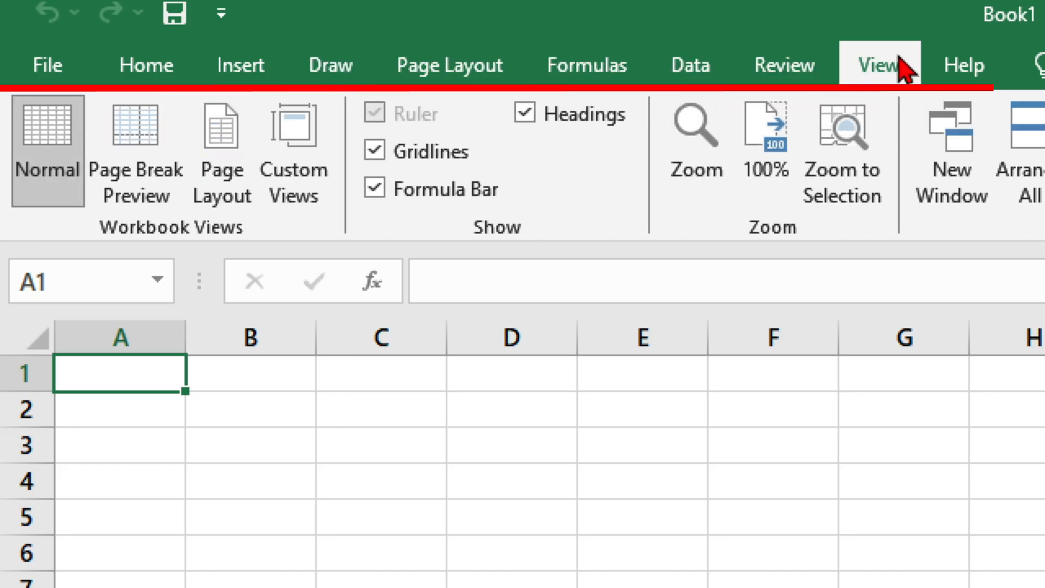
{"action": "left_click", "coordinate": [947, 68]}
{"action": "left_click", "coordinate": [157, 80]}
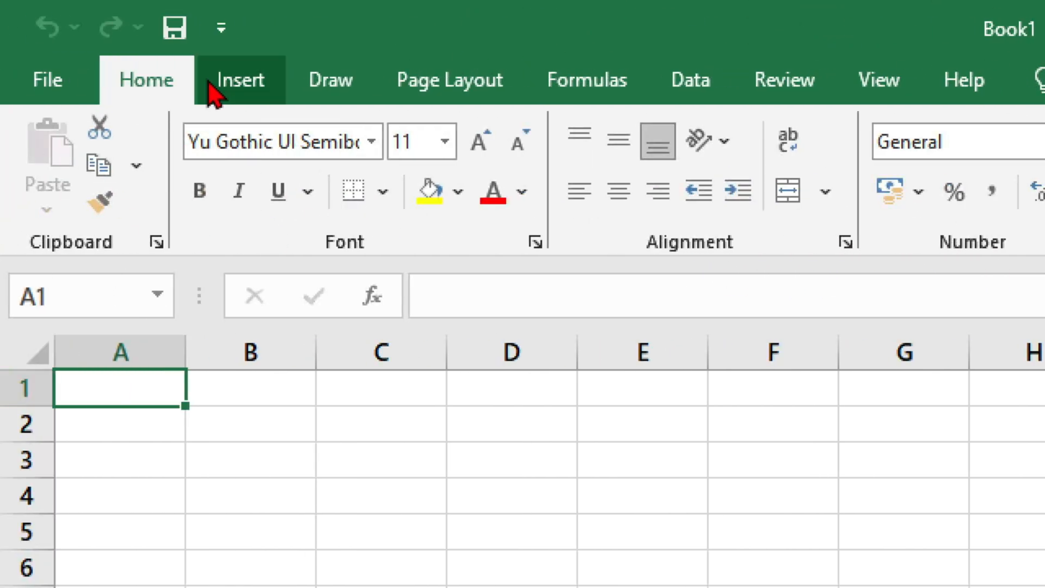
Step: Compare the command groups of Insert, Page Layout, Formulas and View more closely, ending back on the Home commands
{"action": "left_click", "coordinate": [227, 88]}
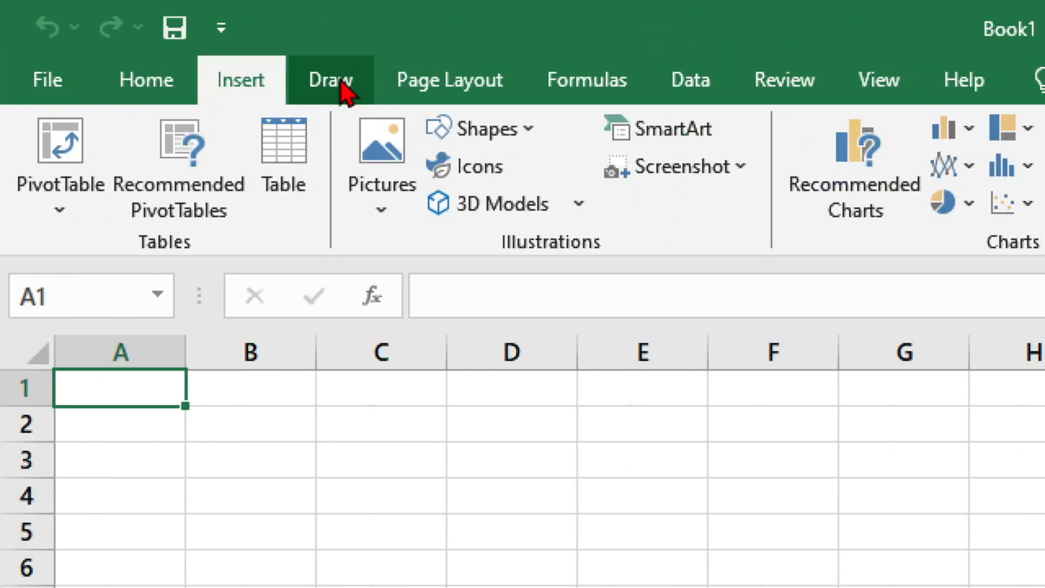
{"action": "left_click", "coordinate": [342, 86]}
{"action": "left_click", "coordinate": [471, 101]}
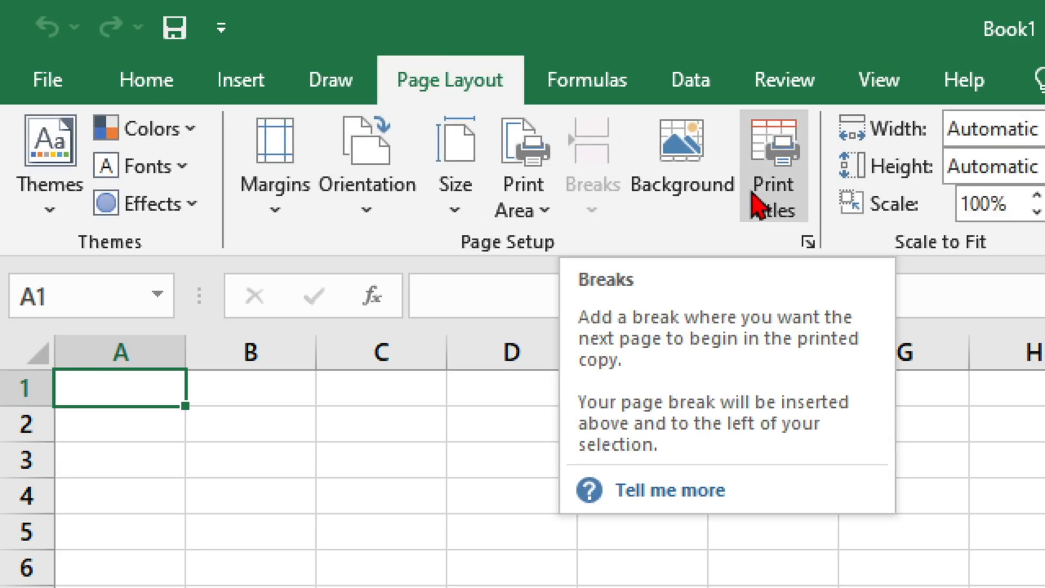
{"action": "left_click", "coordinate": [544, 80]}
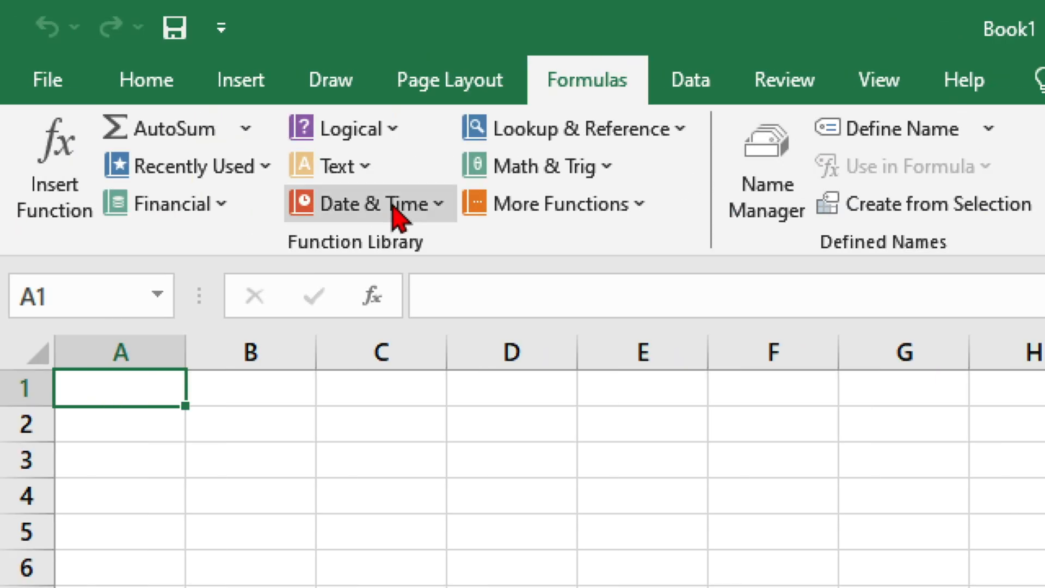
{"action": "left_click", "coordinate": [729, 84]}
{"action": "left_click", "coordinate": [881, 82]}
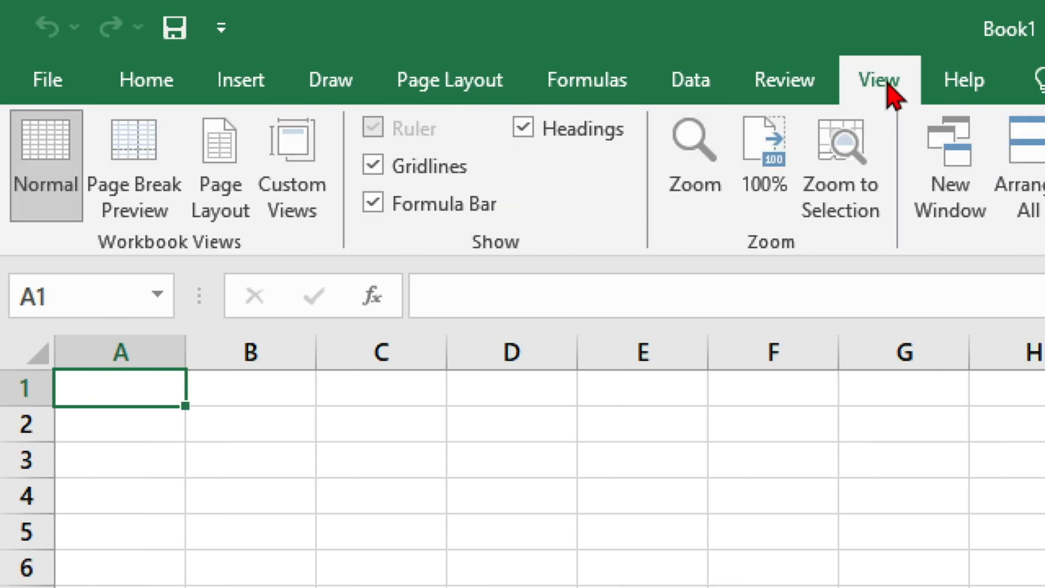
{"action": "left_click", "coordinate": [938, 83]}
{"action": "left_click", "coordinate": [263, 82]}
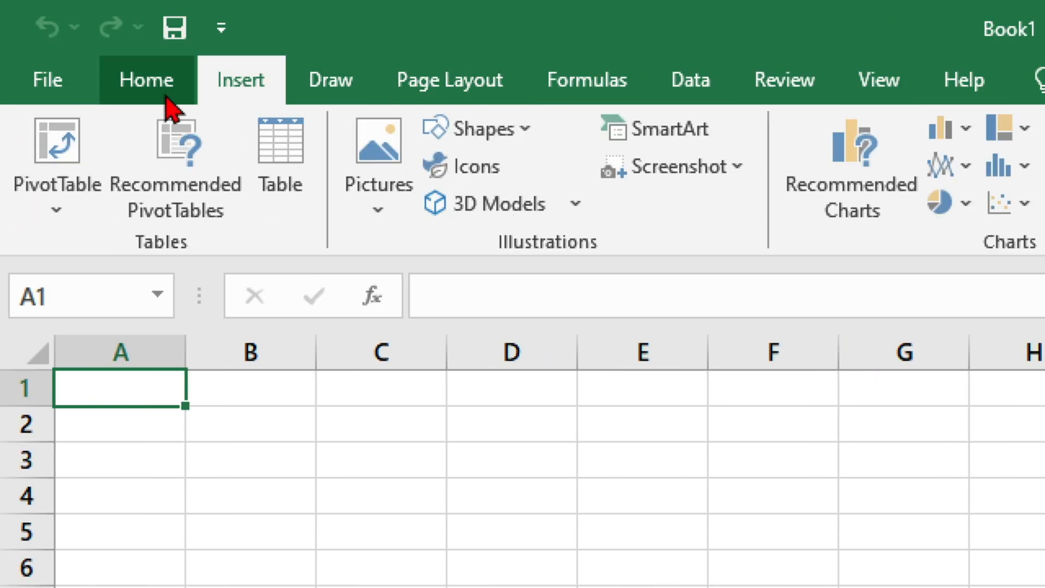
{"action": "left_click", "coordinate": [164, 98]}
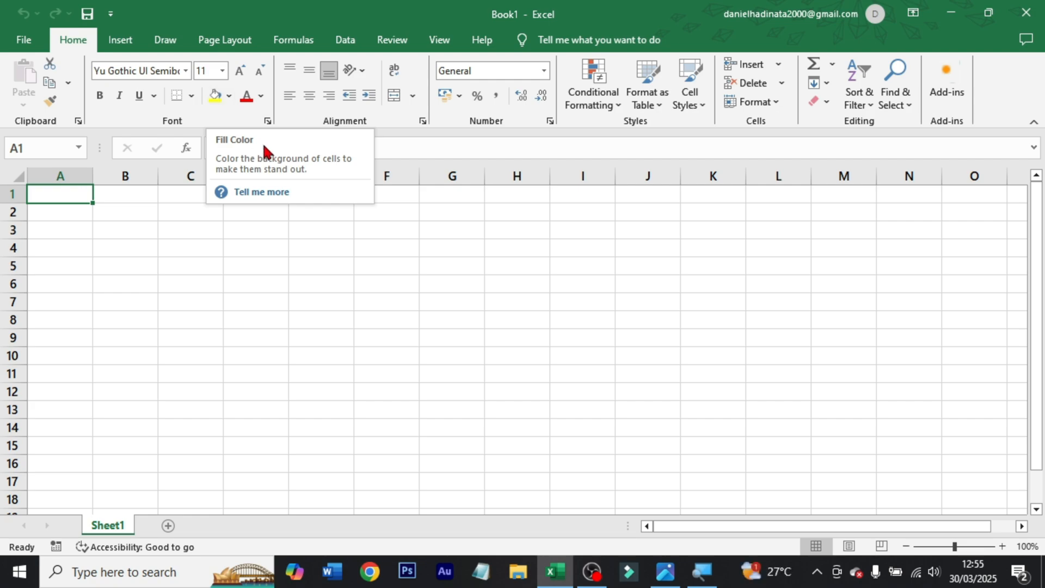
Step: Highlight the cell reference in the Name Box, and try a =sum formula for A1 in the formula bar before erasing it
{"action": "left_click", "coordinate": [49, 149]}
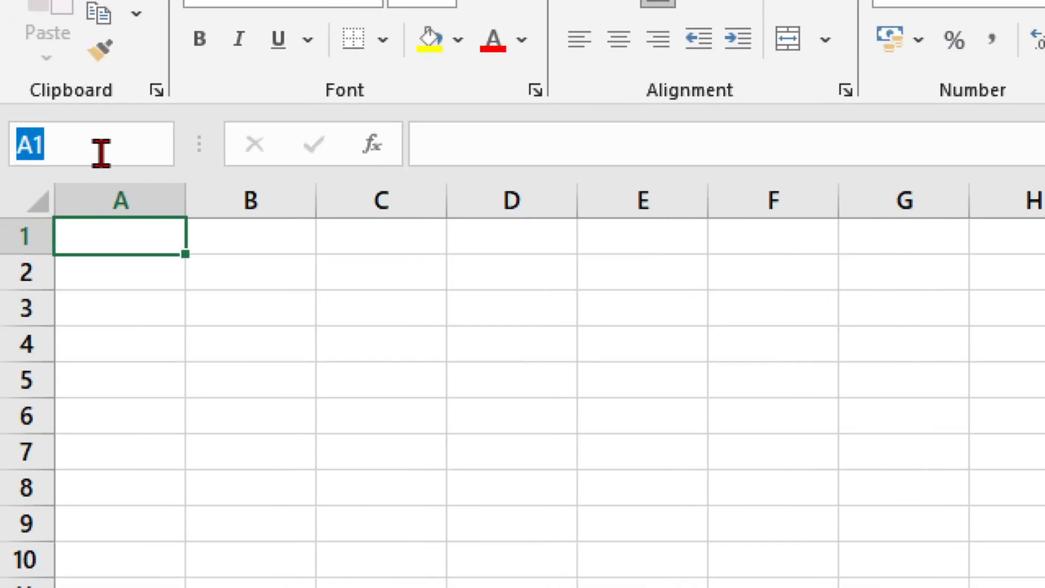
{"action": "left_click", "coordinate": [50, 152]}
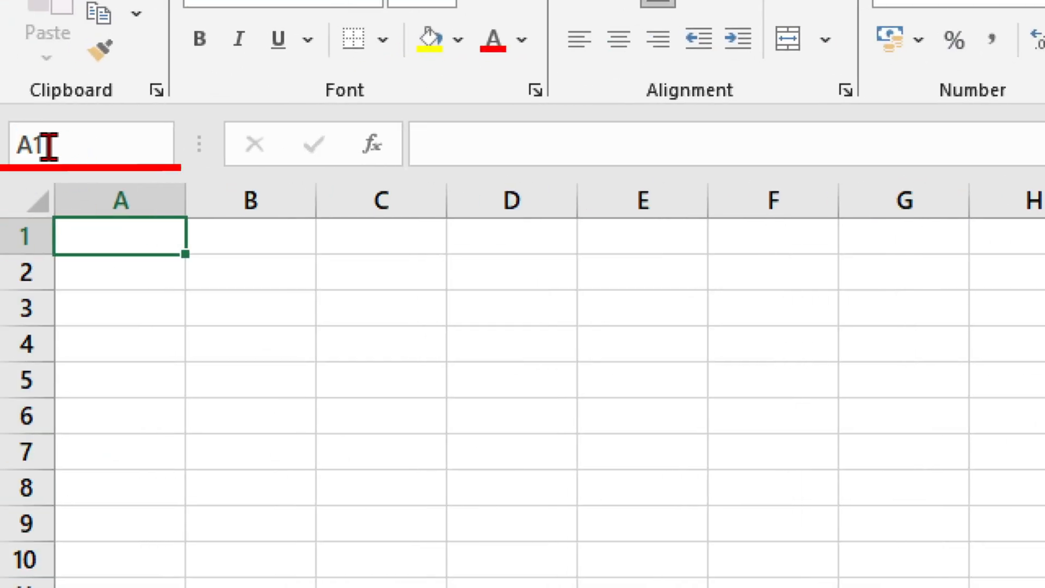
{"action": "left_click", "coordinate": [416, 139]}
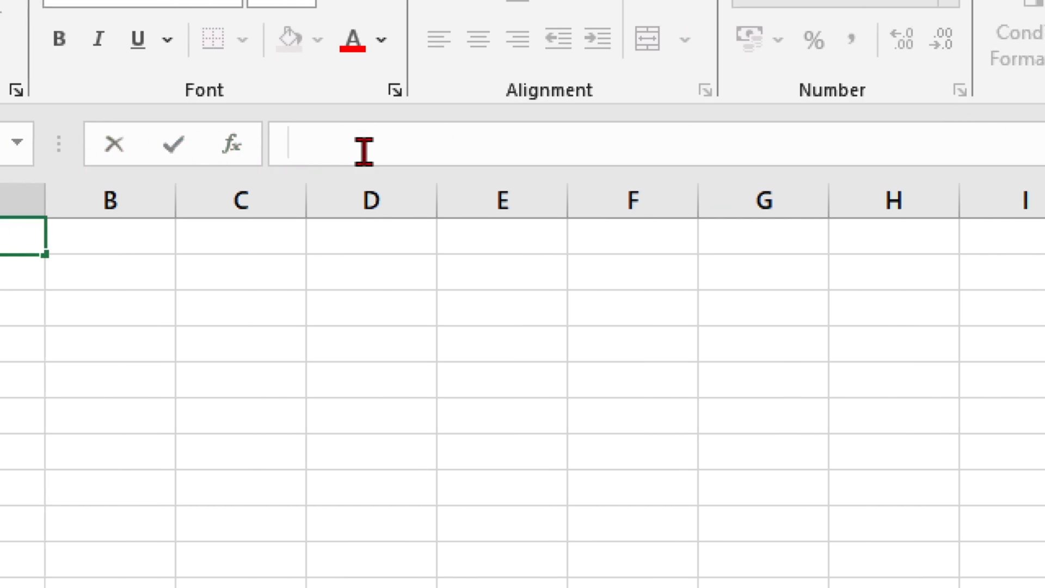
{"action": "type", "text": "=sum"}
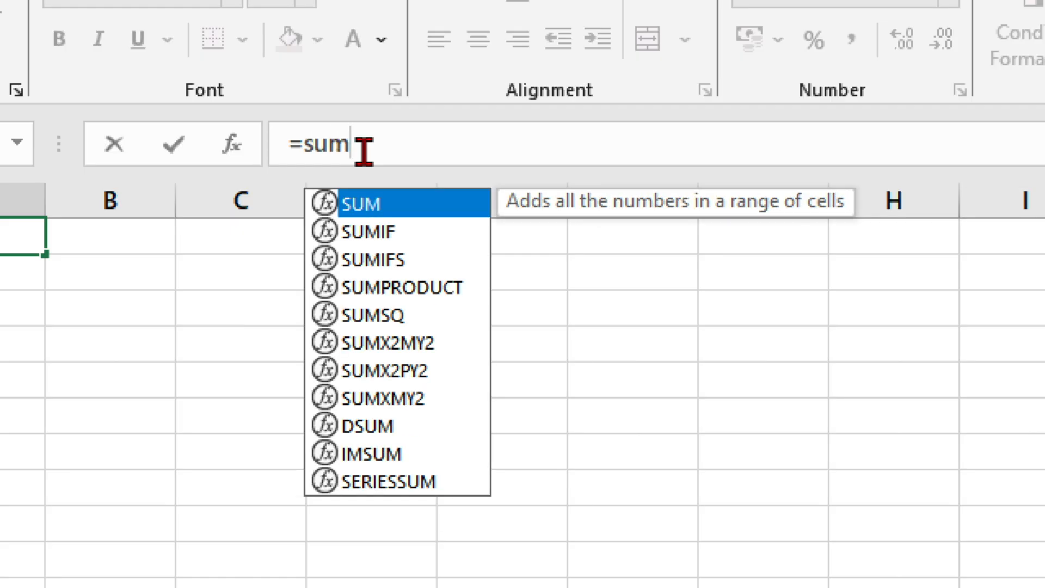
{"action": "key", "text": "BackSpace"}
{"action": "key", "text": "BackSpace"}
{"action": "key", "text": "BackSpace"}
{"action": "key", "text": "BackSpace"}
Step: Try the text data as the content of cell A1 in the formula bar, discard the entry and move to another cell
{"action": "type", "text": "daya"}
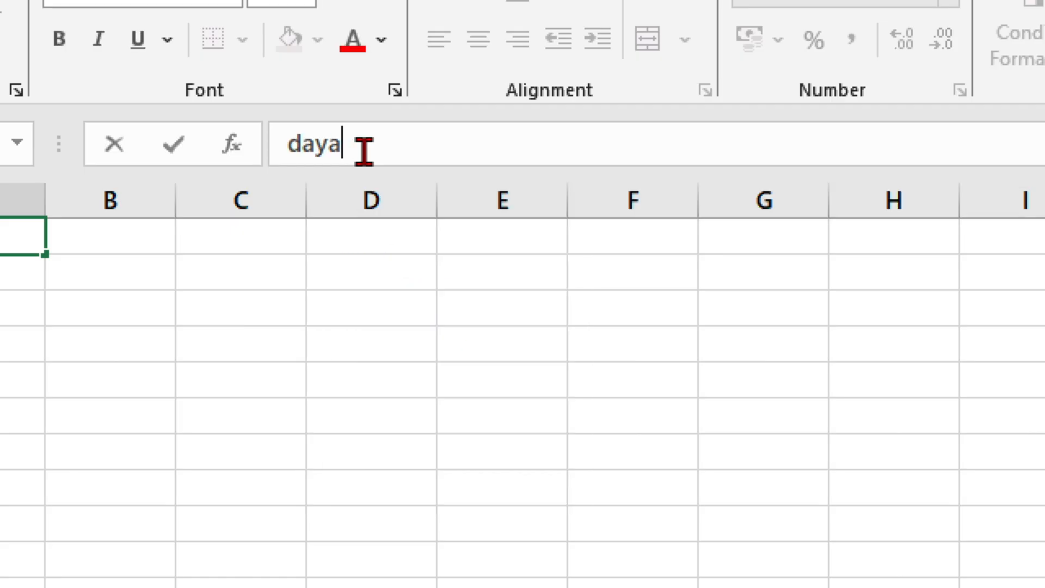
{"action": "key", "text": "BackSpace"}
{"action": "key", "text": "BackSpace"}
{"action": "type", "text": "ta"}
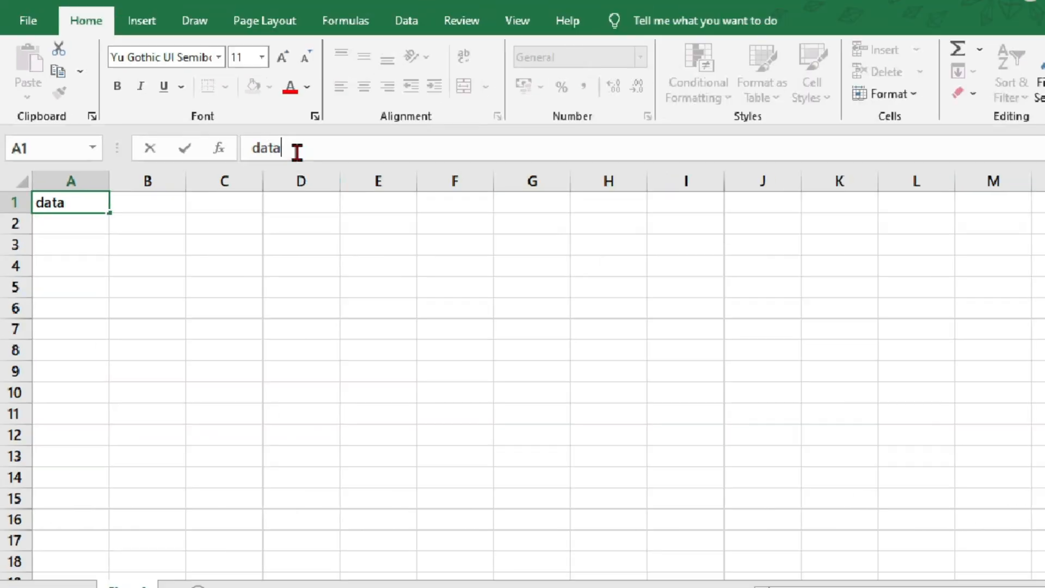
{"action": "key", "text": "Escape"}
{"action": "left_click", "coordinate": [528, 354]}
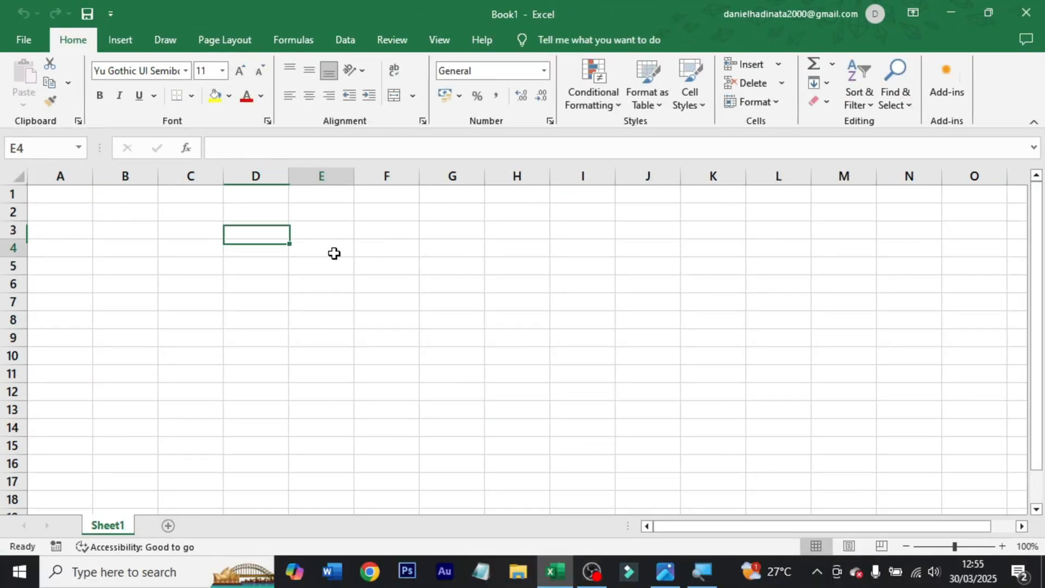
Step: Select single cells A1, C4 and F4, followed by the range D5:K13, and end on cell E4
{"action": "left_click", "coordinate": [80, 202]}
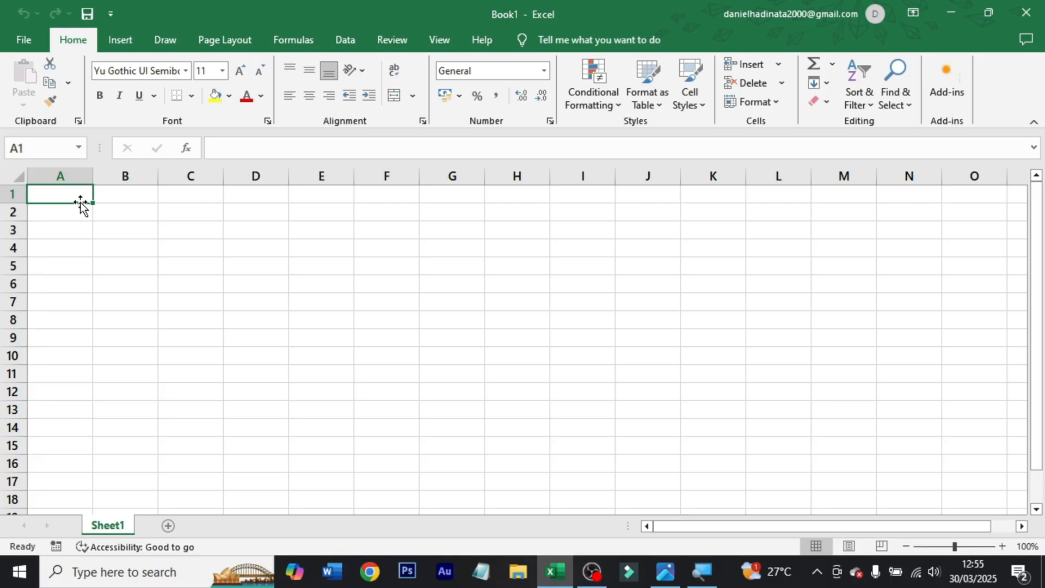
{"action": "left_click", "coordinate": [165, 248]}
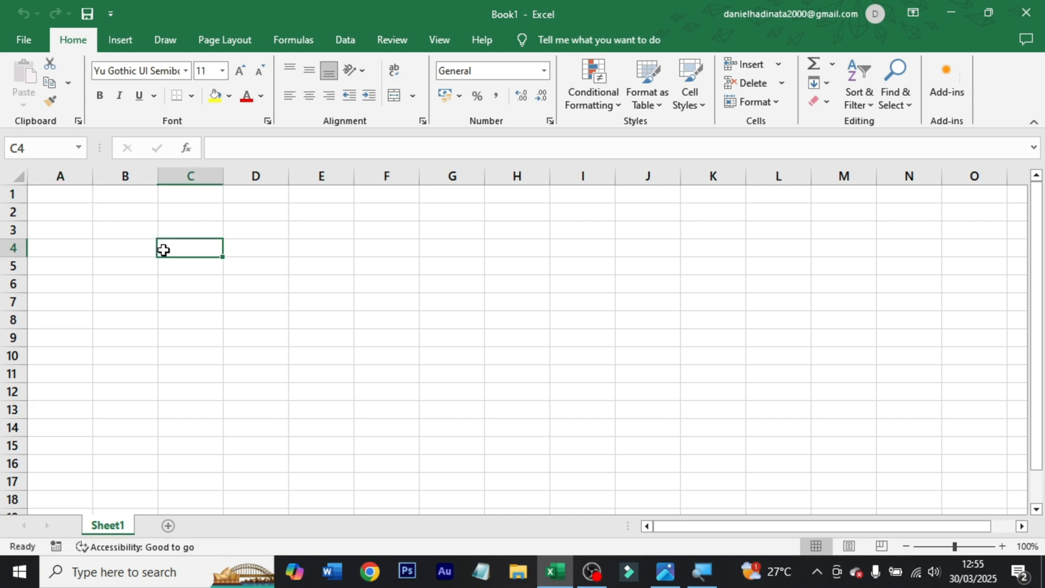
{"action": "left_click", "coordinate": [357, 249]}
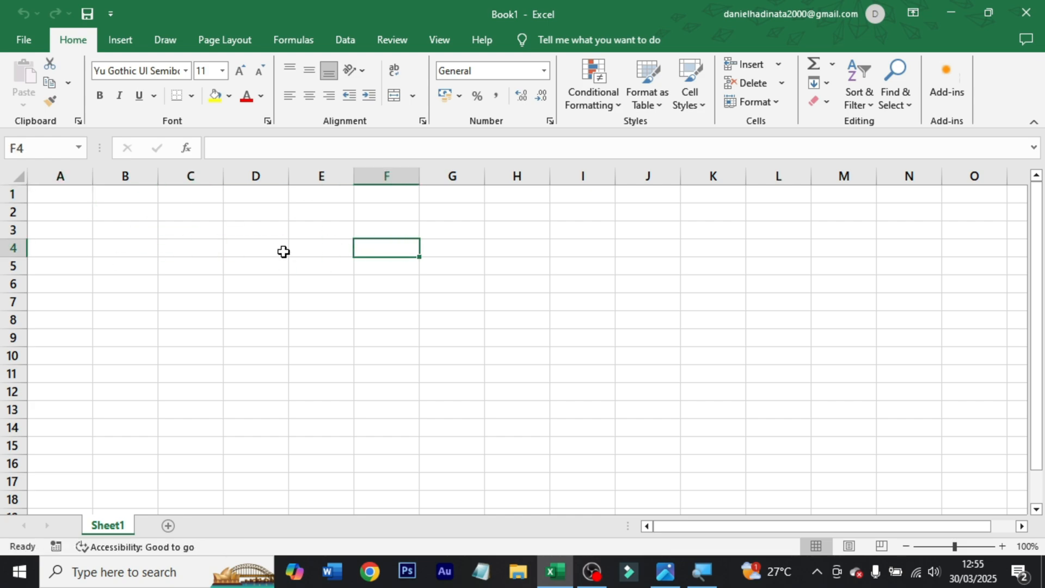
{"action": "left_click_drag", "start_coordinate": [274, 266], "coordinate": [514, 408]}
{"action": "left_click_drag", "start_coordinate": [240, 270], "coordinate": [710, 409]}
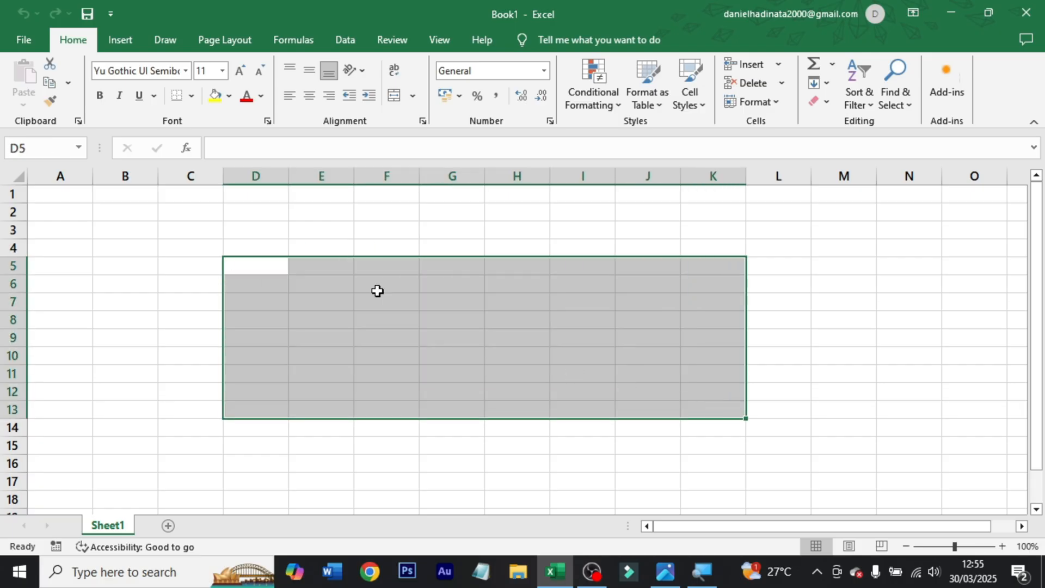
{"action": "left_click", "coordinate": [335, 283]}
{"action": "left_click", "coordinate": [300, 252]}
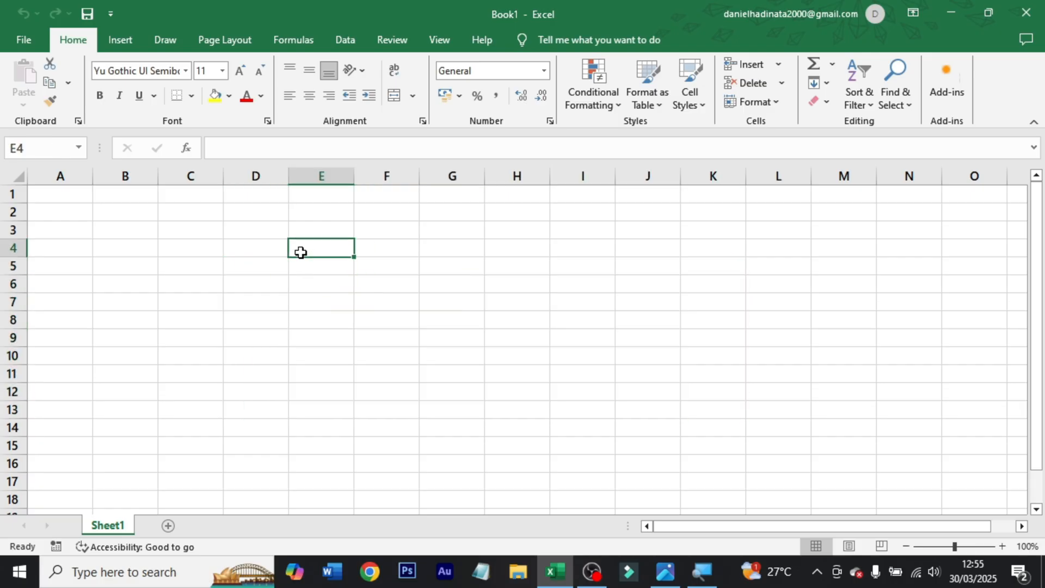
Step: Select entire columns A, B, C and D one at a time, return to column A and finish on cell A1
{"action": "left_click", "coordinate": [61, 176]}
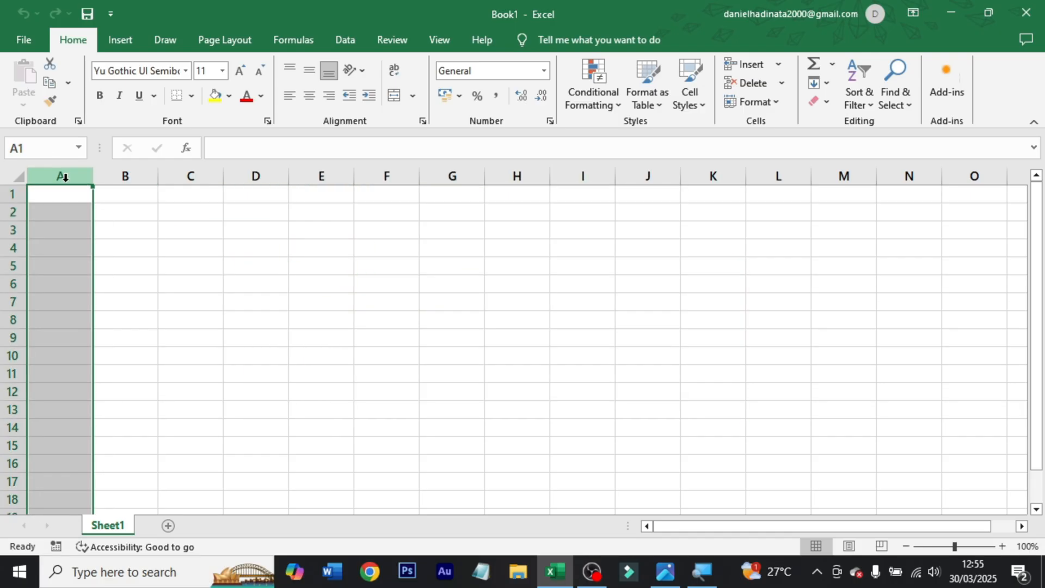
{"action": "left_click", "coordinate": [118, 175]}
{"action": "left_click", "coordinate": [66, 174]}
{"action": "left_click", "coordinate": [121, 174]}
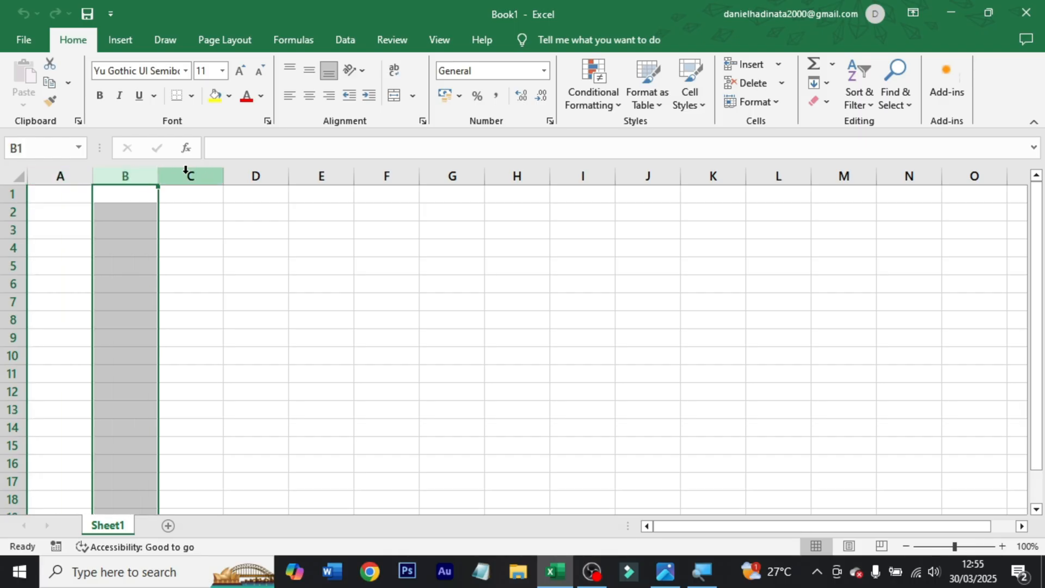
{"action": "left_click", "coordinate": [186, 174]}
{"action": "left_click", "coordinate": [251, 175]}
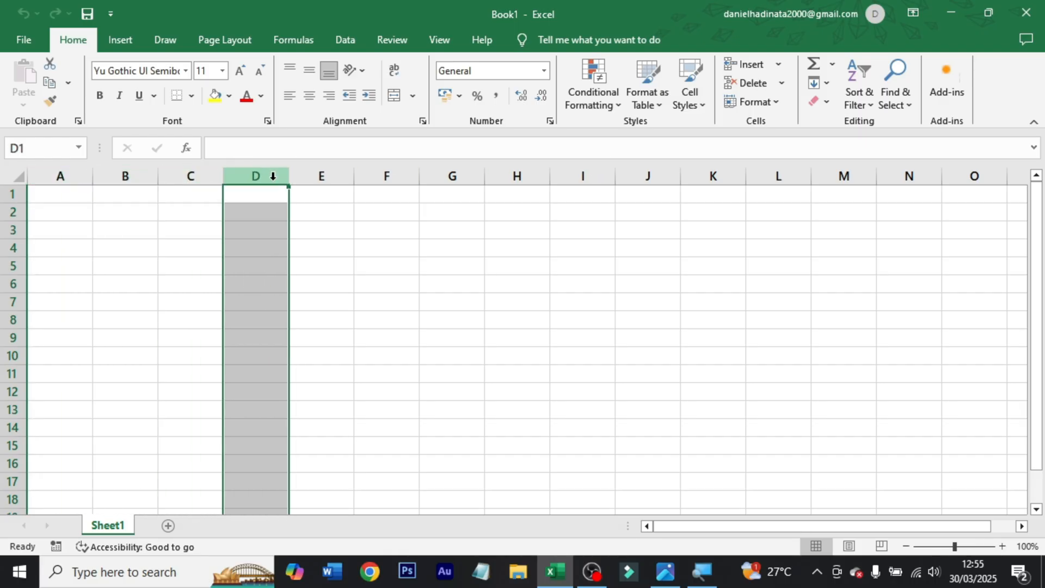
{"action": "left_click", "coordinate": [76, 173]}
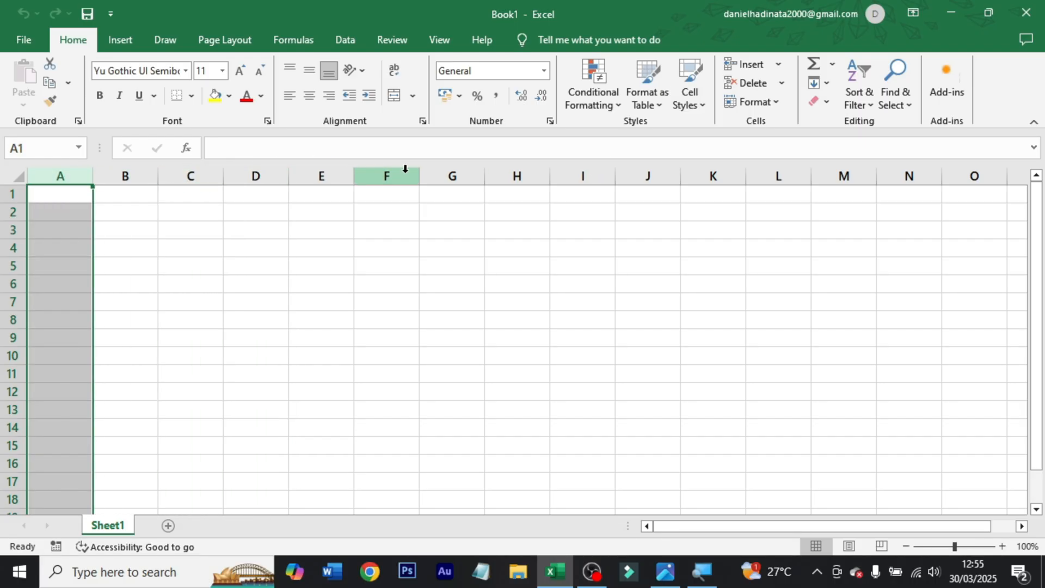
{"action": "left_click", "coordinate": [65, 199]}
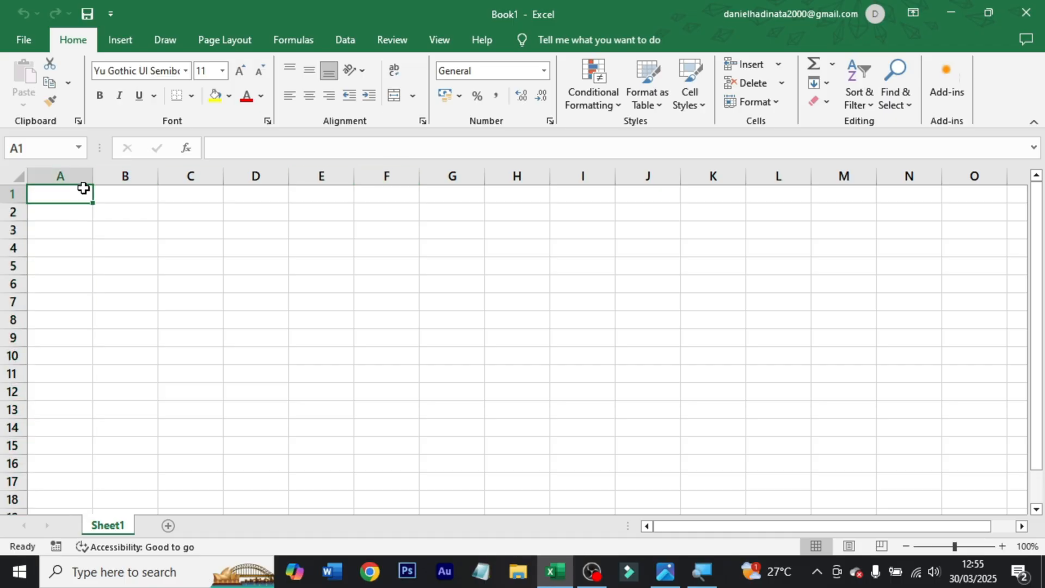
Step: Go through the column letters again by selecting whole columns A, B and C in turn
{"action": "left_click", "coordinate": [75, 176]}
{"action": "left_click", "coordinate": [117, 176]}
{"action": "left_click", "coordinate": [66, 180]}
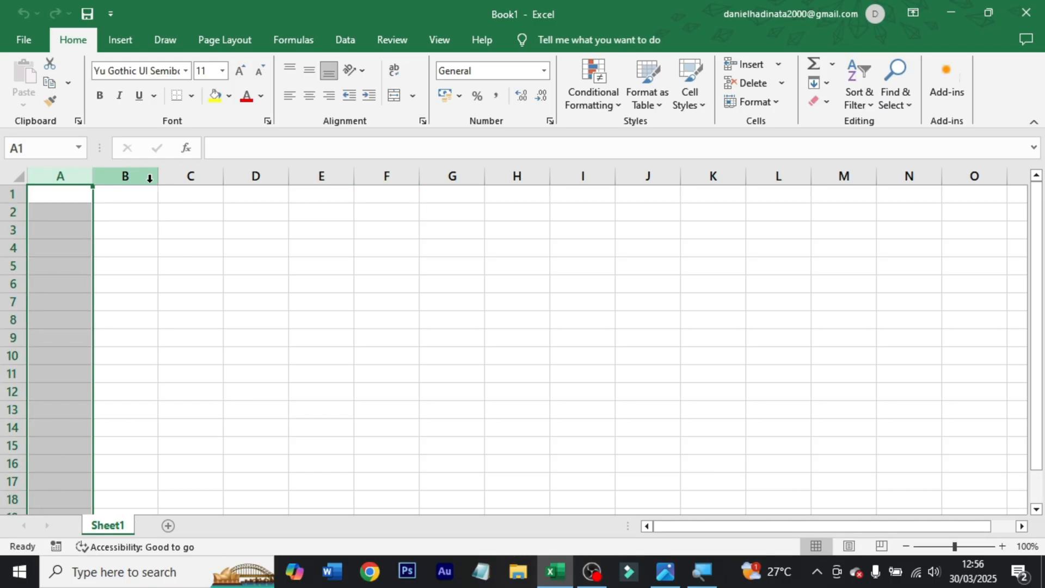
{"action": "left_click", "coordinate": [149, 177]}
{"action": "left_click", "coordinate": [191, 174]}
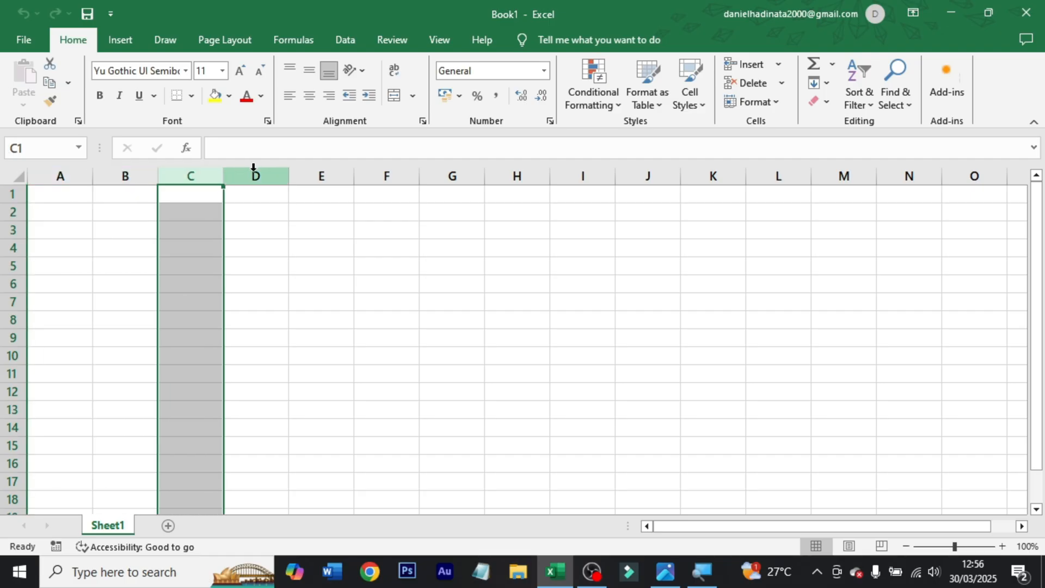
Step: From cell C1, jump to the sheet's last column, select the whole column XFD, and return to the first column
{"action": "left_click", "coordinate": [190, 192]}
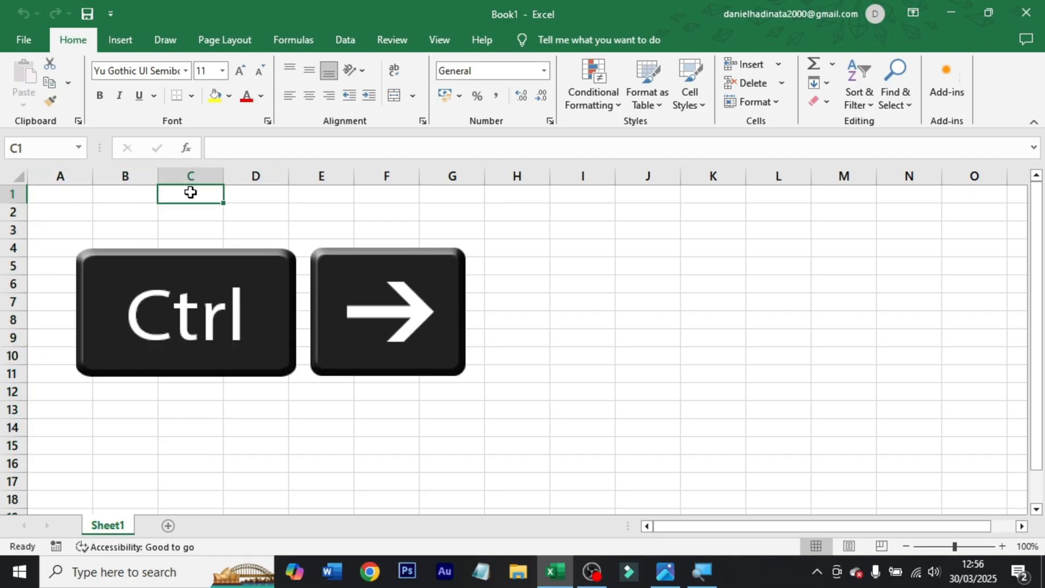
{"action": "key", "text": "ctrl+Right"}
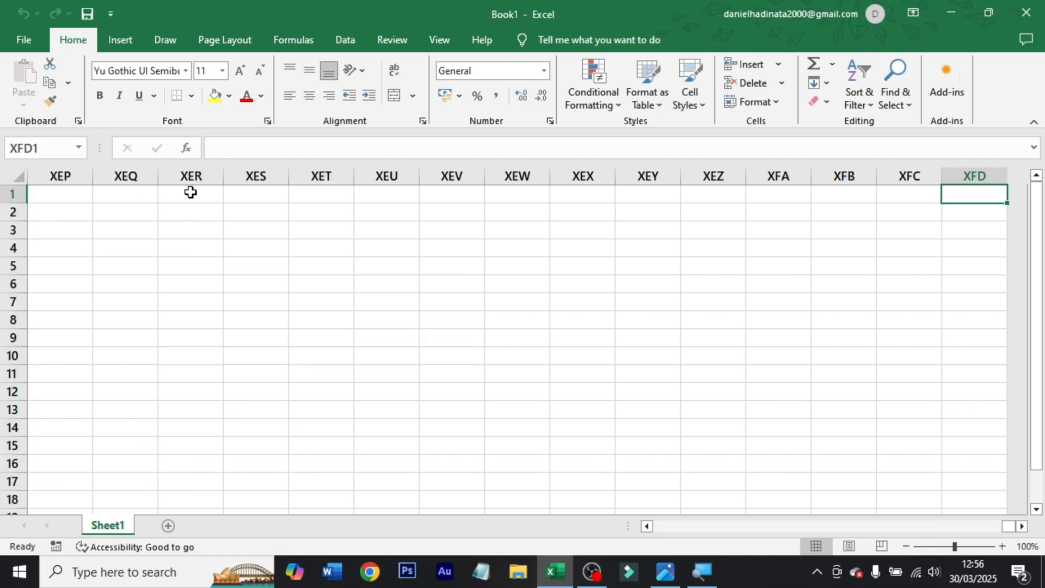
{"action": "left_click", "coordinate": [979, 175]}
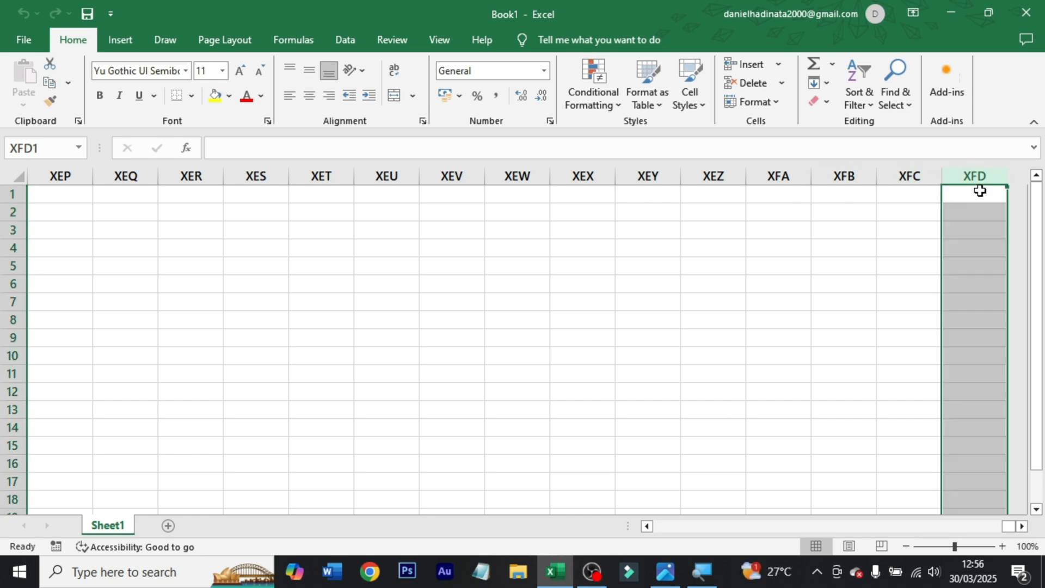
{"action": "left_click", "coordinate": [979, 190]}
{"action": "key", "text": "ctrl+Left"}
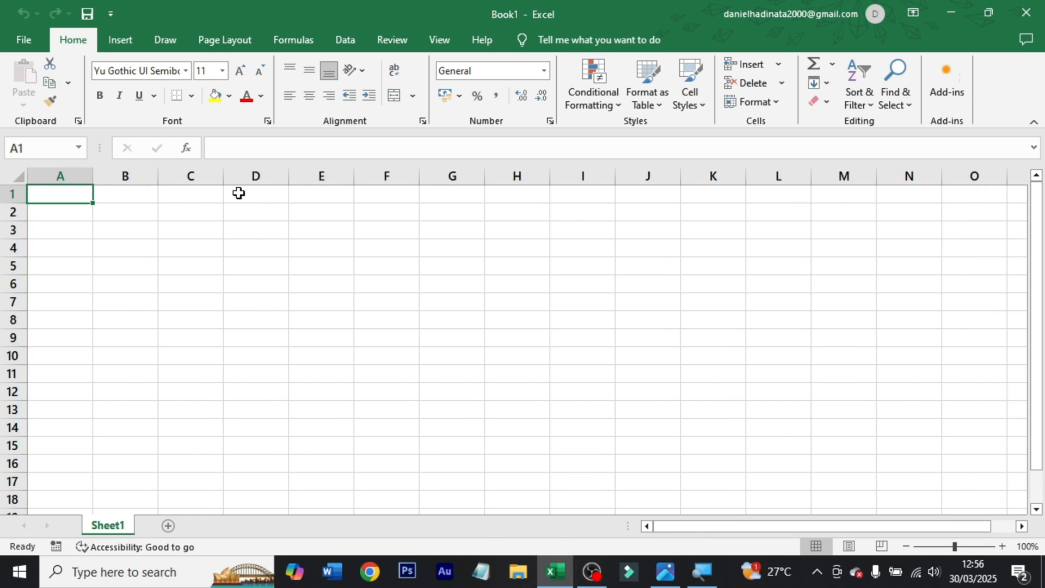
Step: Select entire rows down to row 4 one at a time, and jump to the sheet's last row and back to row 1
{"action": "left_click", "coordinate": [9, 195]}
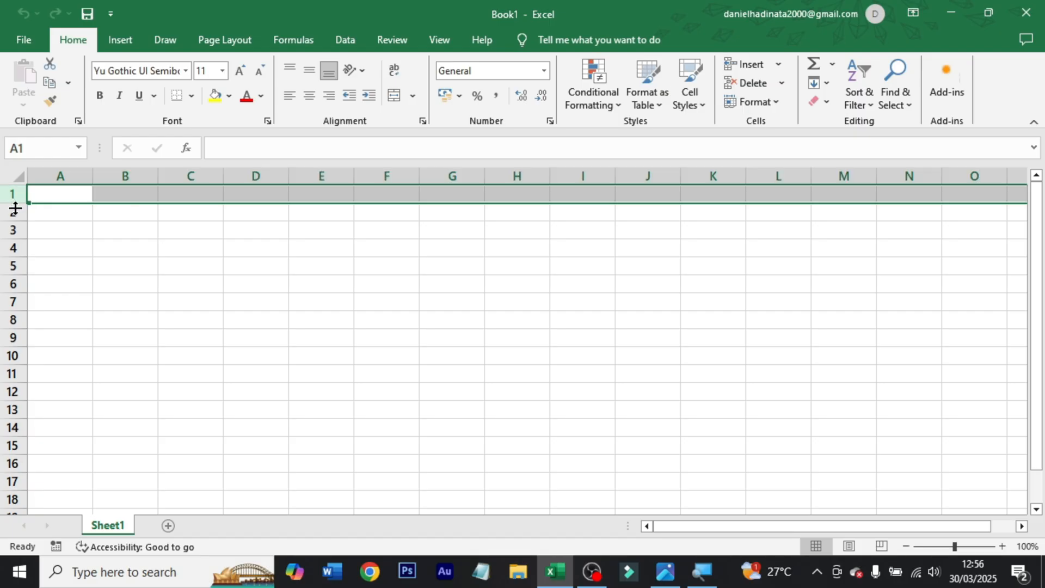
{"action": "left_click", "coordinate": [12, 203]}
{"action": "left_click", "coordinate": [12, 213]}
{"action": "left_click", "coordinate": [12, 229]}
{"action": "left_click", "coordinate": [13, 247]}
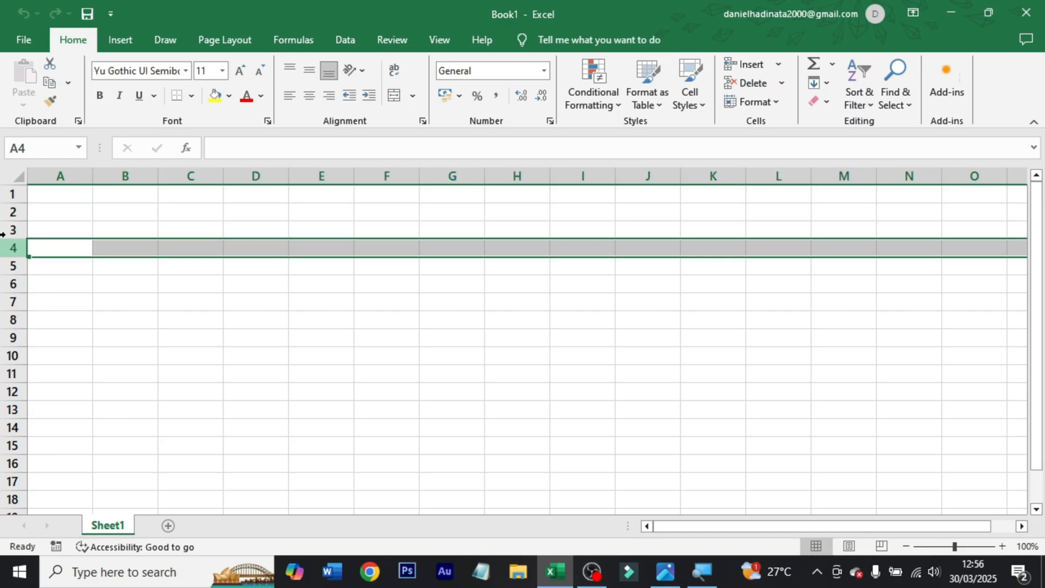
{"action": "key", "text": "ctrl+Down"}
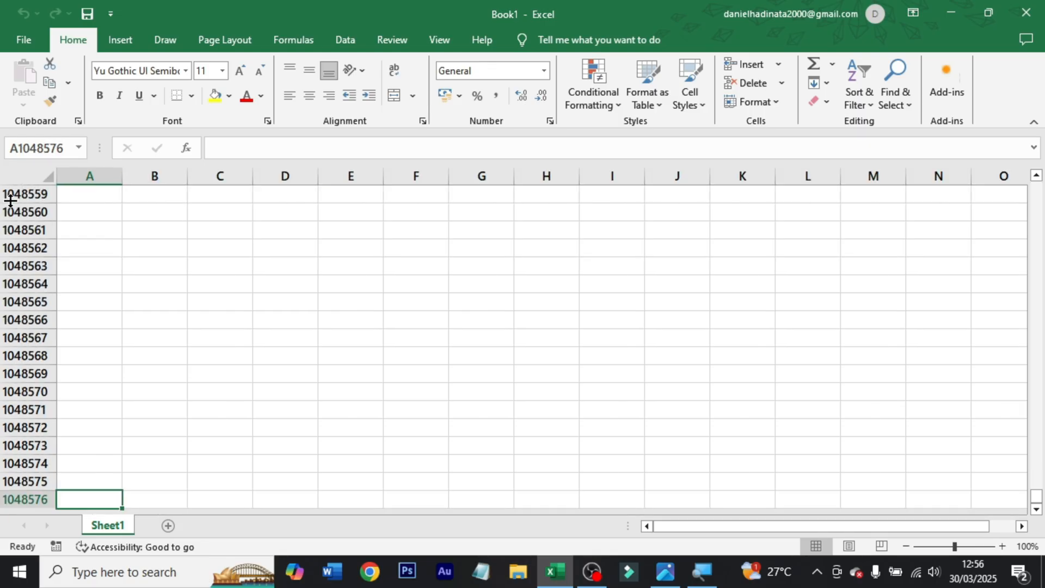
{"action": "key", "text": "ctrl+Up"}
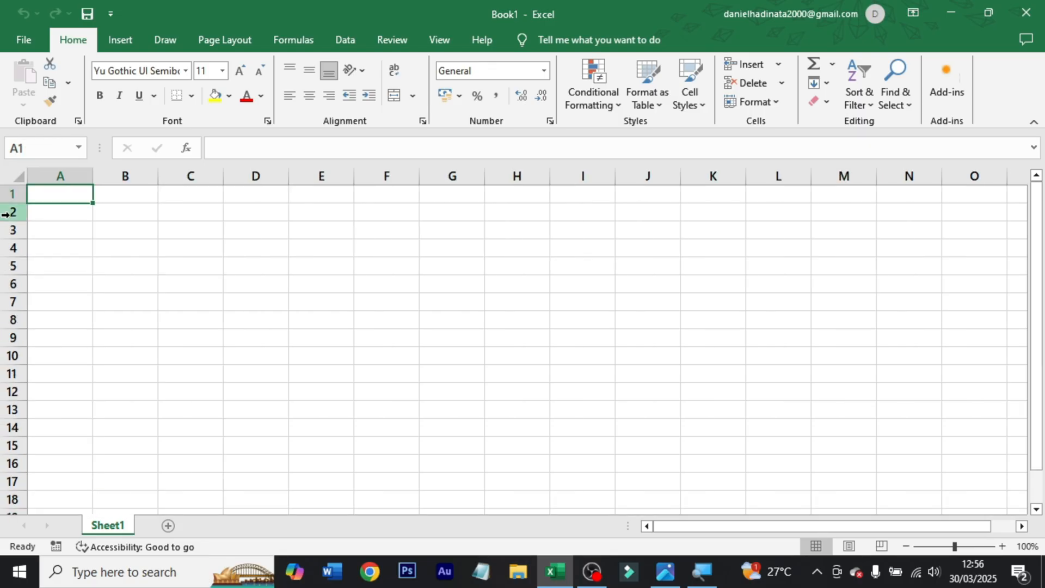
Step: Select several individual rows near the start of the sheet again, ending on cell G3
{"action": "left_click", "coordinate": [9, 212]}
{"action": "left_click", "coordinate": [8, 195]}
{"action": "left_click", "coordinate": [20, 261]}
{"action": "left_click", "coordinate": [11, 229]}
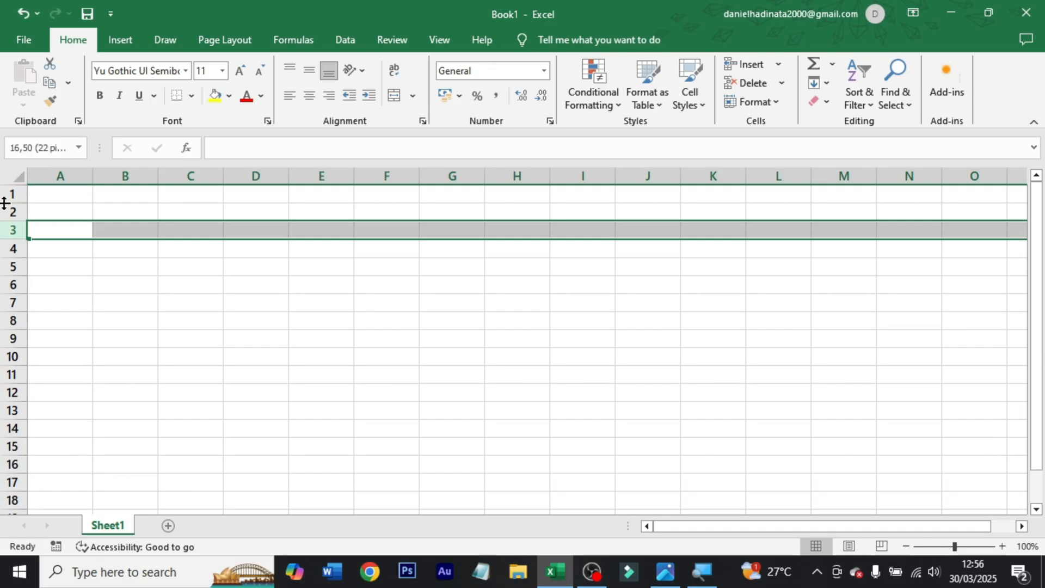
{"action": "left_click", "coordinate": [12, 283]}
{"action": "left_click", "coordinate": [367, 241]}
{"action": "left_click", "coordinate": [425, 232]}
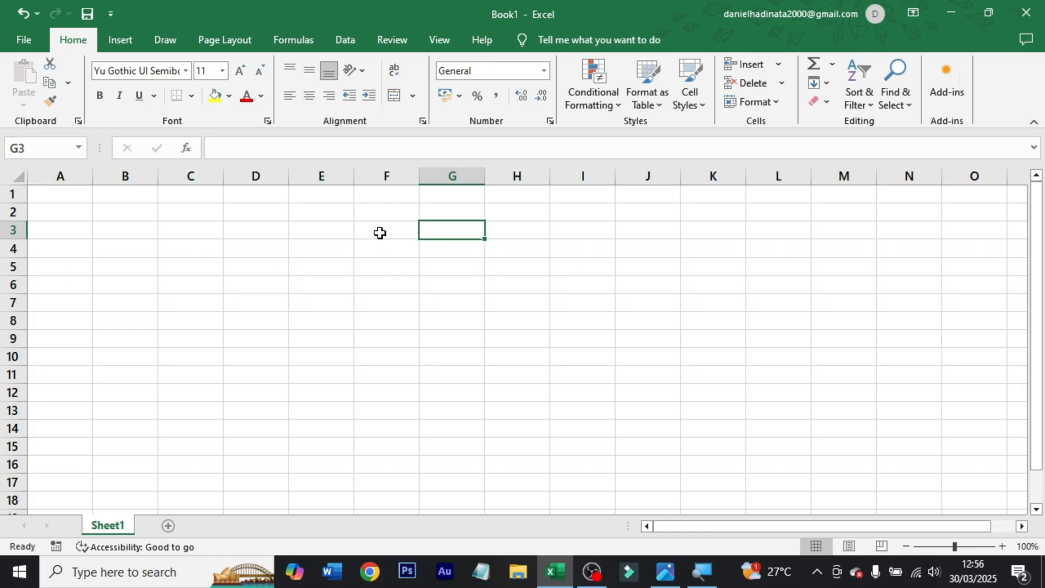
Step: Demonstrate how cell D3 gets its address by selecting A3:D3 along row 3 and following column D down to the cell
{"action": "left_click", "coordinate": [199, 233]}
{"action": "left_click", "coordinate": [268, 231]}
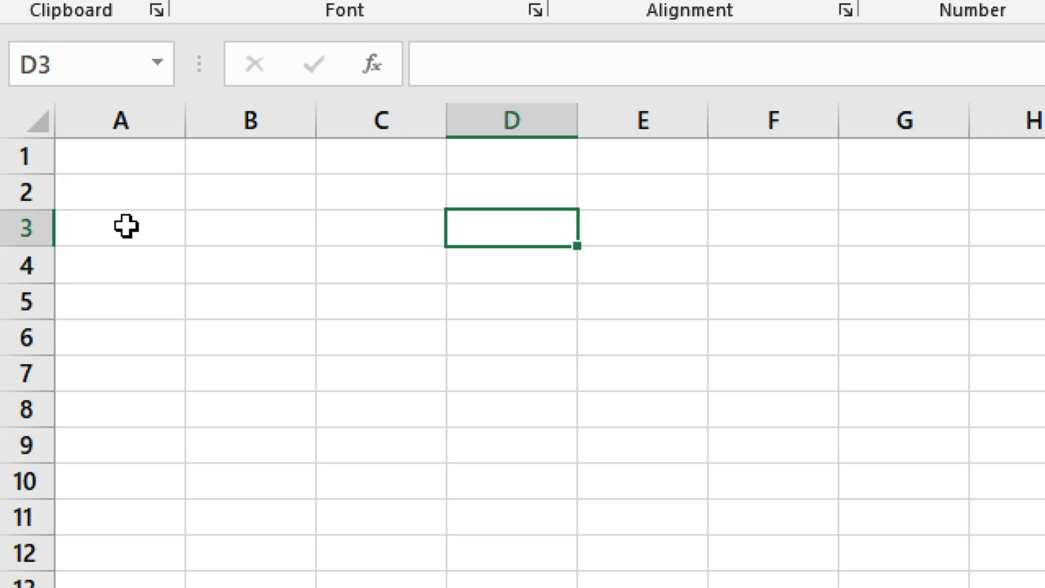
{"action": "left_click_drag", "start_coordinate": [136, 226], "coordinate": [531, 226]}
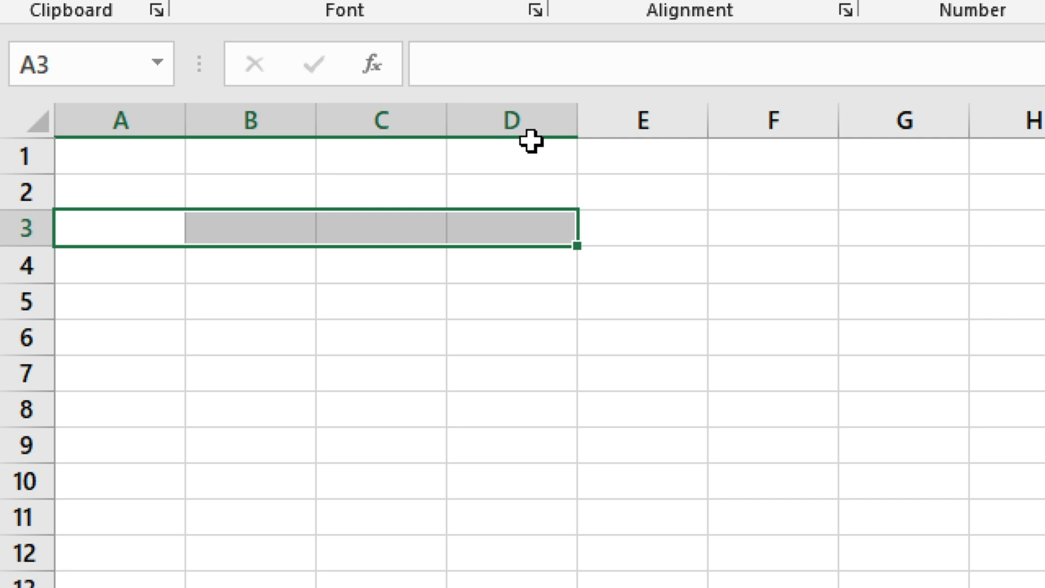
{"action": "left_click_drag", "start_coordinate": [531, 141], "coordinate": [539, 226]}
{"action": "left_click", "coordinate": [485, 215]}
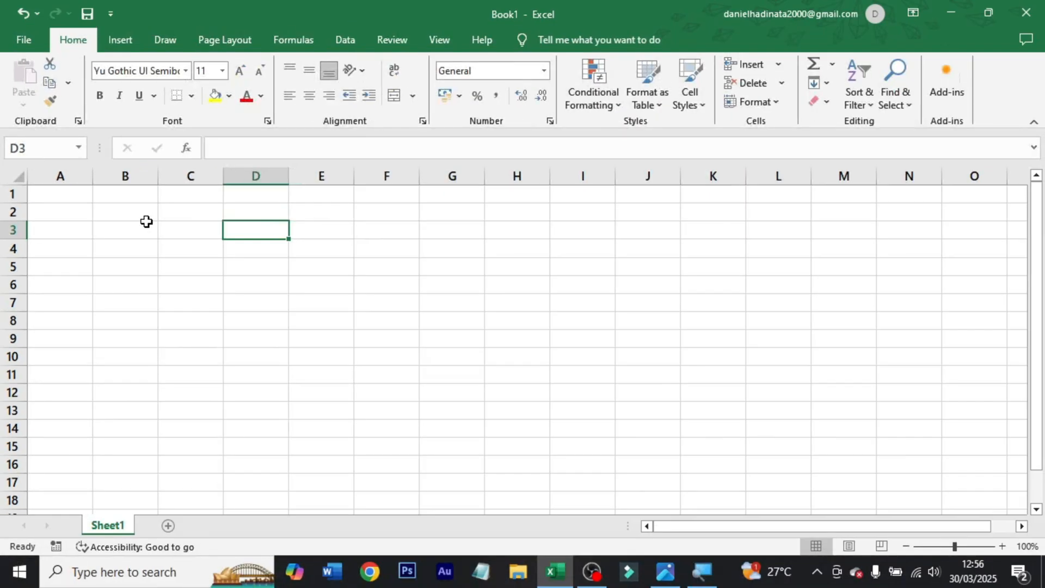
Step: Select cell D4, widen column D to almost three times its width and make row 4 about five times taller
{"action": "left_click", "coordinate": [341, 358]}
{"action": "left_click", "coordinate": [330, 263]}
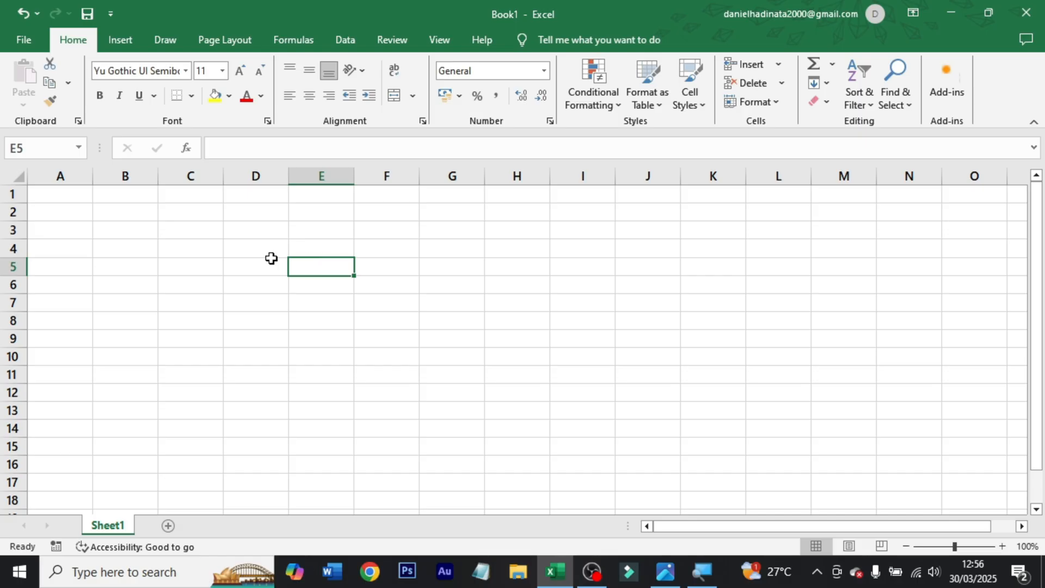
{"action": "left_click", "coordinate": [246, 252]}
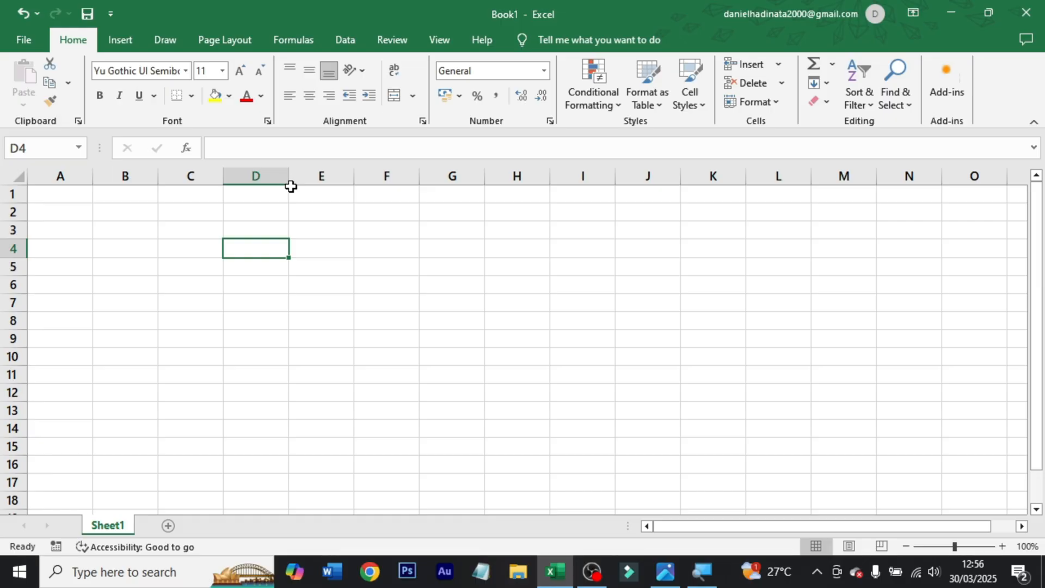
{"action": "left_click_drag", "start_coordinate": [289, 184], "coordinate": [403, 183]}
{"action": "left_click_drag", "start_coordinate": [17, 258], "coordinate": [20, 337]}
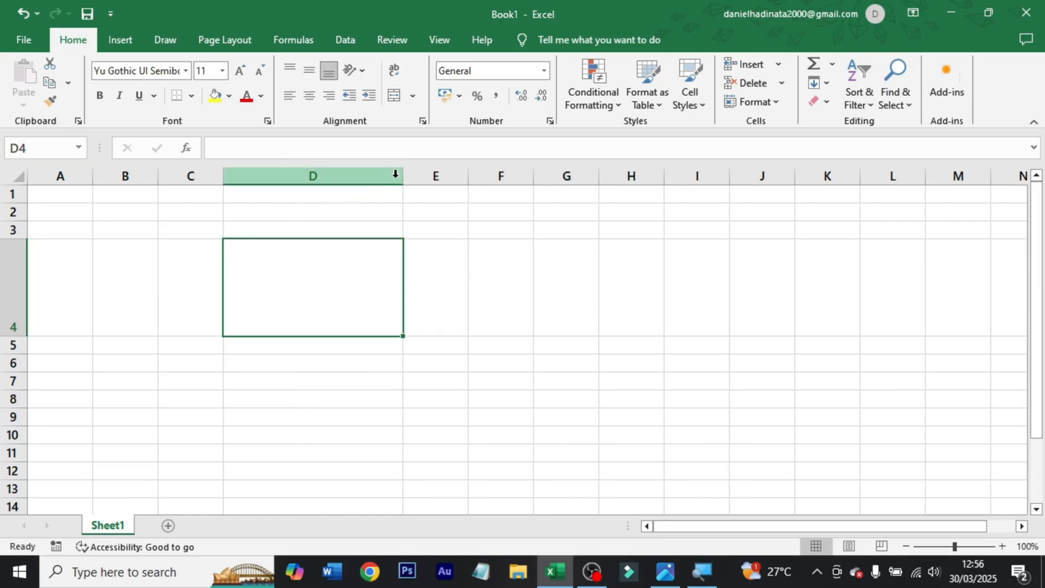
Step: Undo the resizing of column D and row 4, and enter 1234 in cell D4
{"action": "key", "text": "ctrl+z"}
{"action": "key", "text": "ctrl+z"}
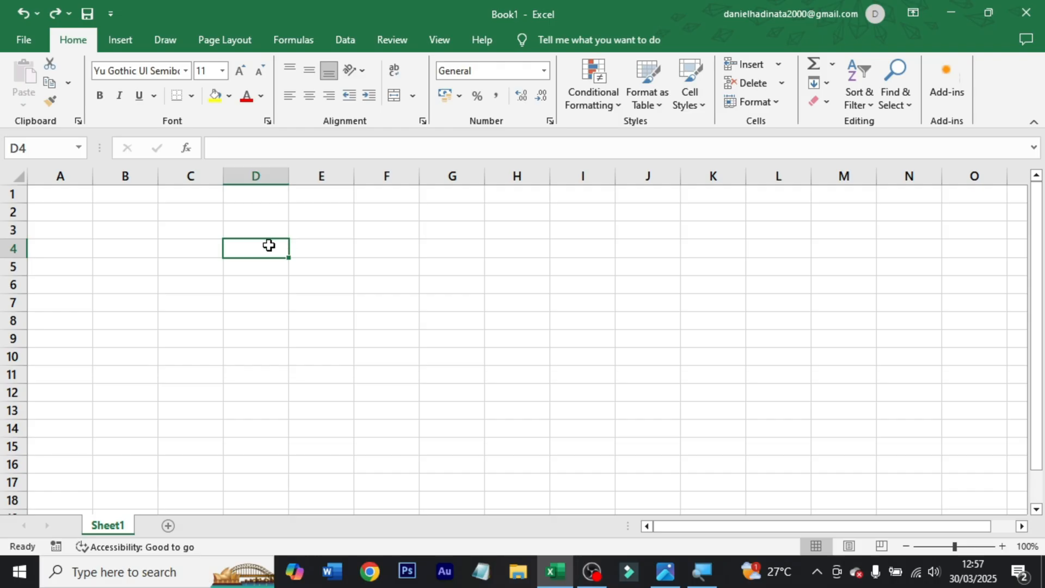
{"action": "type", "text": "1234"}
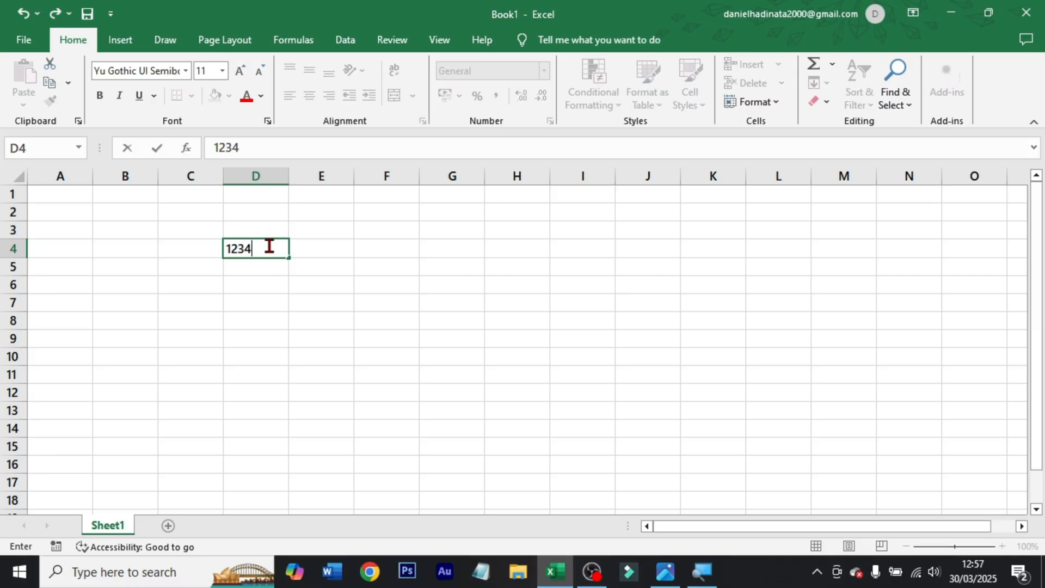
{"action": "key", "text": "Return"}
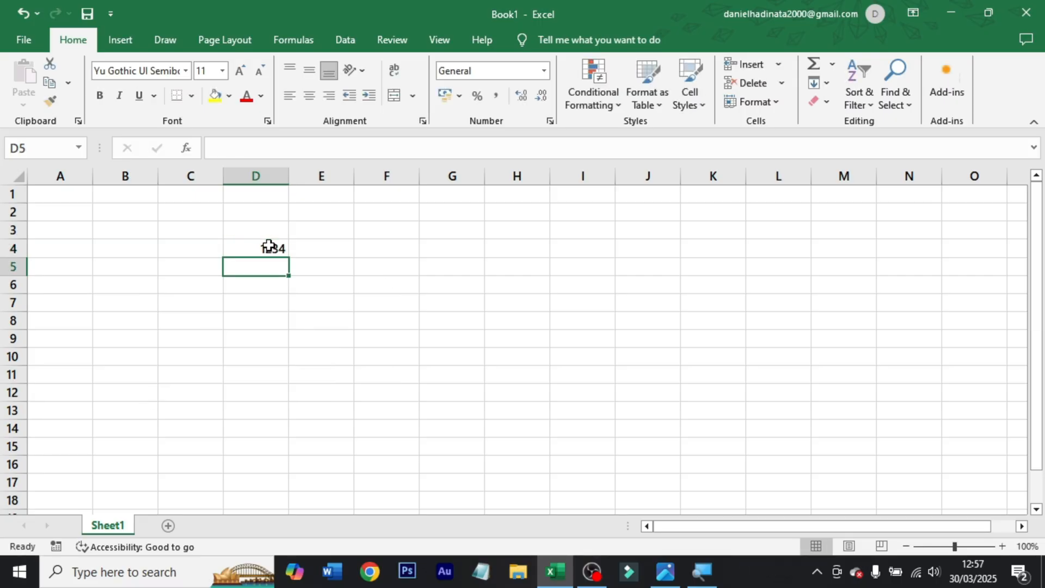
{"action": "left_click", "coordinate": [269, 245]}
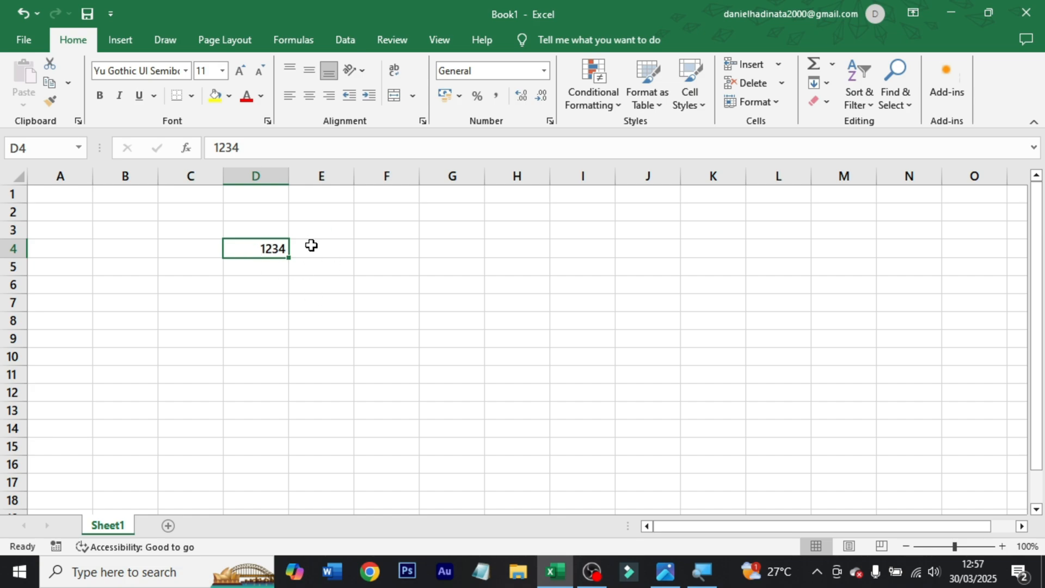
Step: Replace the number in cell D4 with the text Hadinata Academy and widen column D until the text fits
{"action": "key", "text": "Delete"}
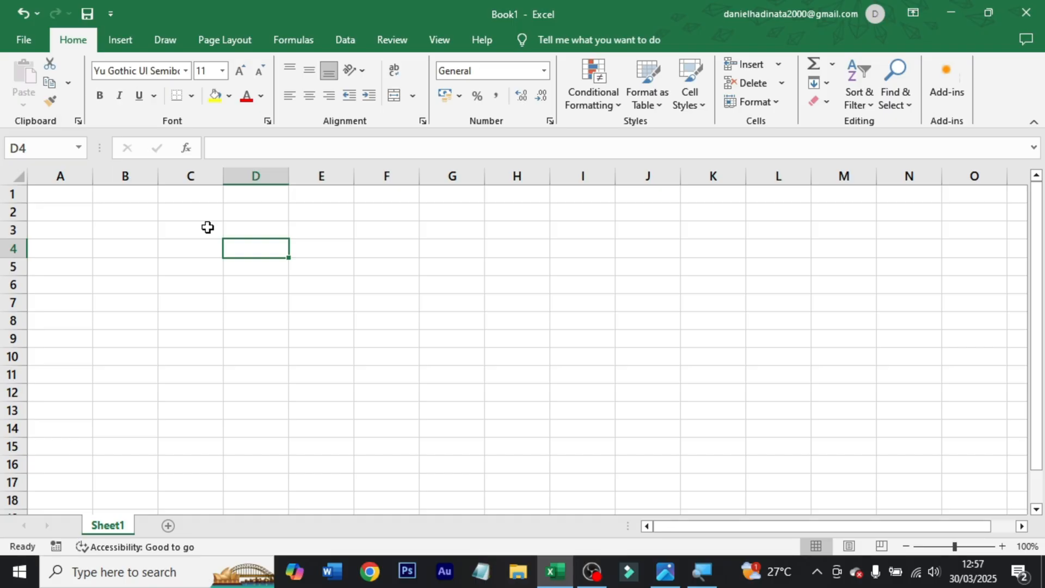
{"action": "type", "text": "Hadina"}
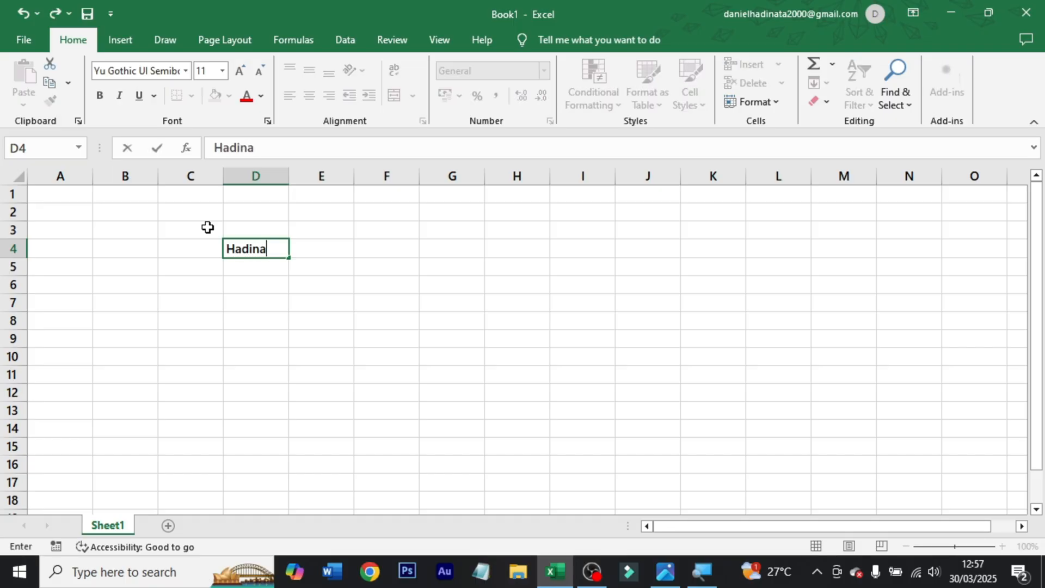
{"action": "type", "text": "ta Aca"}
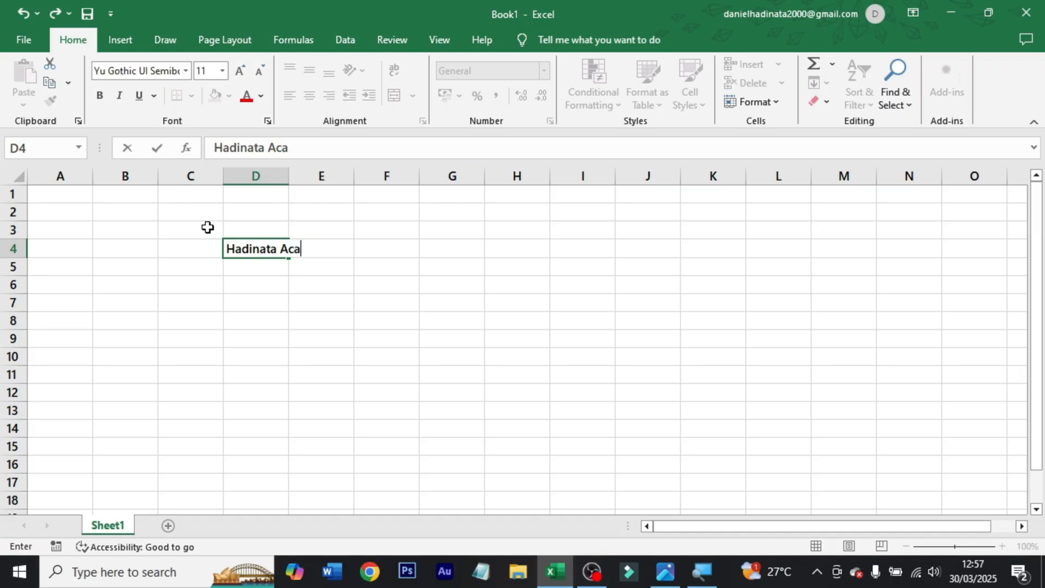
{"action": "type", "text": "demy"}
{"action": "key", "text": "Return"}
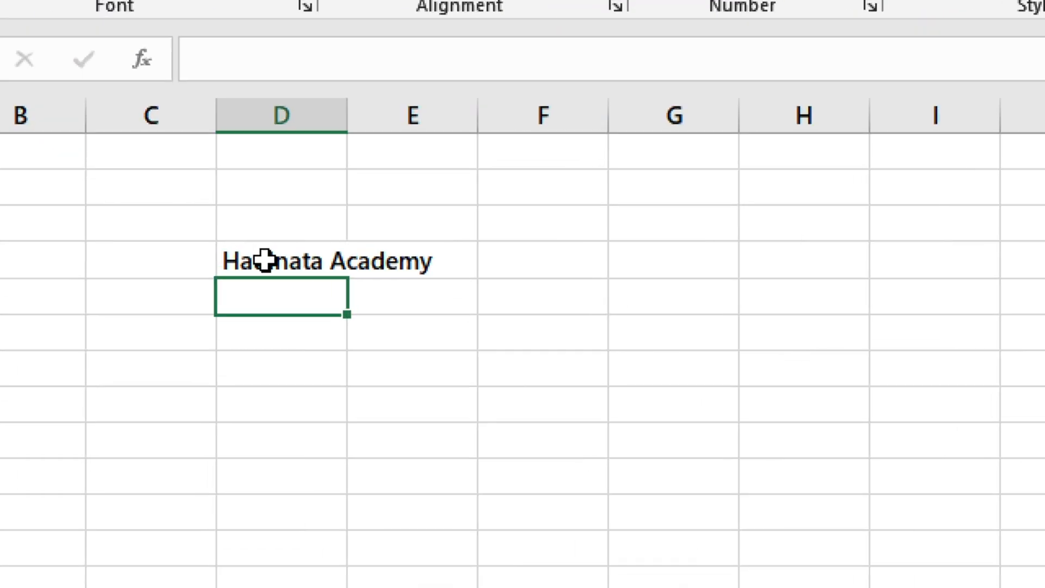
{"action": "left_click", "coordinate": [248, 250]}
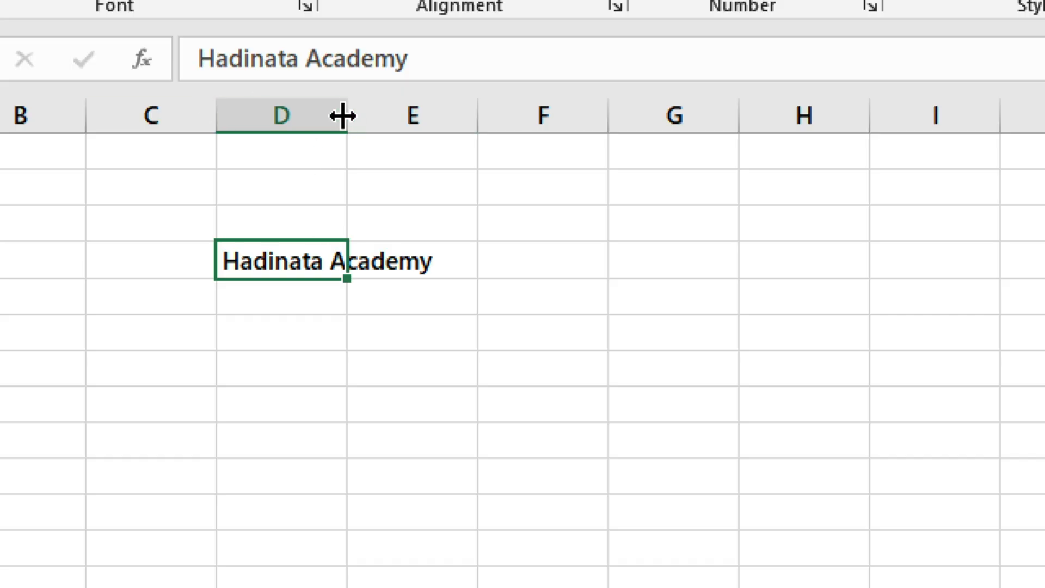
{"action": "left_click_drag", "start_coordinate": [355, 113], "coordinate": [461, 98]}
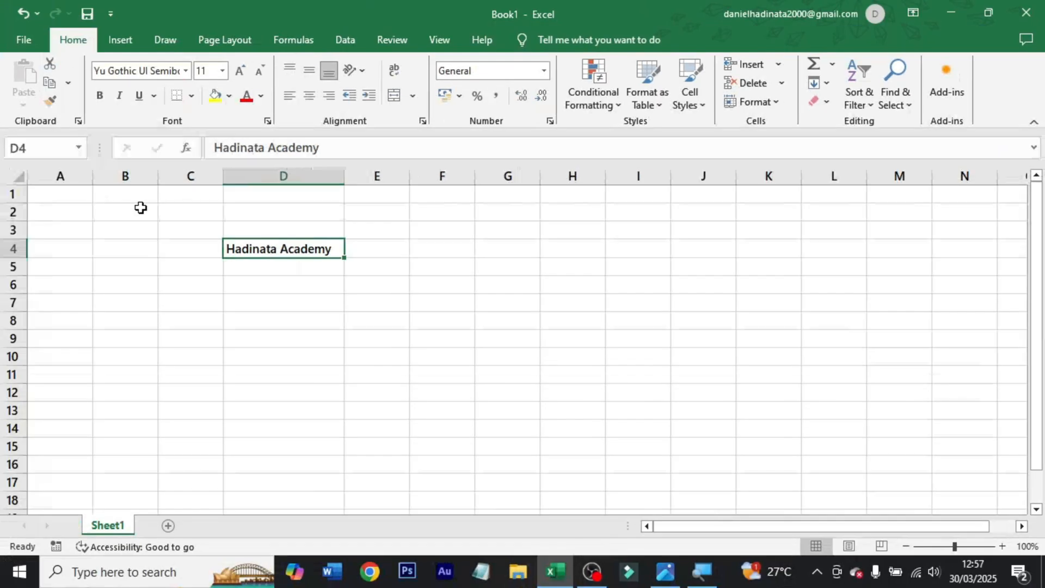
Step: Clear cell D4 and narrow column D back to roughly the width of its neighbours, ending on cell D4
{"action": "key", "text": "Delete"}
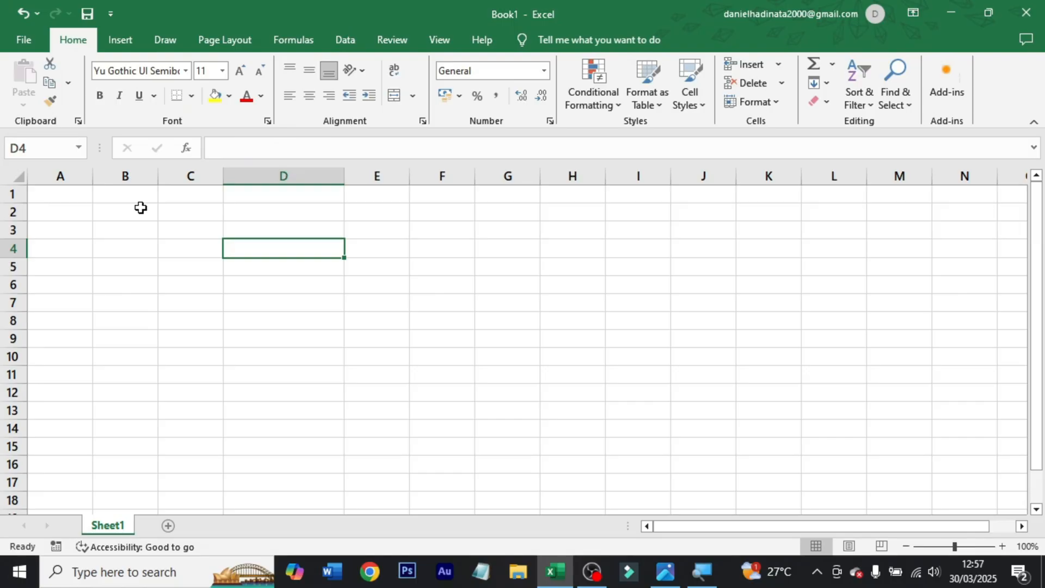
{"action": "left_click_drag", "start_coordinate": [343, 175], "coordinate": [292, 174]}
{"action": "left_click", "coordinate": [404, 227]}
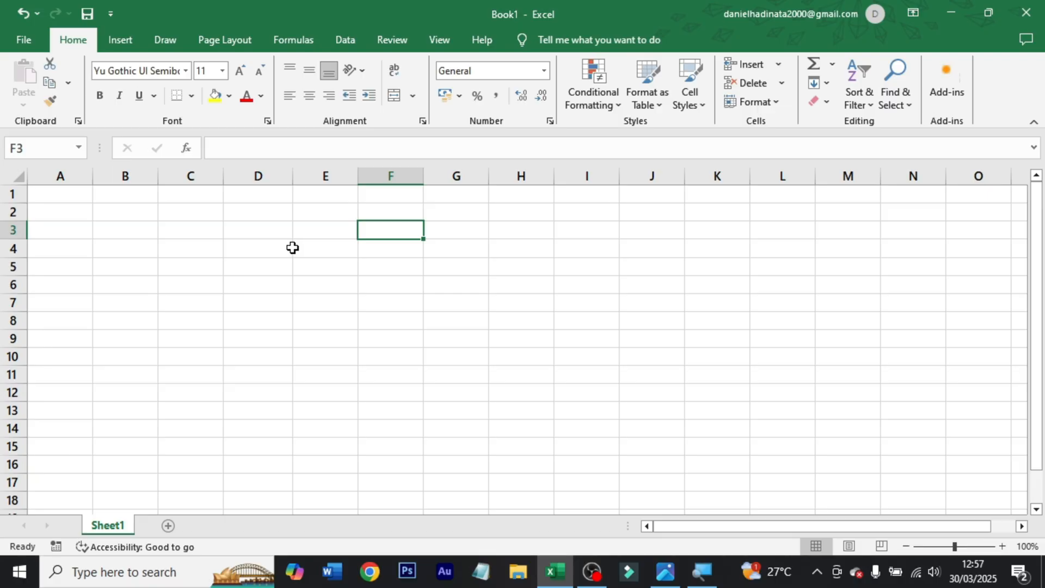
{"action": "left_click", "coordinate": [283, 246]}
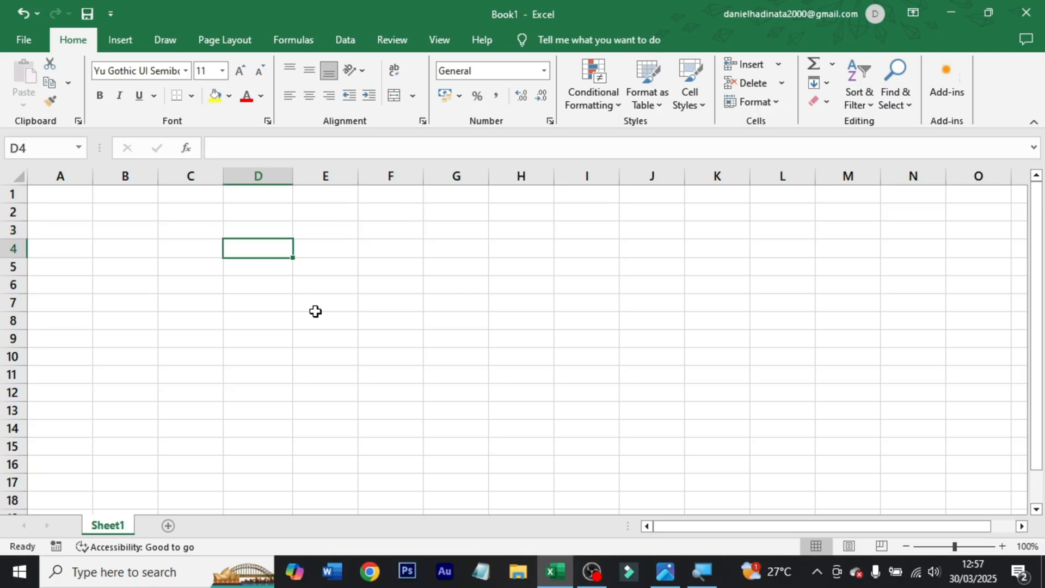
Step: Demonstrate scrolling the sheet vertically and horizontally and returning to the first rows and columns, ending on cell B8
{"action": "scroll", "coordinate": [315, 310], "scroll_direction": "down", "scroll_amount": 13}
{"action": "scroll", "coordinate": [338, 322], "scroll_direction": "up", "scroll_amount": 13}
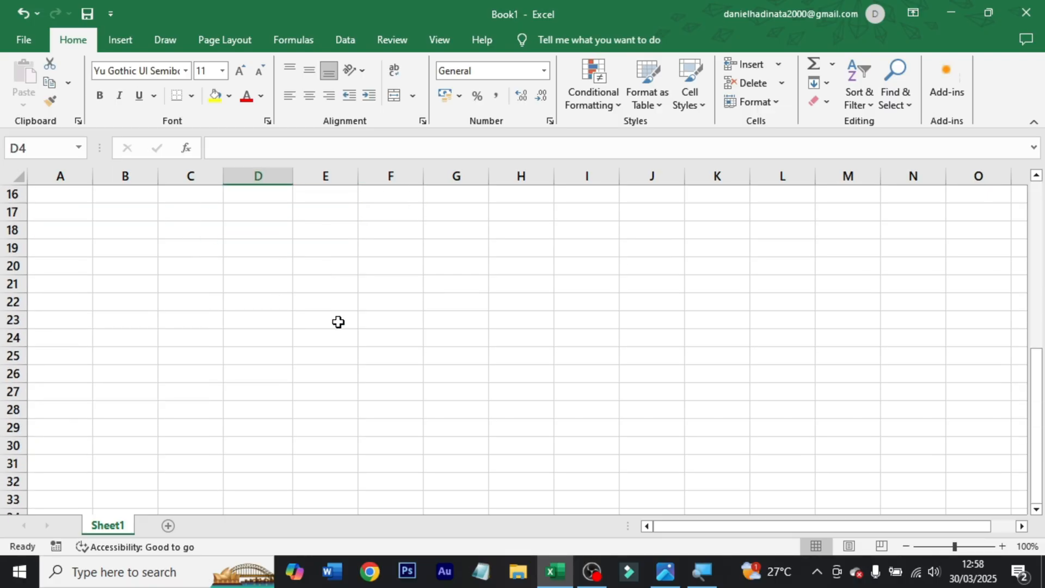
{"action": "left_click_drag", "start_coordinate": [1036, 227], "coordinate": [1042, 364]}
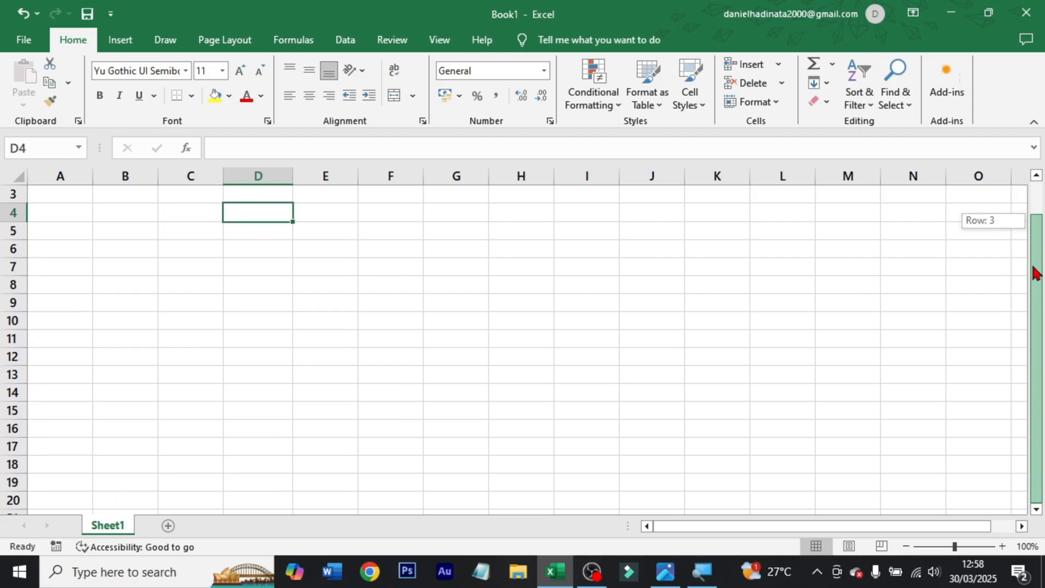
{"action": "left_click_drag", "start_coordinate": [1035, 272], "coordinate": [1028, 205]}
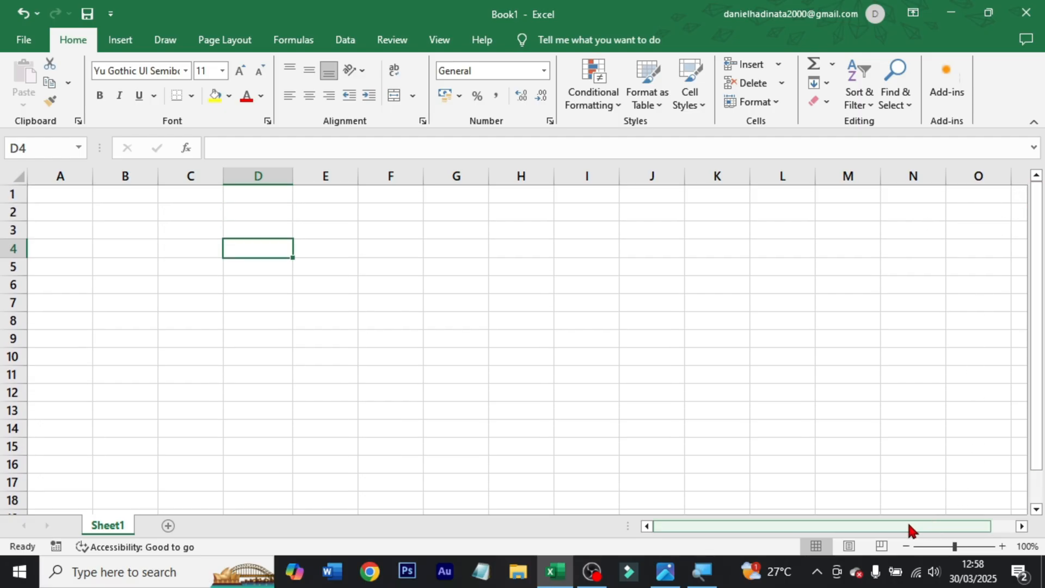
{"action": "left_click_drag", "start_coordinate": [908, 527], "coordinate": [784, 519]}
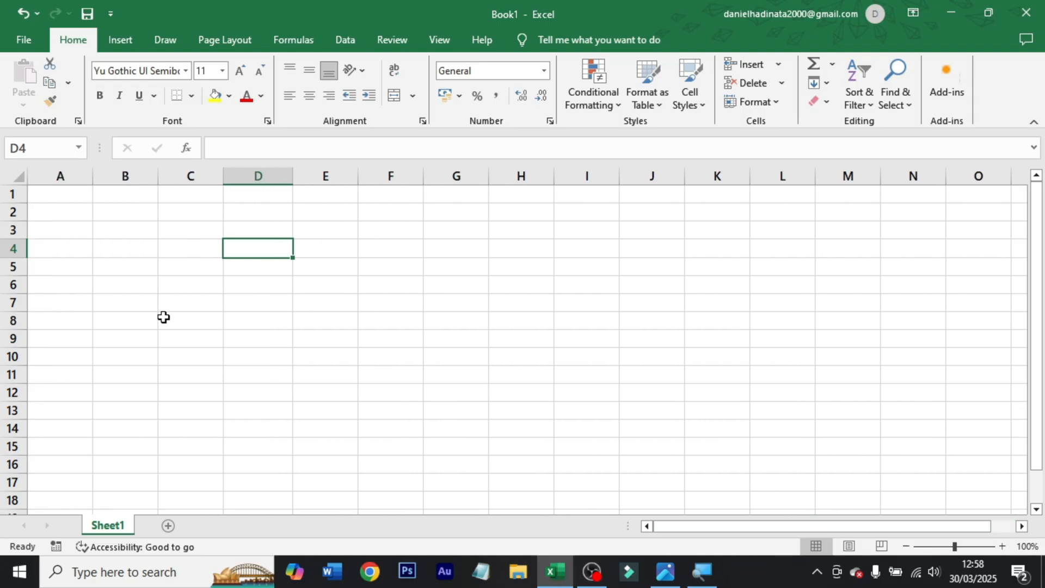
{"action": "left_click", "coordinate": [155, 320]}
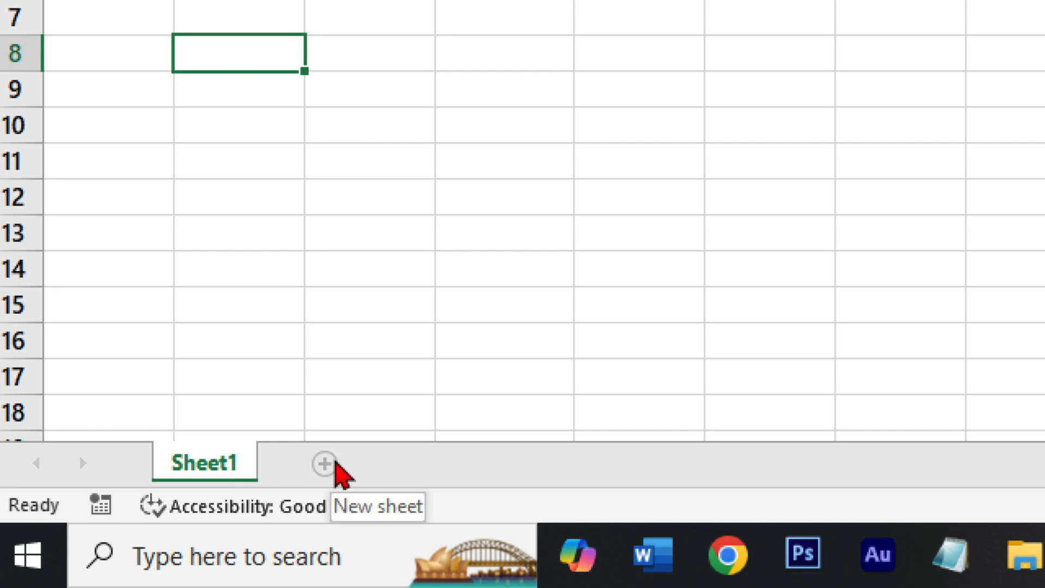
Step: Add a second worksheet and rename it Halaman 2
{"action": "left_click", "coordinate": [336, 463]}
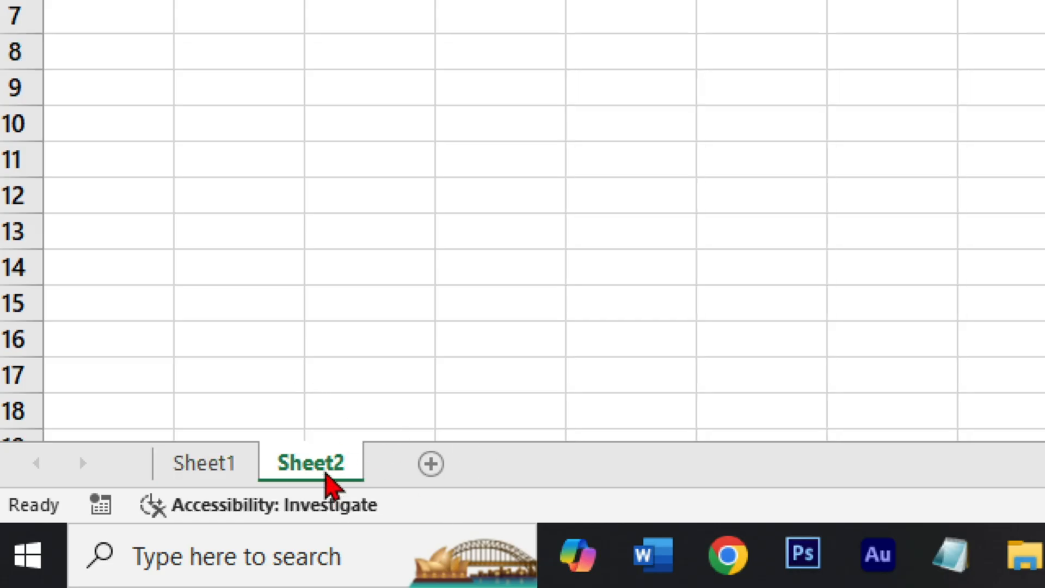
{"action": "right_click", "coordinate": [323, 472]}
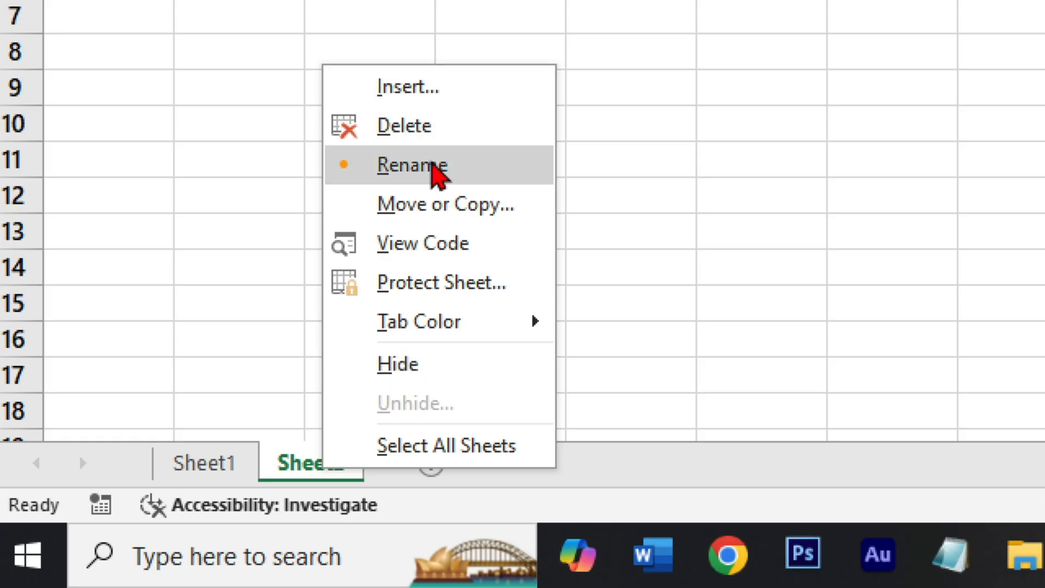
{"action": "left_click", "coordinate": [433, 165]}
{"action": "type", "text": "Hal"}
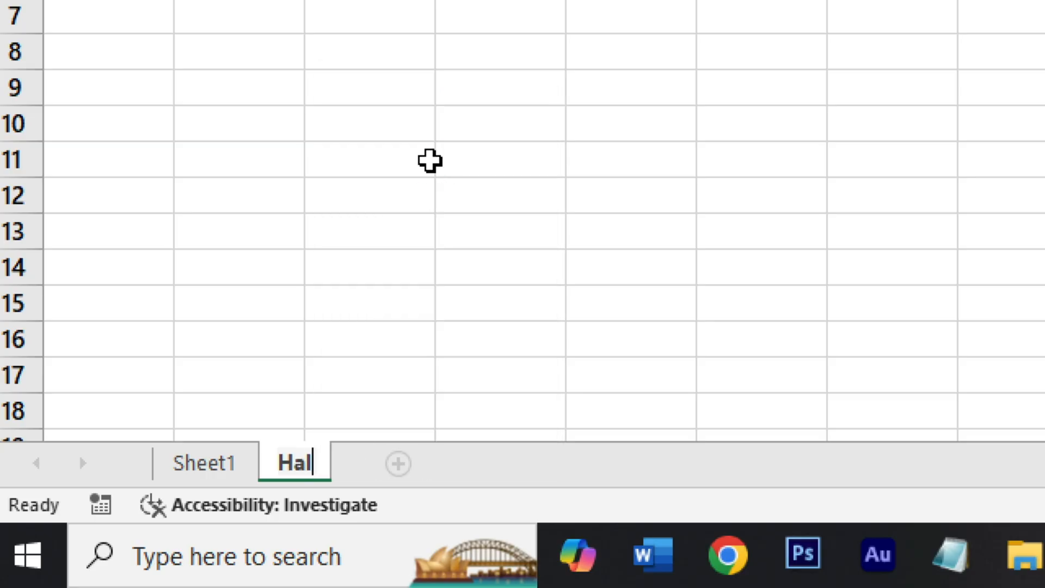
{"action": "type", "text": "aman 2"}
{"action": "key", "text": "Return"}
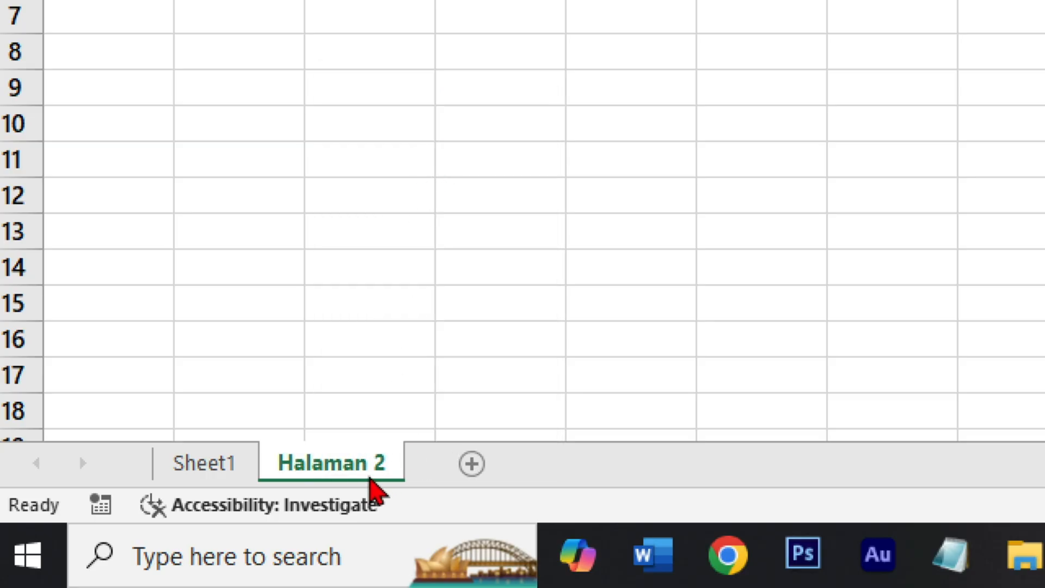
Step: Look at the tab color choices for the Halaman 2 sheet without applying one, and delete that sheet
{"action": "right_click", "coordinate": [362, 469]}
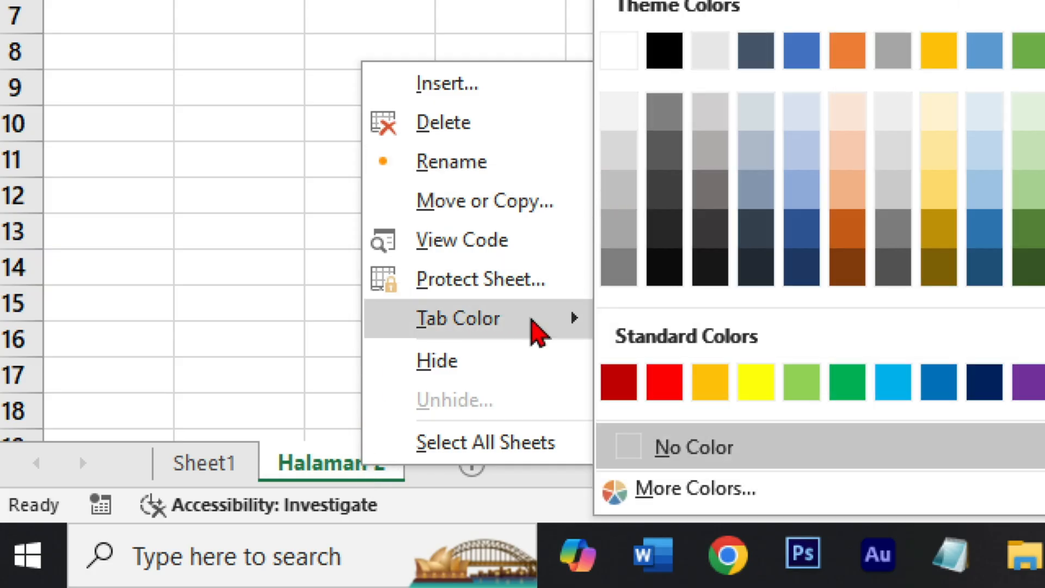
{"action": "left_click", "coordinate": [196, 348]}
{"action": "right_click", "coordinate": [338, 474]}
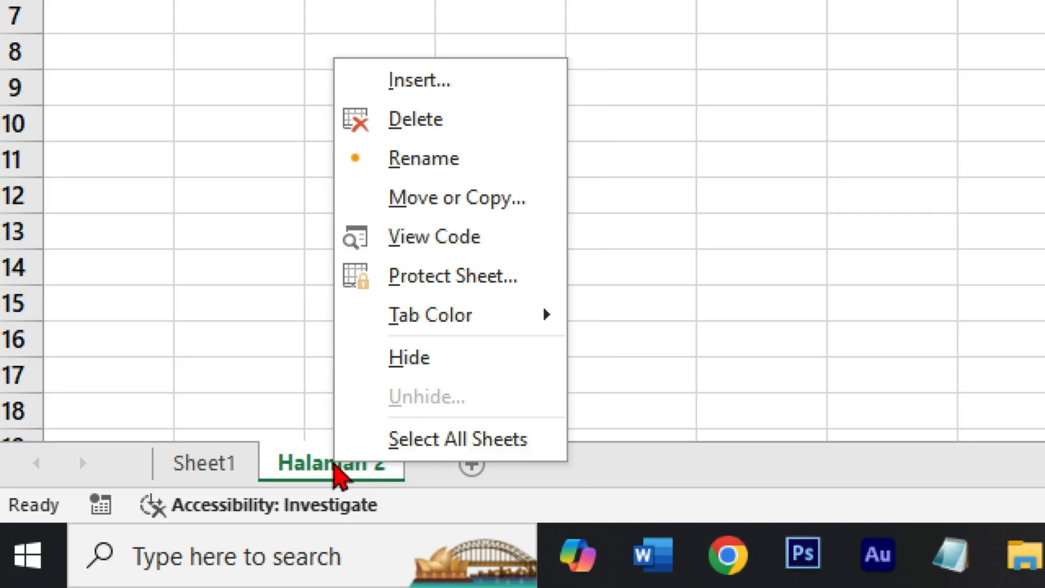
{"action": "left_click", "coordinate": [417, 120]}
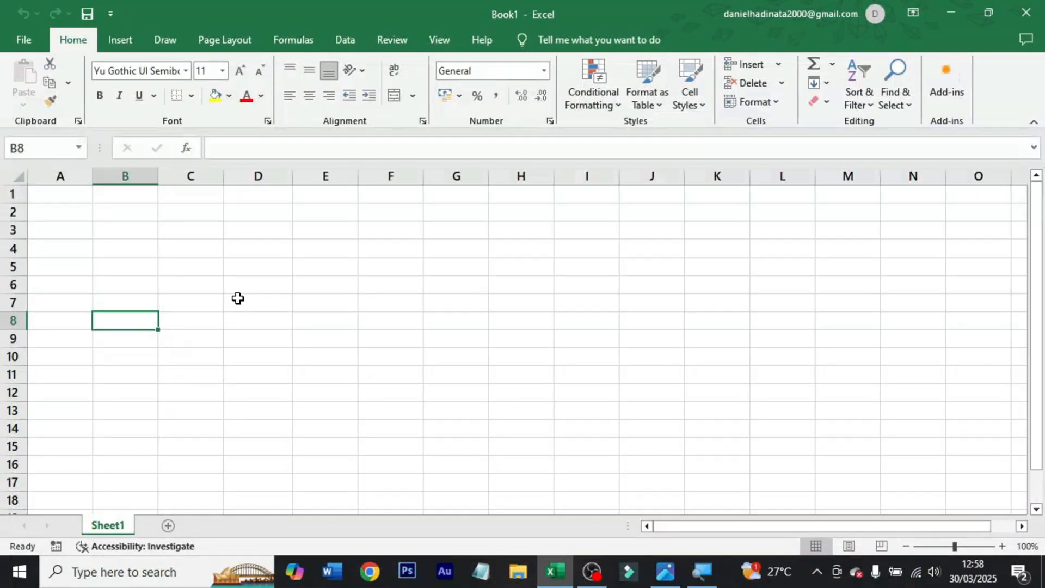
Step: Demonstrate moving the active cell one cell at a time in all four directions from D4, ending on B4
{"action": "left_click", "coordinate": [262, 266]}
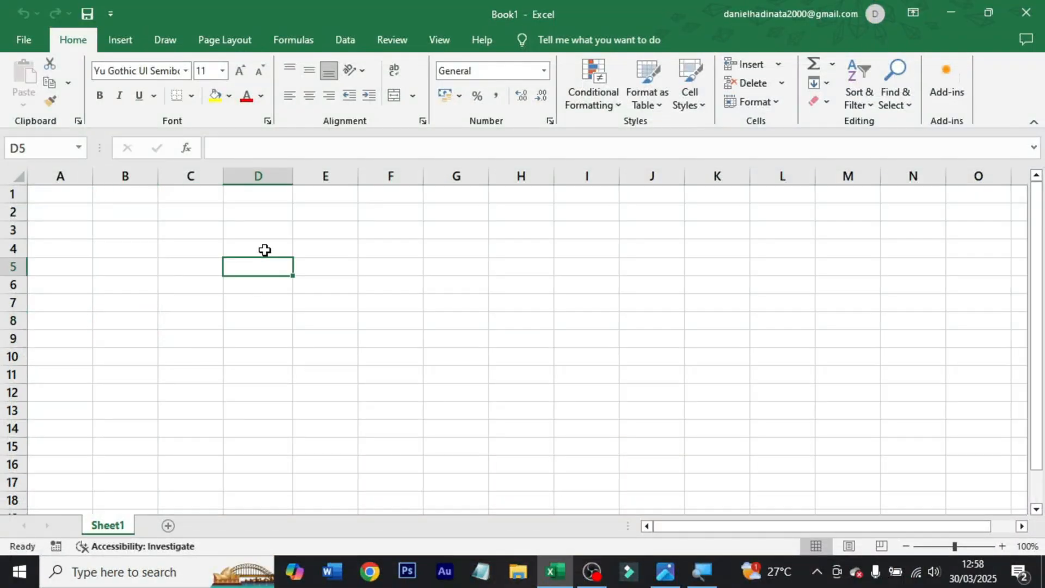
{"action": "left_click", "coordinate": [265, 250]}
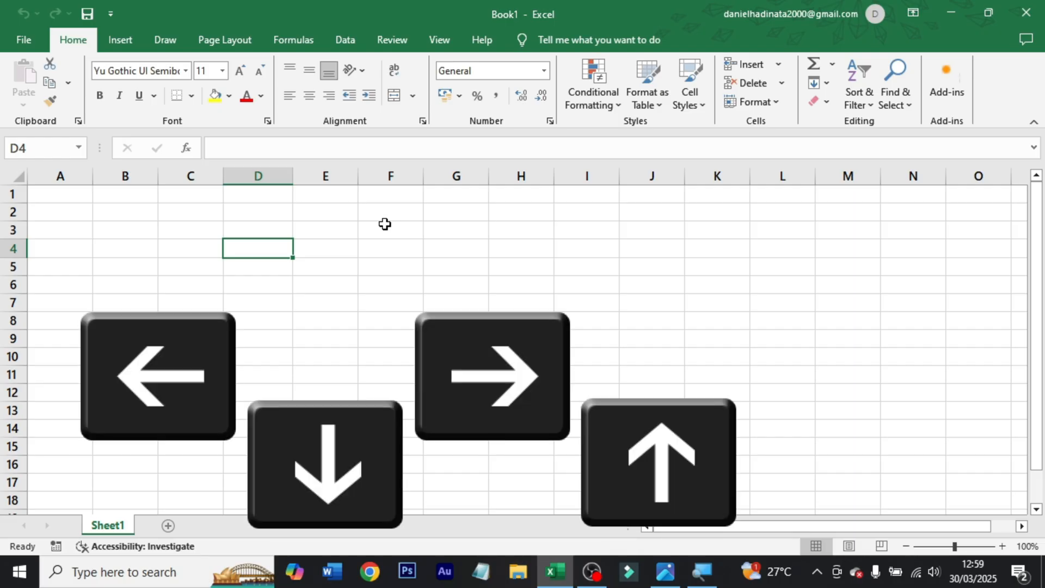
{"action": "key", "text": "Right"}
{"action": "key", "text": "Down"}
{"action": "key", "text": "Left"}
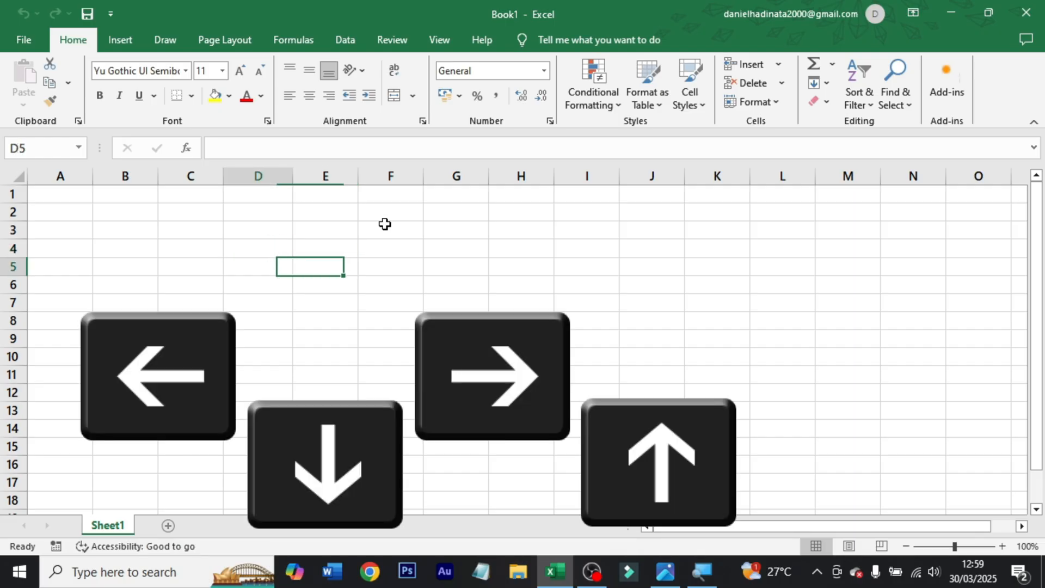
{"action": "key", "text": "Up"}
{"action": "key", "text": "Right"}
{"action": "key", "text": "Left"}
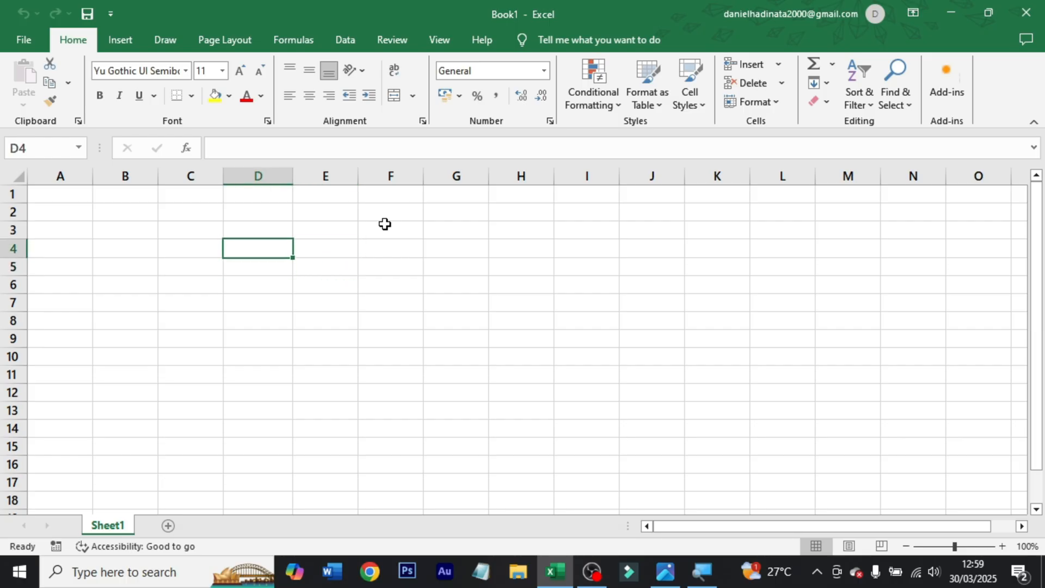
{"action": "key", "text": "Down"}
{"action": "key", "text": "Left"}
{"action": "key", "text": "Up"}
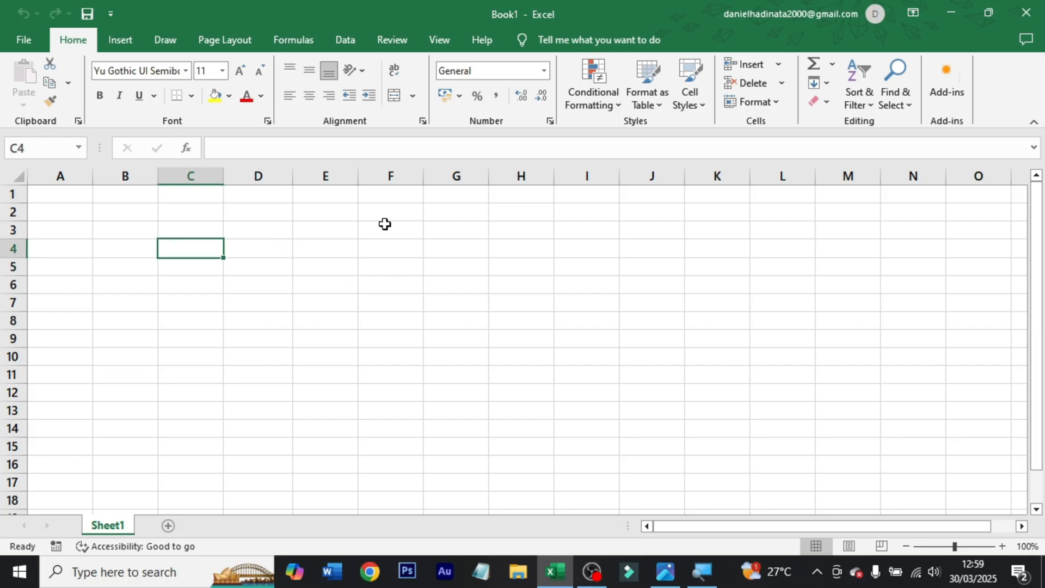
{"action": "key", "text": "Down"}
{"action": "key", "text": "Left"}
{"action": "key", "text": "Left"}
{"action": "key", "text": "Up"}
{"action": "key", "text": "Right"}
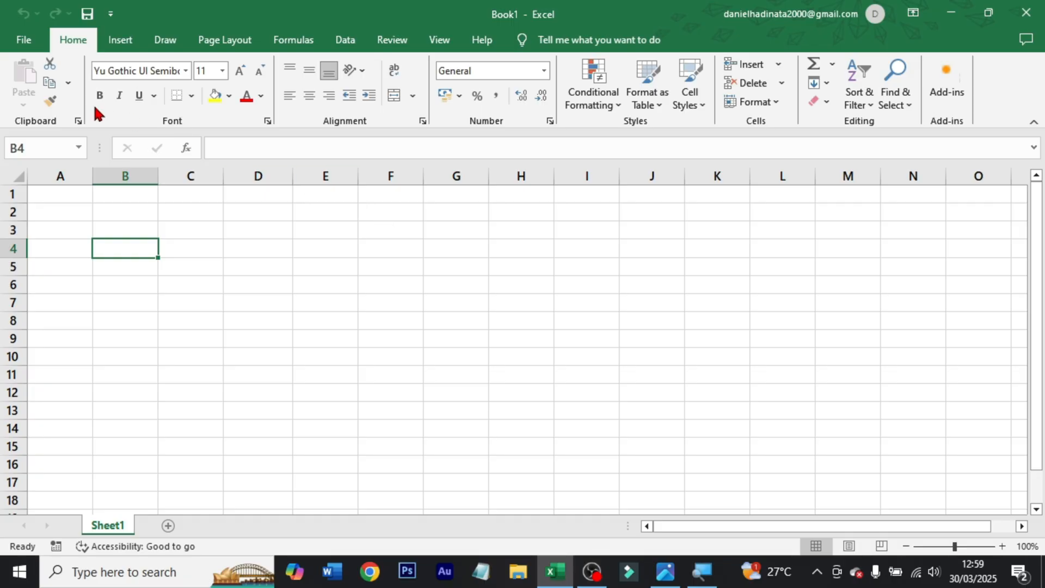
Step: Open the existing workbook Rumus Excel Paling Sering di Gunakan from the Downloads folder
{"action": "left_click", "coordinate": [24, 42]}
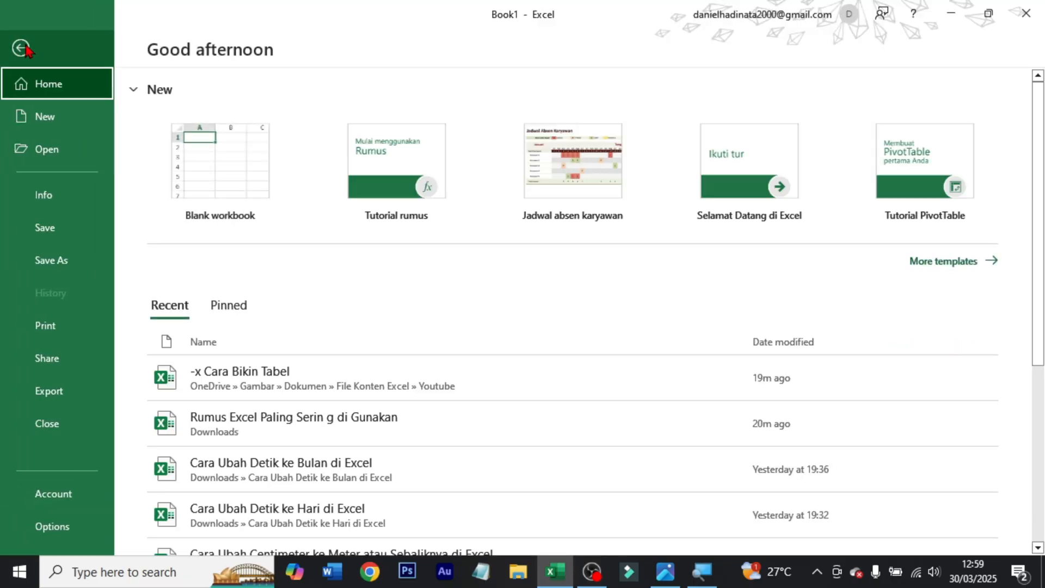
{"action": "left_click", "coordinate": [60, 150]}
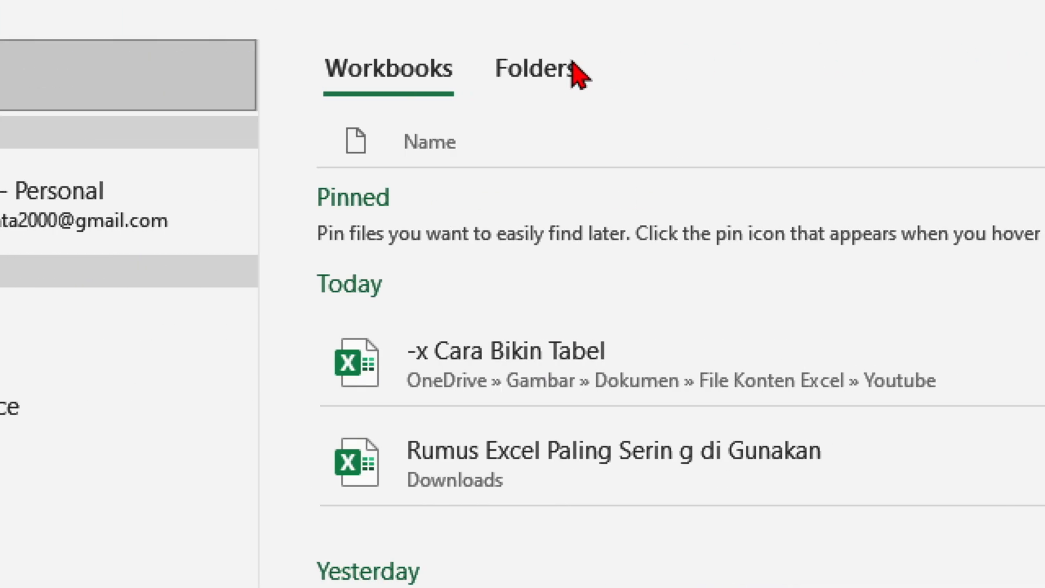
{"action": "left_click", "coordinate": [577, 73]}
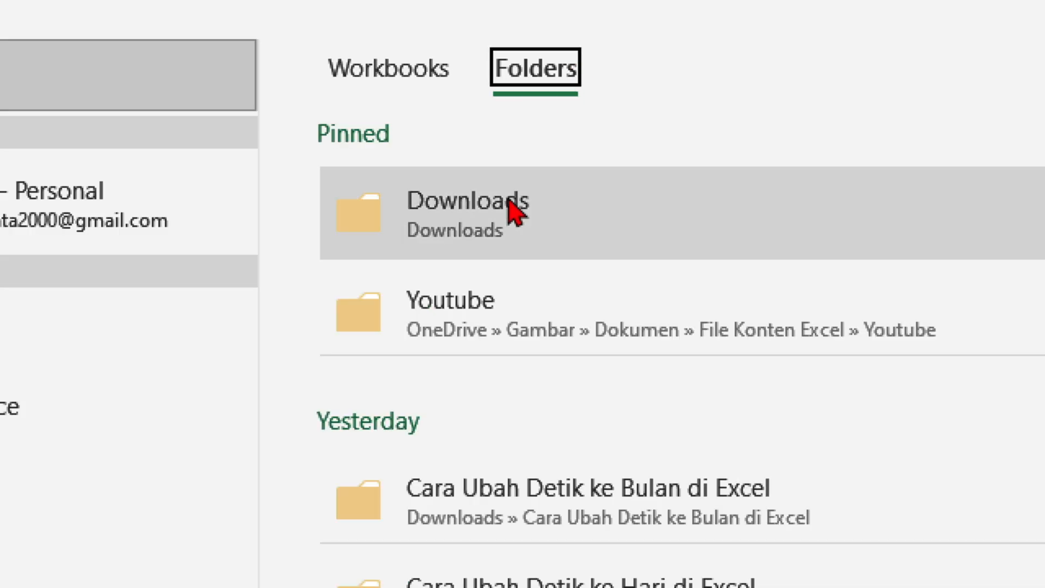
{"action": "left_click", "coordinate": [511, 209]}
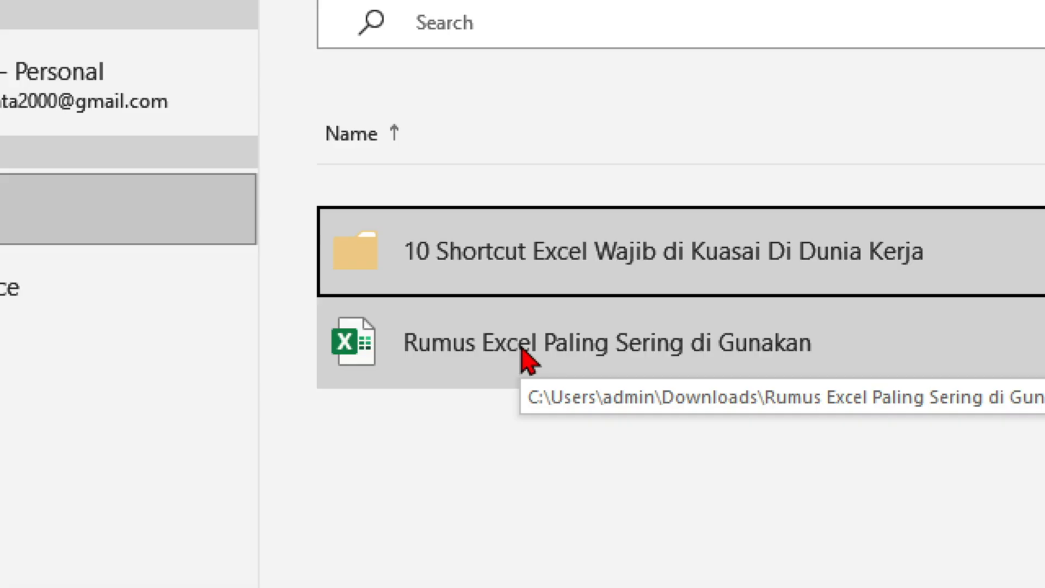
{"action": "left_click", "coordinate": [521, 350]}
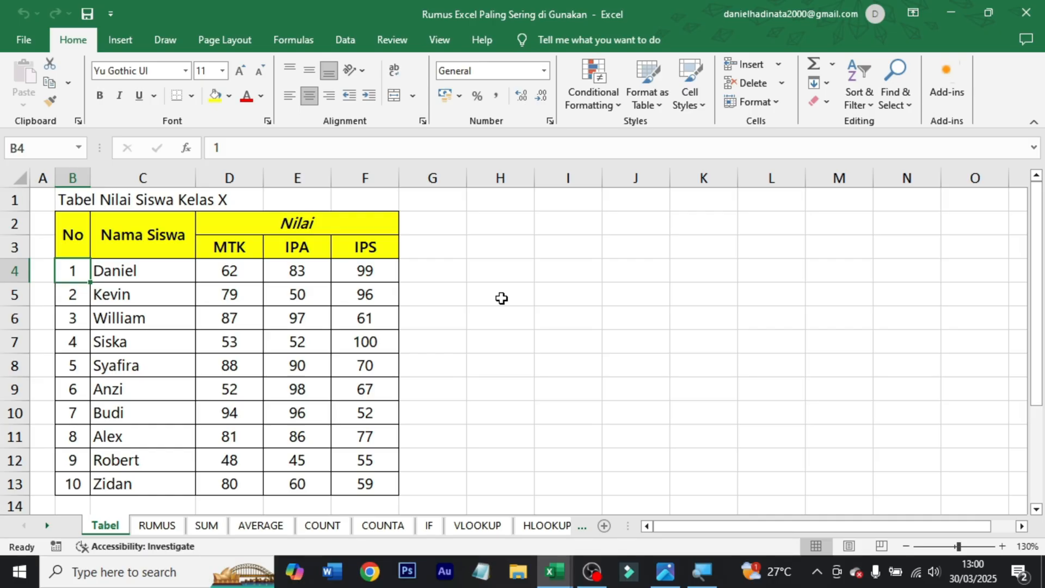
Step: Examine the student grade table on the Tabel sheet: its title, the header cells and the data range B4:F13
{"action": "left_click", "coordinate": [68, 203]}
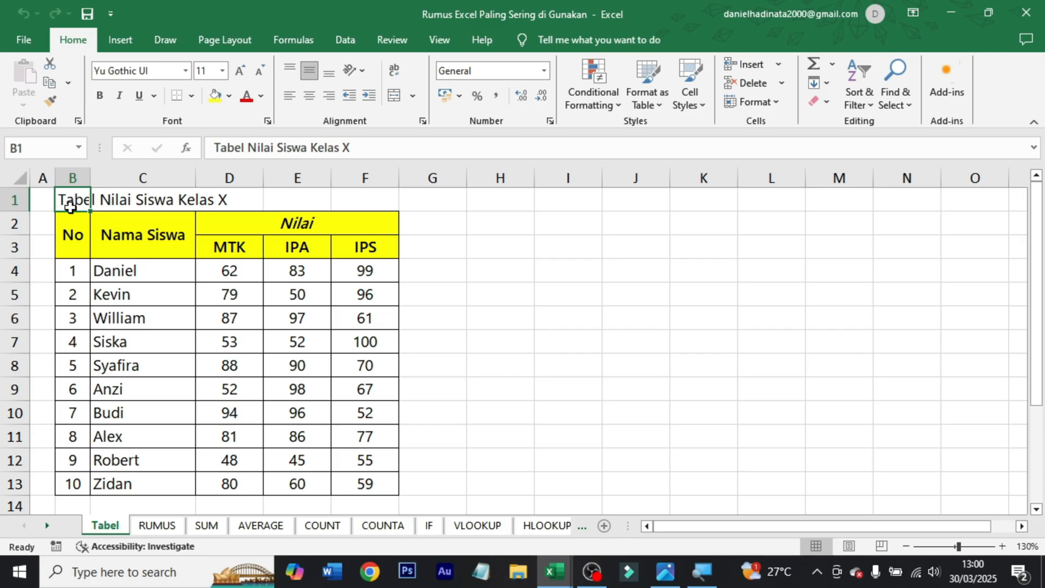
{"action": "left_click", "coordinate": [82, 240]}
{"action": "left_click", "coordinate": [146, 233]}
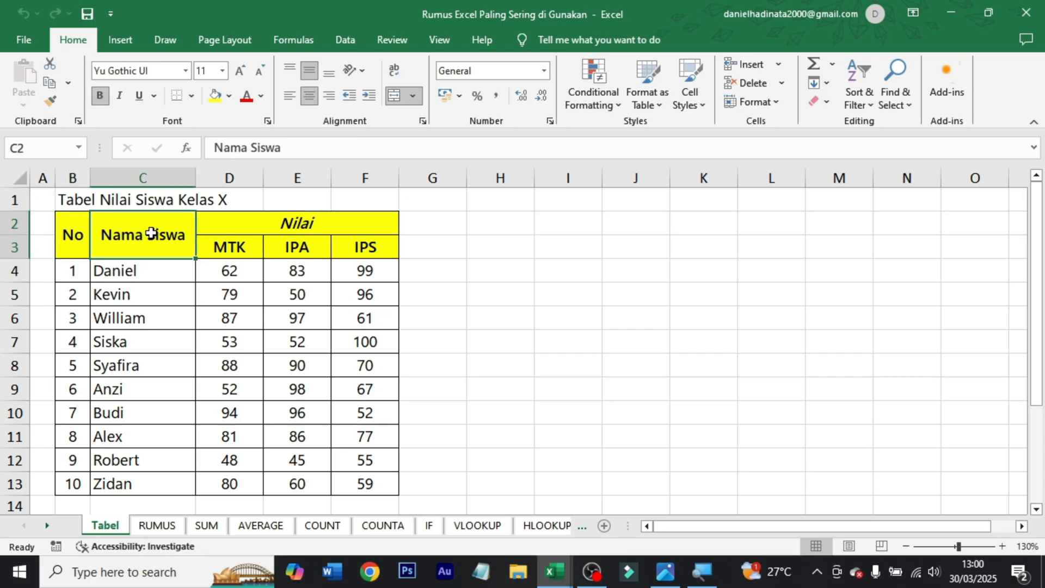
{"action": "left_click", "coordinate": [269, 219]}
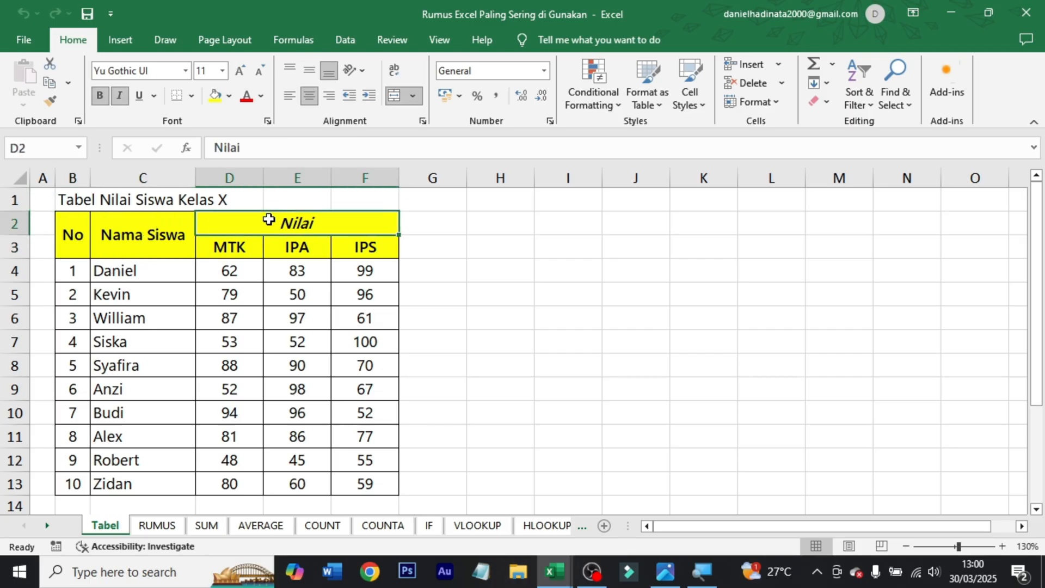
{"action": "left_click", "coordinate": [243, 245]}
{"action": "left_click", "coordinate": [284, 246]}
{"action": "left_click", "coordinate": [367, 246]}
{"action": "left_click_drag", "start_coordinate": [70, 271], "coordinate": [343, 478]}
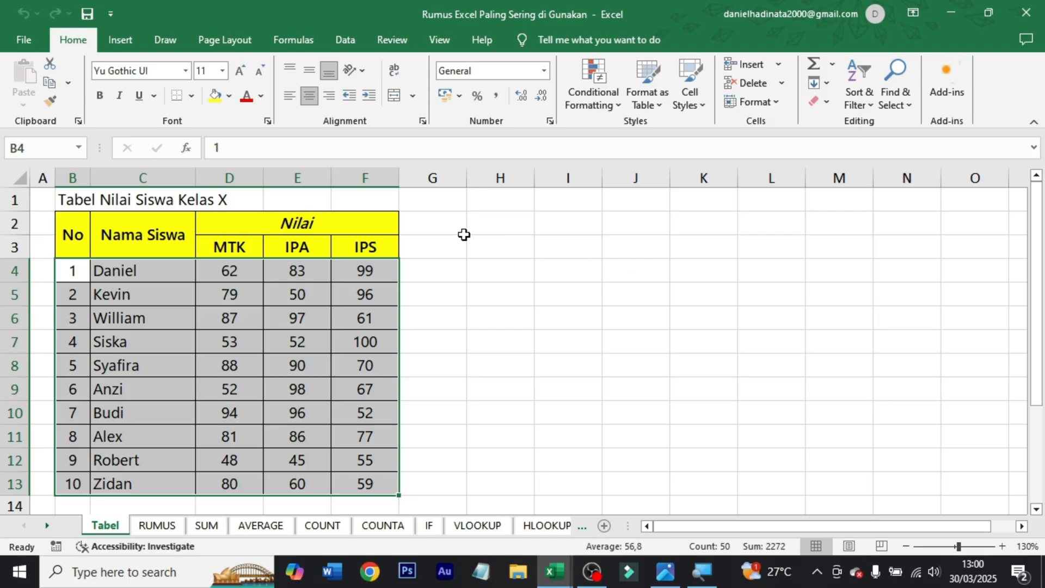
Step: Enter the table title "Tabel Nilai Siswa Kelas X" in cell H1
{"action": "left_click", "coordinate": [494, 227]}
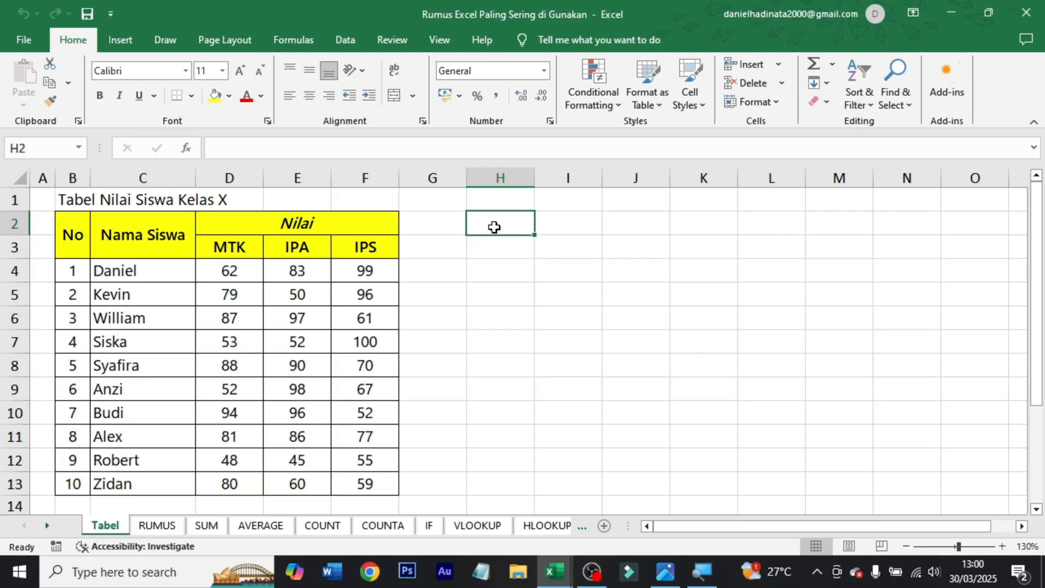
{"action": "key", "text": "Up"}
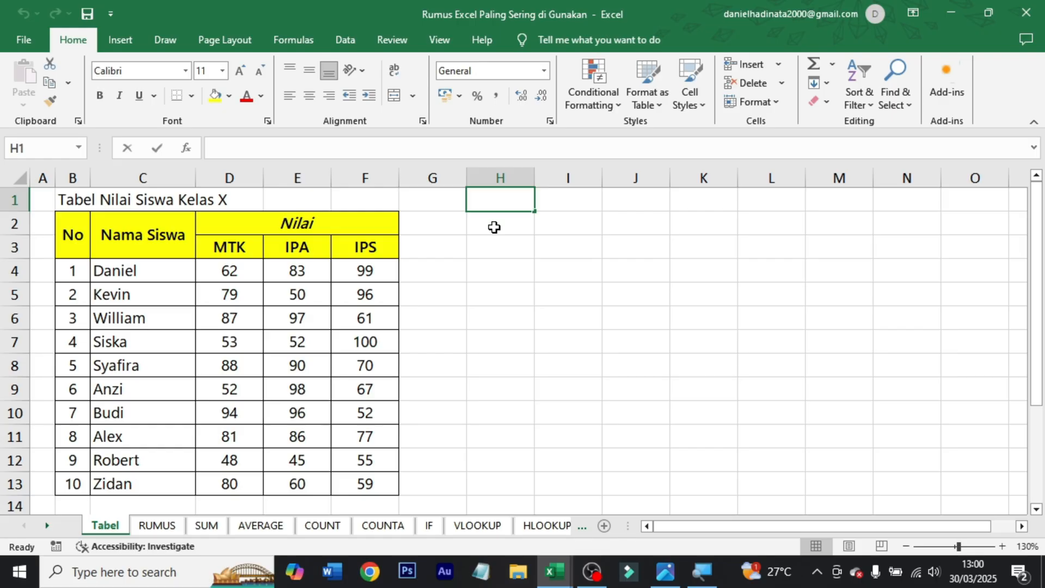
{"action": "type", "text": "Tabel"}
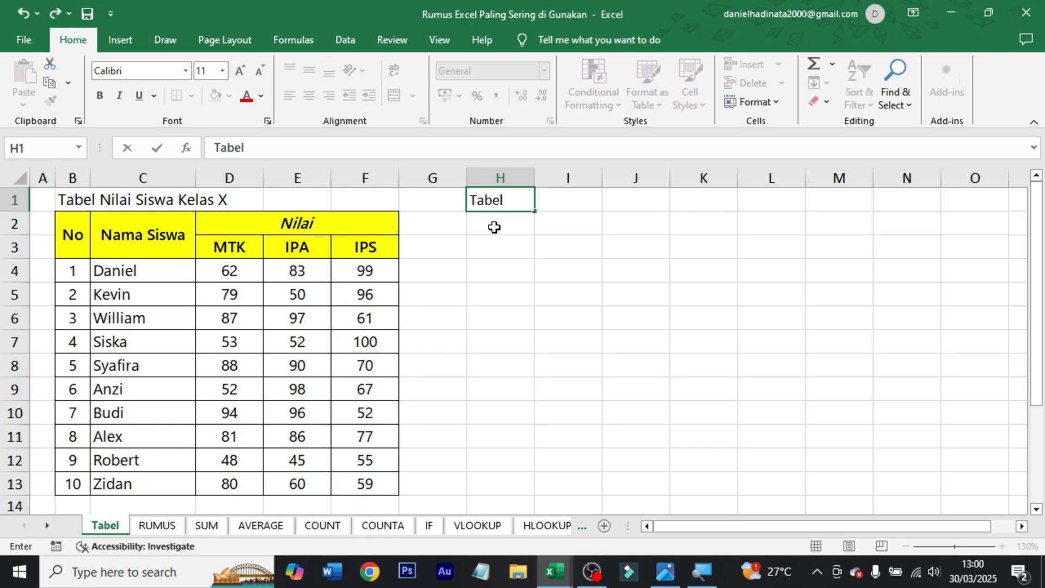
{"action": "type", "text": " Nilai S"}
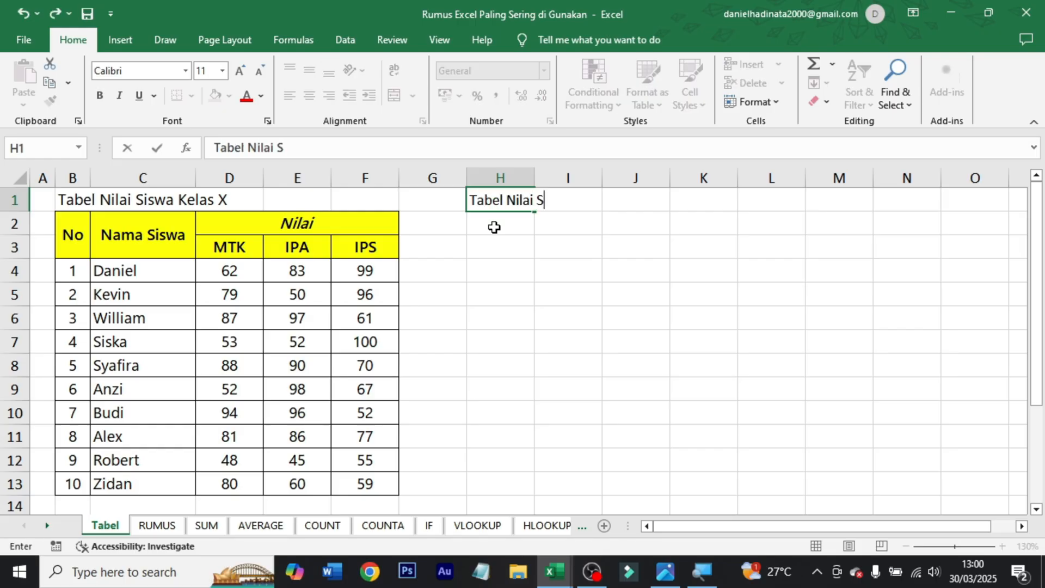
{"action": "type", "text": "iswa Kela"}
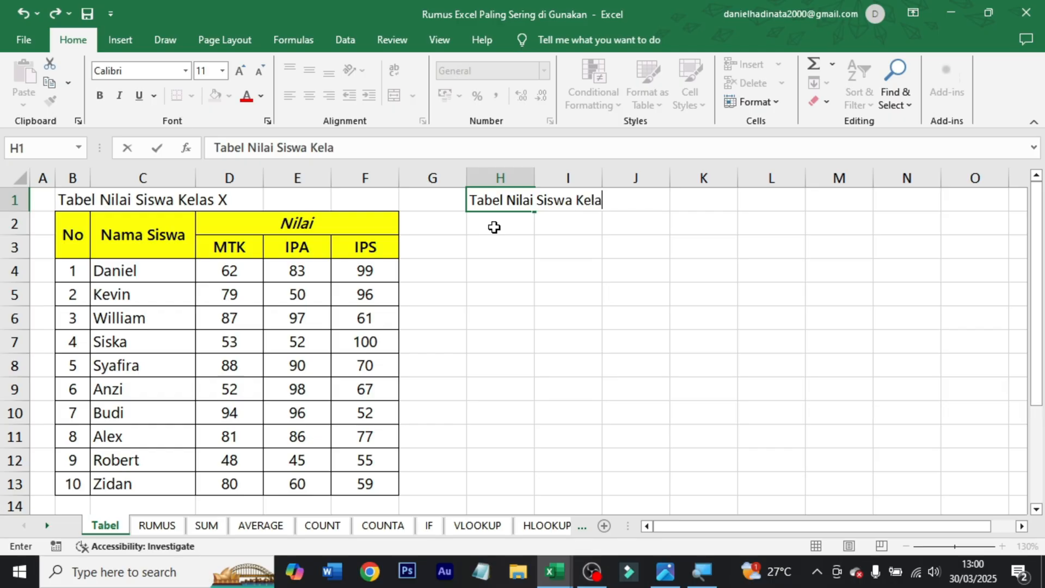
{"action": "type", "text": "s X"}
{"action": "key", "text": "Return"}
{"action": "key", "text": "Up"}
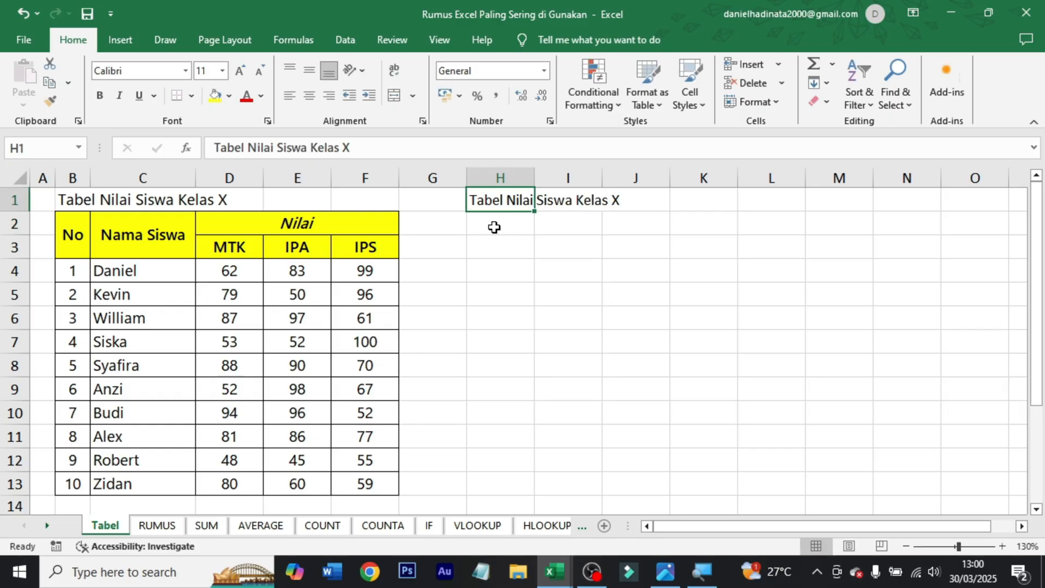
Step: Enter the column heading "No" in cell H2, below the new table title
{"action": "left_click", "coordinate": [493, 227]}
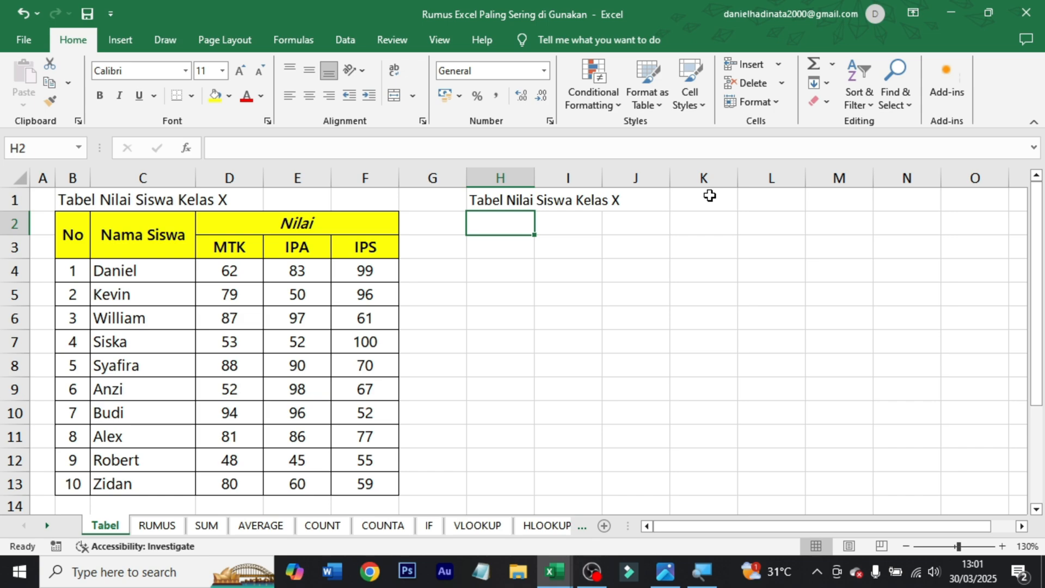
{"action": "type", "text": "No"}
{"action": "key", "text": "Return"}
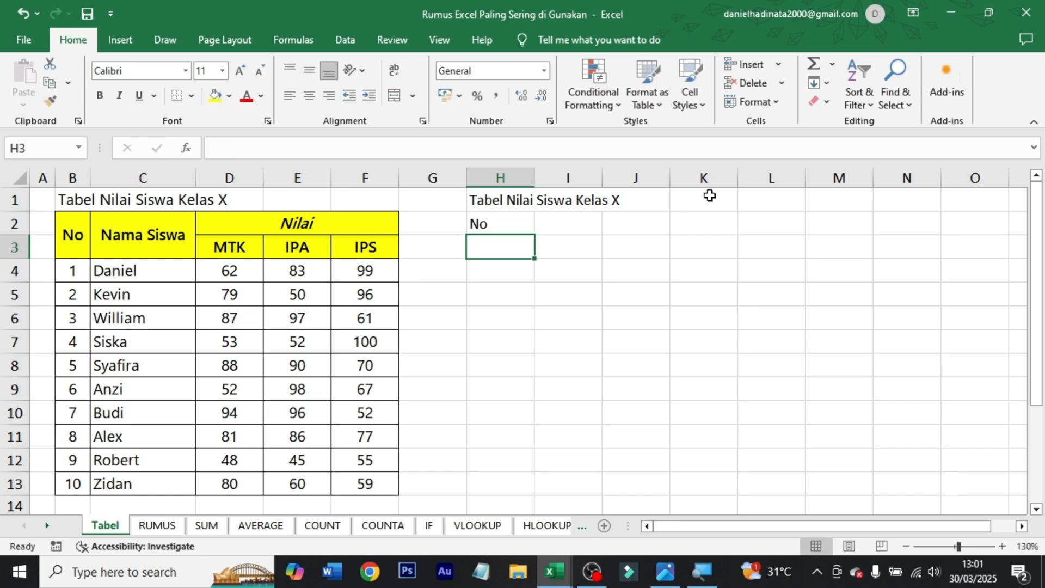
{"action": "key", "text": "Up"}
{"action": "key", "text": "Down"}
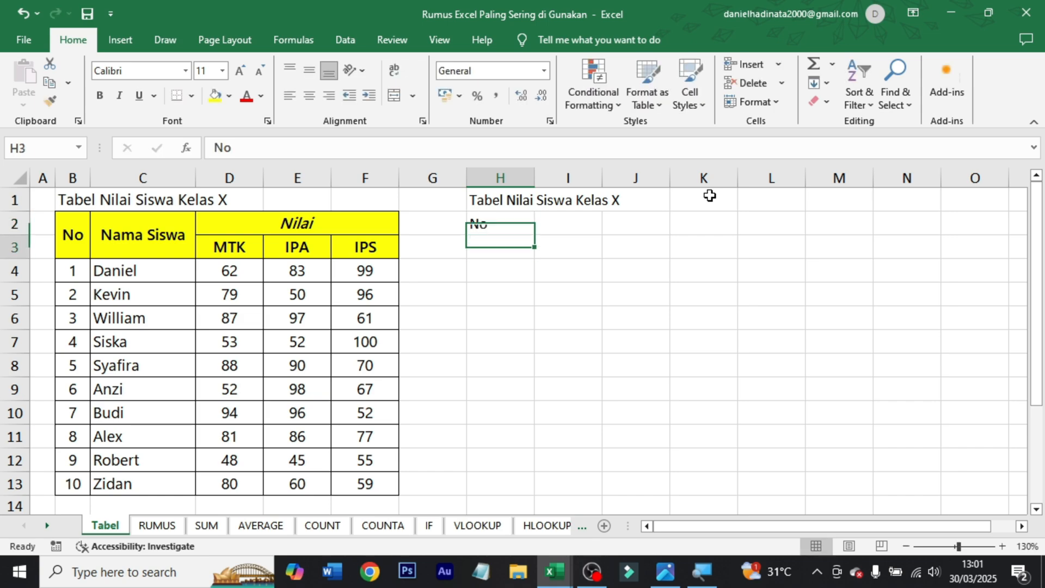
Step: Enter the heading "Nama Siswa" in cell I2 and "Nilai" in cell J2
{"action": "key", "text": "Up"}
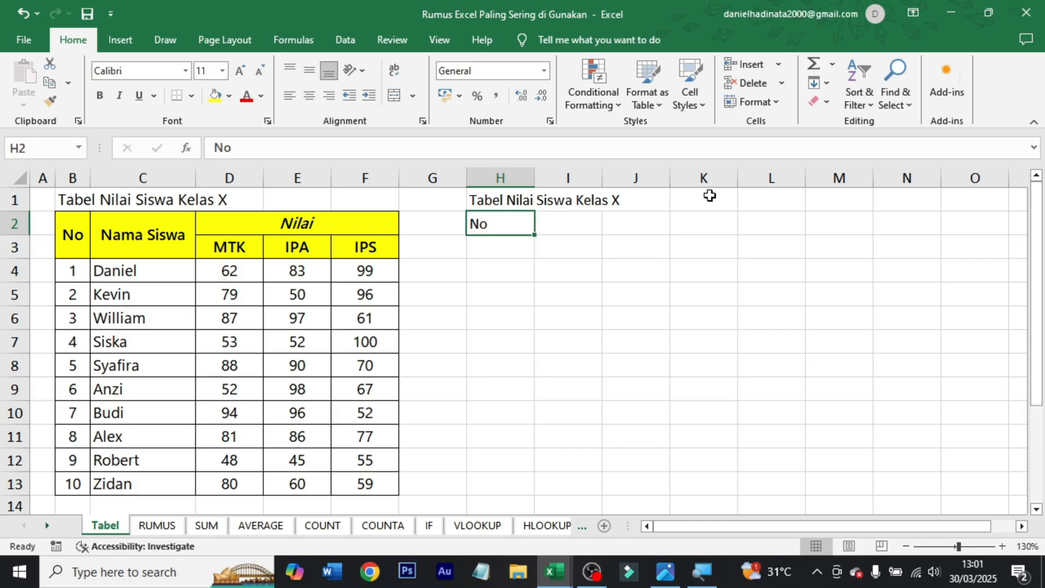
{"action": "key", "text": "Right"}
{"action": "type", "text": "Nama Siswa"}
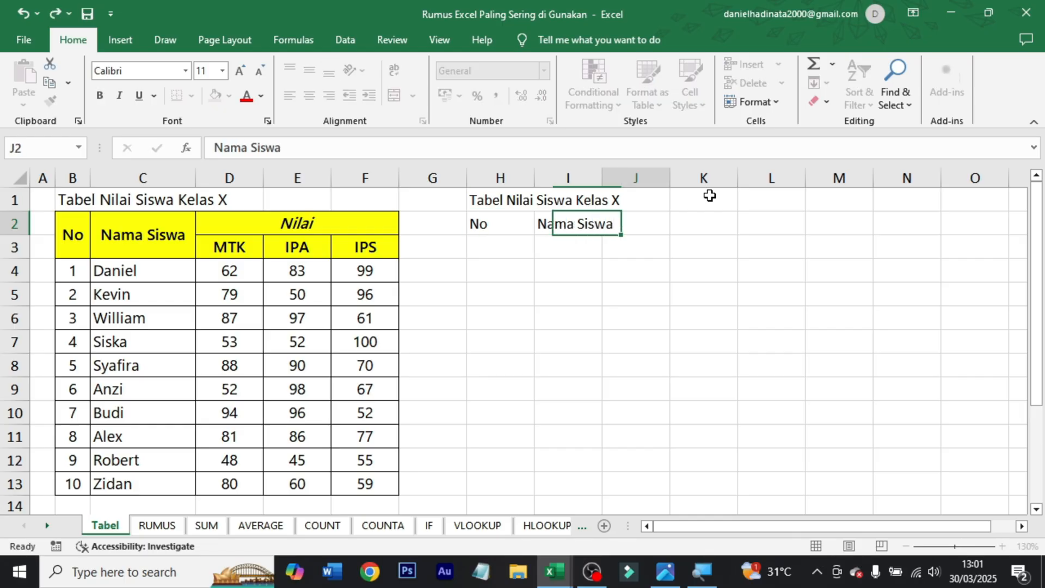
{"action": "key", "text": "Right"}
{"action": "key", "text": "Right"}
{"action": "key", "text": "Left"}
{"action": "type", "text": "Nilai"}
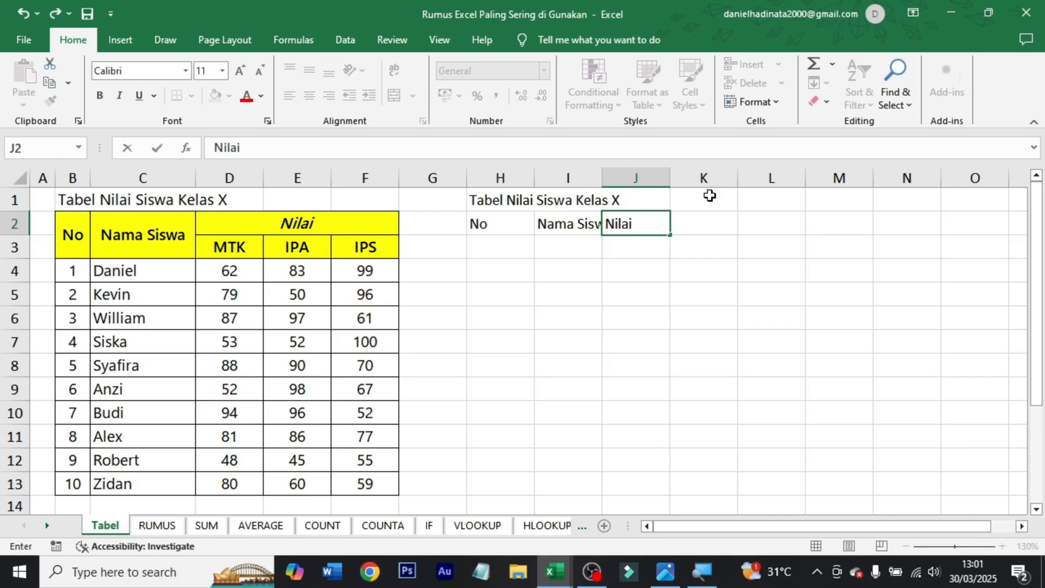
{"action": "key", "text": "Return"}
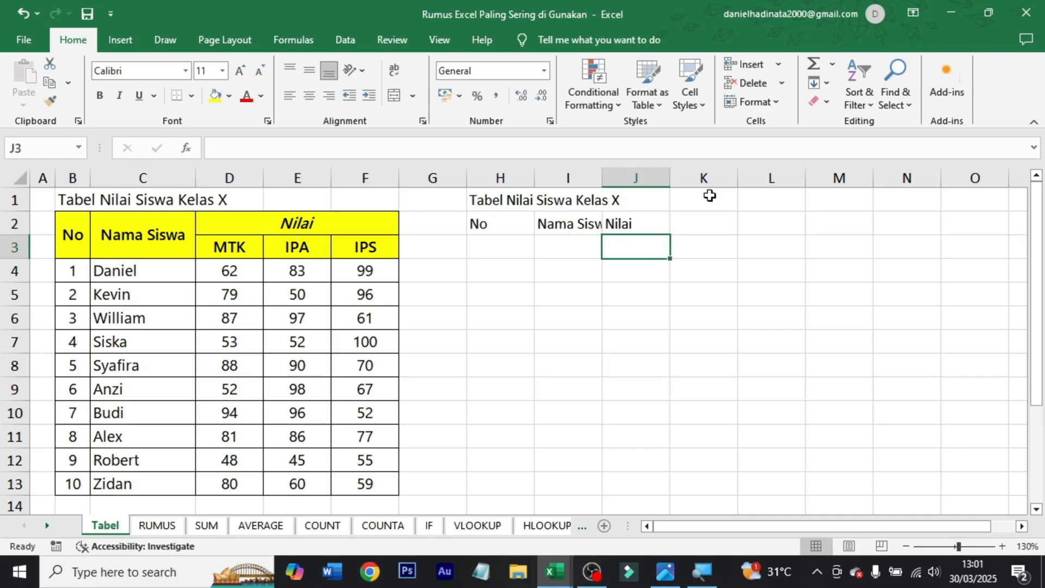
Step: Enter the subject headings MTK, IPA and IPS in cells J3, K3 and L3
{"action": "type", "text": "MTK"}
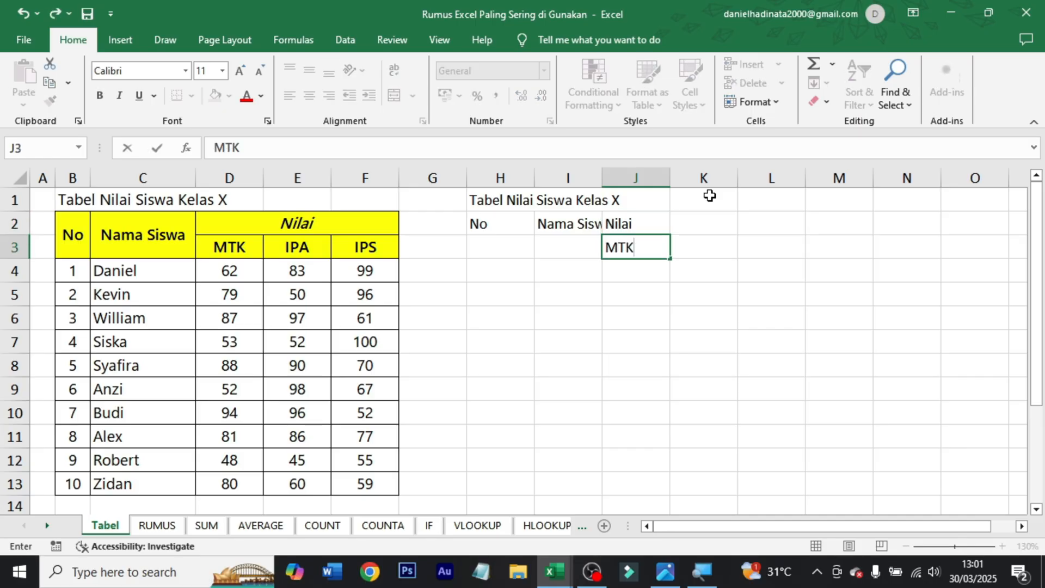
{"action": "key", "text": "Right"}
{"action": "type", "text": "IPA"}
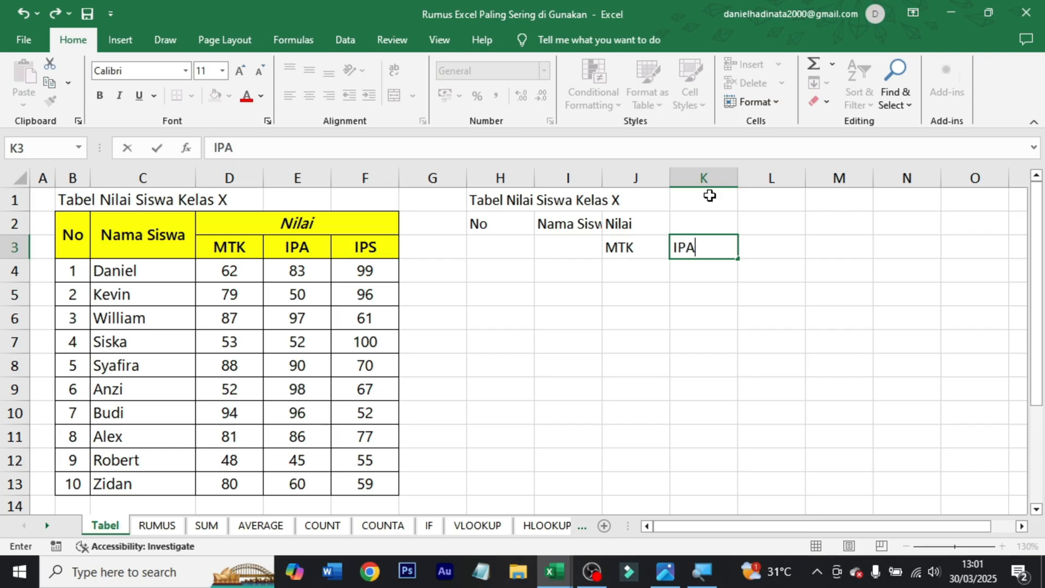
{"action": "key", "text": "Right"}
{"action": "type", "text": "IPS"}
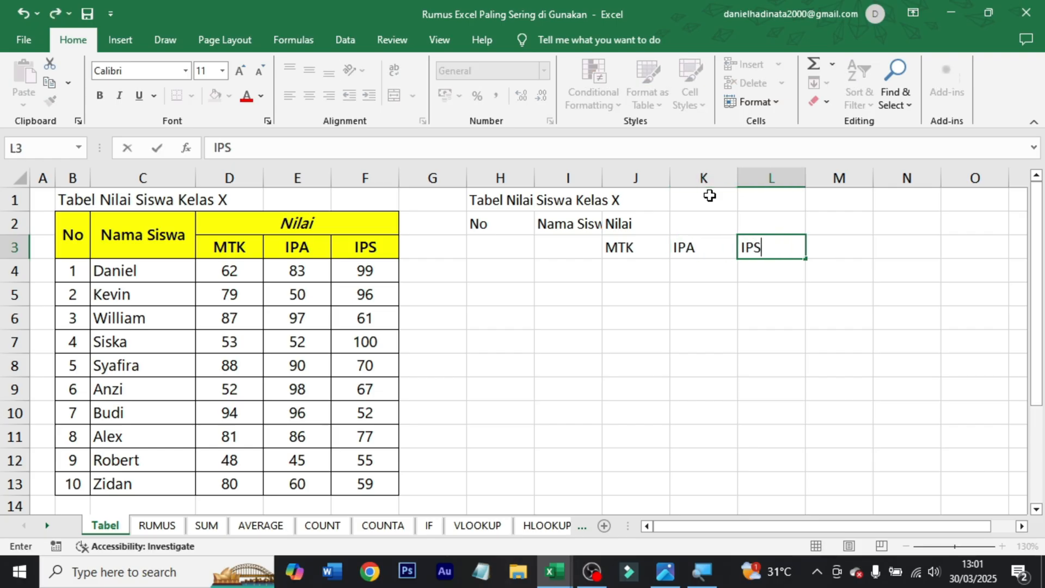
{"action": "key", "text": "Return"}
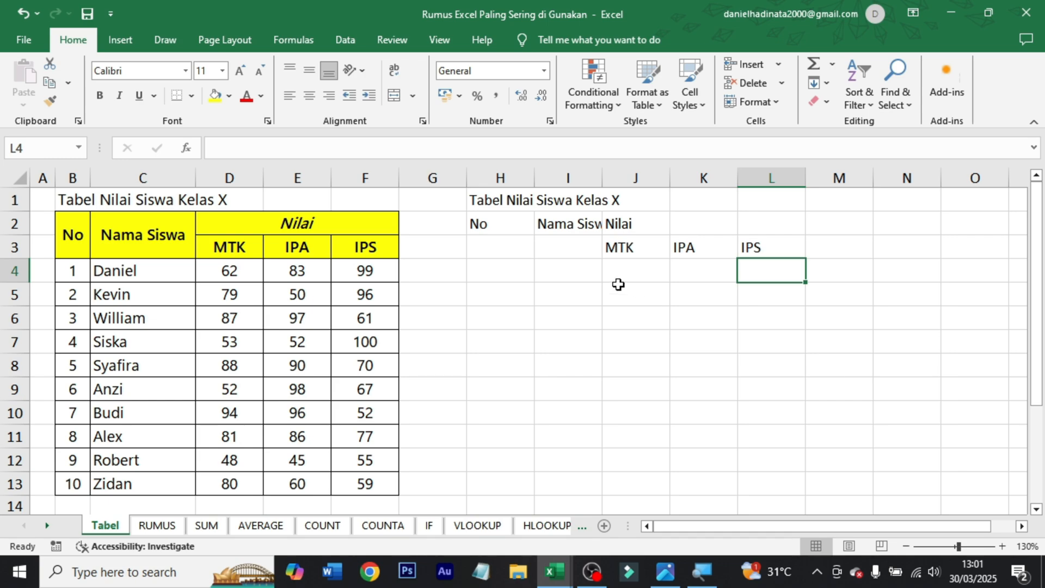
Step: Narrow column H to suit the "No" heading and widen column I so "Nama Siswa" fits with room to spare
{"action": "left_click", "coordinate": [498, 226]}
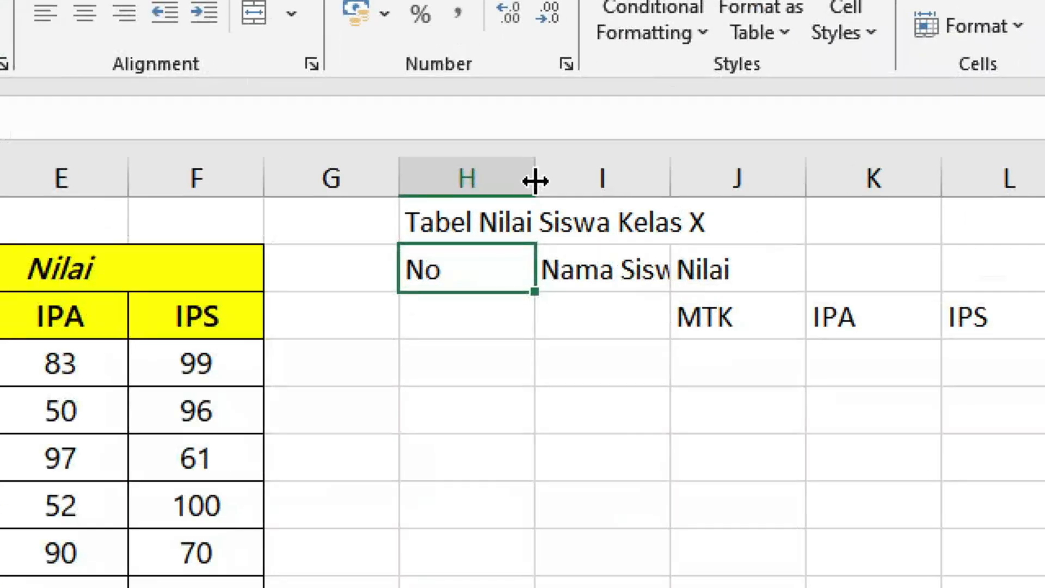
{"action": "left_click_drag", "start_coordinate": [534, 179], "coordinate": [460, 180]}
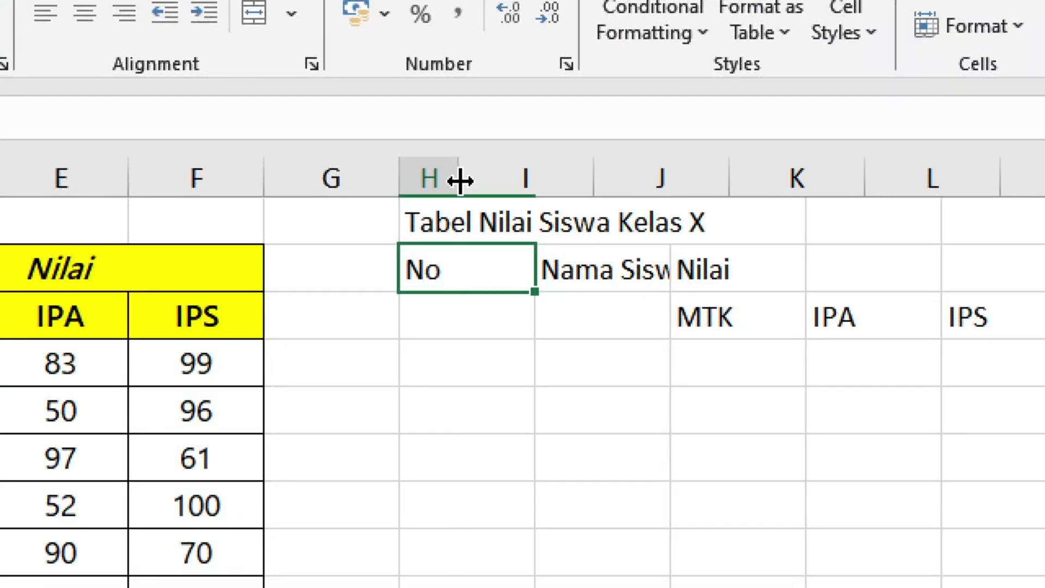
{"action": "left_click", "coordinate": [560, 282]}
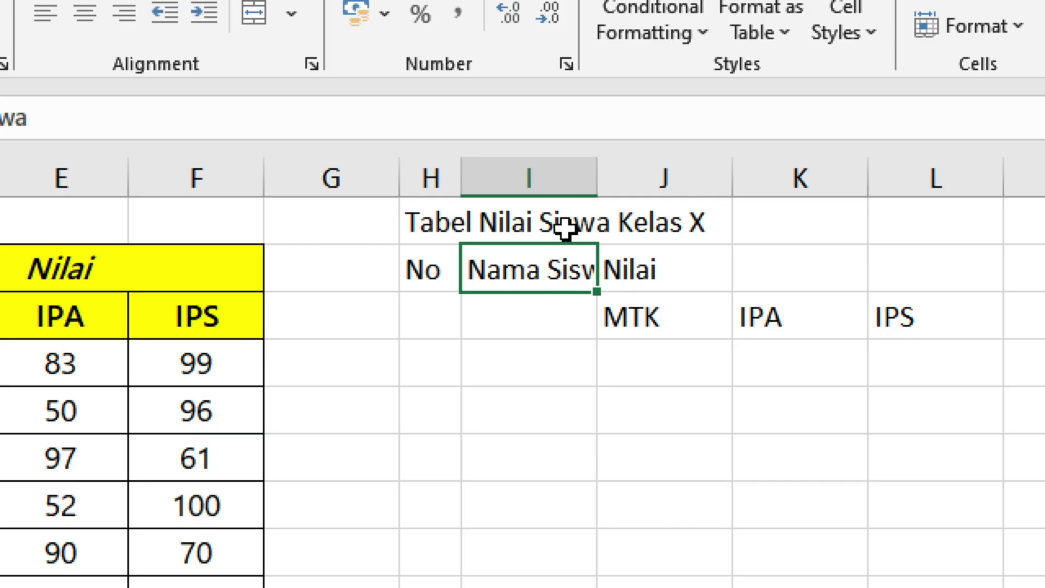
{"action": "left_click_drag", "start_coordinate": [597, 175], "coordinate": [667, 178]}
{"action": "scroll", "coordinate": [1005, 252], "scroll_direction": "right", "scroll_amount": 5}
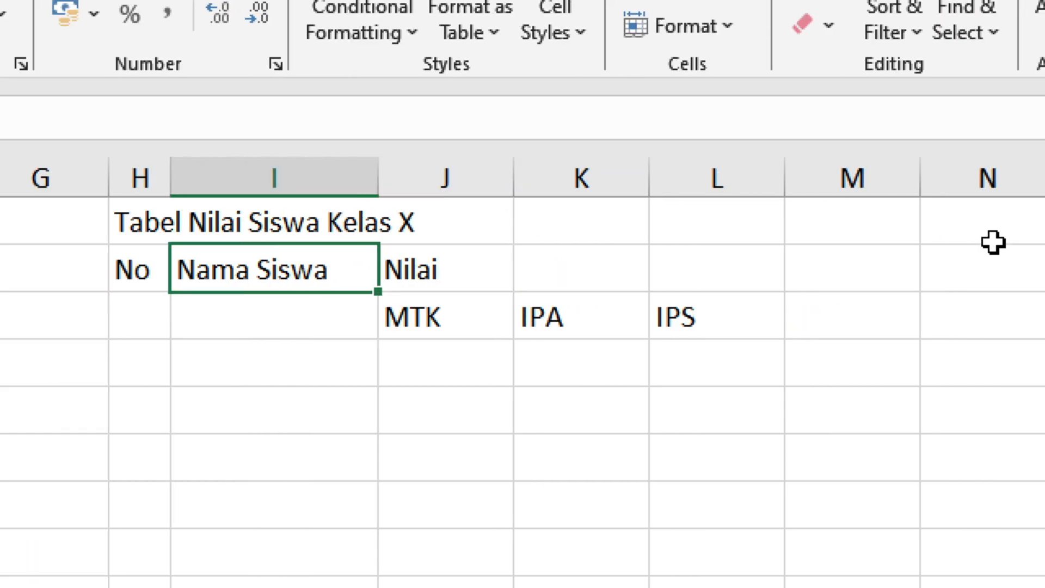
{"action": "left_click_drag", "start_coordinate": [378, 178], "coordinate": [438, 180]}
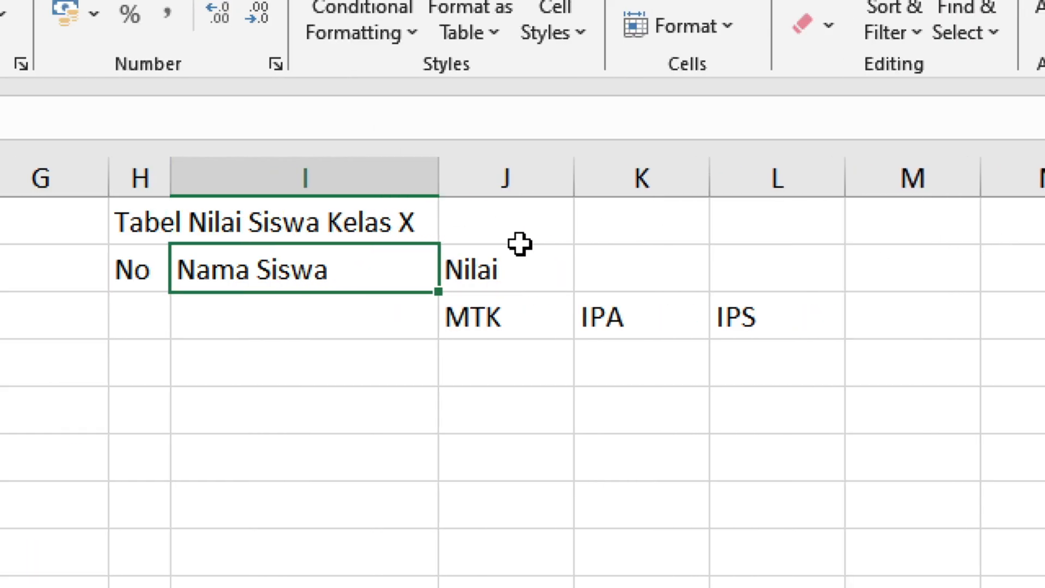
Step: Select columns J through L, which hold the subject headings, and narrow them together to an equal width
{"action": "left_click", "coordinate": [530, 253]}
{"action": "left_click", "coordinate": [523, 313]}
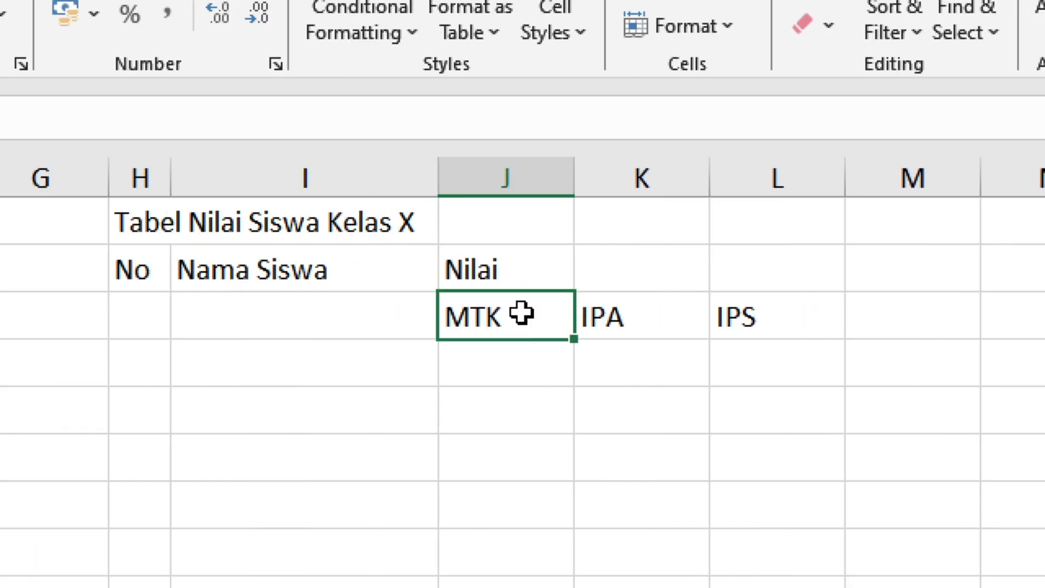
{"action": "left_click", "coordinate": [675, 316]}
{"action": "left_click", "coordinate": [713, 319]}
{"action": "left_click", "coordinate": [520, 312]}
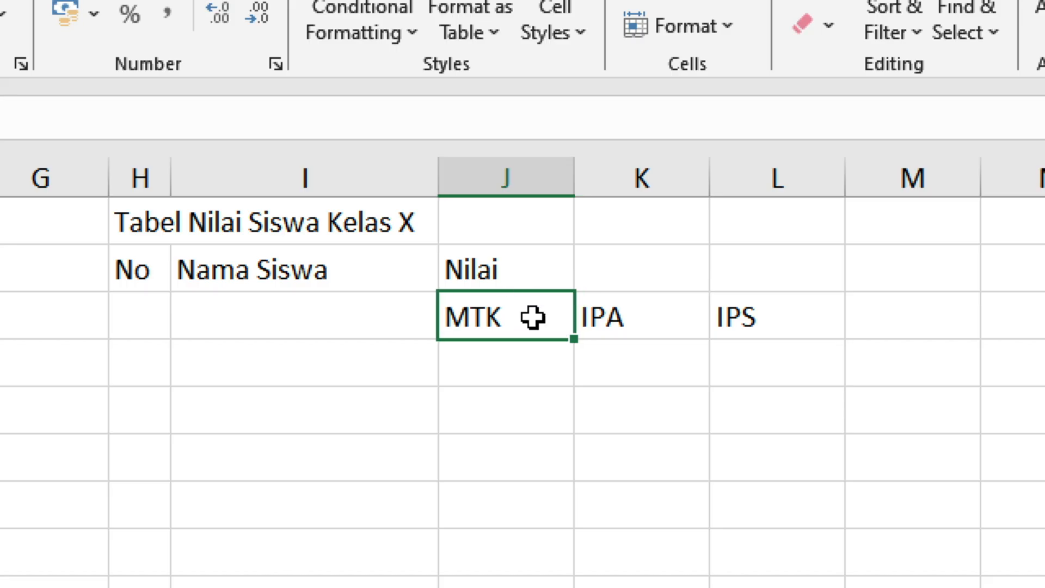
{"action": "left_click_drag", "start_coordinate": [534, 315], "coordinate": [783, 327]}
{"action": "left_click", "coordinate": [528, 305]}
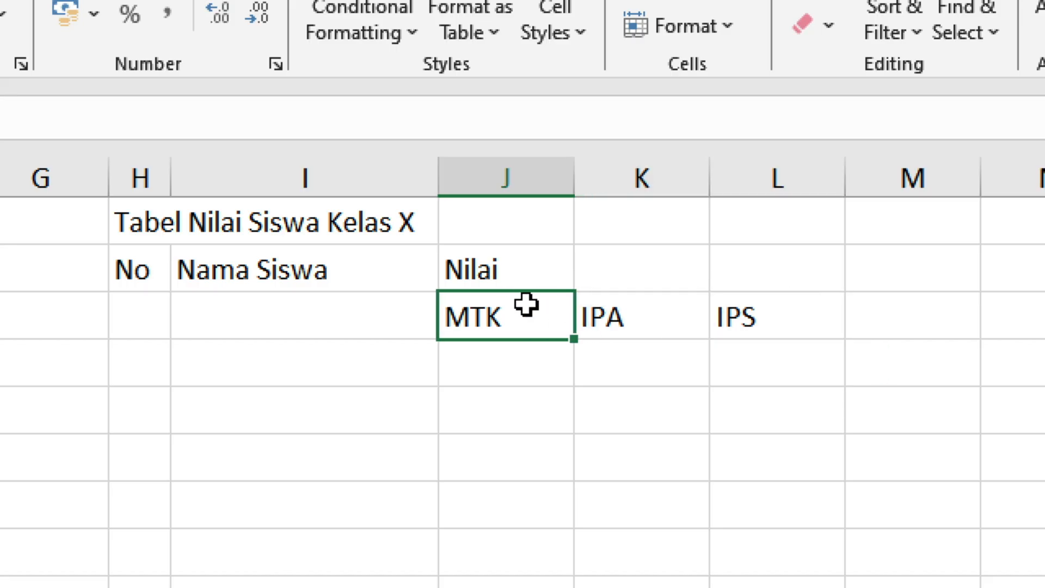
{"action": "left_click_drag", "start_coordinate": [551, 172], "coordinate": [813, 173]}
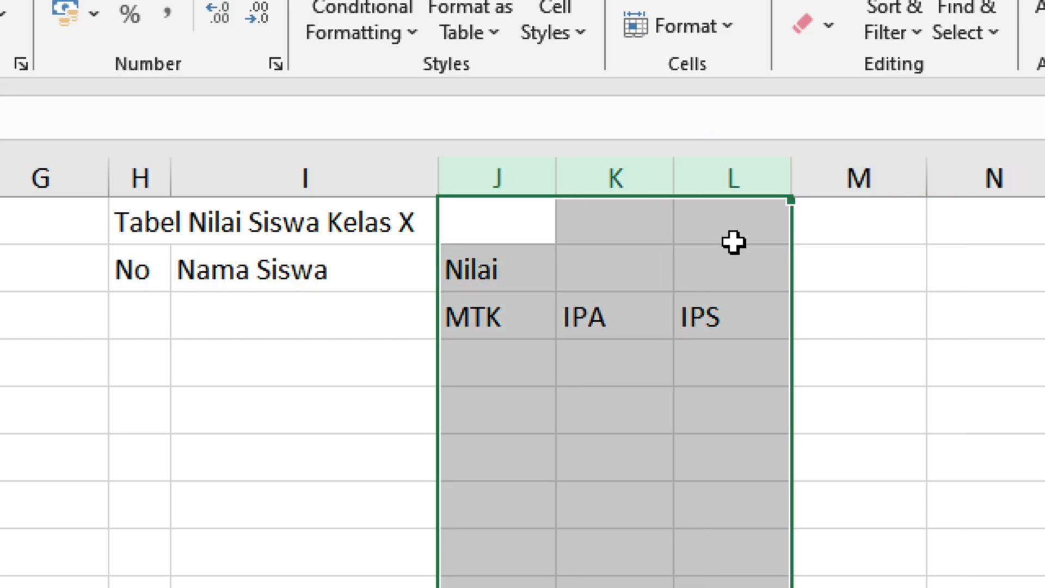
Step: Center the headings in cells H2:L3 horizontally and make them bold
{"action": "left_click", "coordinate": [842, 297]}
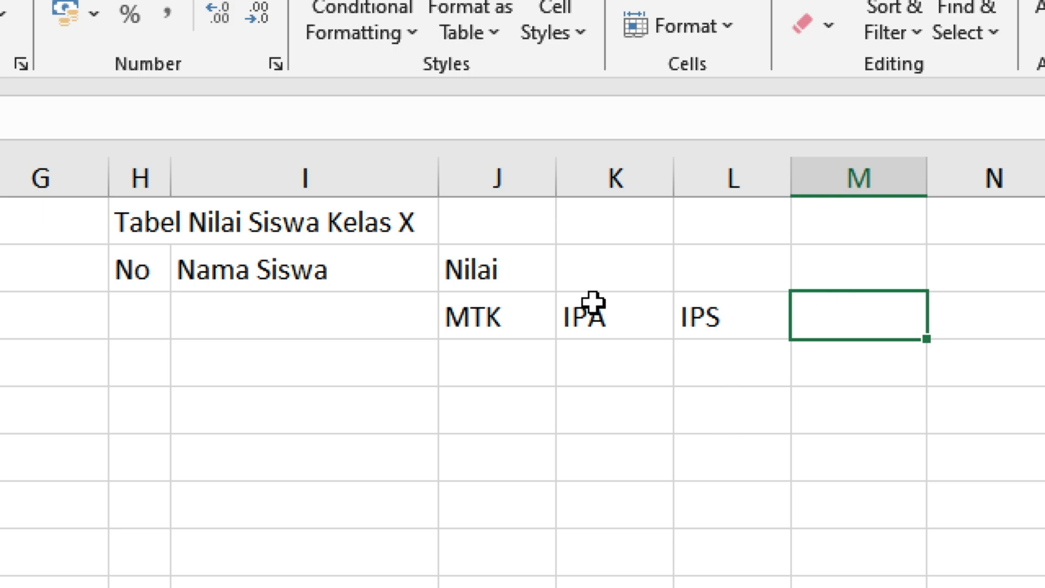
{"action": "left_click", "coordinate": [707, 314]}
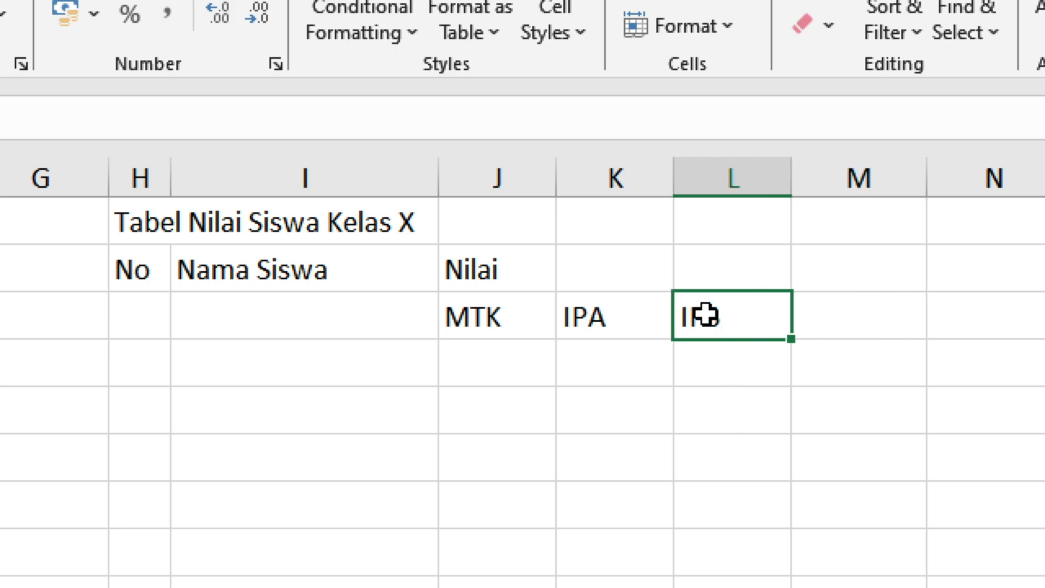
{"action": "left_click_drag", "start_coordinate": [681, 306], "coordinate": [162, 270]}
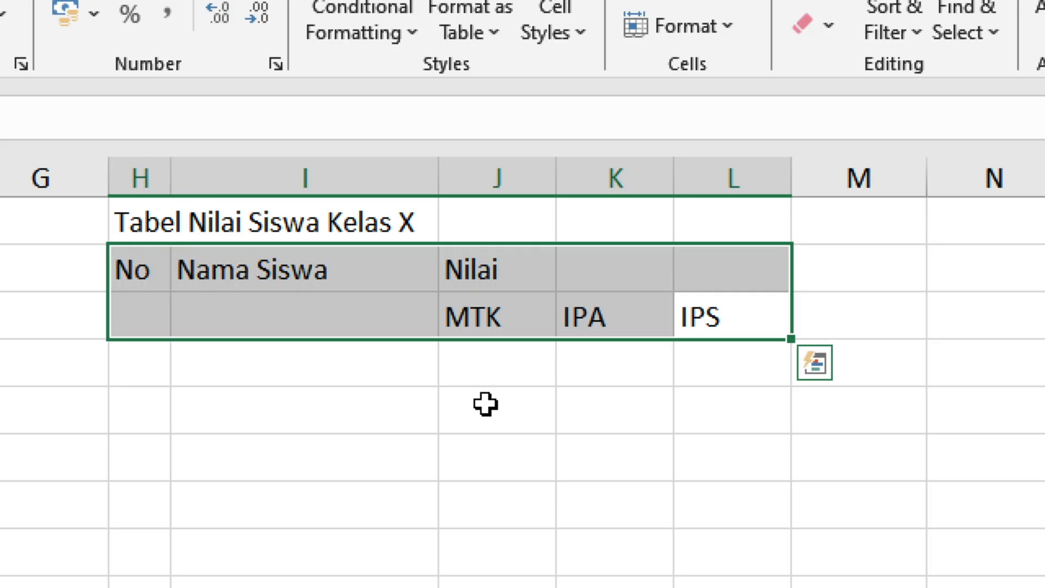
{"action": "left_click_drag", "start_coordinate": [146, 259], "coordinate": [756, 325]}
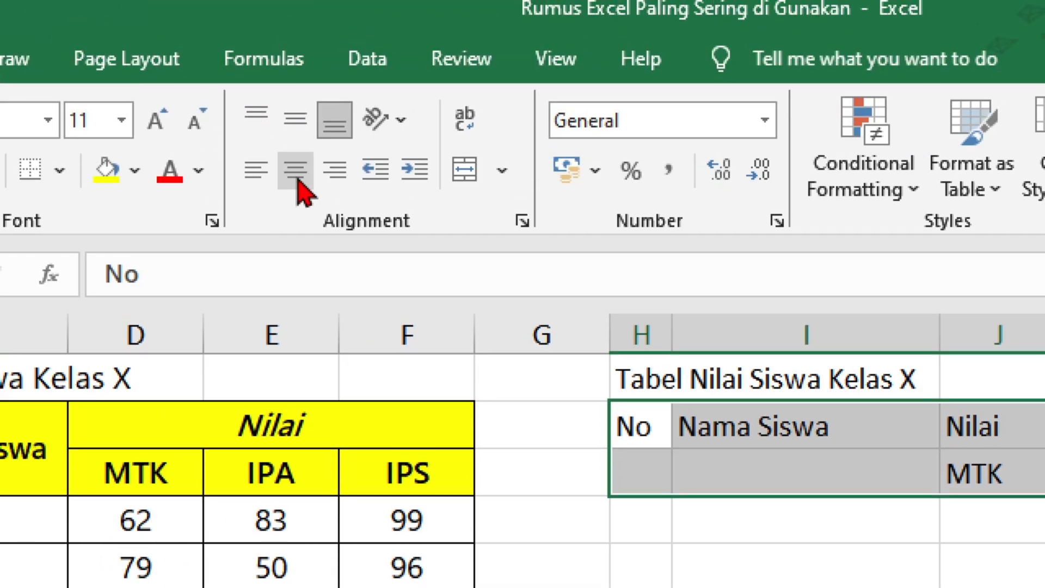
{"action": "left_click", "coordinate": [298, 180]}
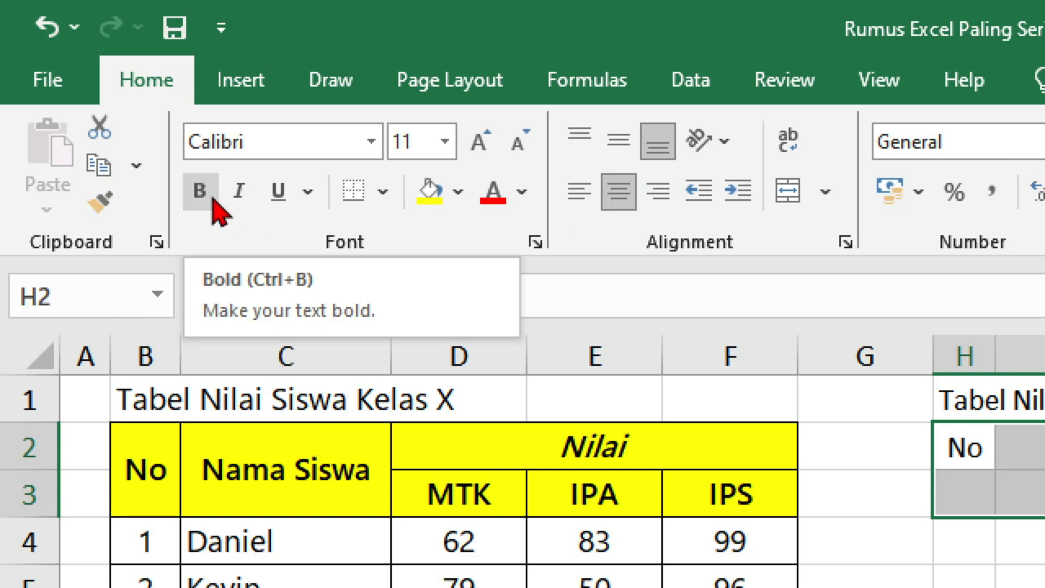
{"action": "left_click", "coordinate": [214, 199]}
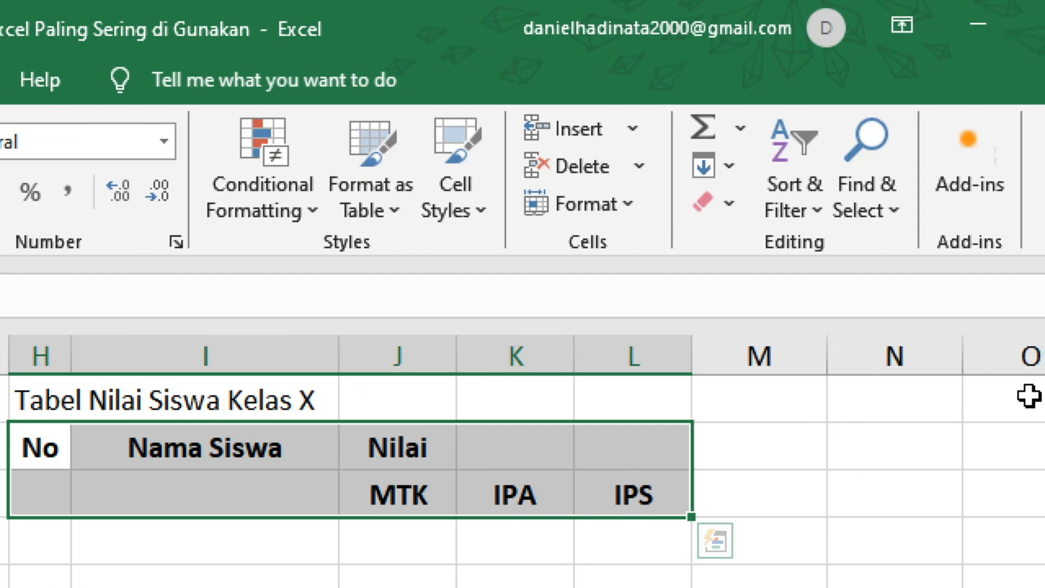
Step: Apply all borders to the heading cells H2:L3
{"action": "left_click", "coordinate": [618, 474]}
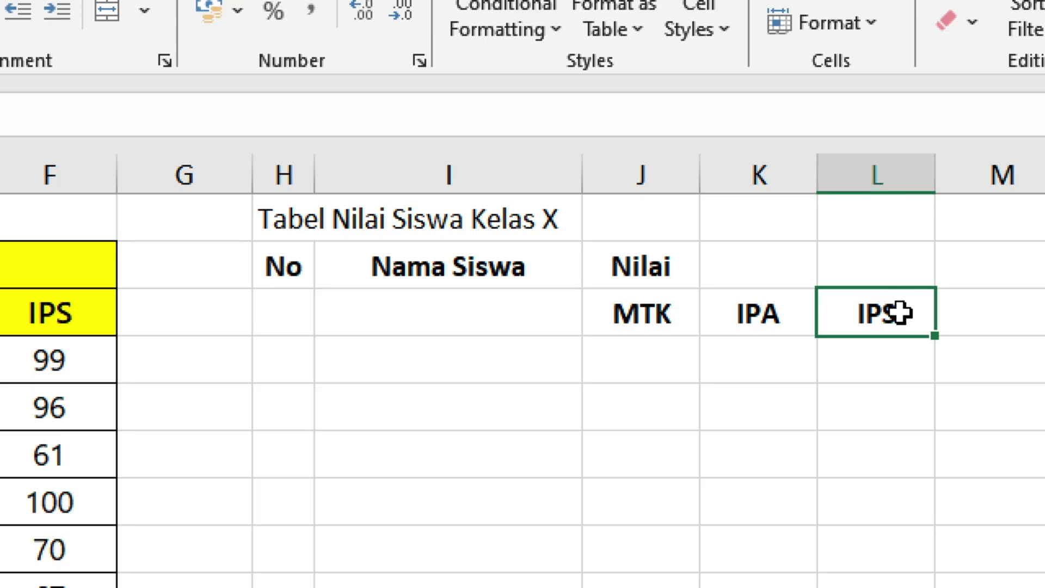
{"action": "left_click_drag", "start_coordinate": [842, 308], "coordinate": [303, 272]}
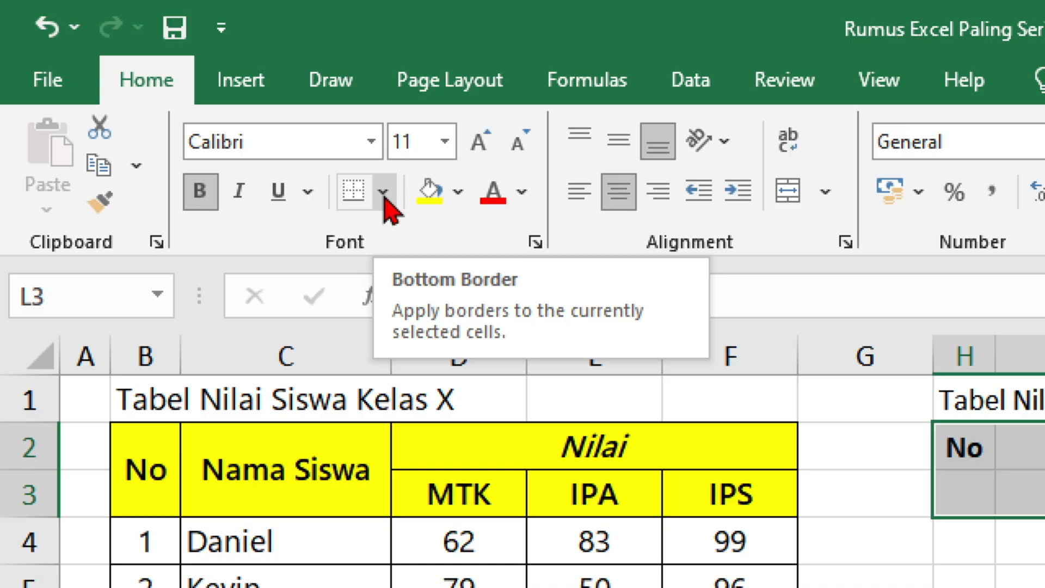
{"action": "left_click", "coordinate": [384, 196]}
{"action": "left_click", "coordinate": [490, 468]}
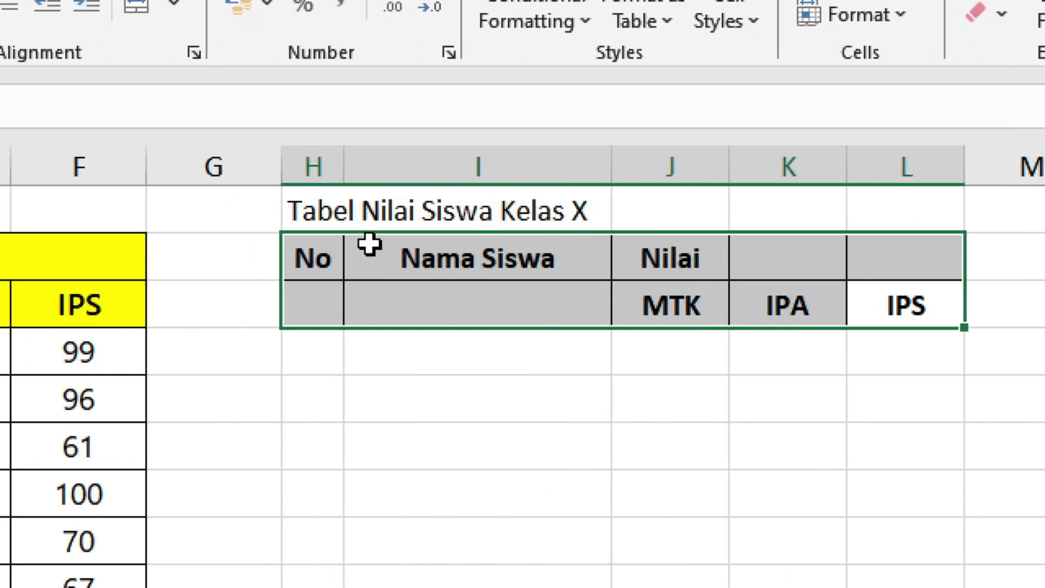
{"action": "left_click", "coordinate": [369, 245]}
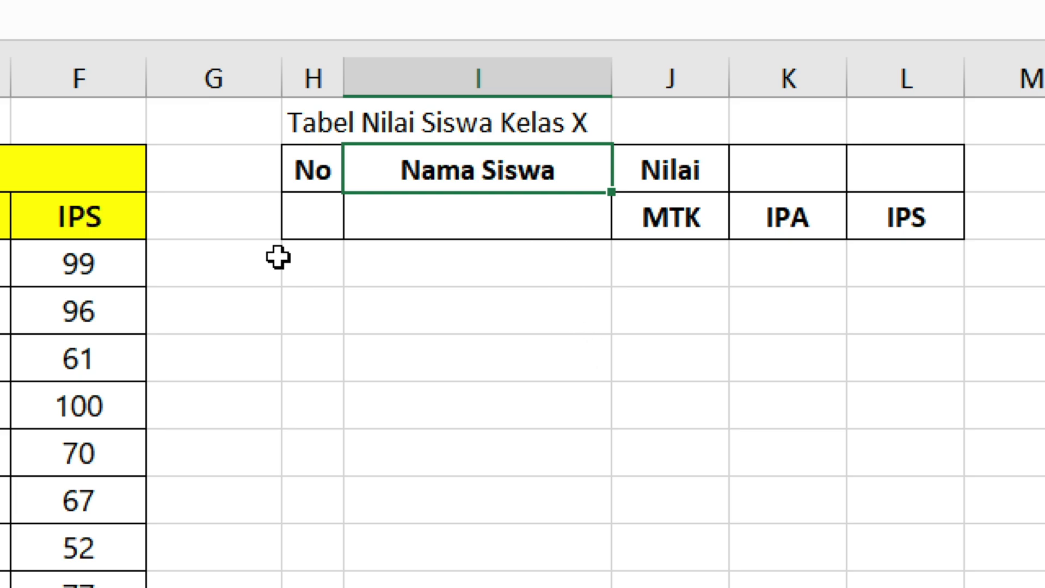
Step: Merge cells H2:H3 for the "No" heading and middle-align it vertically
{"action": "left_click", "coordinate": [138, 163]}
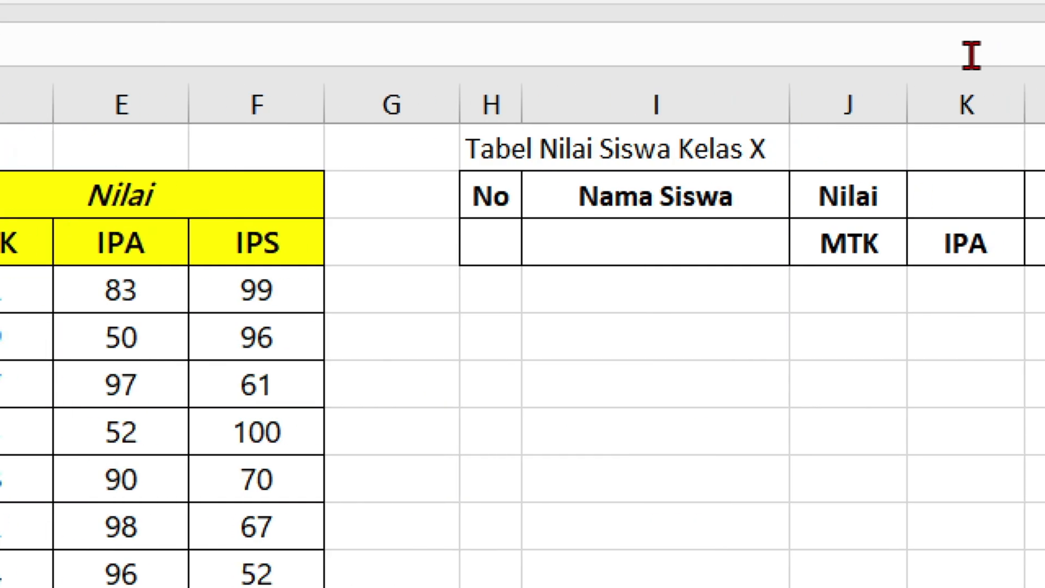
{"action": "left_click", "coordinate": [978, 172]}
{"action": "left_click_drag", "start_coordinate": [508, 215], "coordinate": [508, 231]}
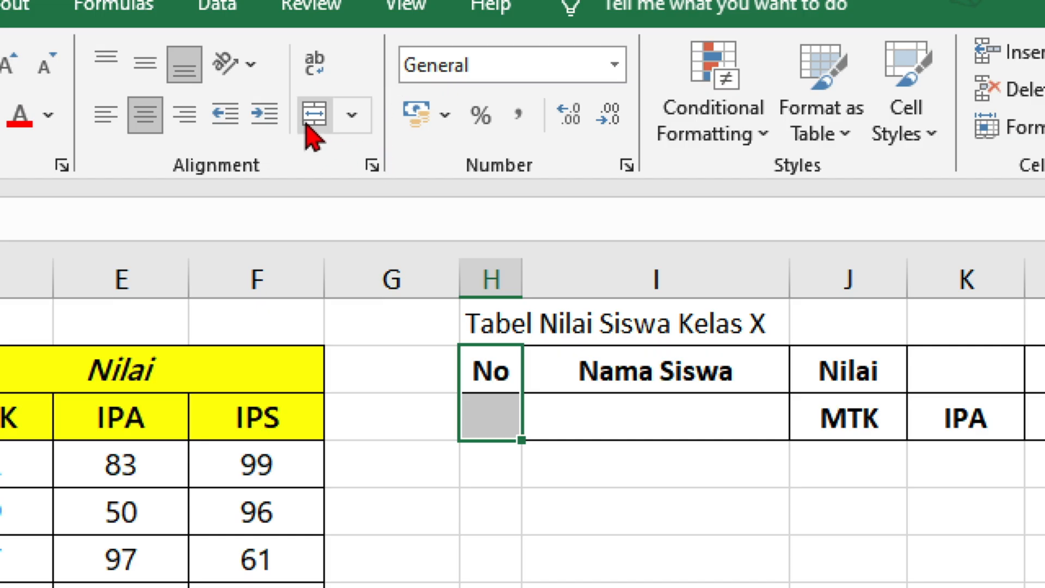
{"action": "left_click", "coordinate": [307, 127]}
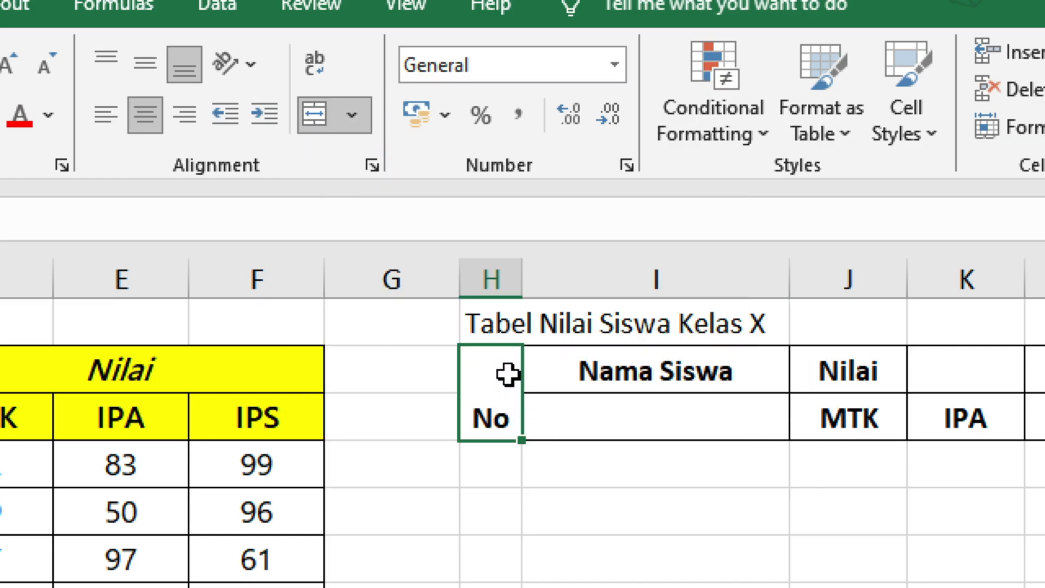
{"action": "left_click", "coordinate": [151, 65]}
{"action": "left_click", "coordinate": [602, 404]}
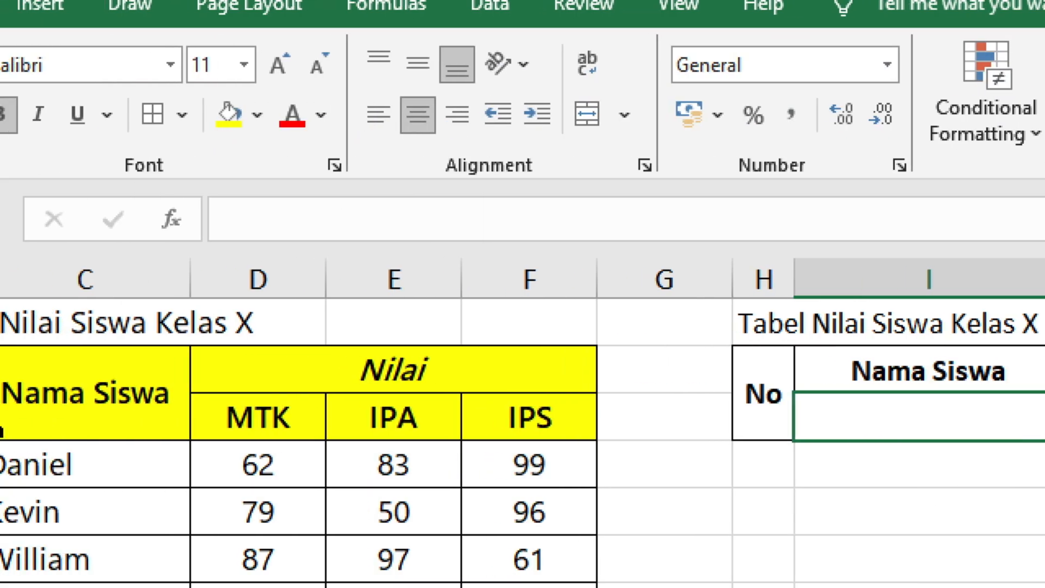
{"action": "left_click", "coordinate": [777, 392]}
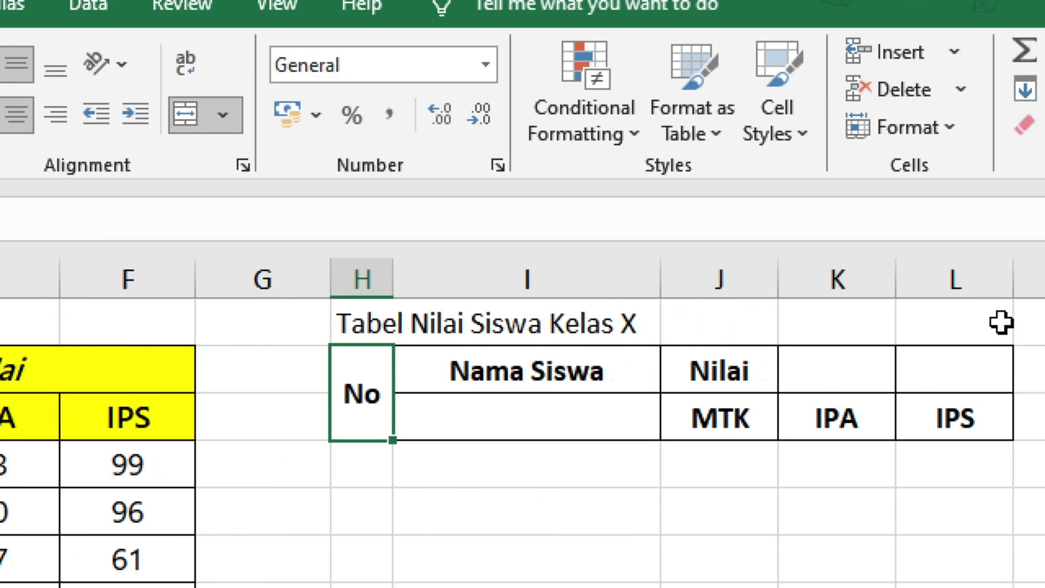
Step: Merge cells I2:I3 for the "Nama Siswa" heading and middle-align it vertically
{"action": "left_click_drag", "start_coordinate": [554, 385], "coordinate": [548, 406]}
{"action": "left_click", "coordinate": [180, 113]}
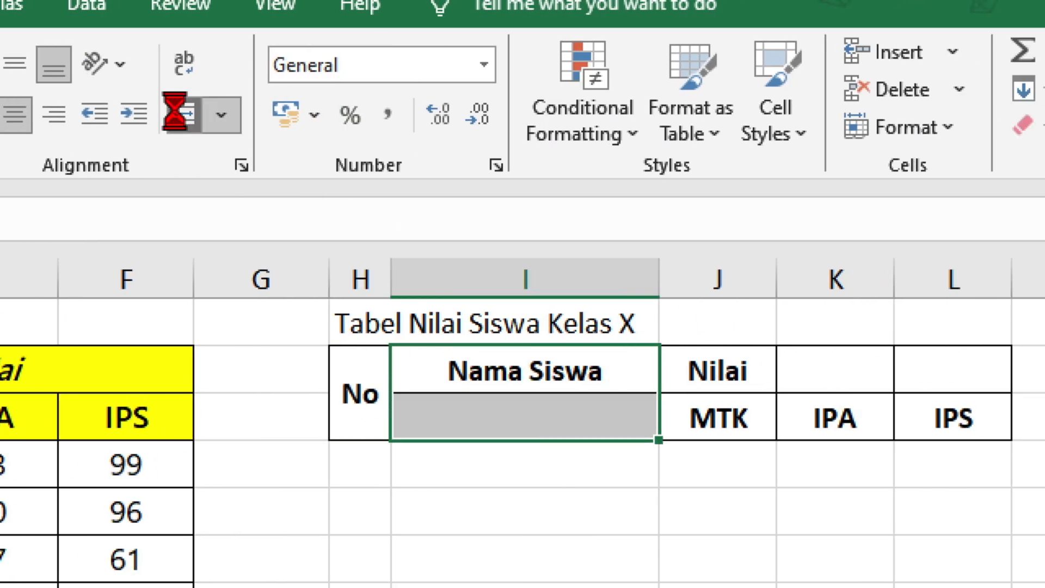
{"action": "left_click", "coordinate": [15, 64]}
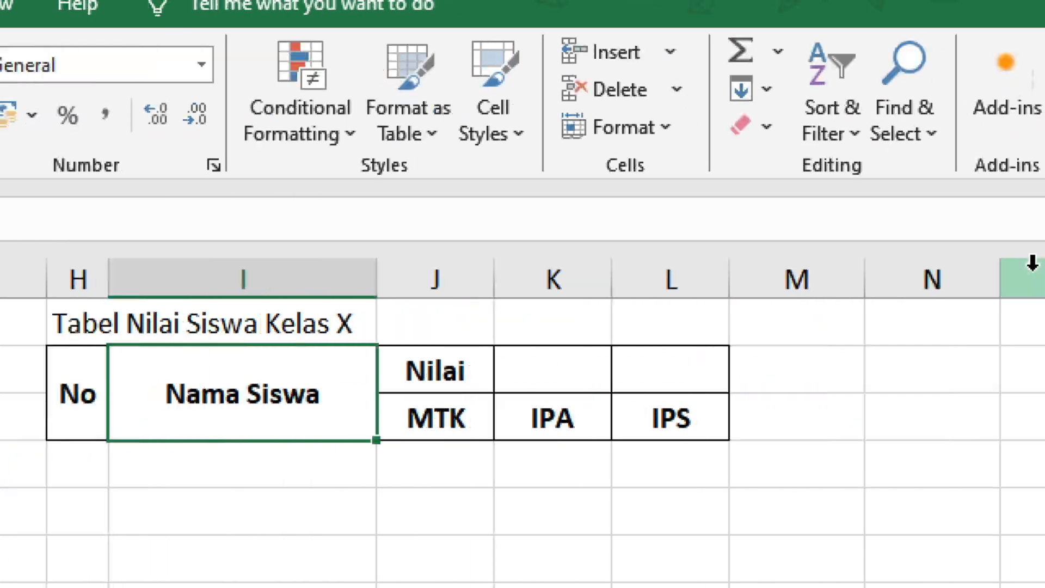
Step: Merge and center cells J2:L2 so the "Nilai" heading spans the three subject columns
{"action": "left_click", "coordinate": [487, 375]}
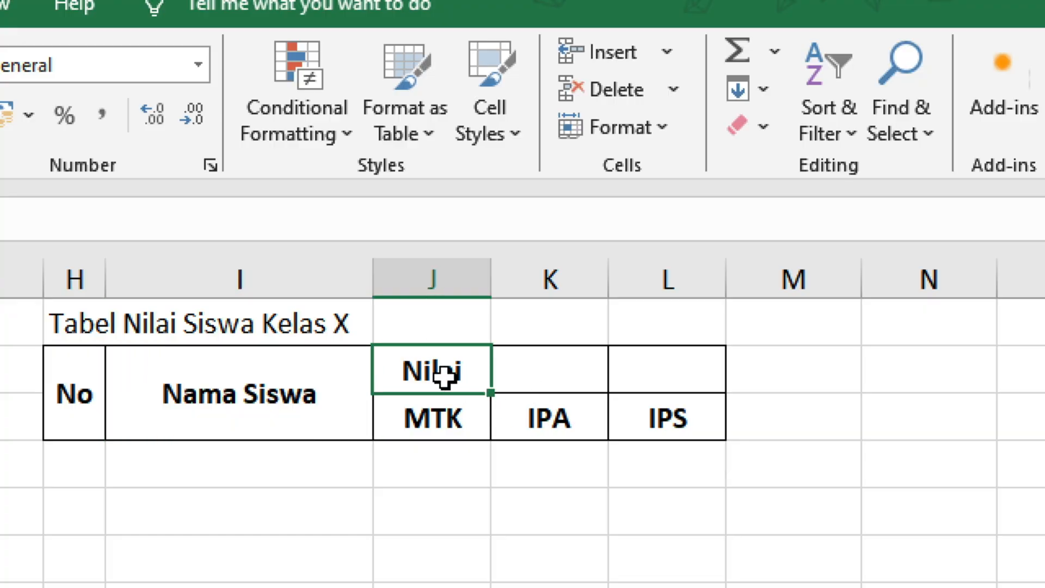
{"action": "left_click_drag", "start_coordinate": [443, 376], "coordinate": [639, 383]}
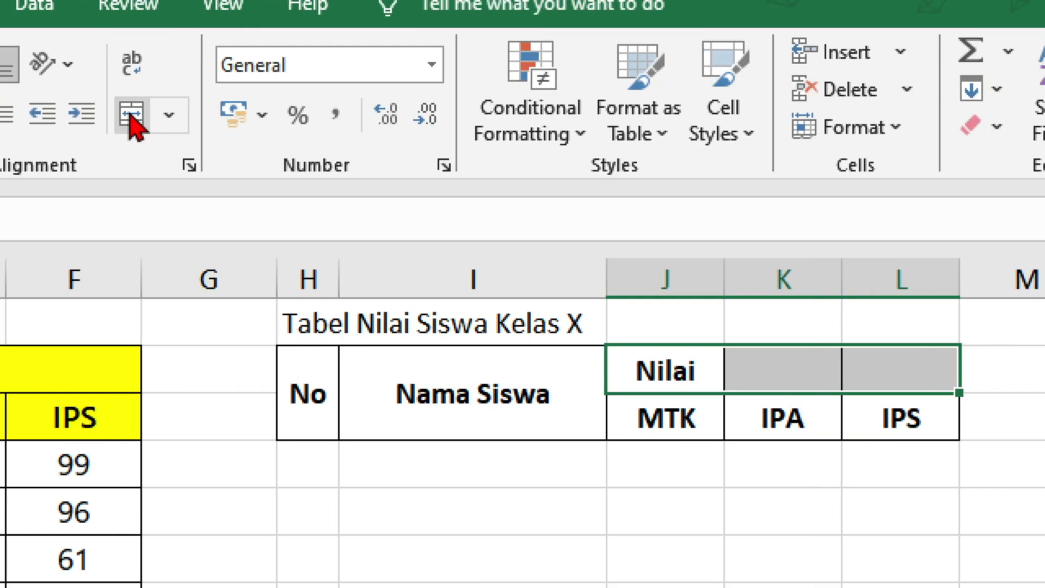
{"action": "left_click", "coordinate": [131, 117]}
{"action": "left_click", "coordinate": [750, 442]}
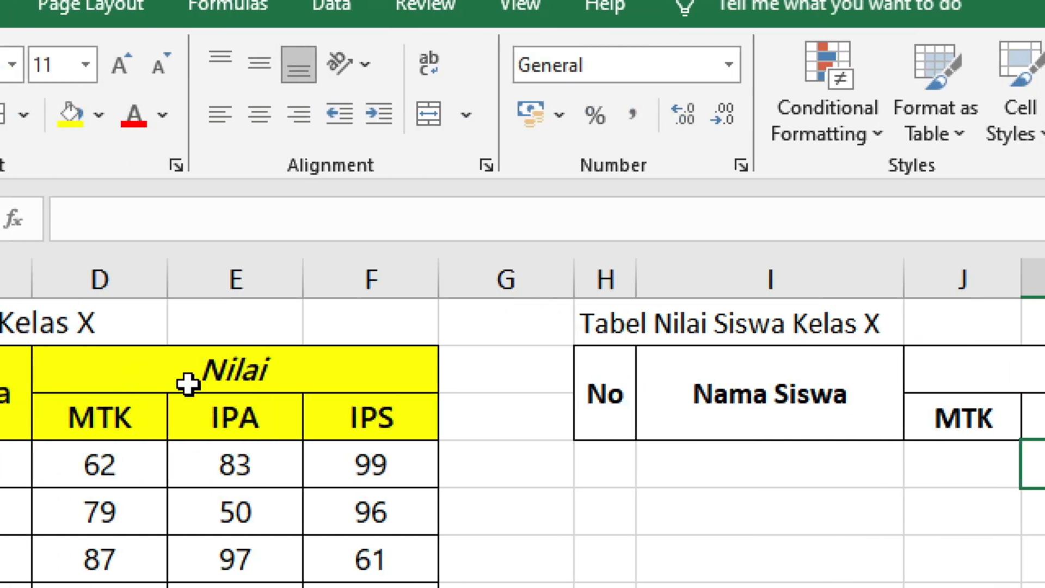
Step: Italicize the merged "Nilai" heading in the new table to match the reference table
{"action": "left_click", "coordinate": [205, 379]}
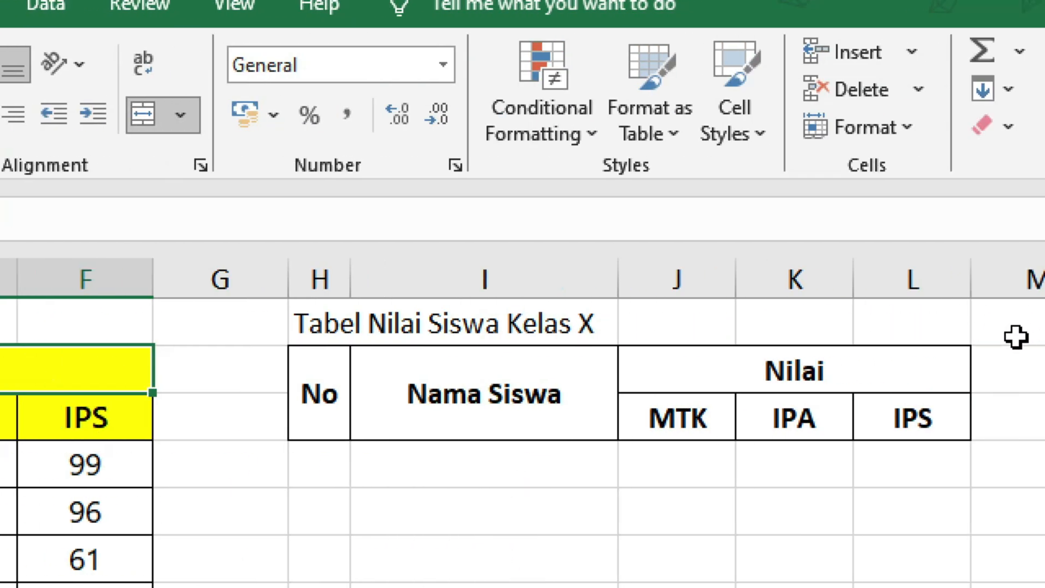
{"action": "left_click", "coordinate": [870, 364]}
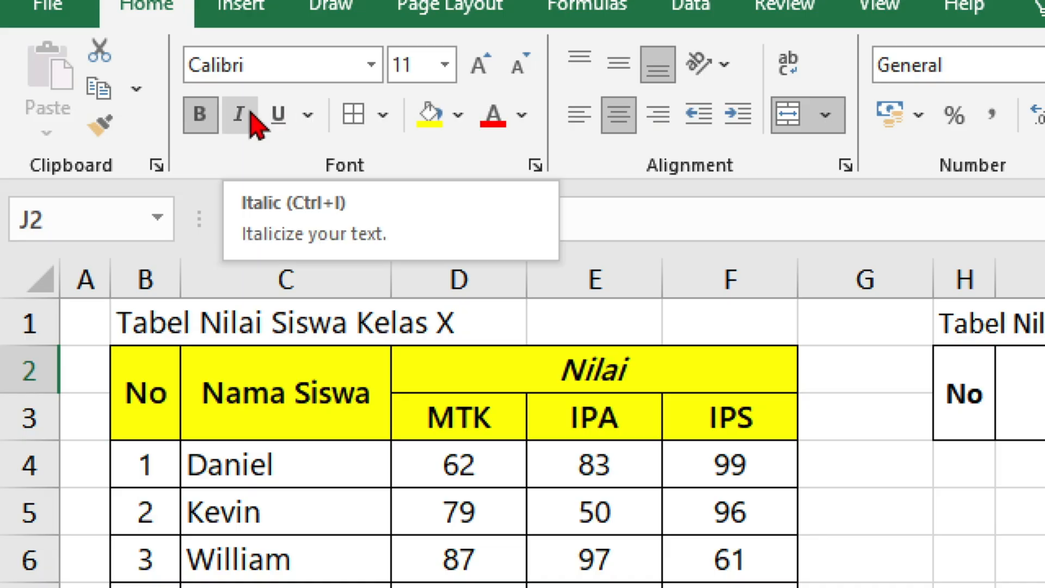
{"action": "left_click", "coordinate": [255, 123]}
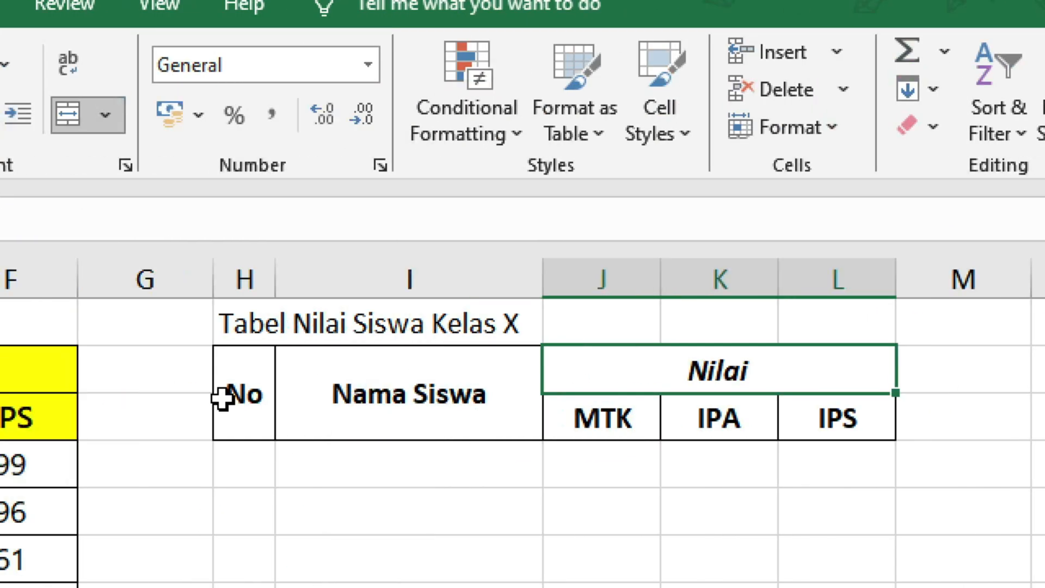
Step: Fill the whole heading block H2:L3 with yellow
{"action": "left_click", "coordinate": [234, 373]}
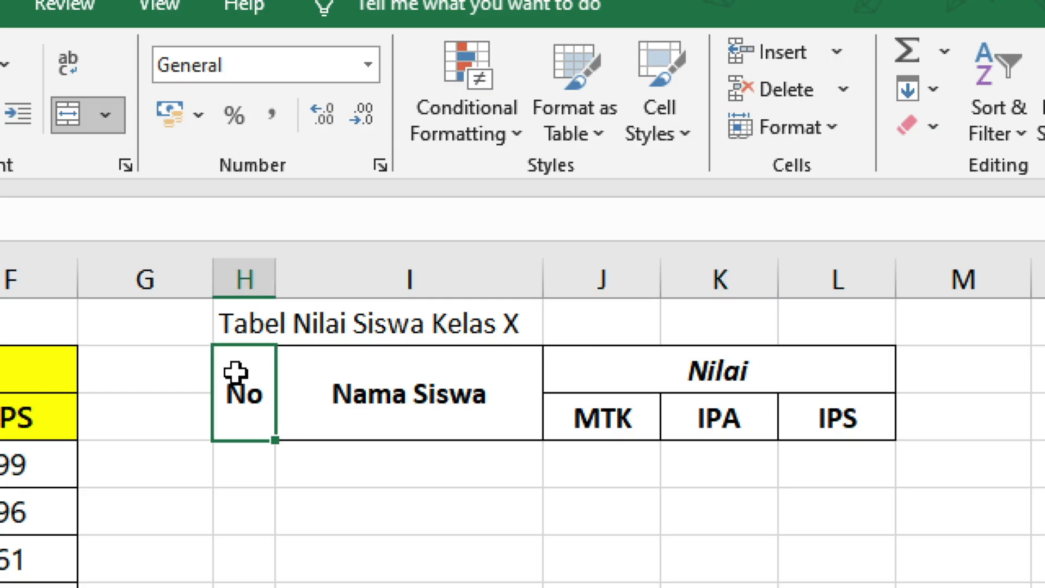
{"action": "left_click_drag", "start_coordinate": [235, 373], "coordinate": [751, 375]}
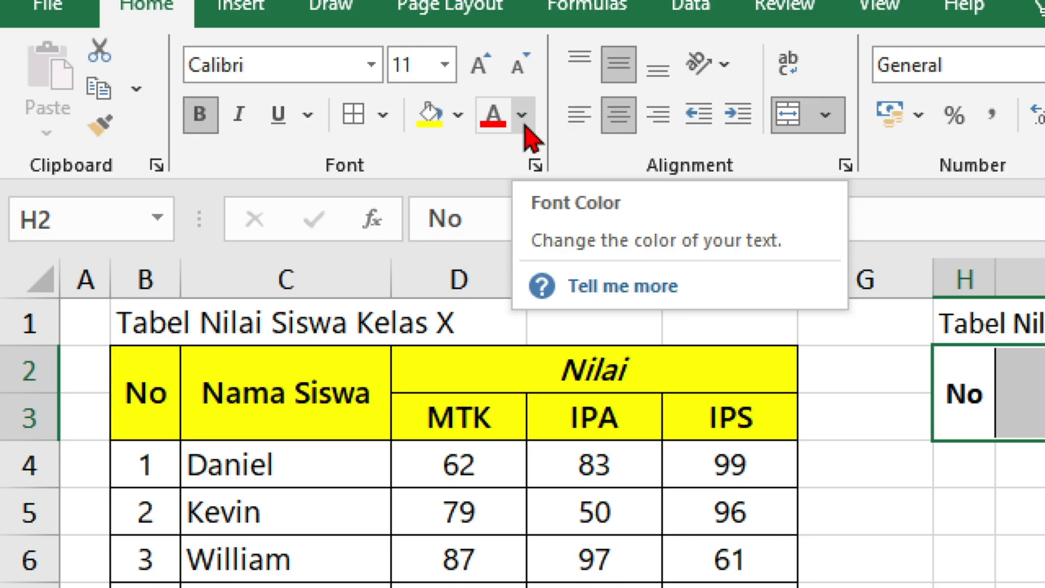
{"action": "left_click", "coordinate": [459, 116]}
{"action": "left_click", "coordinate": [575, 583]}
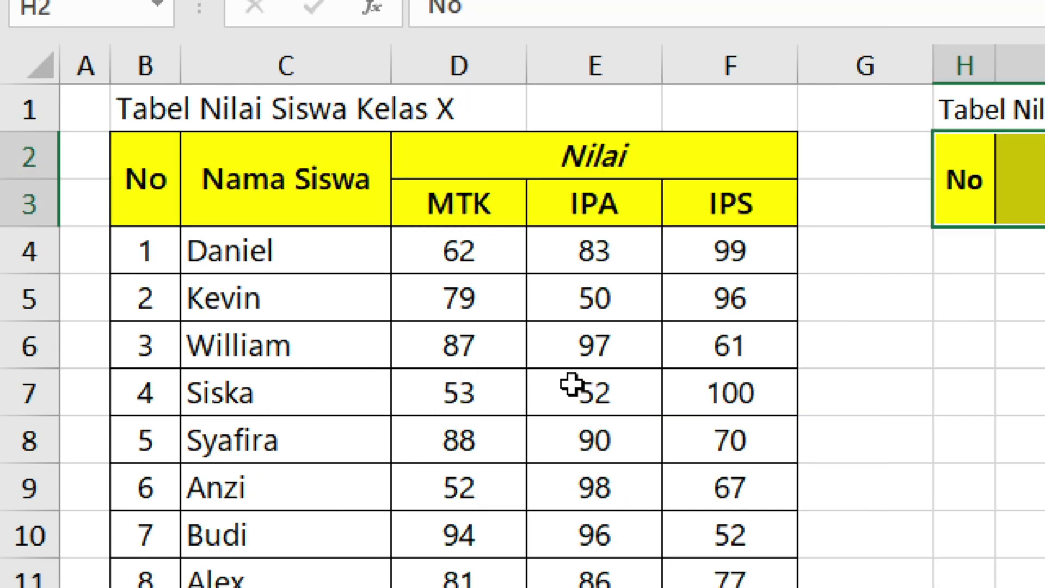
{"action": "left_click", "coordinate": [871, 186]}
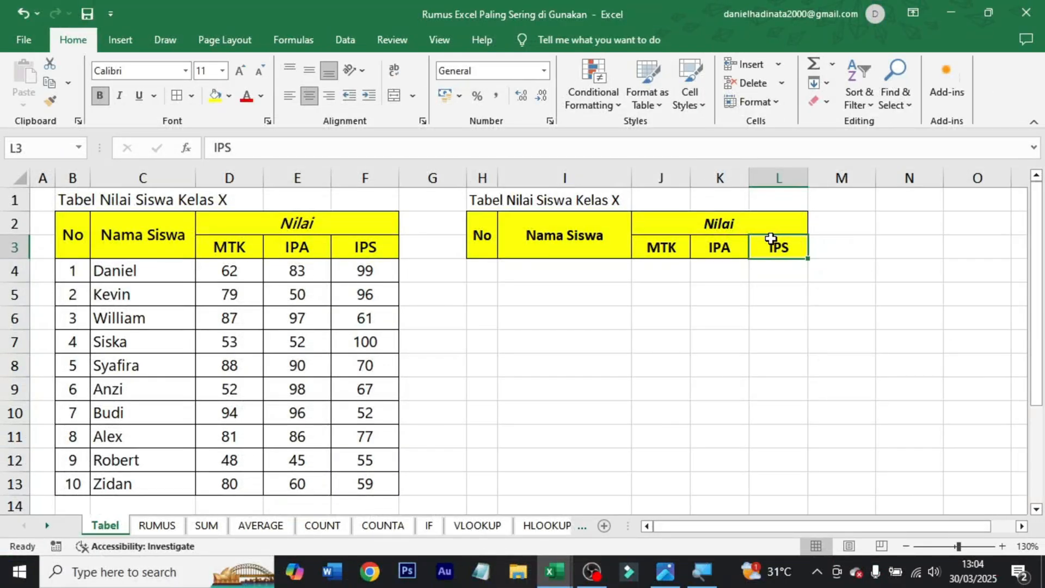
Step: Number the rows 1 to 10 in cells H4:H13 by entering 1 and 2 and filling the series down
{"action": "left_click", "coordinate": [483, 276]}
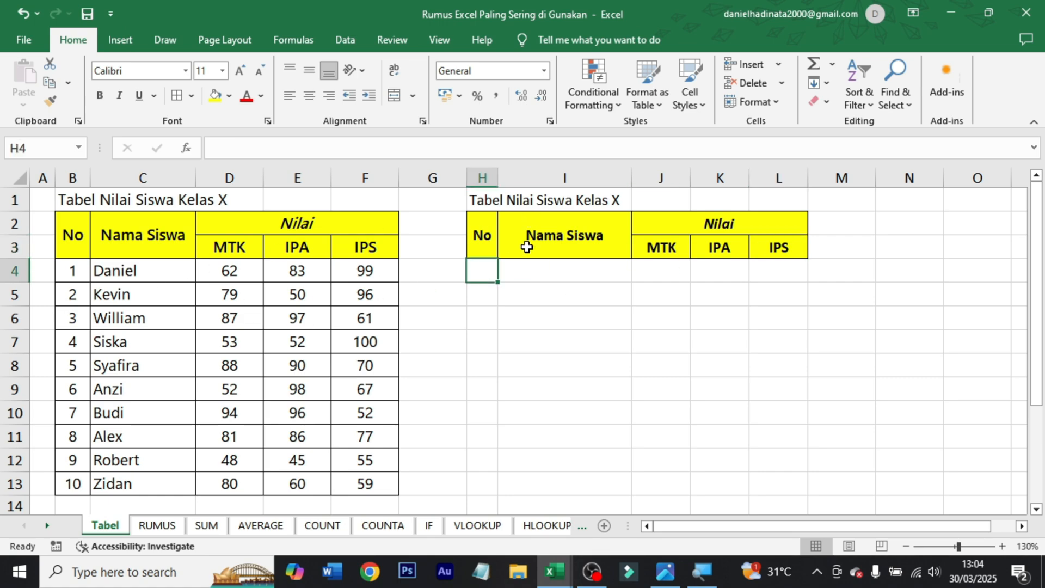
{"action": "type", "text": "1"}
{"action": "key", "text": "Return"}
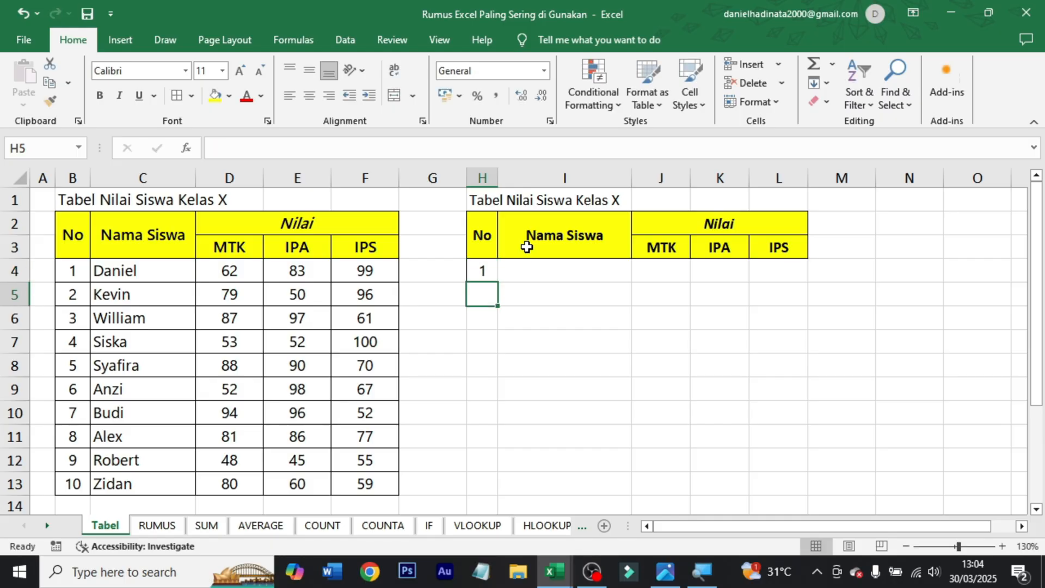
{"action": "type", "text": "2"}
{"action": "key", "text": "Return"}
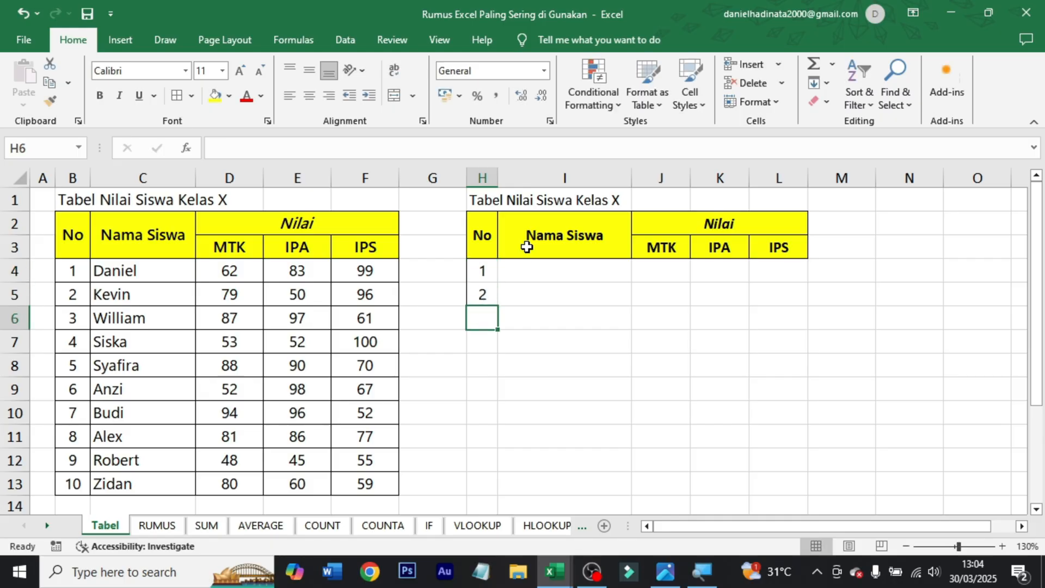
{"action": "left_click_drag", "start_coordinate": [492, 270], "coordinate": [491, 495]}
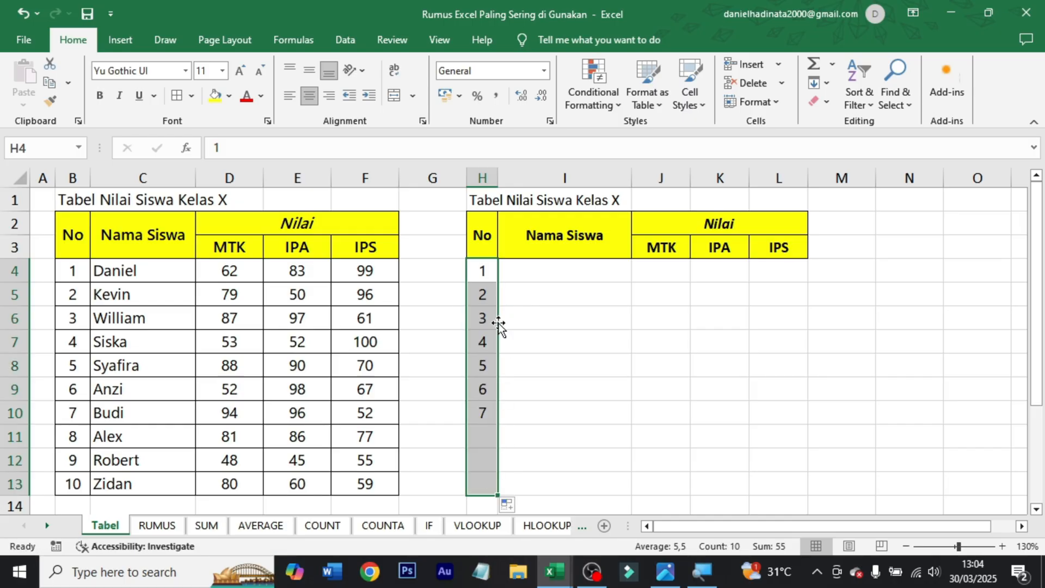
{"action": "left_click", "coordinate": [771, 344]}
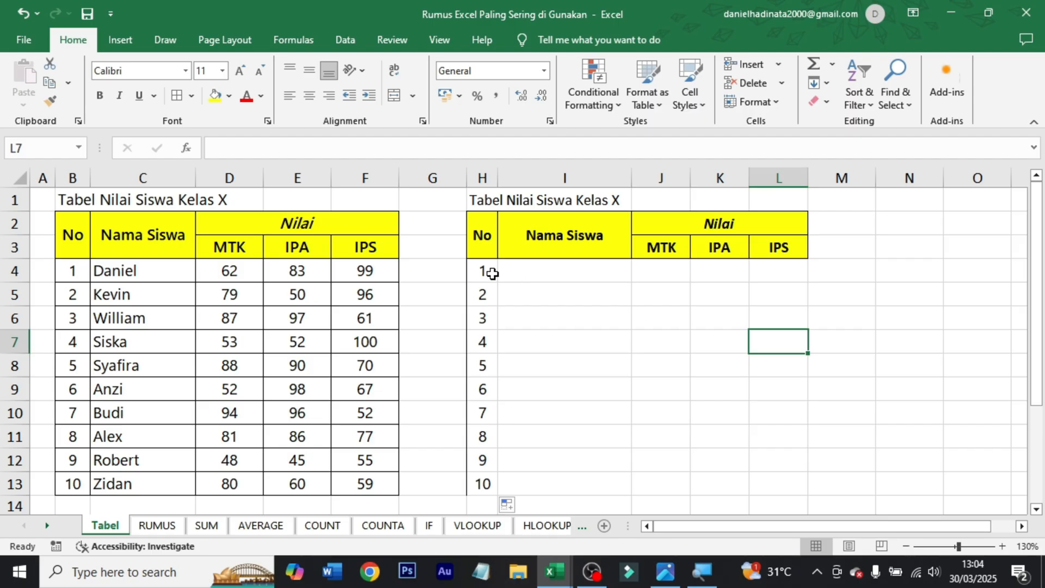
Step: Apply all borders to the table body H4:L13
{"action": "left_click_drag", "start_coordinate": [493, 273], "coordinate": [777, 485]}
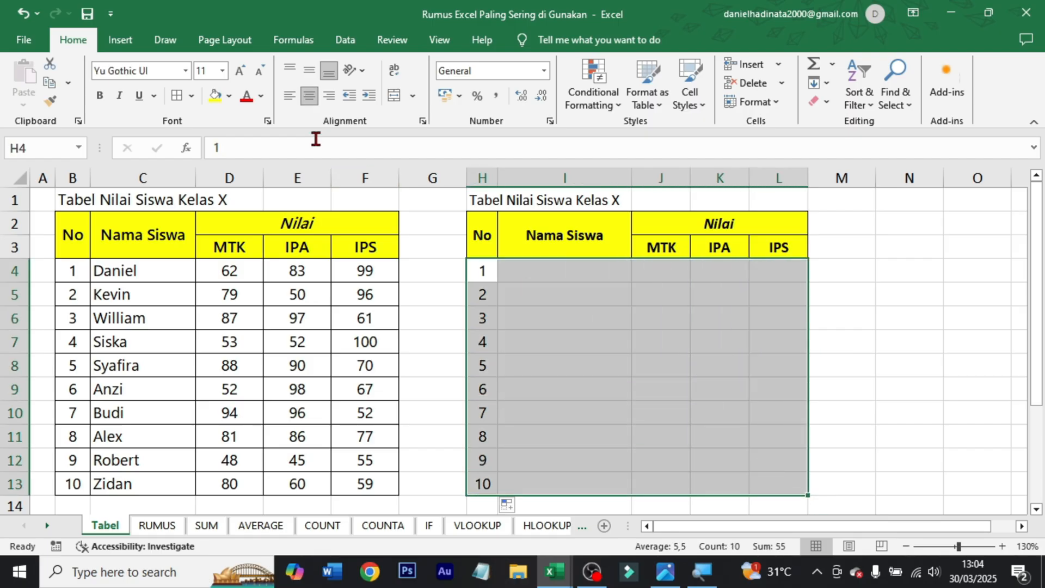
{"action": "left_click", "coordinate": [175, 97]}
Step: Enter the first four student names in cells I4:I7, following the reference table
{"action": "left_click", "coordinate": [523, 271]}
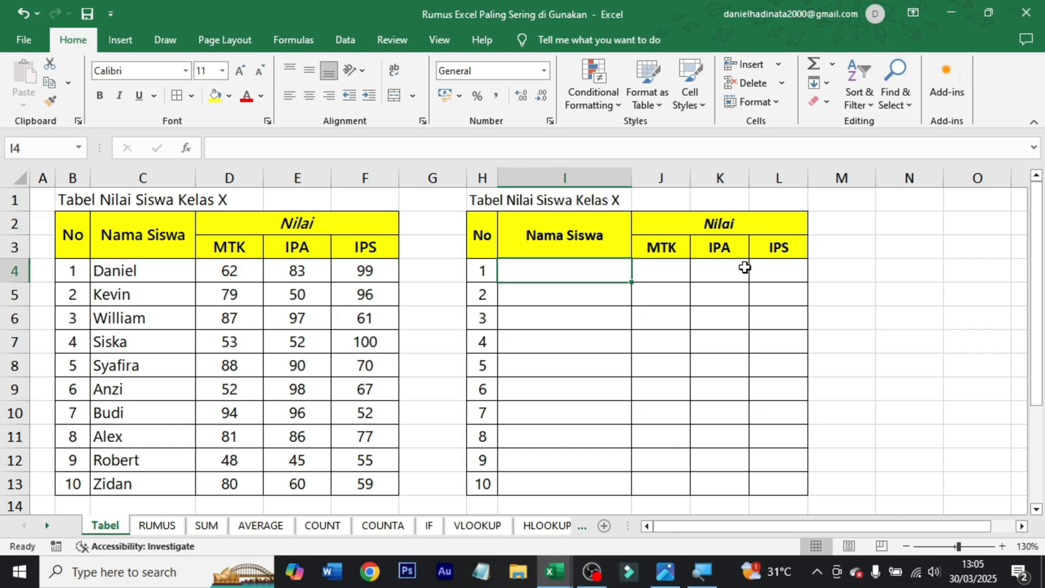
{"action": "type", "text": "D"}
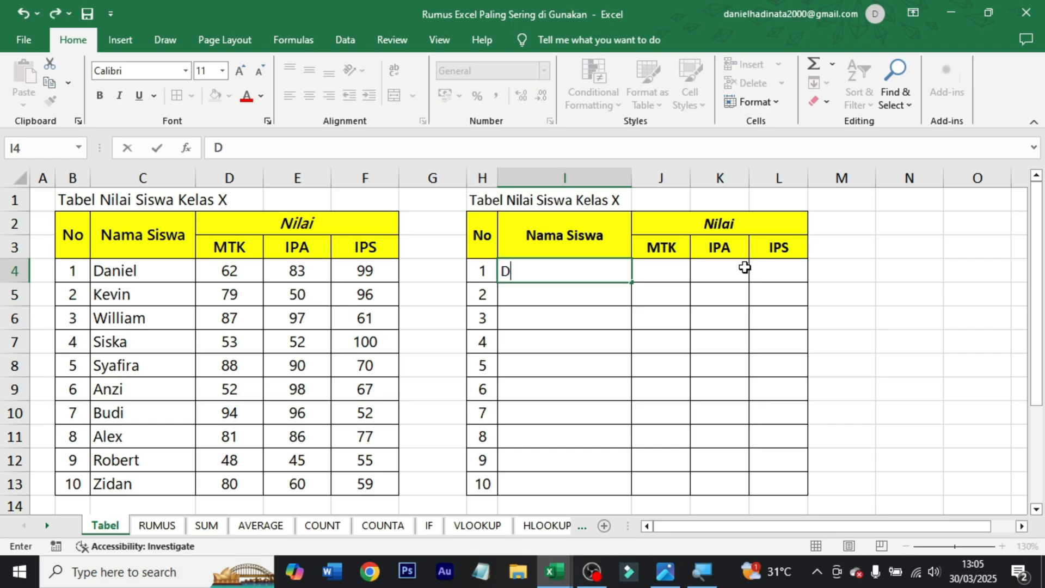
{"action": "type", "text": "aniel"}
{"action": "key", "text": "Return"}
{"action": "type", "text": "Kvin"}
{"action": "key", "text": "Return"}
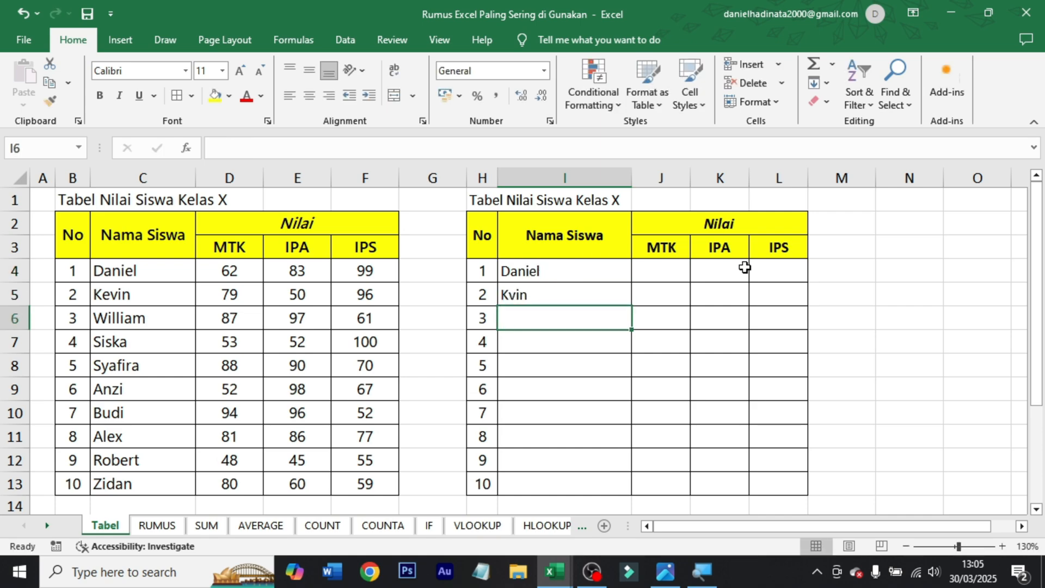
{"action": "type", "text": "William"}
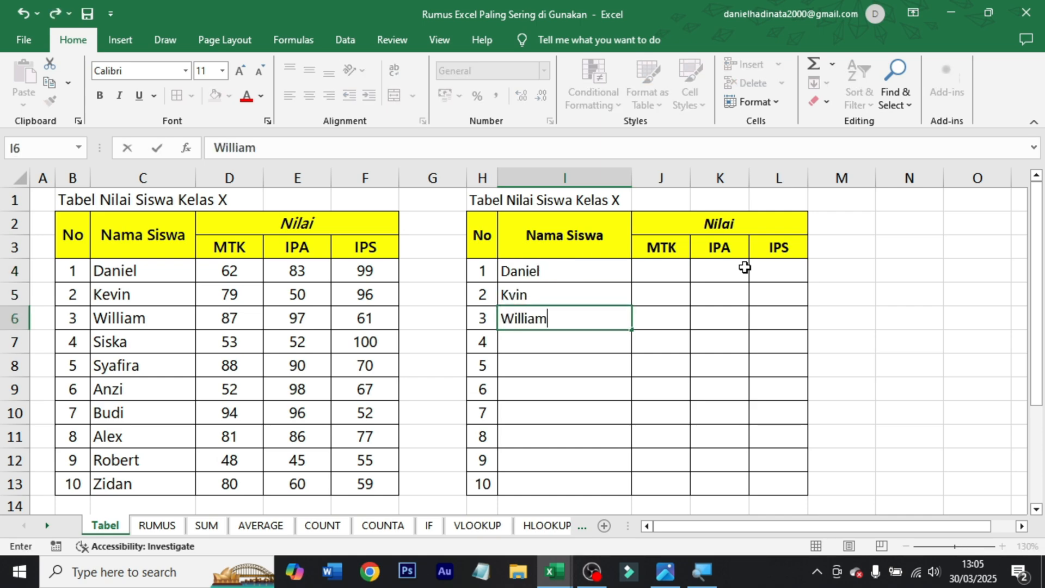
{"action": "key", "text": "Return"}
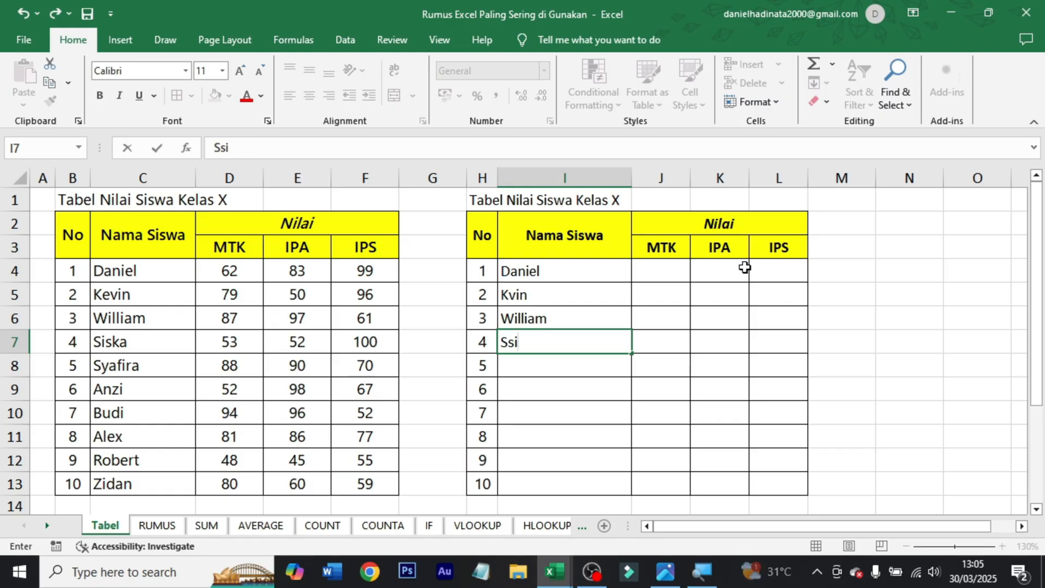
{"action": "key", "text": "Return"}
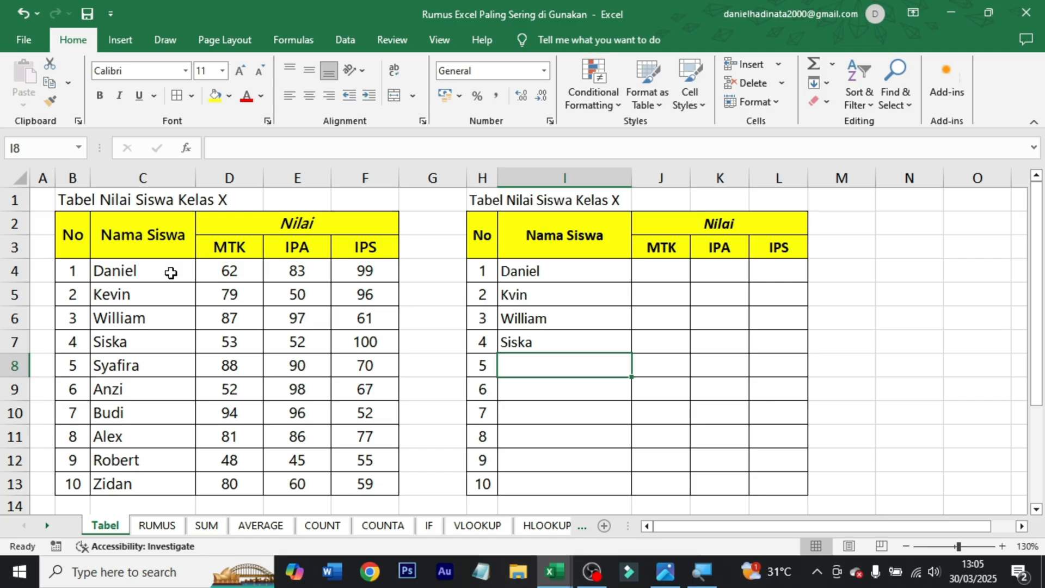
Step: Copy all student names from C4:C13 and paste them into the new table starting at I4
{"action": "left_click_drag", "start_coordinate": [171, 272], "coordinate": [157, 477]}
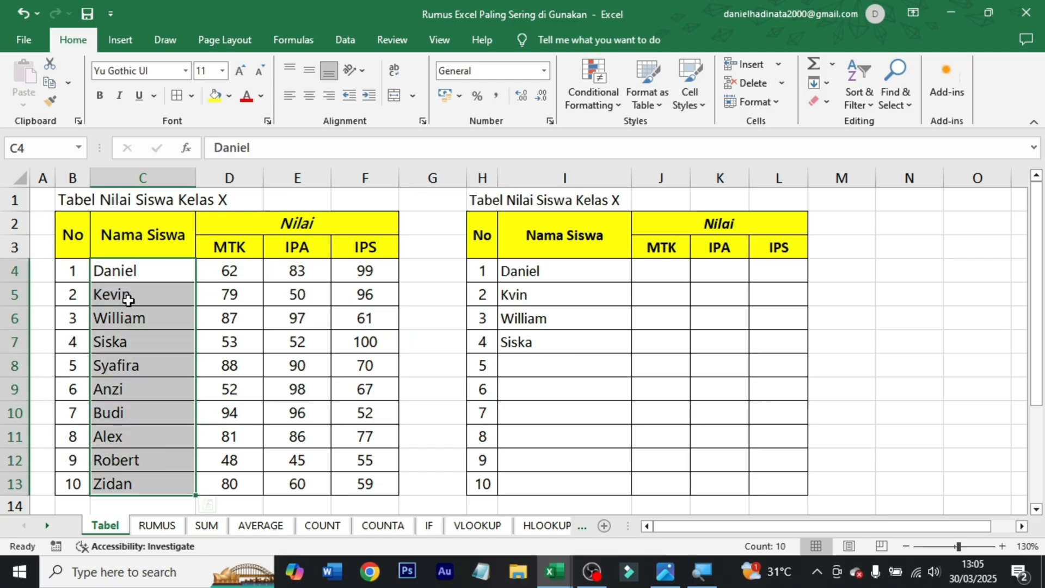
{"action": "right_click", "coordinate": [149, 271]}
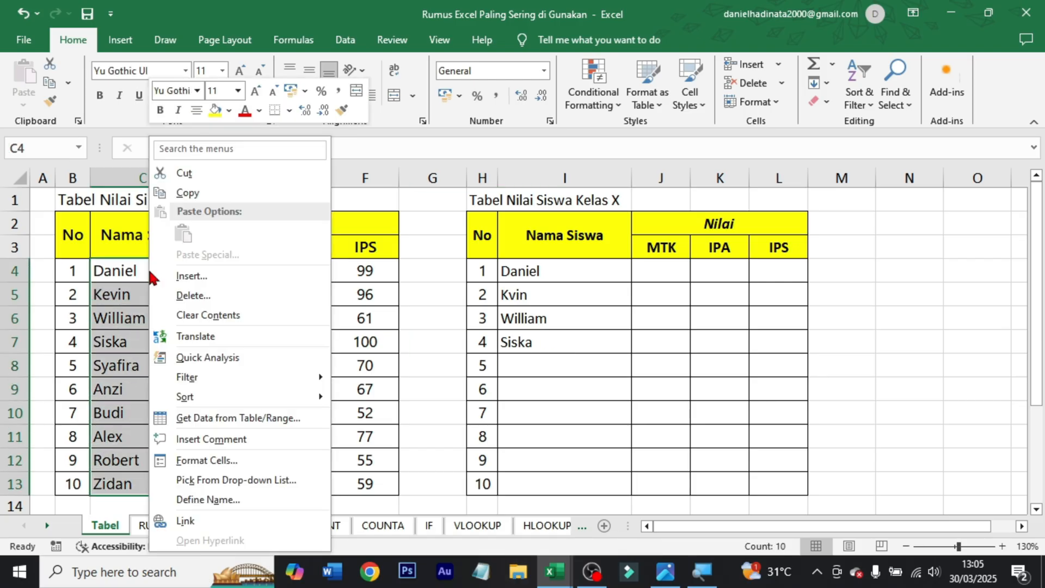
{"action": "left_click", "coordinate": [188, 192]}
{"action": "left_click", "coordinate": [533, 266]}
{"action": "right_click", "coordinate": [534, 267]}
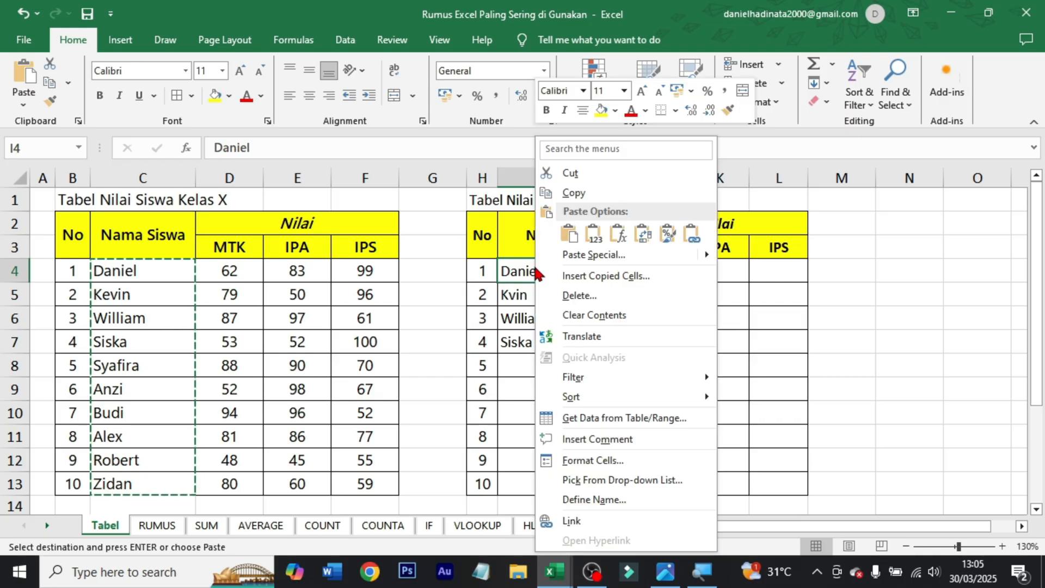
{"action": "left_click", "coordinate": [572, 233]}
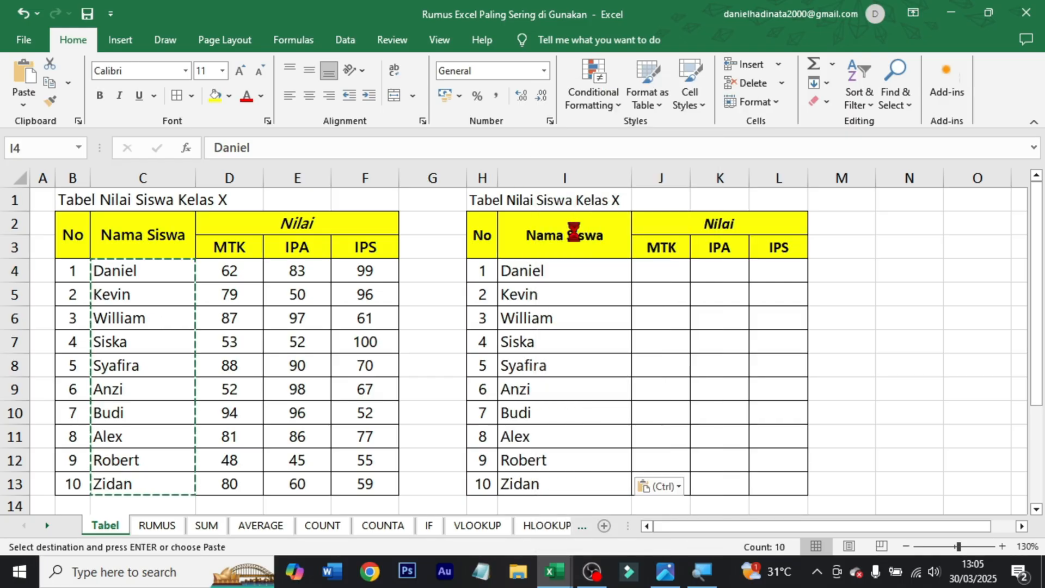
{"action": "key", "text": "Escape"}
Step: Enter the first student's scores 62, 83 and 99 in cells J4:L4
{"action": "left_click", "coordinate": [678, 272]}
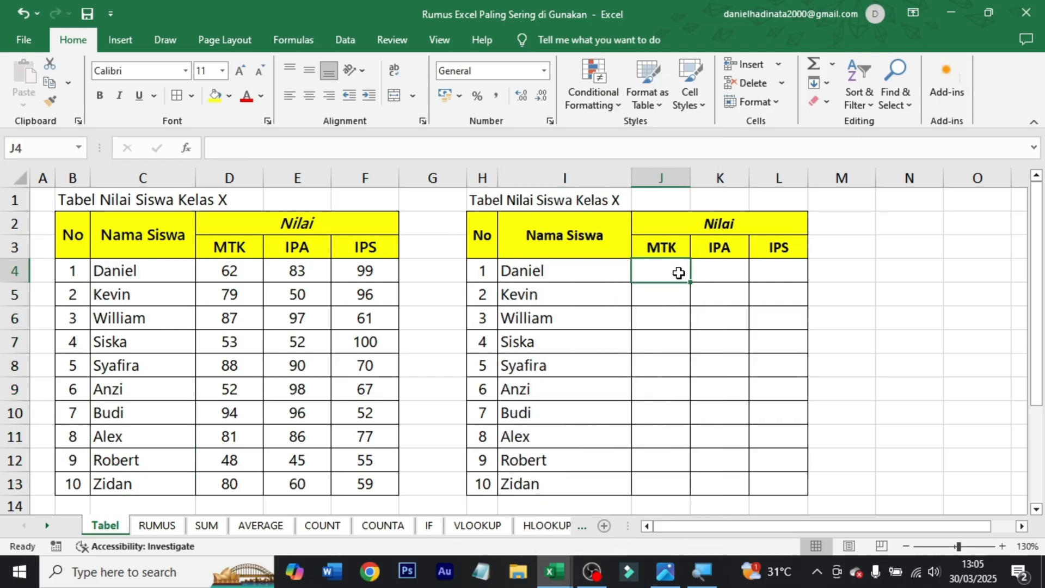
{"action": "type", "text": "62"}
{"action": "key", "text": "Tab"}
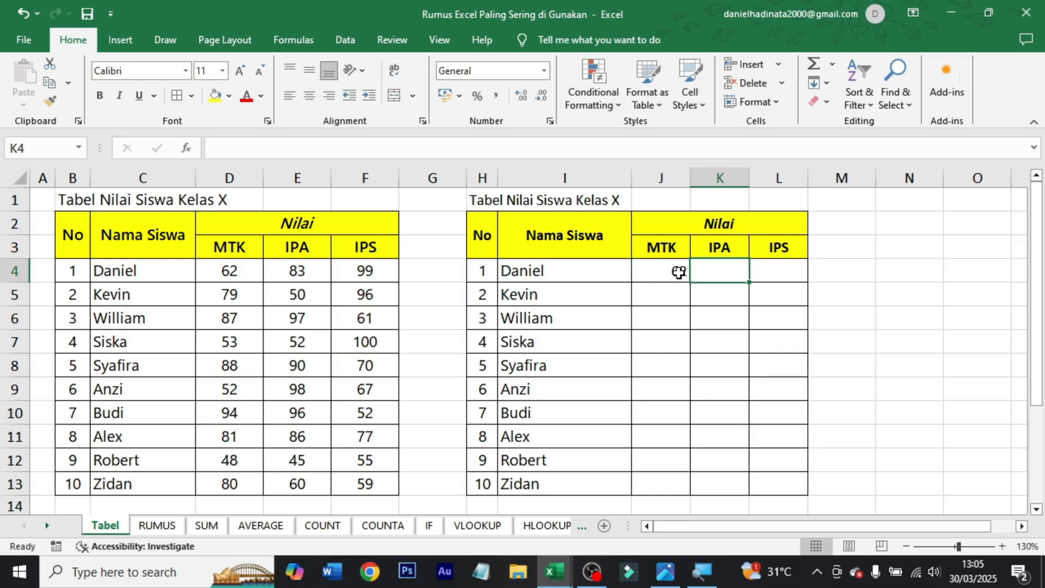
{"action": "type", "text": "83"}
{"action": "key", "text": "Tab"}
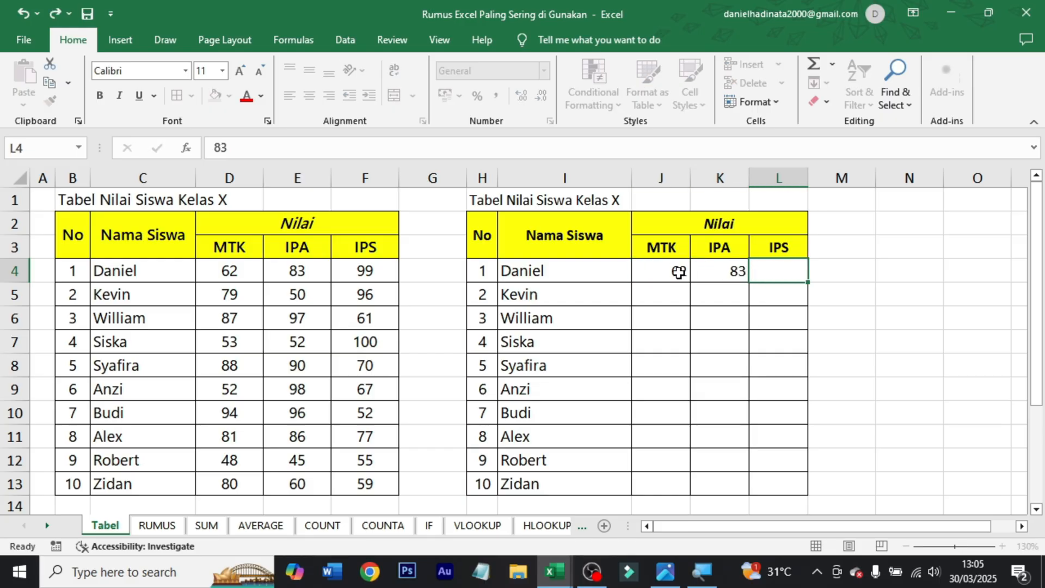
{"action": "type", "text": "99"}
{"action": "key", "text": "Return"}
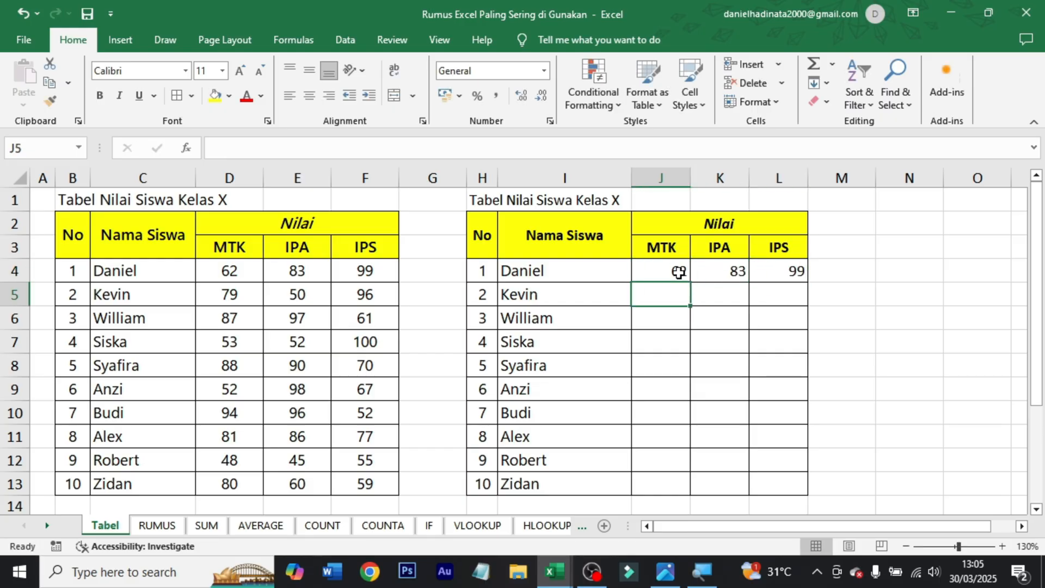
Step: Enter the second student's scores 79, 50 and 96 in J5:L5 and center the score range J4:L13
{"action": "type", "text": "79"}
{"action": "key", "text": "Tab"}
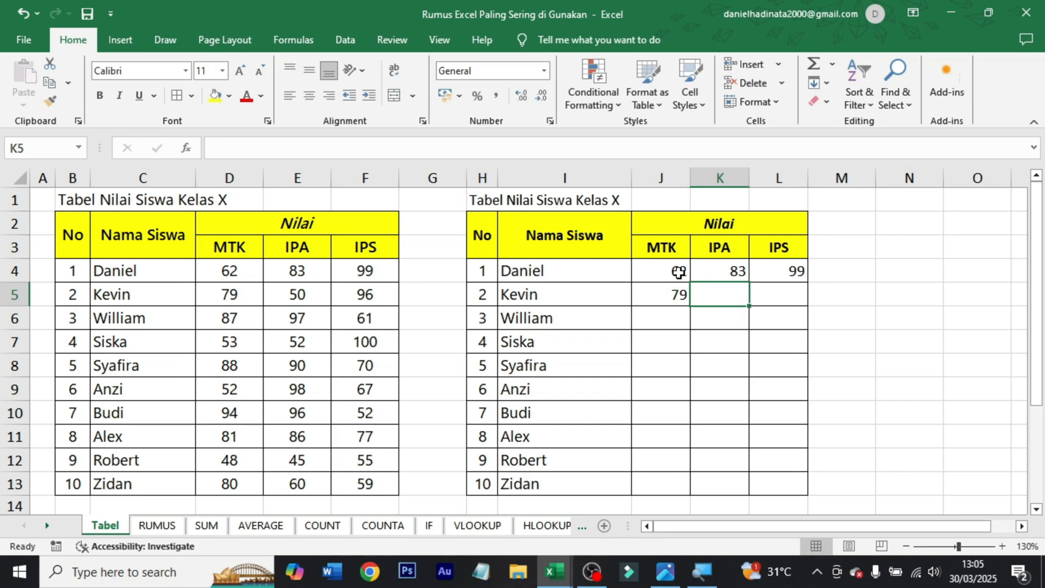
{"action": "type", "text": "50"}
{"action": "key", "text": "Tab"}
{"action": "type", "text": "9"}
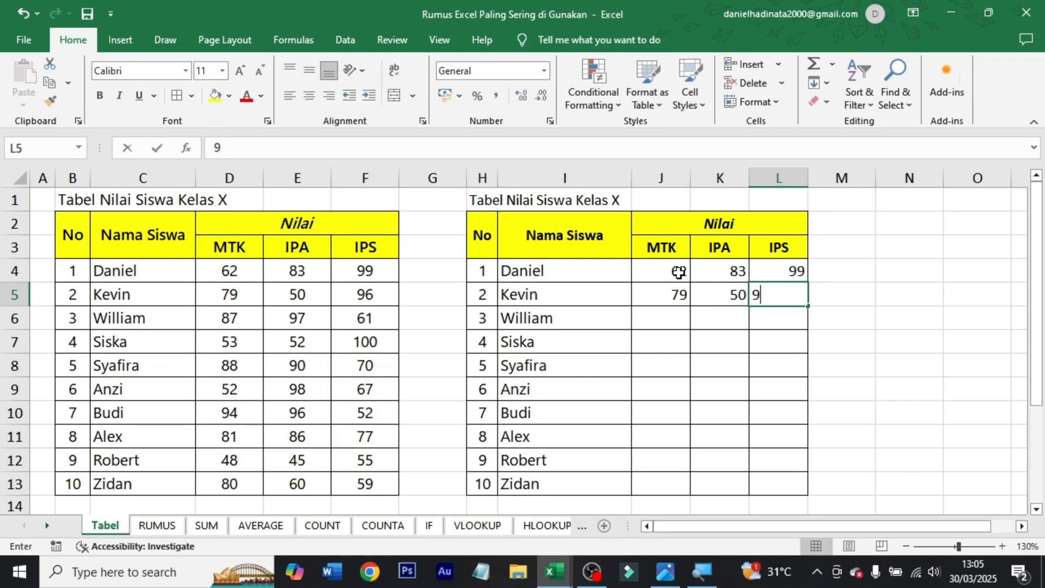
{"action": "type", "text": "6"}
{"action": "key", "text": "Tab"}
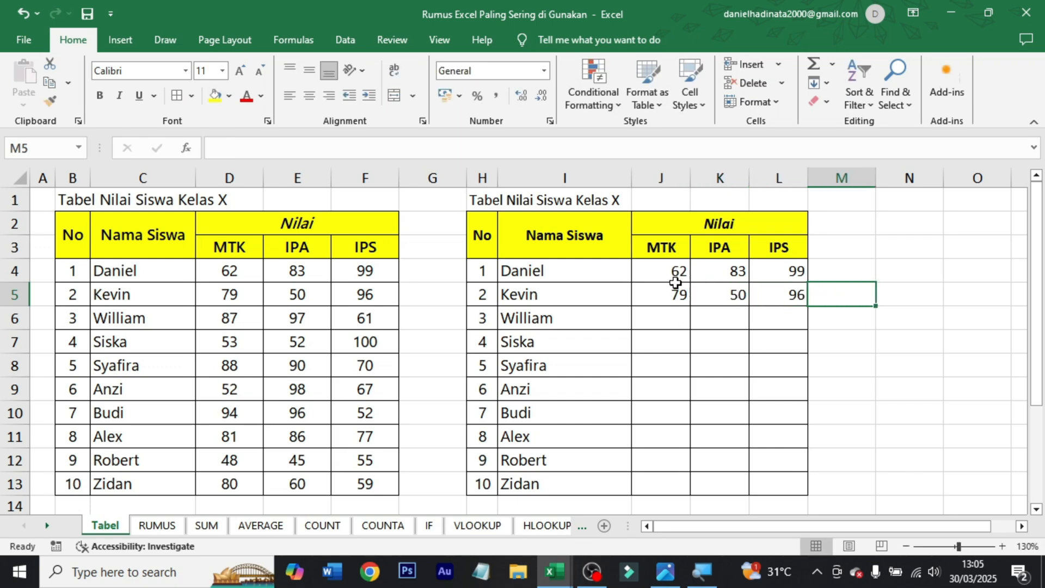
{"action": "left_click_drag", "start_coordinate": [675, 280], "coordinate": [788, 481]}
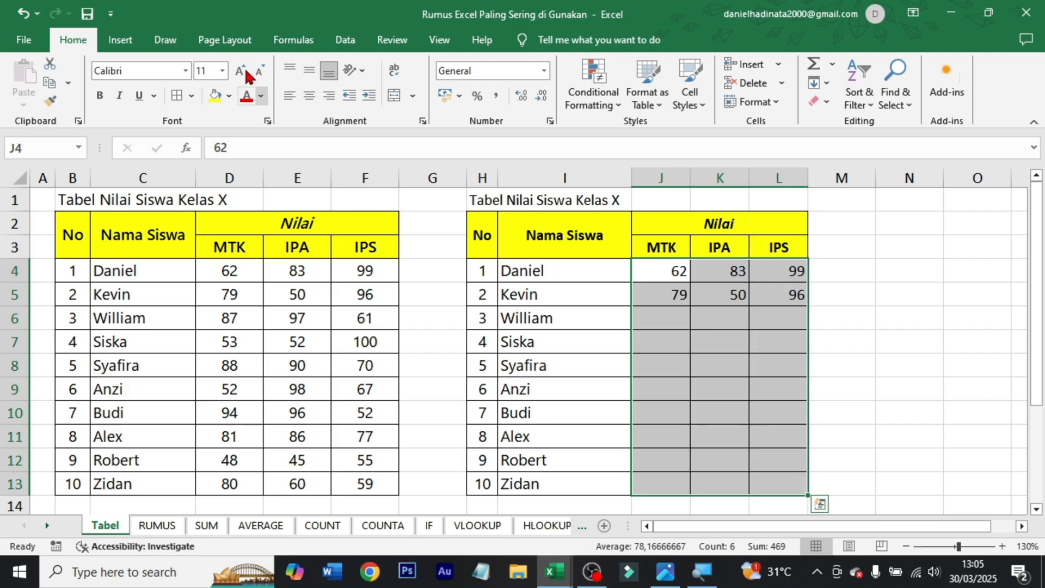
{"action": "left_click", "coordinate": [309, 96]}
Step: Copy the scores from D4:F13 and paste them into the new table starting at J4
{"action": "left_click", "coordinate": [246, 275]}
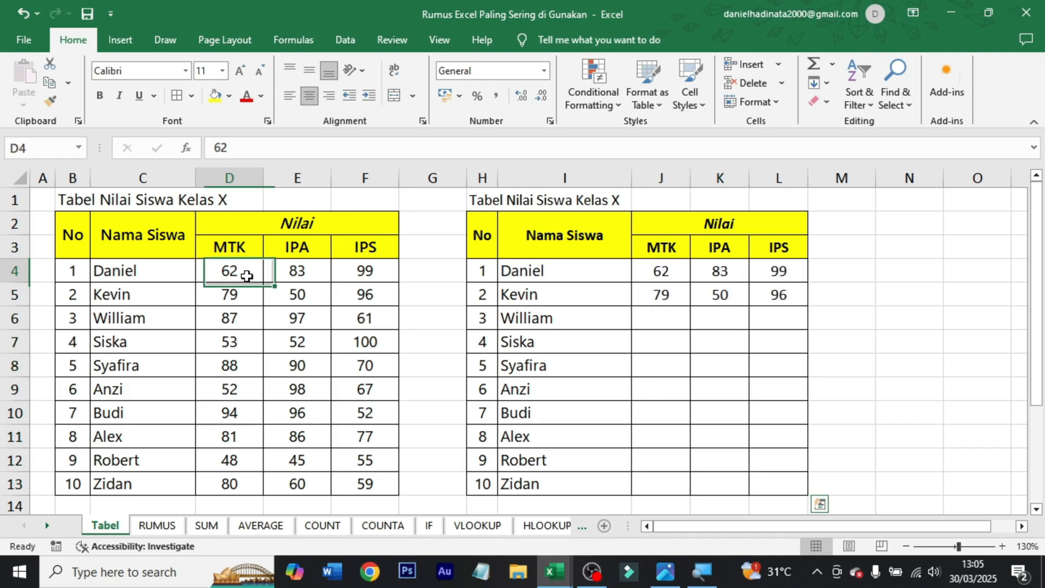
{"action": "left_click_drag", "start_coordinate": [247, 275], "coordinate": [350, 473]}
{"action": "key", "text": "ctrl+c"}
{"action": "left_click", "coordinate": [683, 264]}
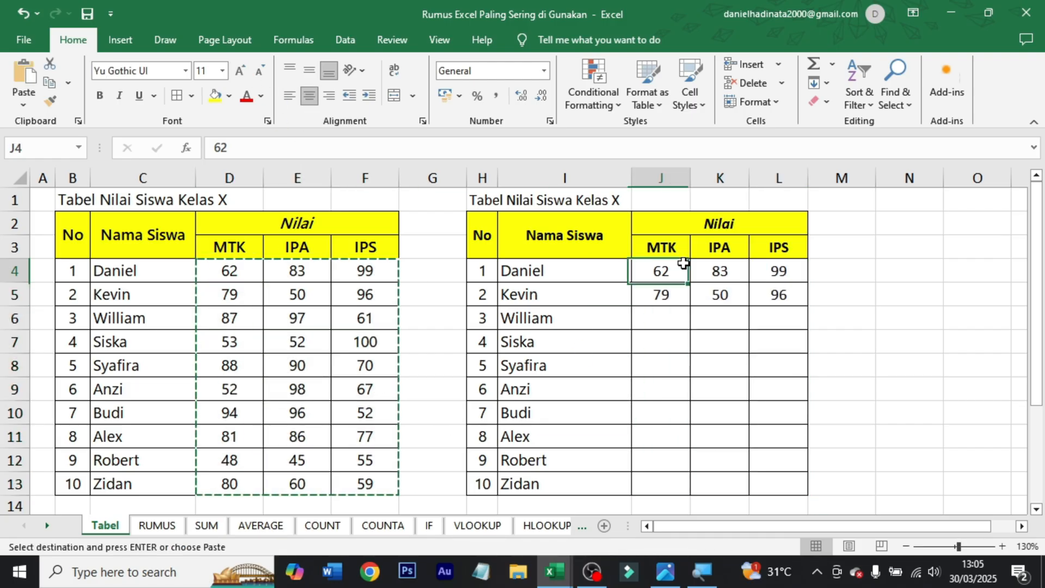
{"action": "key", "text": "ctrl+v"}
{"action": "key", "text": "Escape"}
{"action": "left_click", "coordinate": [777, 263]}
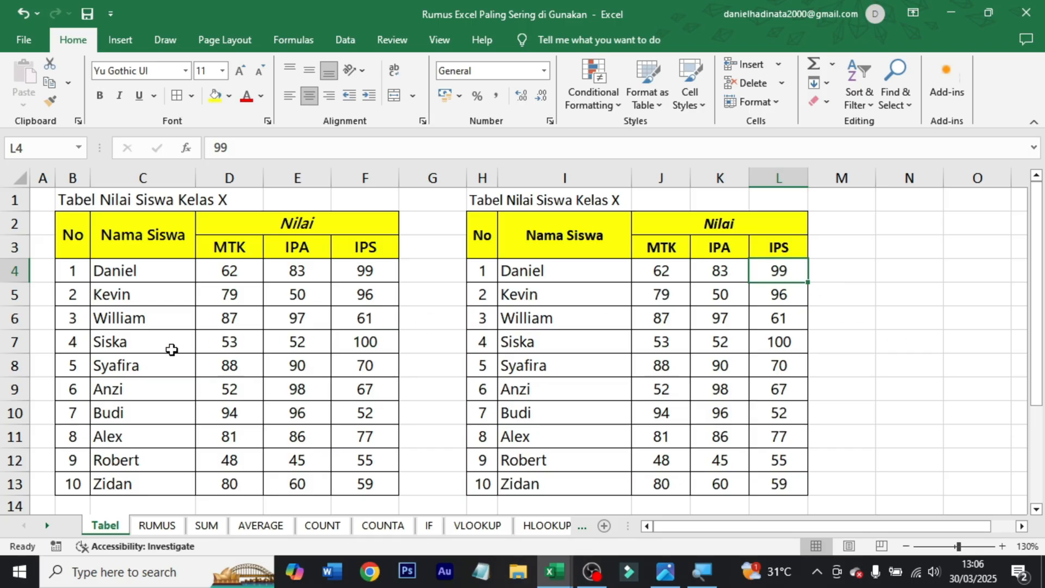
Step: Insert blank cells at H8:L8 between students 4 and 5, shifting the existing cells down
{"action": "left_click", "coordinate": [522, 342]}
{"action": "left_click", "coordinate": [487, 342]}
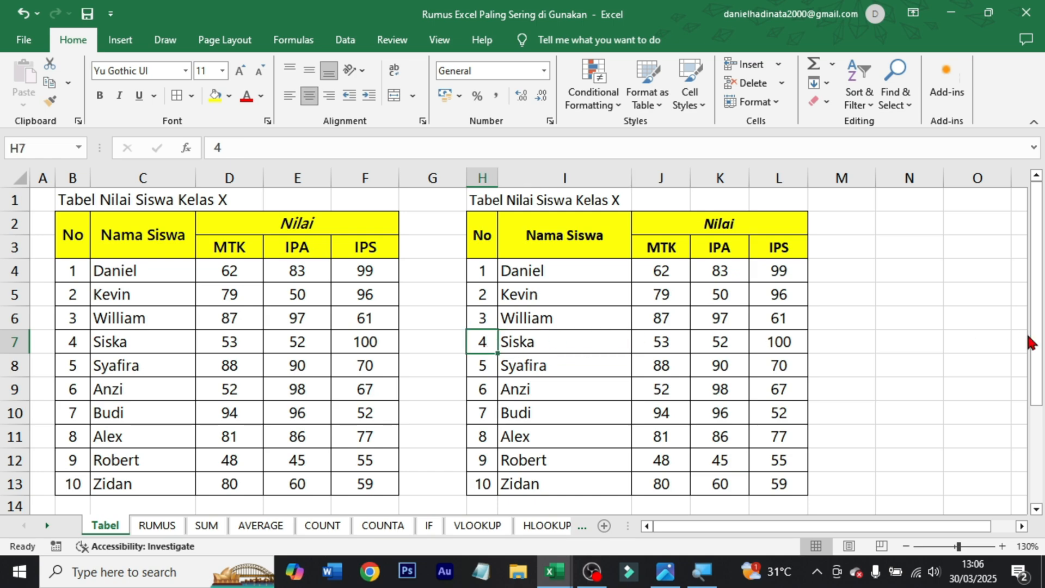
{"action": "left_click", "coordinate": [494, 365]}
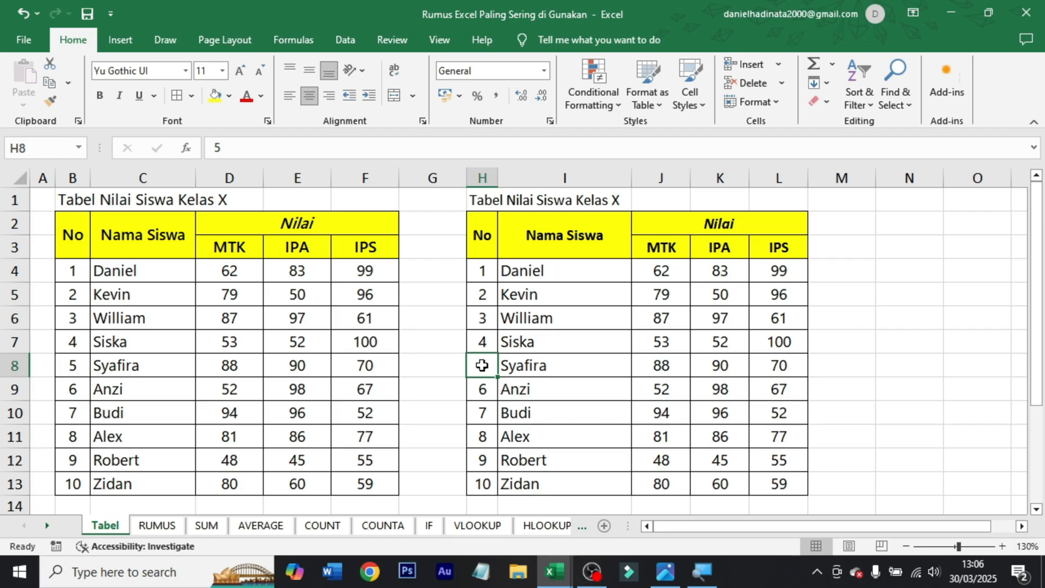
{"action": "left_click_drag", "start_coordinate": [494, 367], "coordinate": [501, 367]}
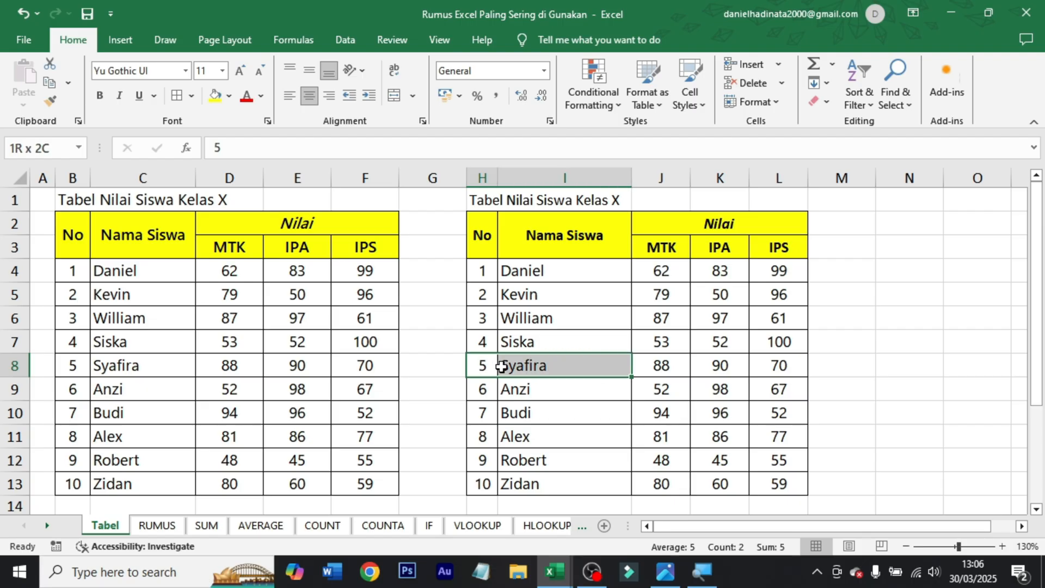
{"action": "left_click_drag", "start_coordinate": [596, 368], "coordinate": [762, 368]}
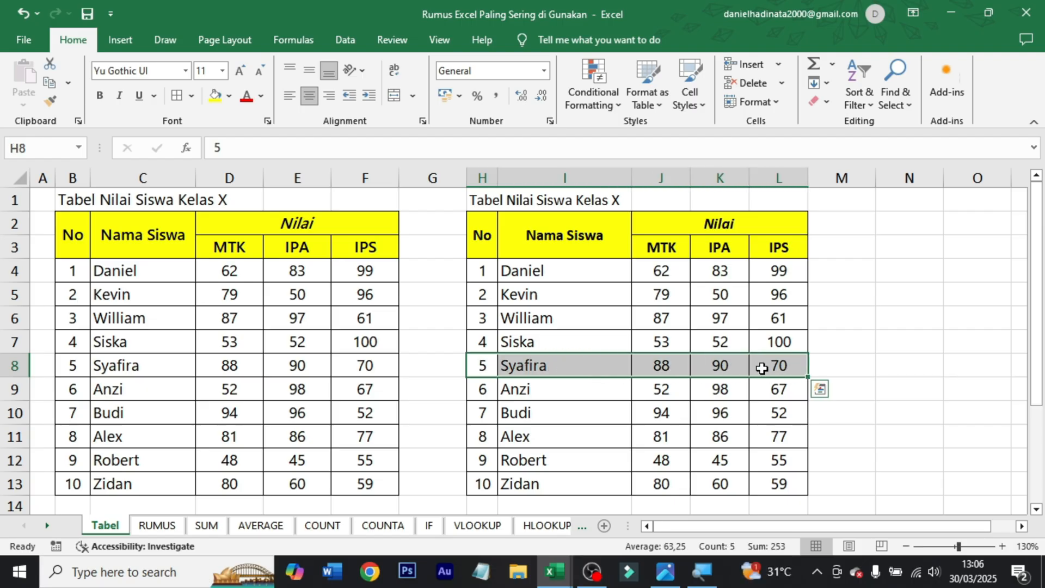
{"action": "right_click", "coordinate": [603, 367]}
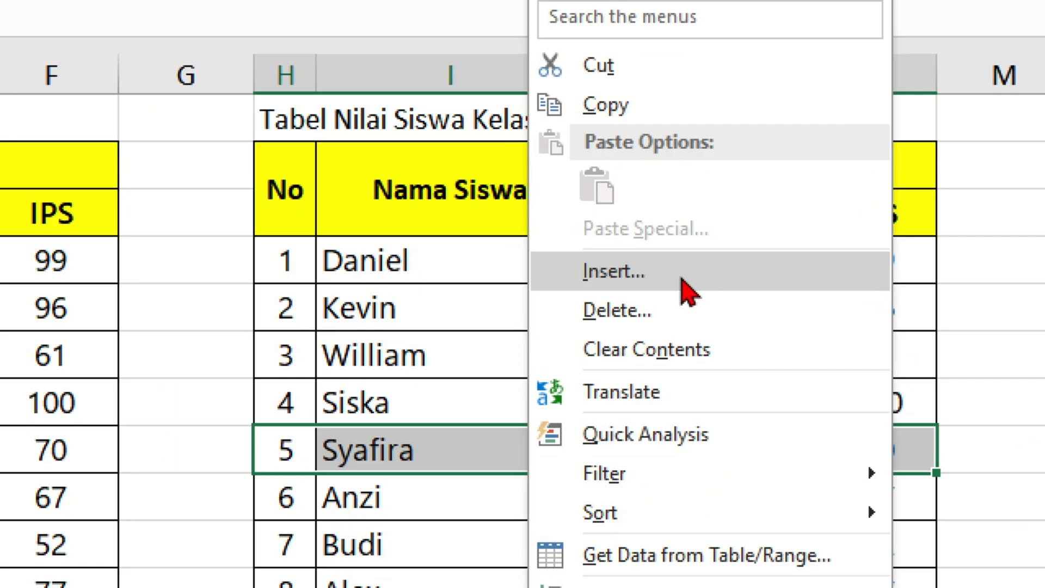
{"action": "left_click", "coordinate": [681, 278]}
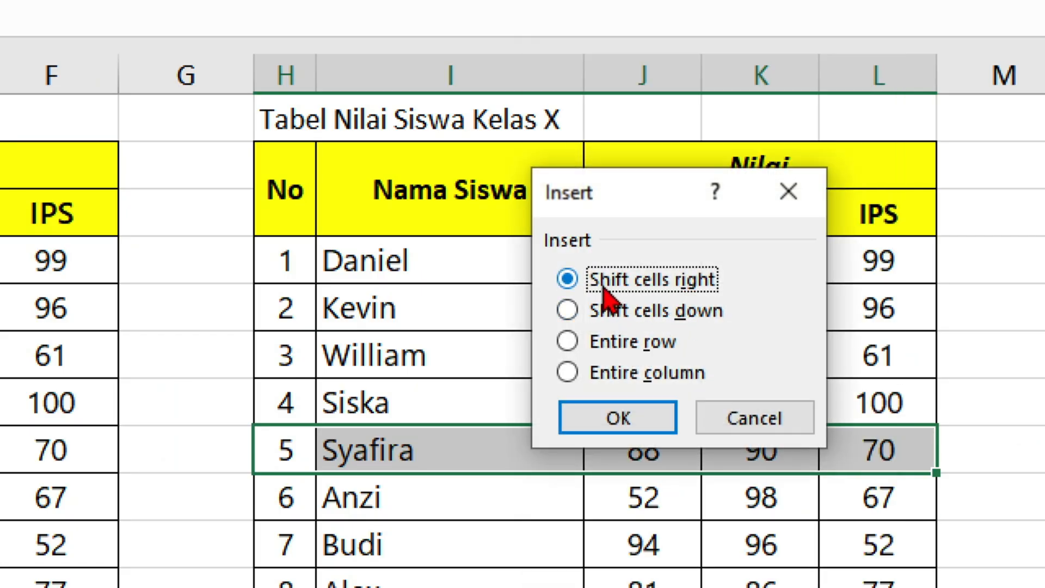
{"action": "left_click", "coordinate": [668, 308]}
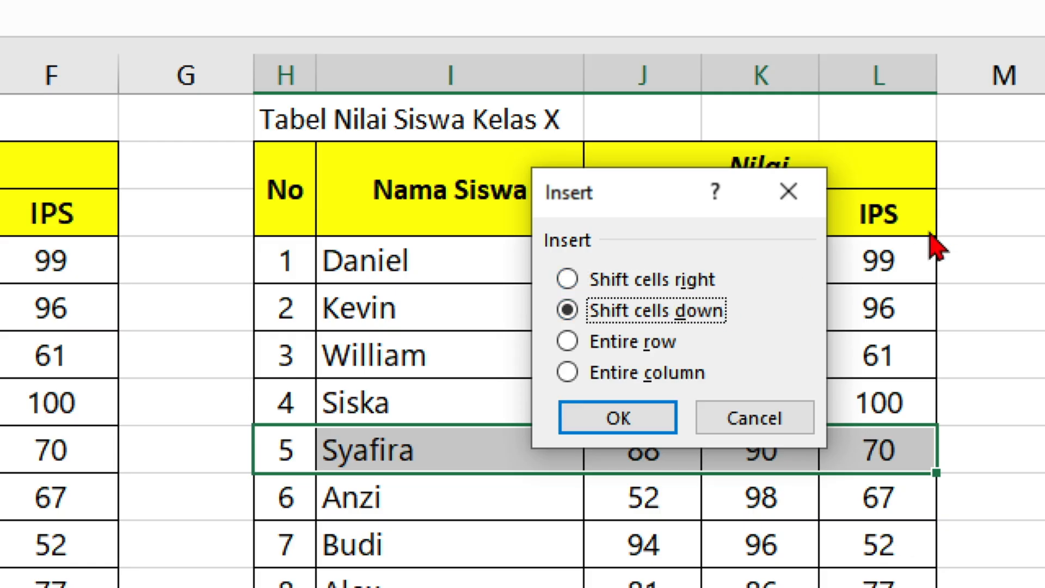
{"action": "left_click", "coordinate": [645, 349]}
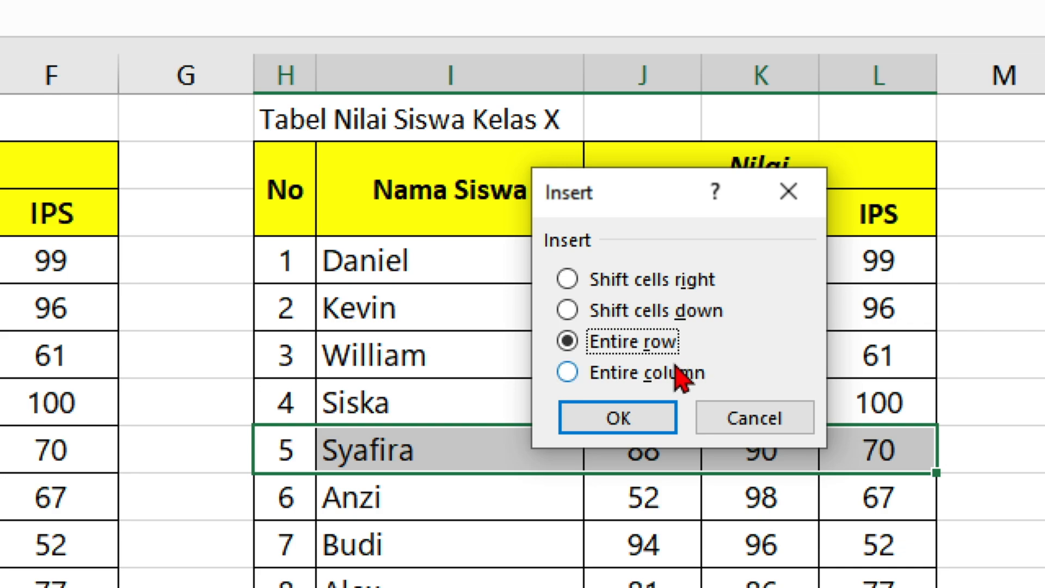
{"action": "left_click", "coordinate": [677, 374]}
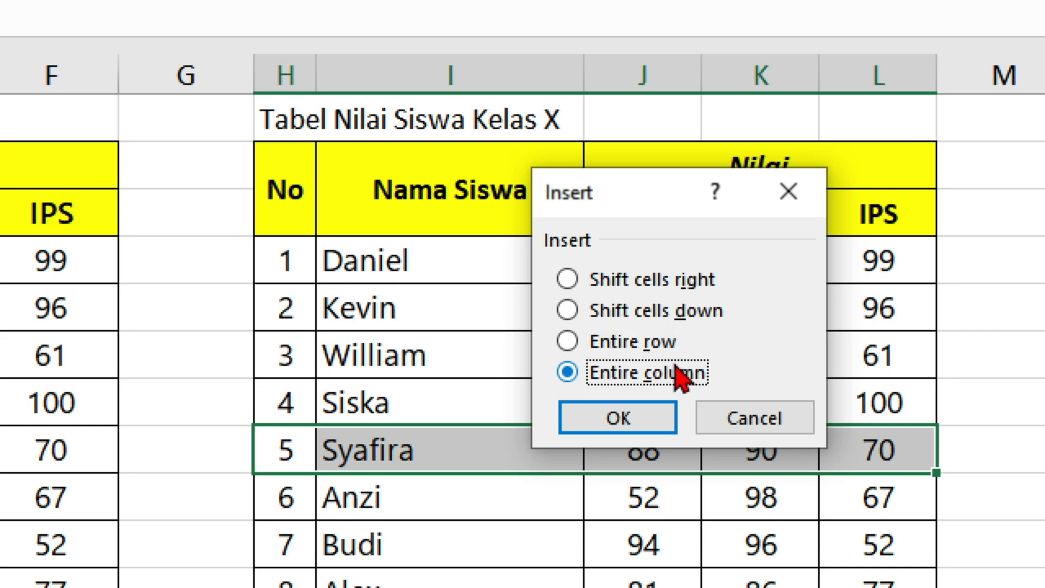
{"action": "left_click", "coordinate": [683, 312]}
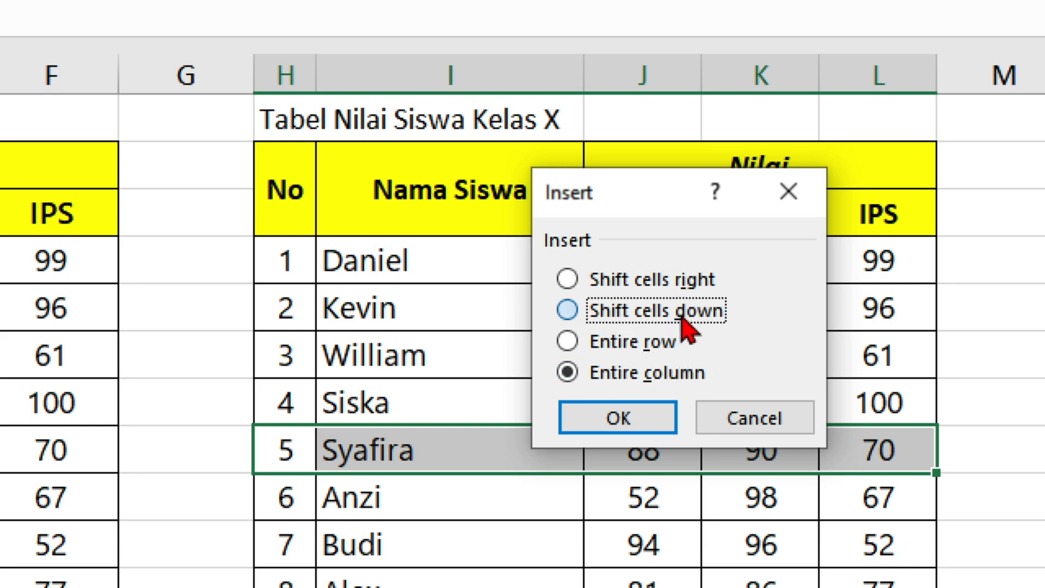
{"action": "left_click", "coordinate": [631, 423]}
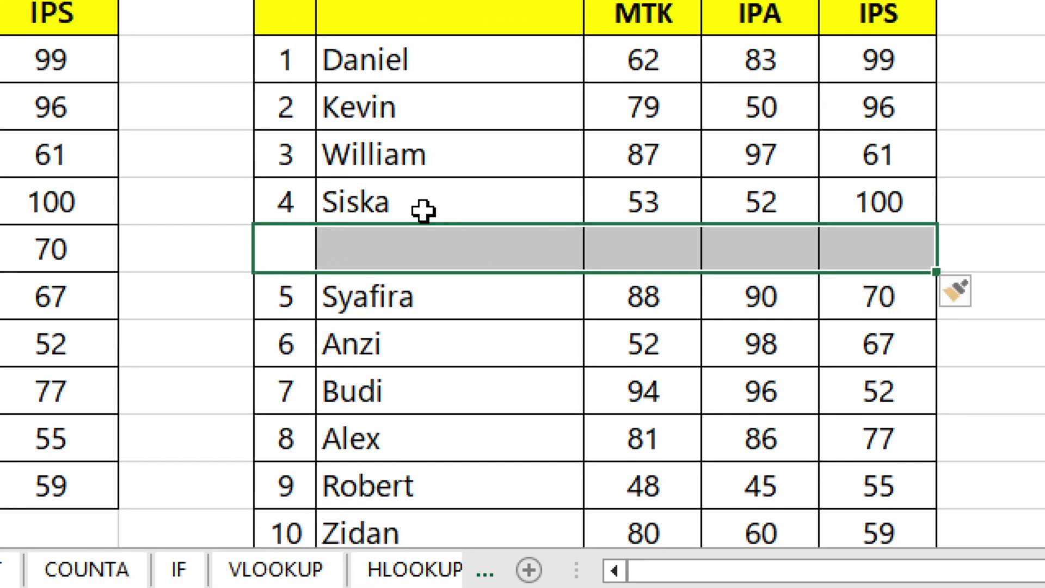
Step: Enter the new student's name in cell I8 of the blank row
{"action": "left_click", "coordinate": [435, 285]}
{"action": "left_click", "coordinate": [417, 245]}
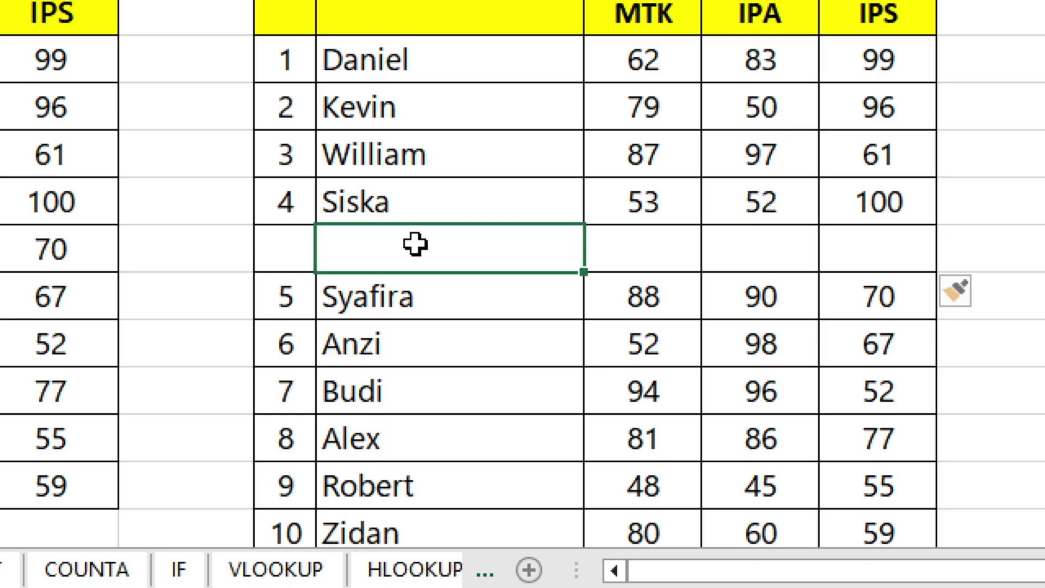
{"action": "type", "text": "NtAS"}
{"action": "key", "text": "BackSpace"}
{"action": "key", "text": "BackSpace"}
{"action": "key", "text": "BackSpace"}
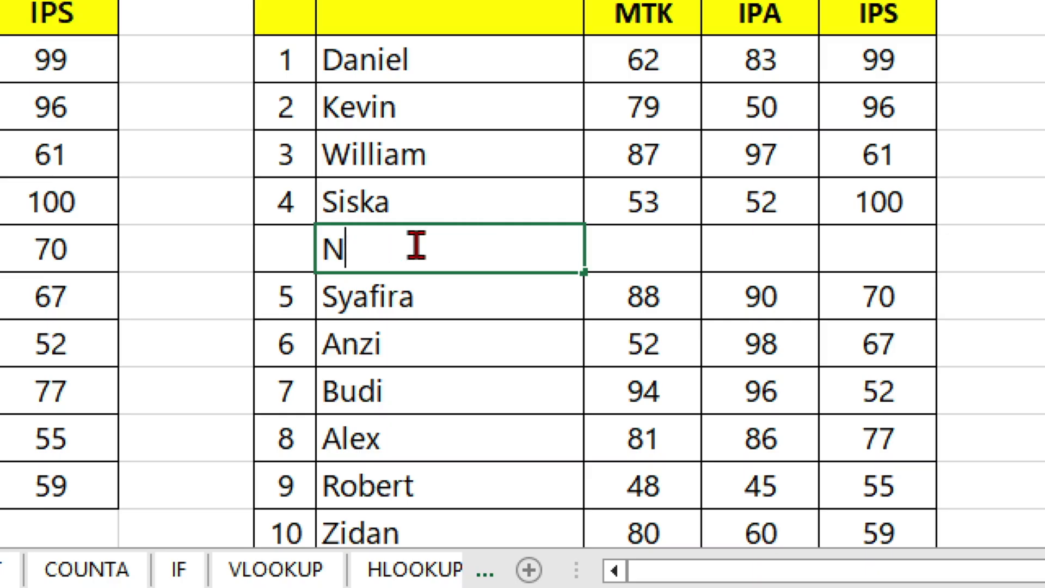
{"action": "type", "text": "atasya"}
{"action": "key", "text": "Tab"}
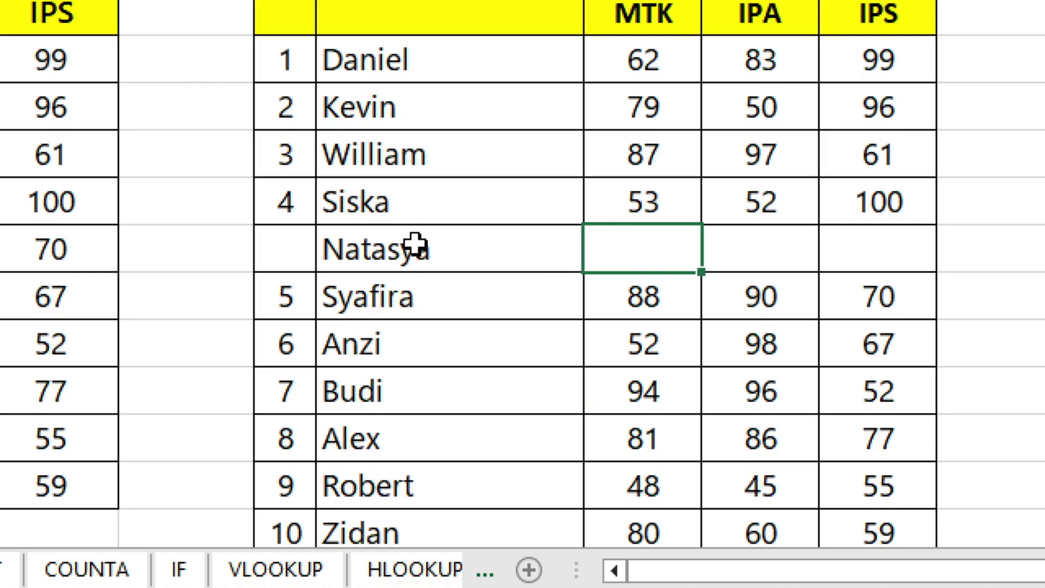
Step: Enter a score of 99 for MTK, IPA and IPS in the added student's row, J8:L8
{"action": "type", "text": "99"}
{"action": "key", "text": "Tab"}
{"action": "type", "text": "99"}
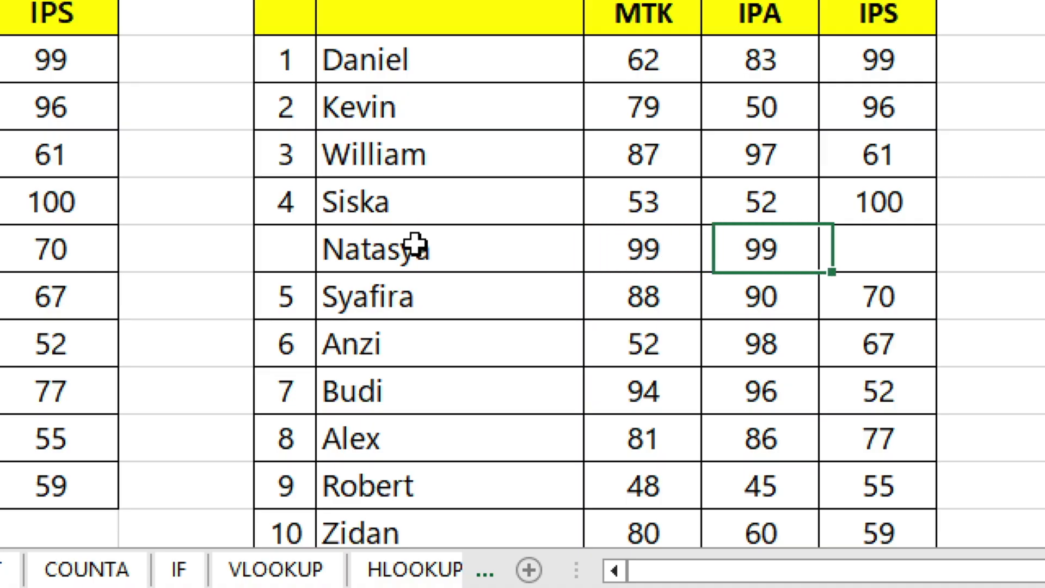
{"action": "key", "text": "Tab"}
{"action": "type", "text": "99"}
Step: Renumber the second table's No column, H4:H14, consecutively from 1 to 11
{"action": "left_click", "coordinate": [263, 240]}
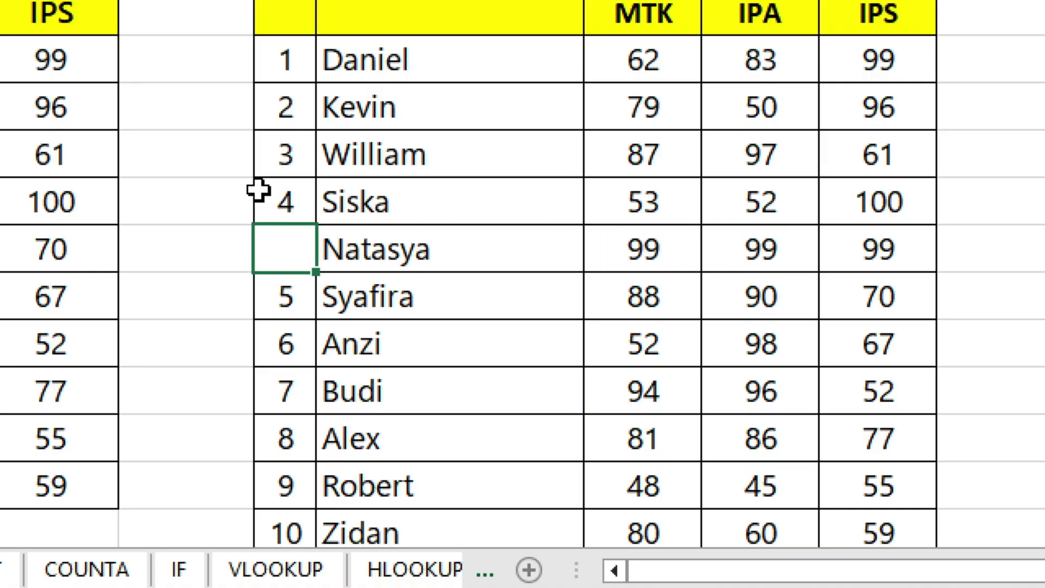
{"action": "left_click_drag", "start_coordinate": [296, 80], "coordinate": [275, 336]}
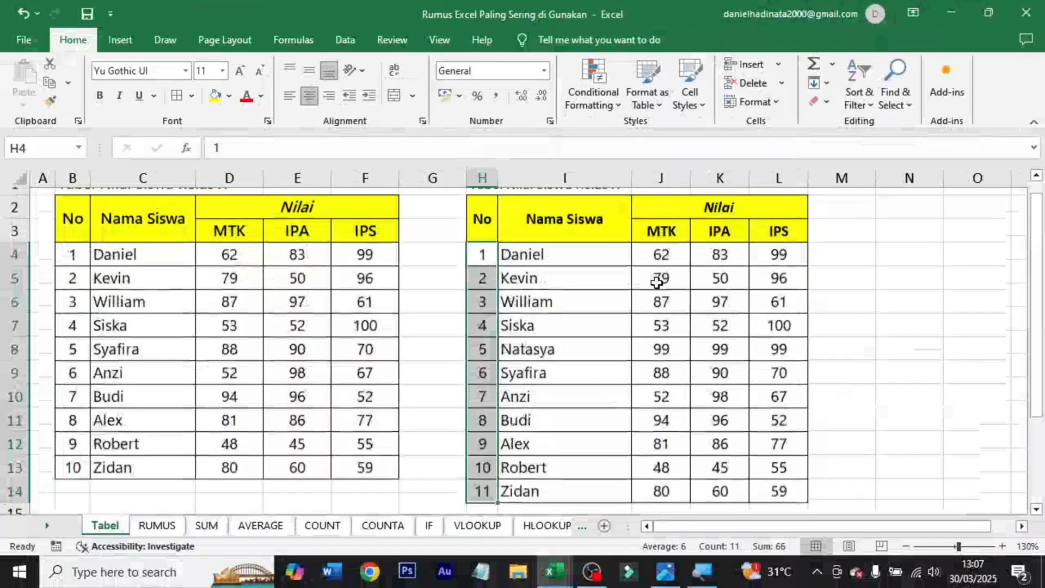
{"action": "scroll", "coordinate": [641, 358], "scroll_direction": "up", "scroll_amount": 1}
{"action": "left_click", "coordinate": [455, 420]}
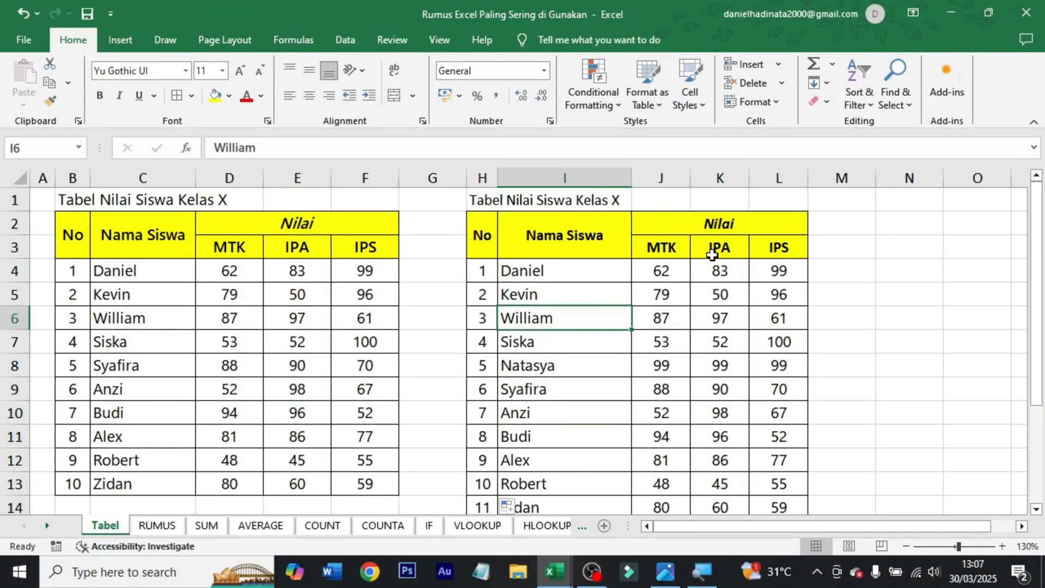
Step: Insert blank cells at K3:K14 between MTK and IPA, shifting the existing cells right
{"action": "left_click", "coordinate": [719, 238]}
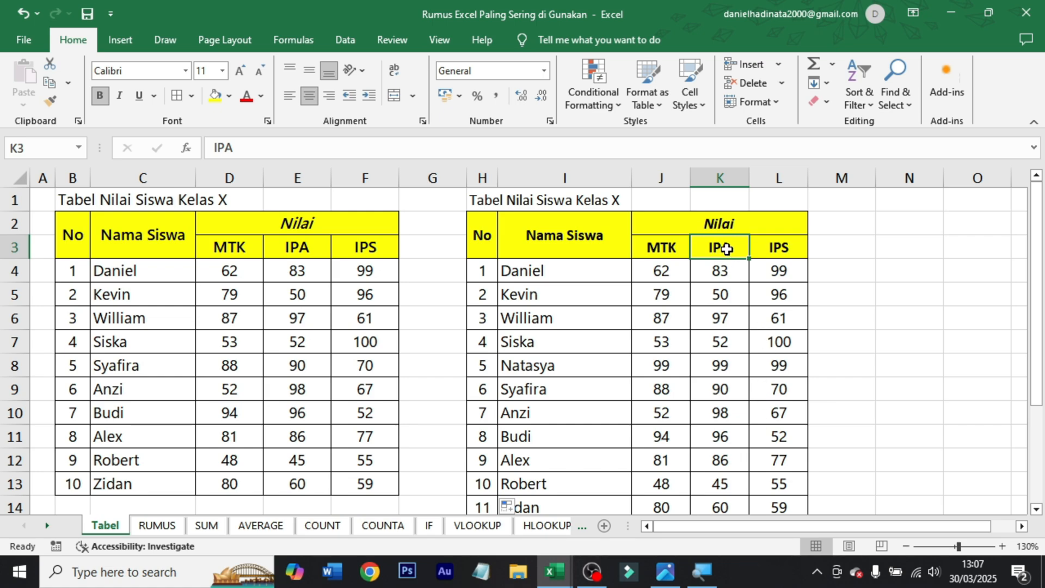
{"action": "left_click_drag", "start_coordinate": [730, 247], "coordinate": [751, 454]}
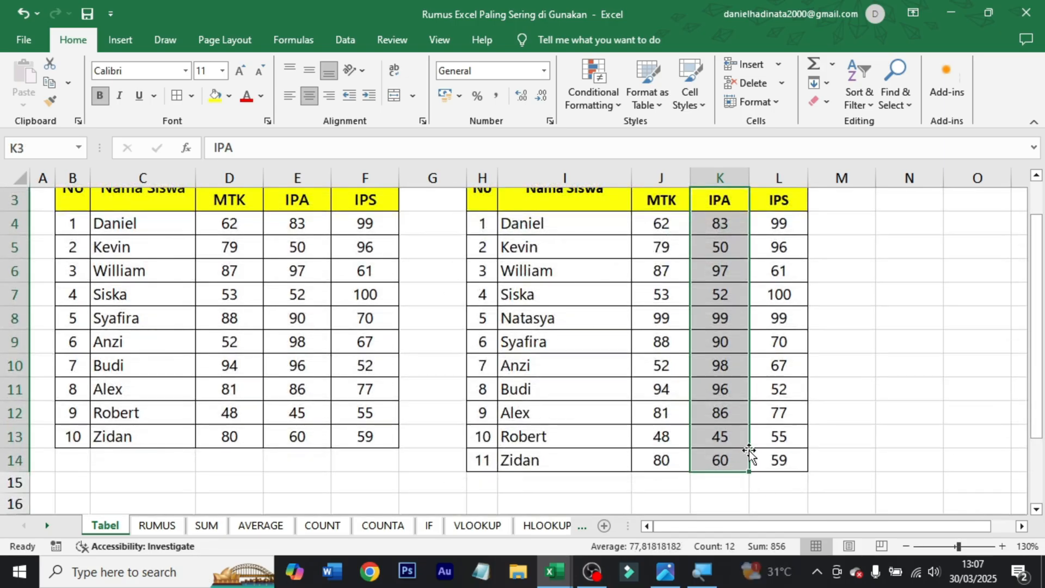
{"action": "scroll", "coordinate": [729, 287], "scroll_direction": "up", "scroll_amount": 1}
{"action": "right_click", "coordinate": [720, 243]}
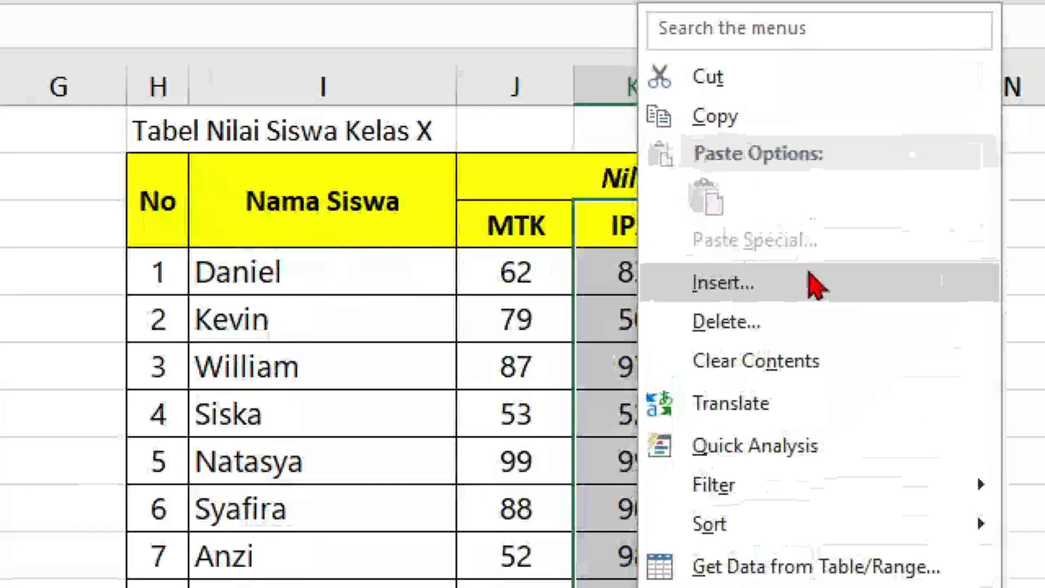
{"action": "left_click", "coordinate": [807, 274]}
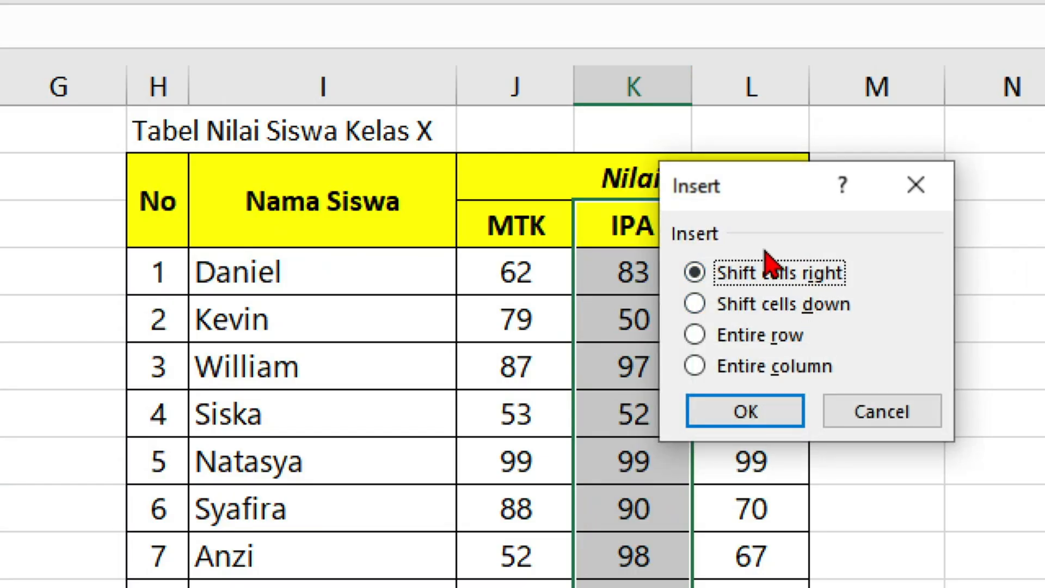
{"action": "left_click", "coordinate": [768, 420]}
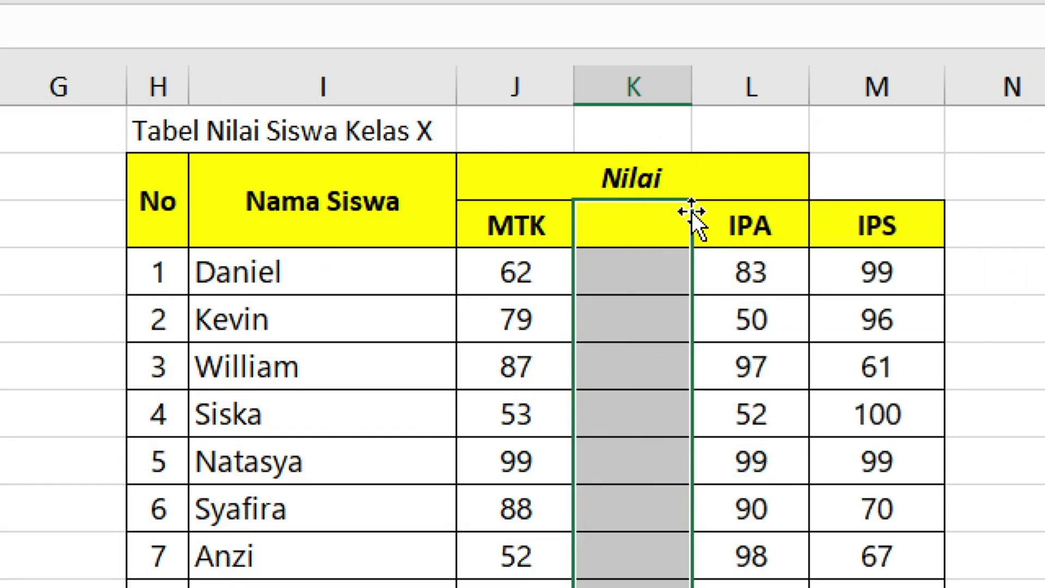
Step: Enter the subject heading Inggris in cell K3 of the new blank column
{"action": "left_click", "coordinate": [634, 219]}
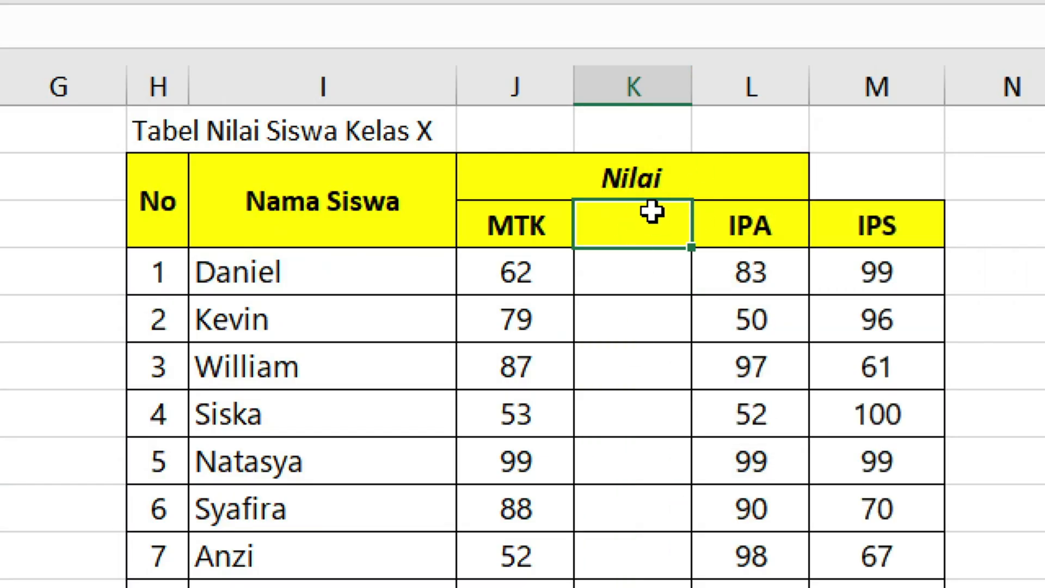
{"action": "key", "text": "Right"}
{"action": "type", "text": "I"}
{"action": "key", "text": "Escape"}
{"action": "key", "text": "Left"}
{"action": "type", "text": "Inggris"}
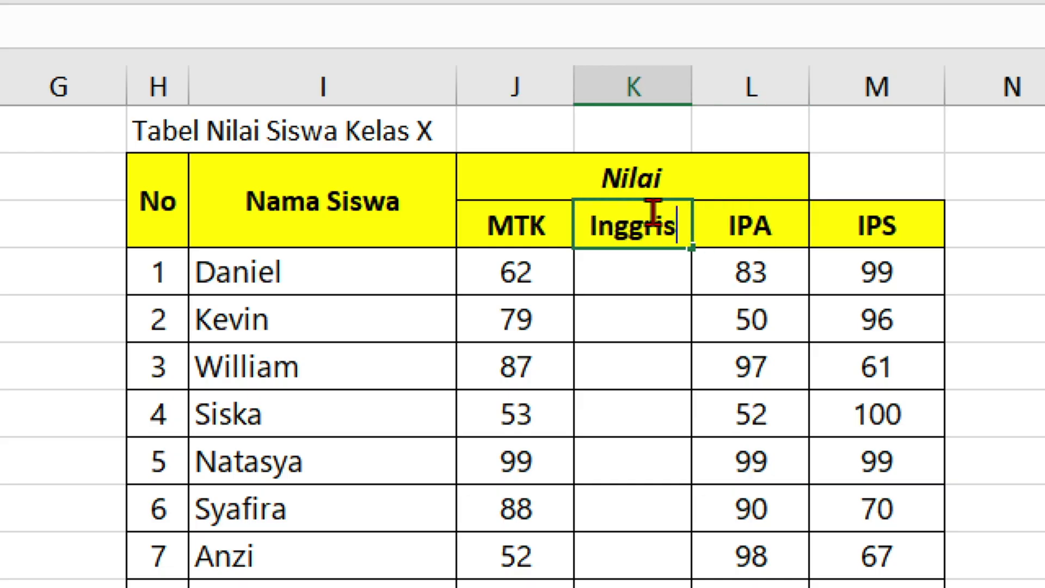
{"action": "key", "text": "Return"}
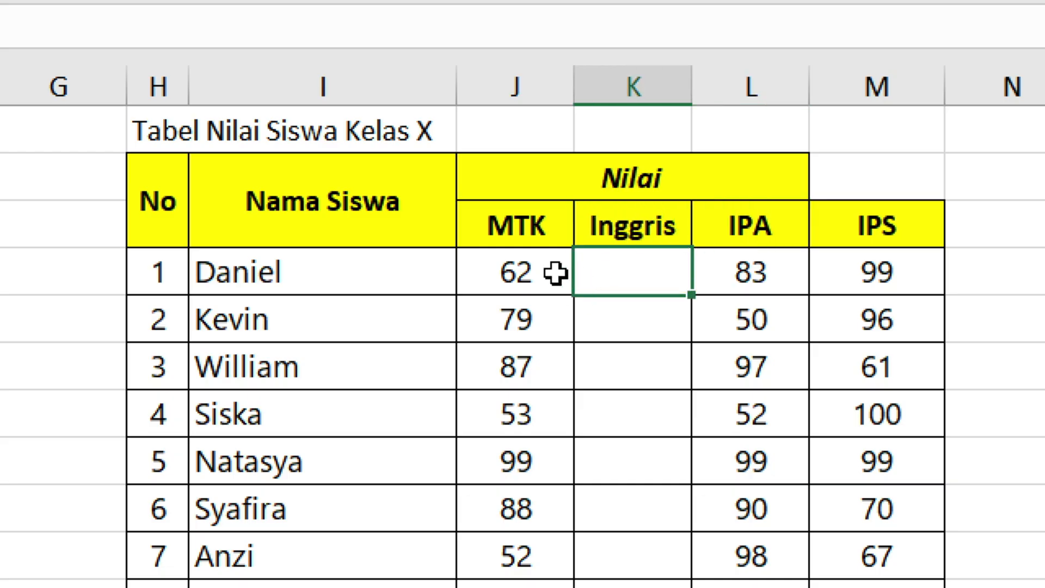
Step: Enter 99 in K4 and copy it down the Inggris column to K5:K14
{"action": "type", "text": "99"}
{"action": "key", "text": "Return"}
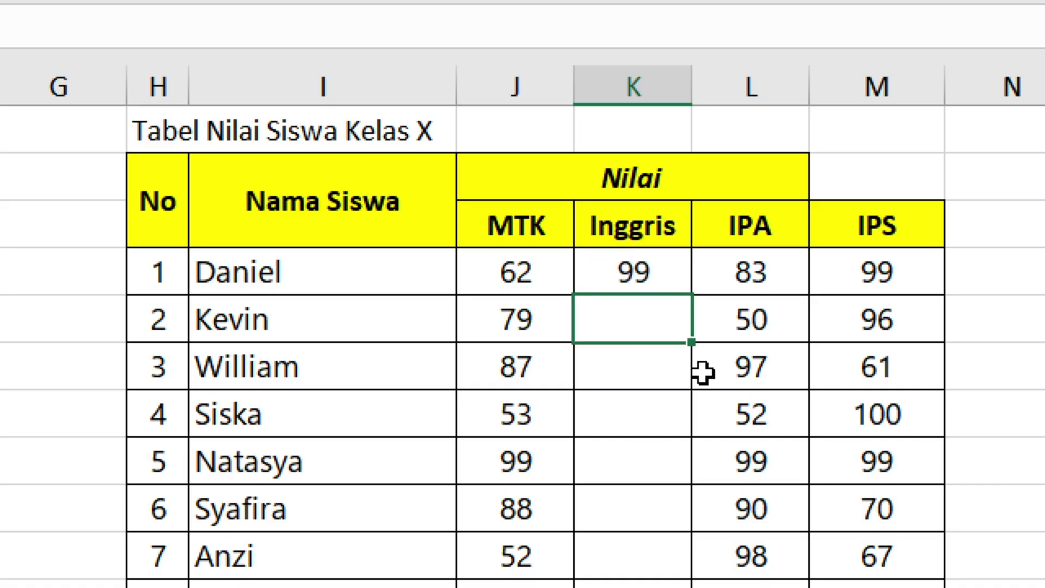
{"action": "scroll", "coordinate": [702, 373], "scroll_direction": "down", "scroll_amount": 1, "text": "ctrl"}
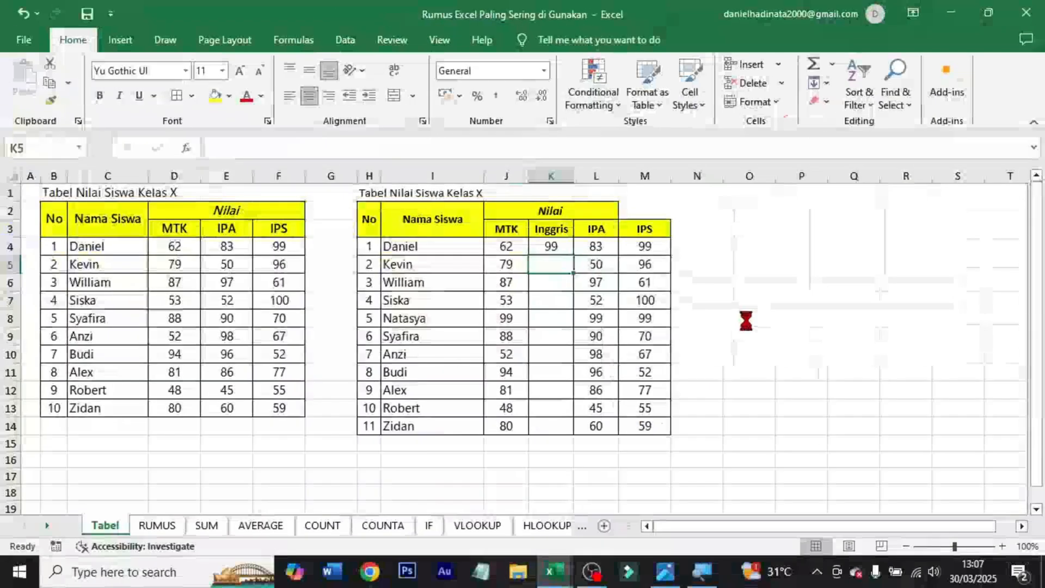
{"action": "left_click", "coordinate": [658, 257]}
{"action": "key", "text": "ctrl+c"}
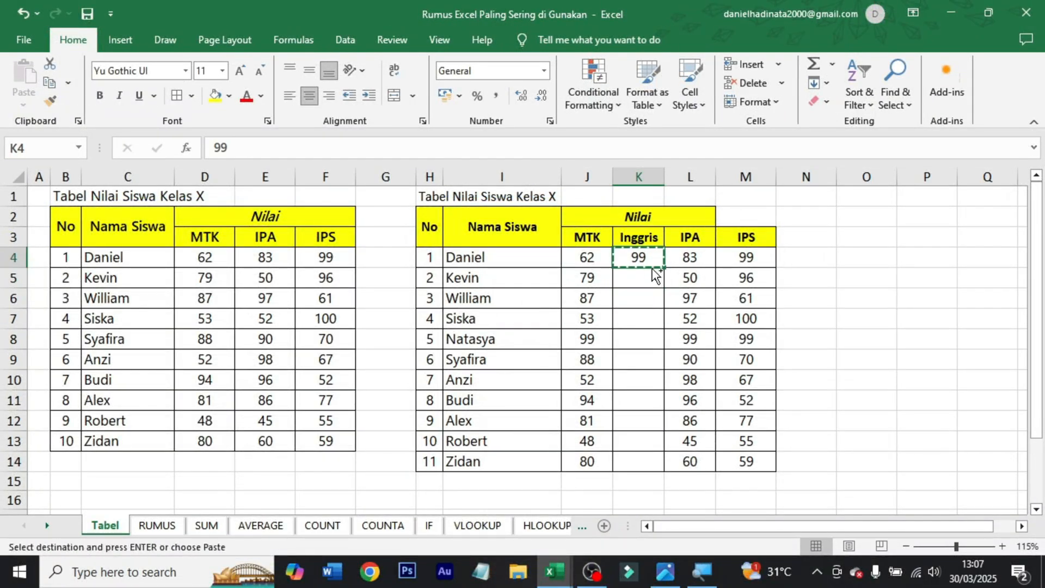
{"action": "left_click_drag", "start_coordinate": [653, 272], "coordinate": [647, 457]}
{"action": "key", "text": "ctrl+v"}
{"action": "key", "text": "Escape"}
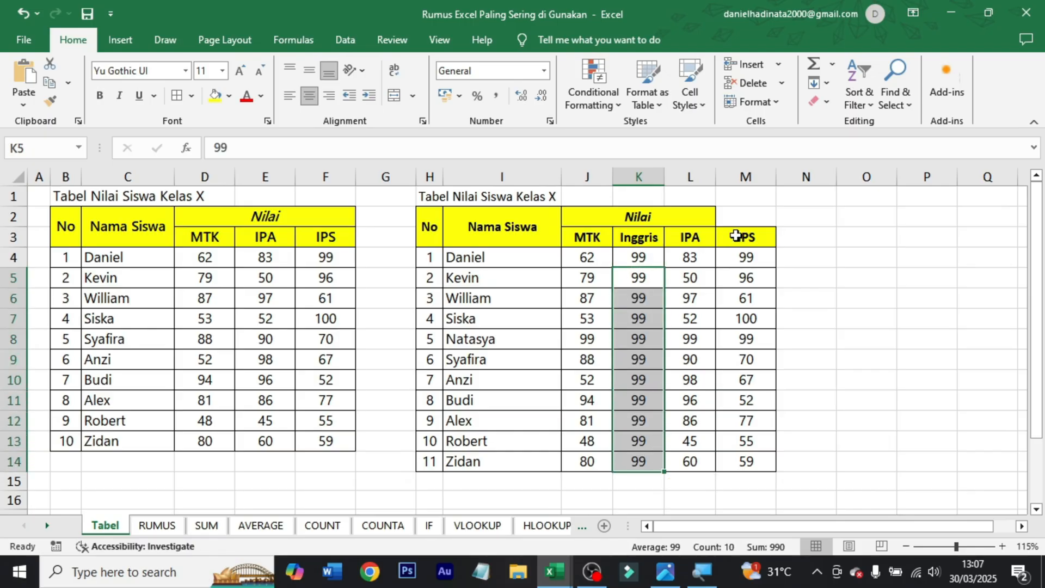
Step: Extend the merged, centered Nilai heading across all four subject columns, J2:M2
{"action": "left_click_drag", "start_coordinate": [749, 217], "coordinate": [577, 217]}
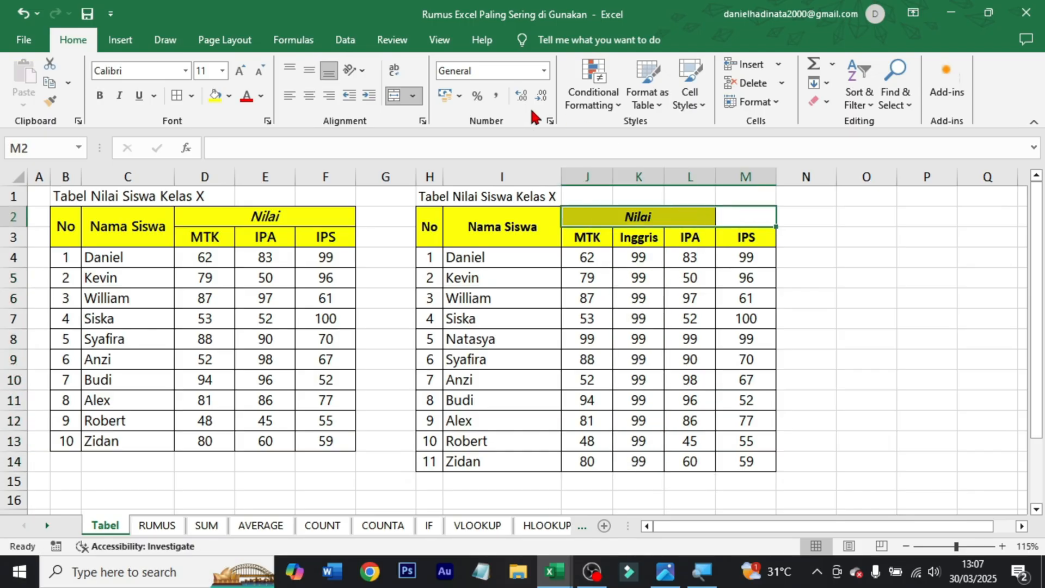
{"action": "left_click", "coordinate": [394, 97]}
{"action": "left_click", "coordinate": [394, 96]}
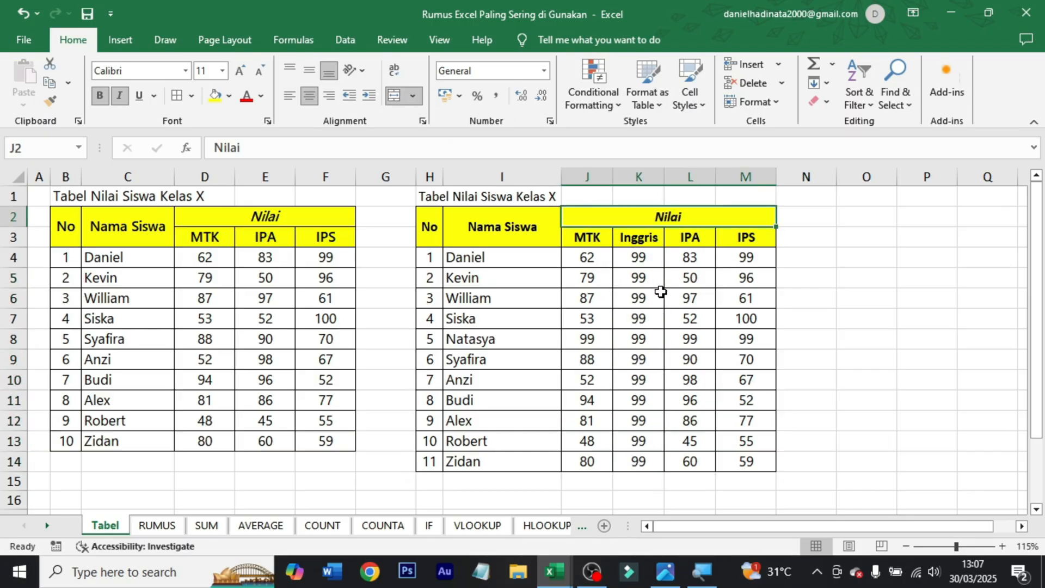
{"action": "left_click", "coordinate": [680, 294]}
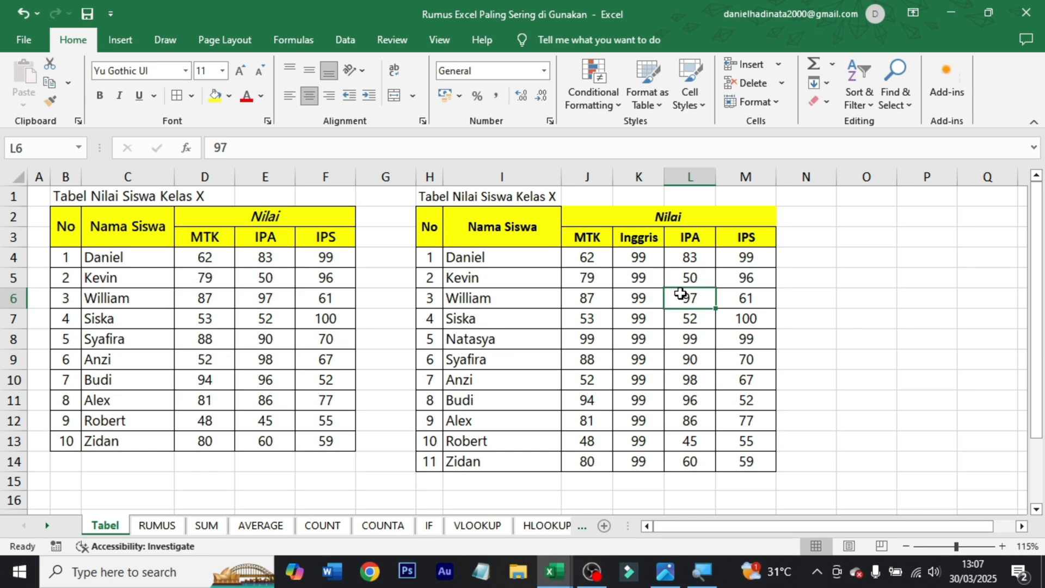
{"action": "left_click", "coordinate": [677, 217]}
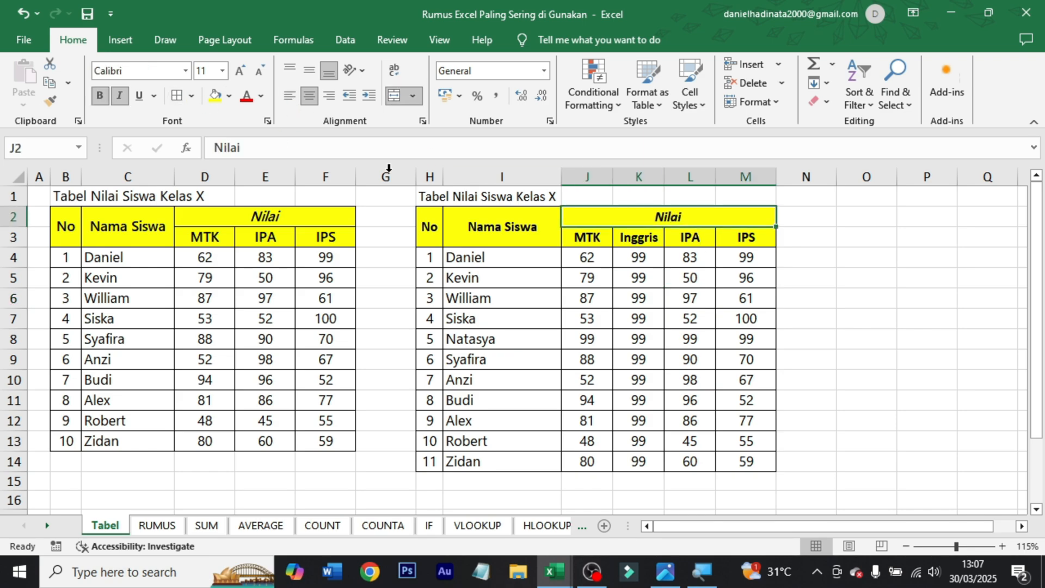
Step: Delete the Inggris cells K3:K14 from the second table, shifting the remaining cells left
{"action": "left_click", "coordinate": [627, 245]}
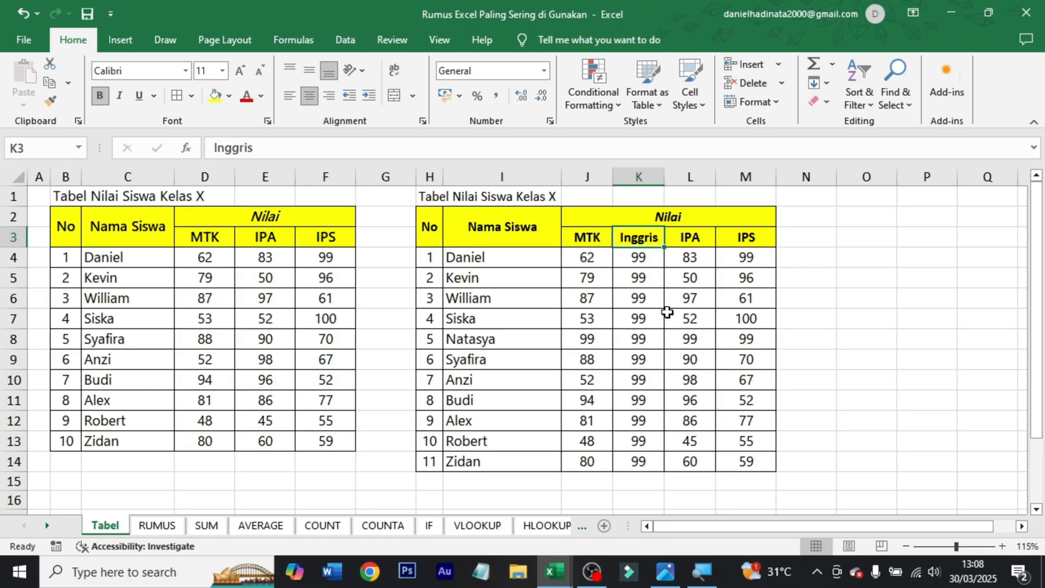
{"action": "left_click_drag", "start_coordinate": [637, 241], "coordinate": [640, 461]}
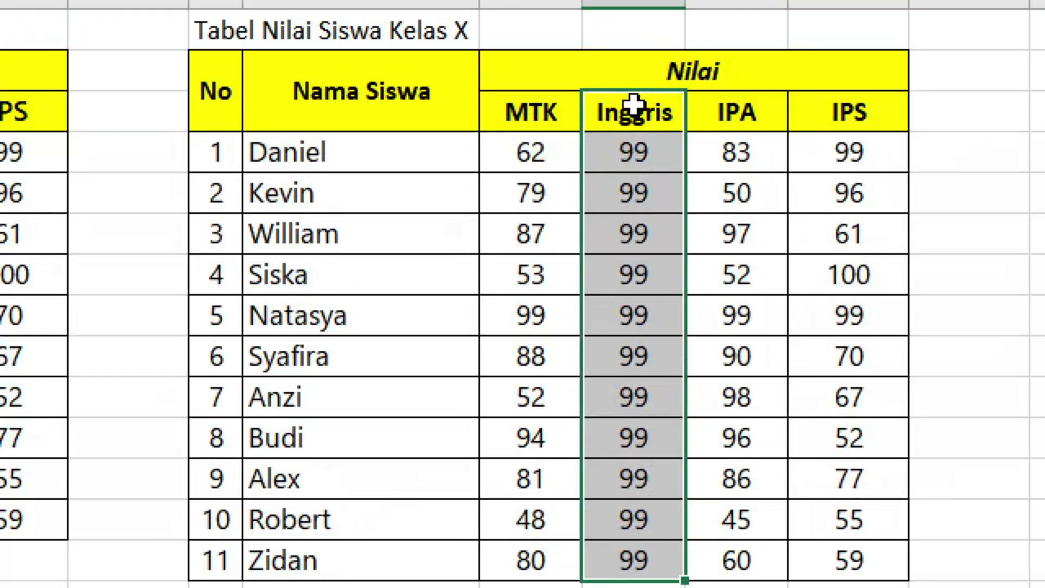
{"action": "right_click", "coordinate": [639, 244]}
{"action": "left_click", "coordinate": [727, 229]}
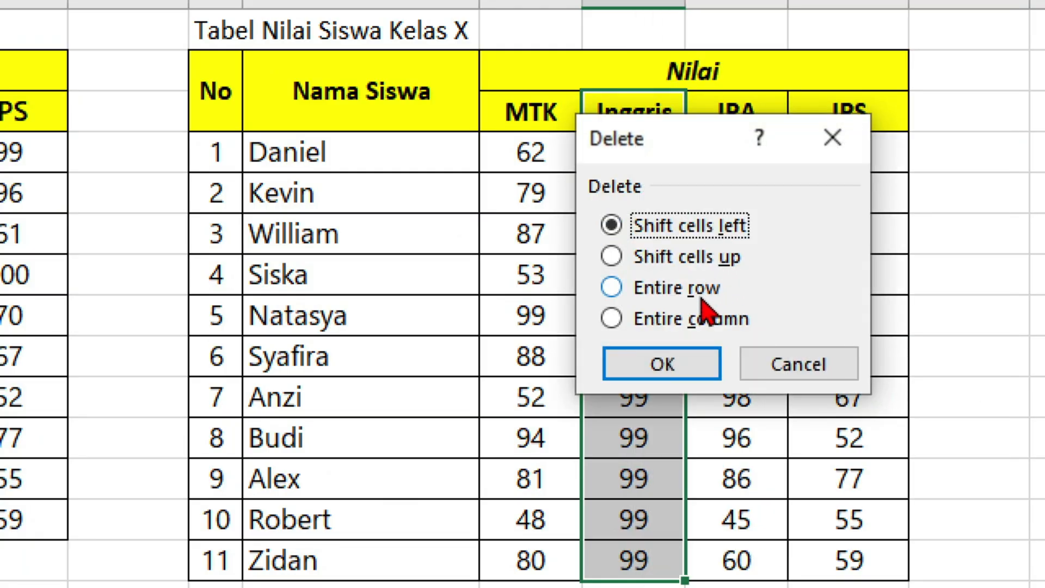
{"action": "left_click", "coordinate": [674, 363]}
Step: Delete the leftover column M beside the second table
{"action": "right_click", "coordinate": [838, 86]}
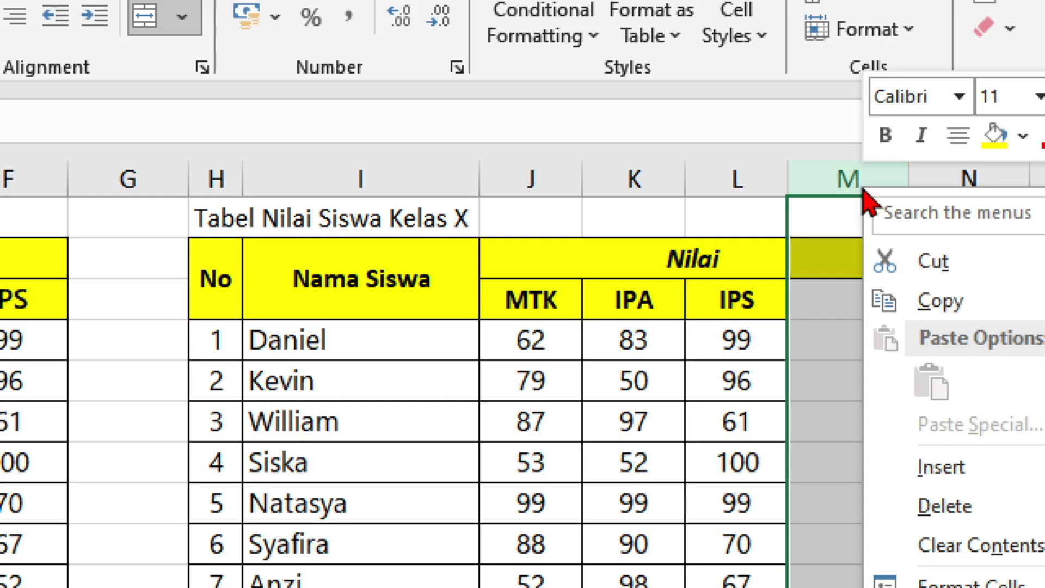
{"action": "left_click", "coordinate": [980, 513]}
{"action": "left_click", "coordinate": [729, 383]}
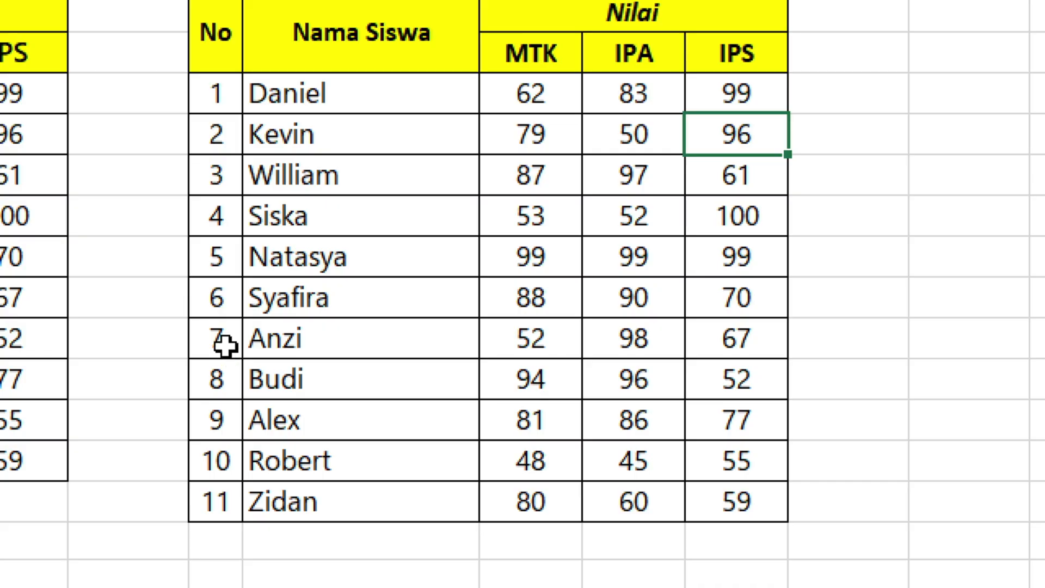
Step: Delete student 7's cells H10:L10, shifting cells up, and renumber the No column H4:H13 from 1 to 10
{"action": "left_click_drag", "start_coordinate": [203, 334], "coordinate": [721, 335]}
{"action": "right_click", "coordinate": [726, 340]}
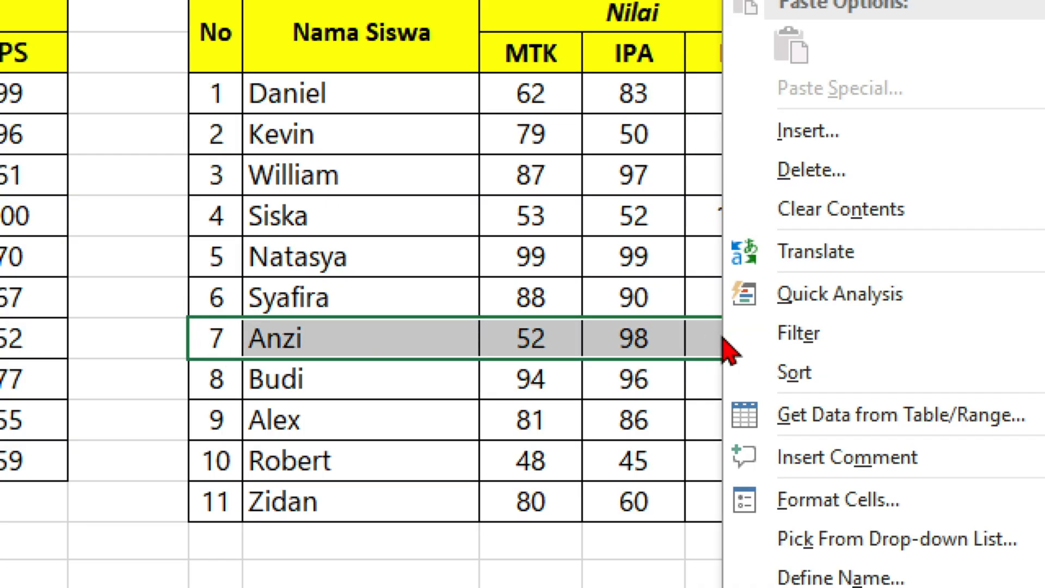
{"action": "left_click", "coordinate": [786, 193]}
{"action": "left_click", "coordinate": [724, 214]}
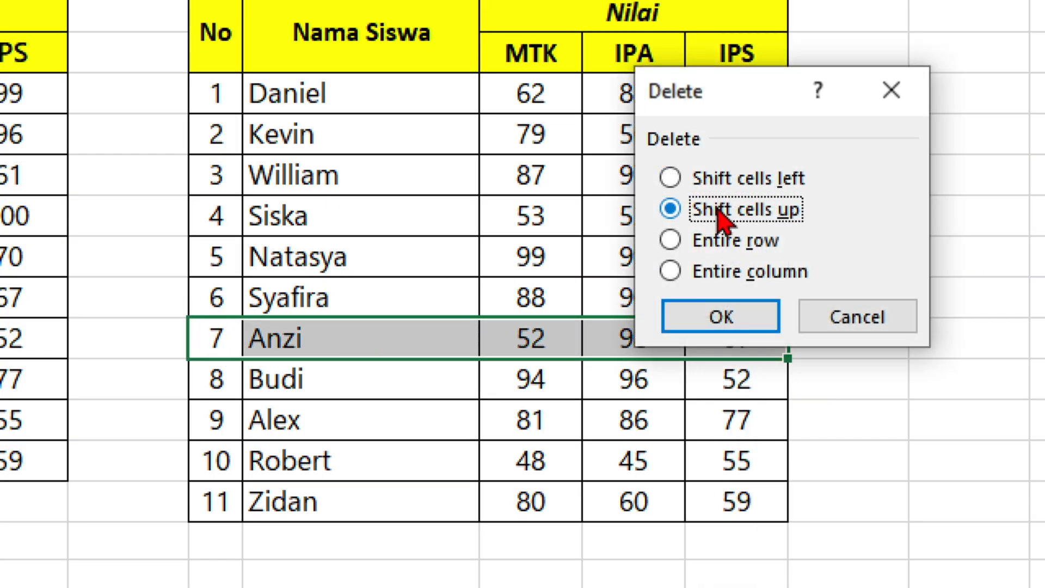
{"action": "left_click", "coordinate": [717, 316]}
{"action": "left_click_drag", "start_coordinate": [214, 109], "coordinate": [247, 478]}
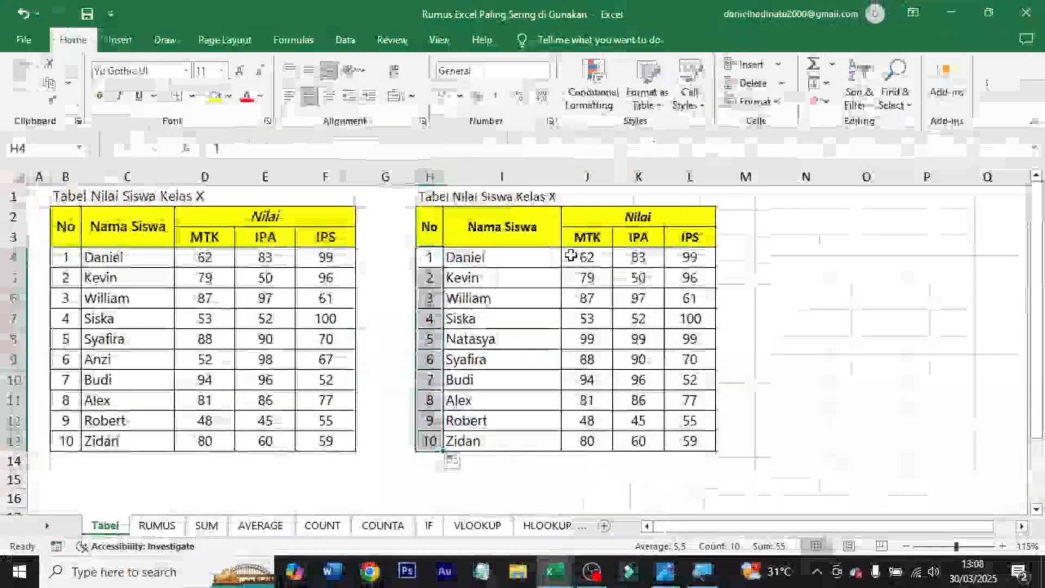
{"action": "left_click", "coordinate": [434, 255]}
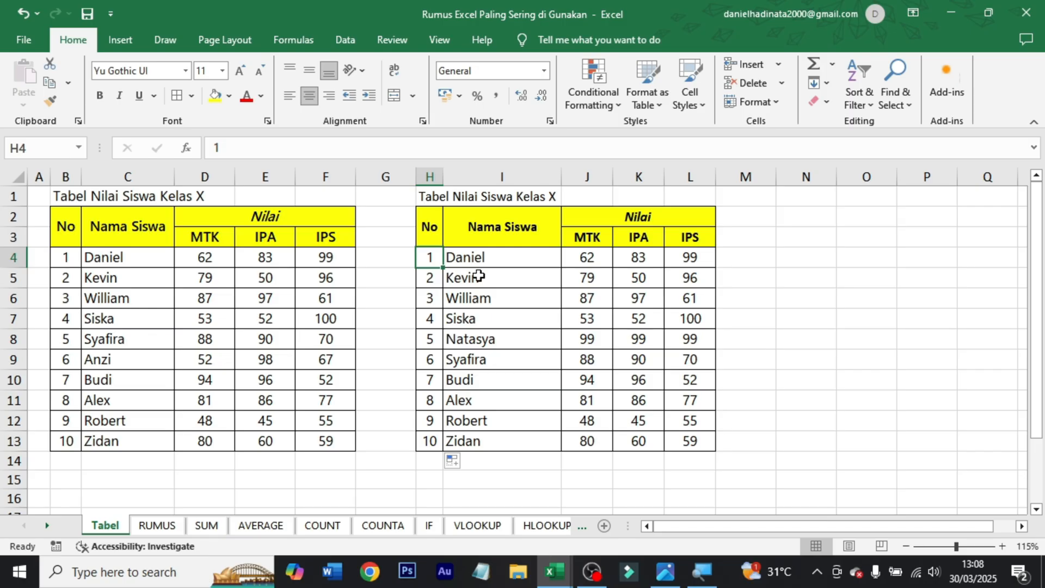
Step: Undo the renumbering of the No column and the deletion of student 7's row
{"action": "key", "text": "ctrl+z"}
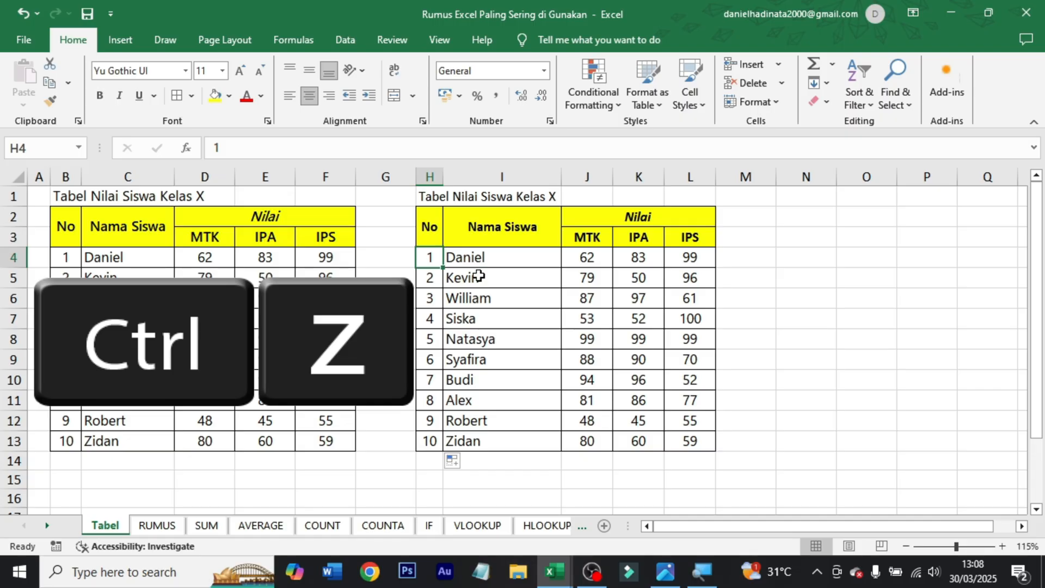
{"action": "key", "text": "ctrl+z"}
{"action": "key", "text": "ctrl+z"}
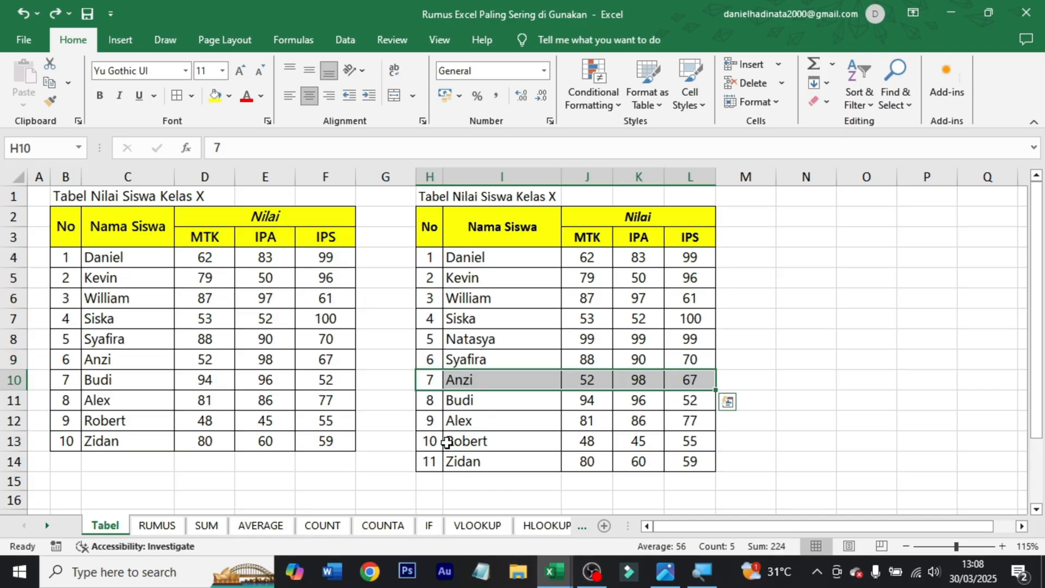
{"action": "left_click", "coordinate": [435, 382]}
{"action": "left_click", "coordinate": [687, 380]}
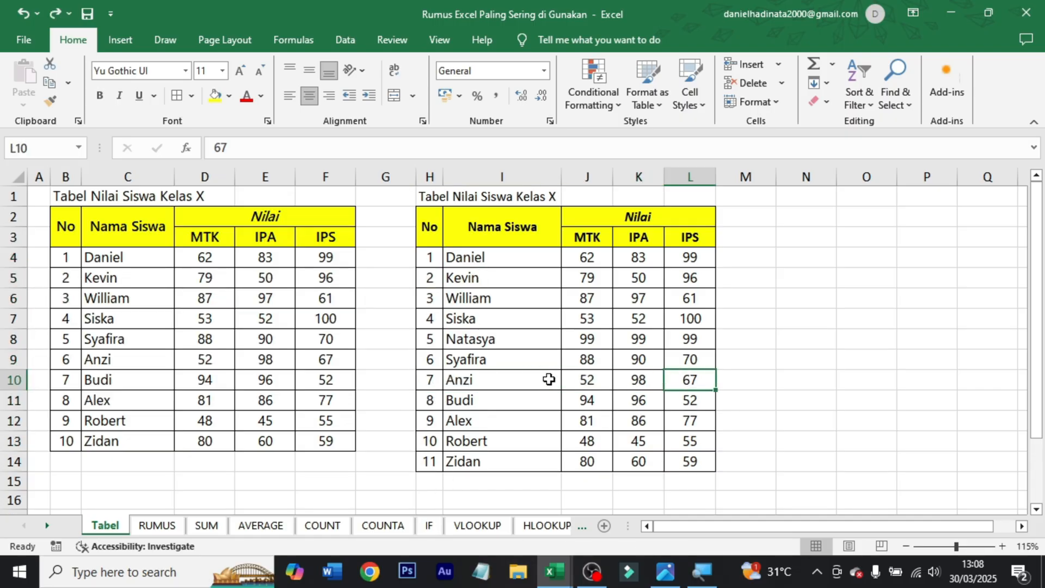
{"action": "left_click", "coordinate": [431, 381]}
{"action": "left_click", "coordinate": [700, 378]}
Step: Open the RUMUS sheet and review the list of ten common Excel formulas with their functions
{"action": "left_click", "coordinate": [157, 526]}
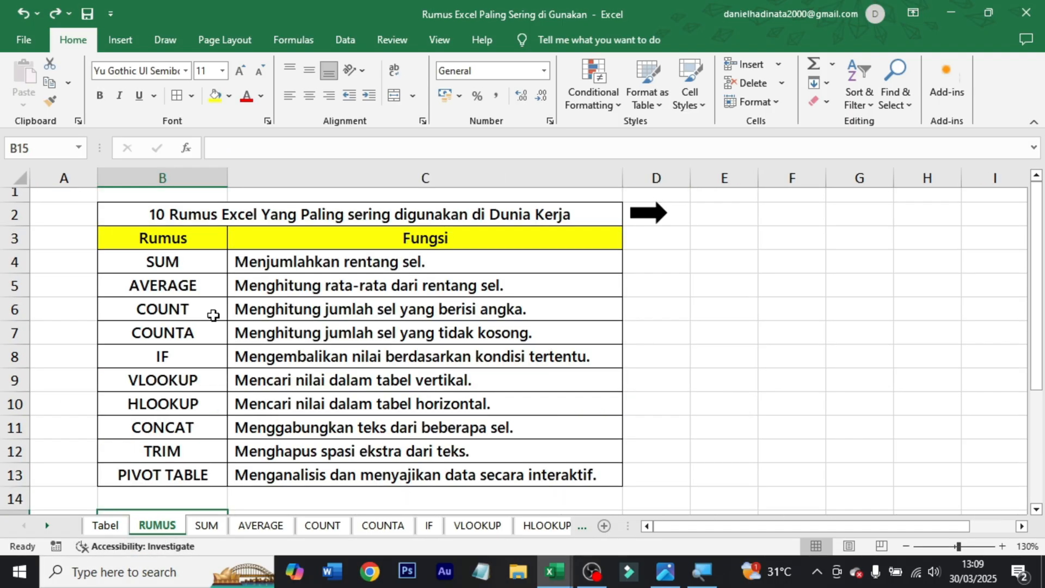
{"action": "left_click", "coordinate": [390, 215]}
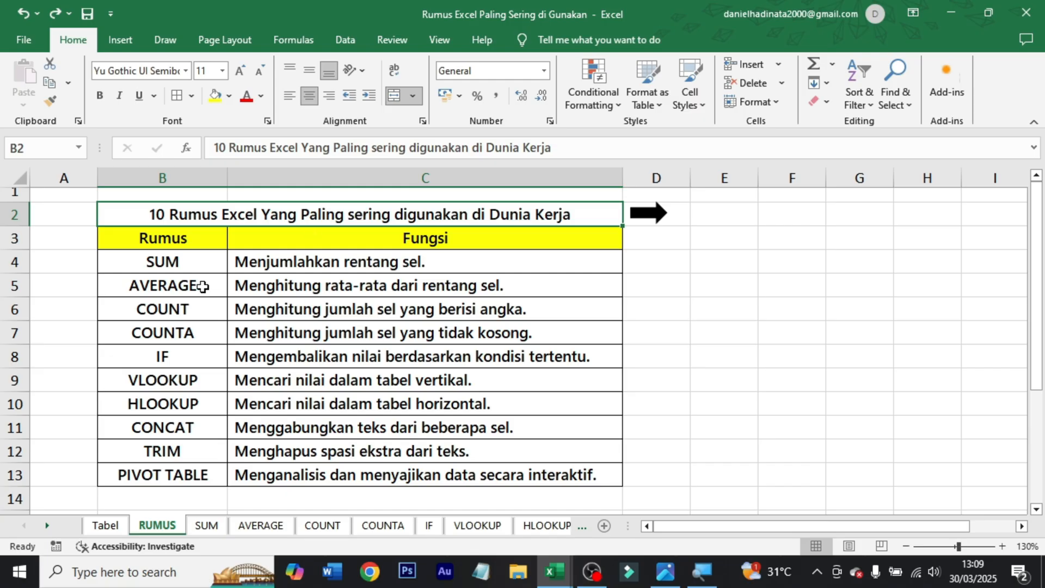
{"action": "left_click_drag", "start_coordinate": [193, 246], "coordinate": [182, 474]}
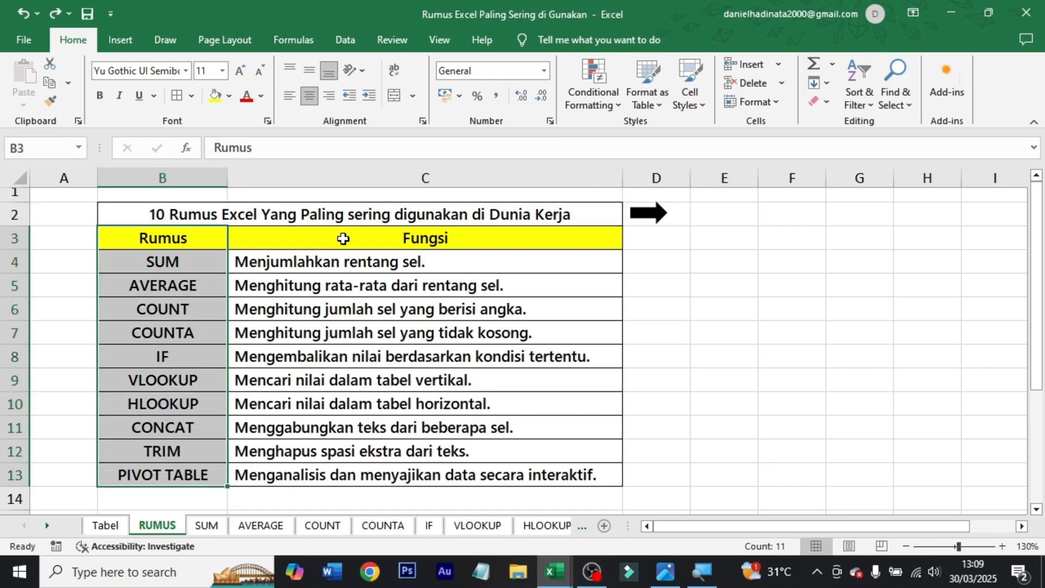
{"action": "left_click_drag", "start_coordinate": [343, 242], "coordinate": [337, 471]}
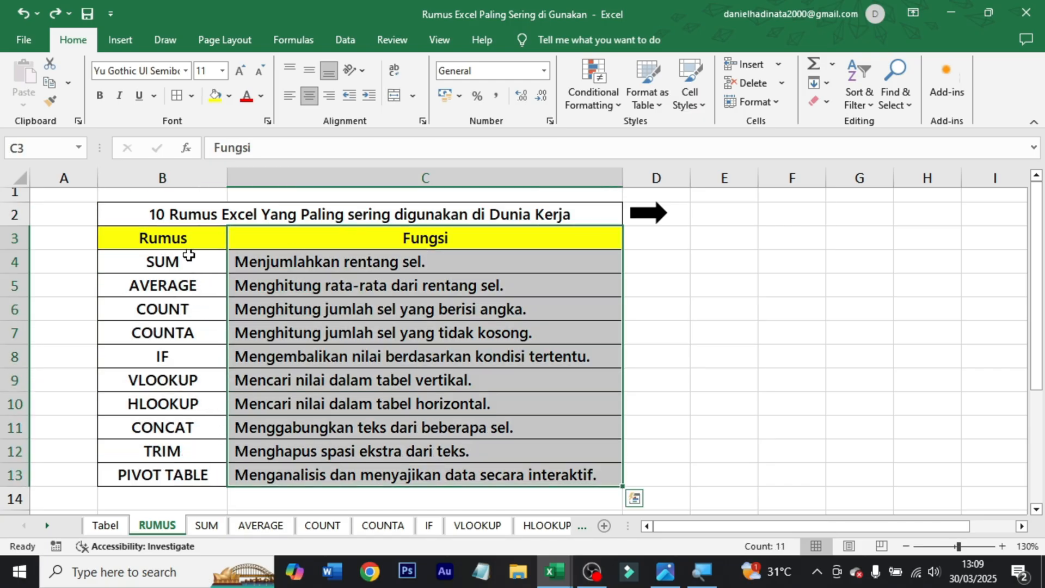
{"action": "left_click", "coordinate": [172, 260]}
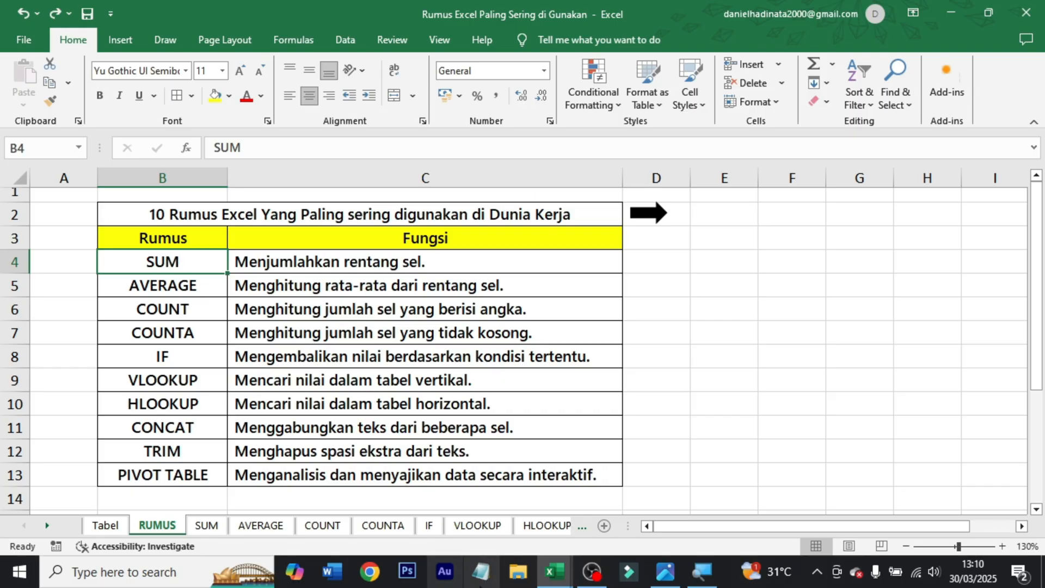
Step: Switch to the photo viewer, read the admin responsibilities in Admin Rumus.jpg, and close the image
{"action": "left_click", "coordinate": [665, 571]}
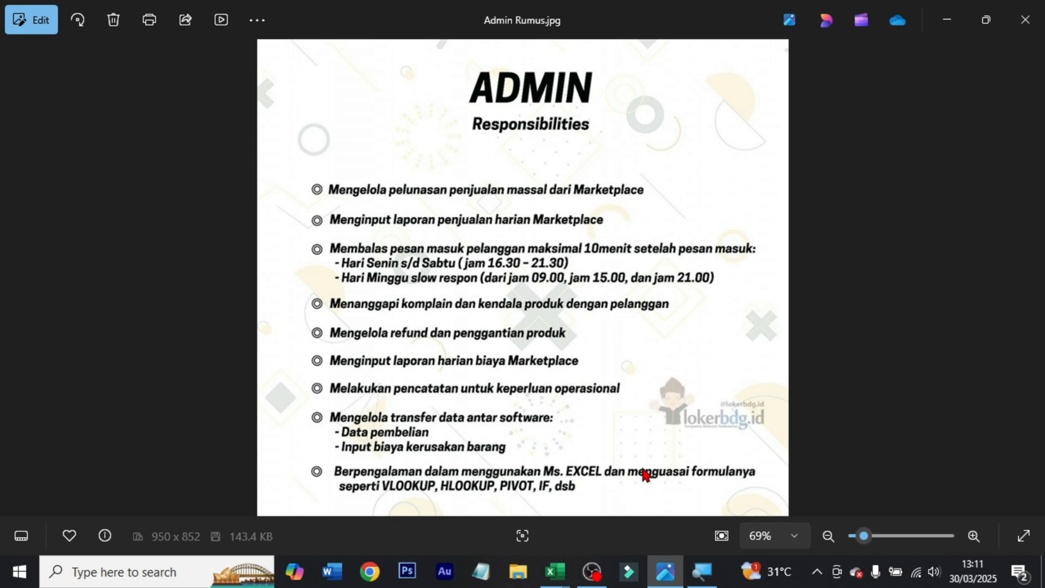
{"action": "left_click", "coordinate": [1025, 20]}
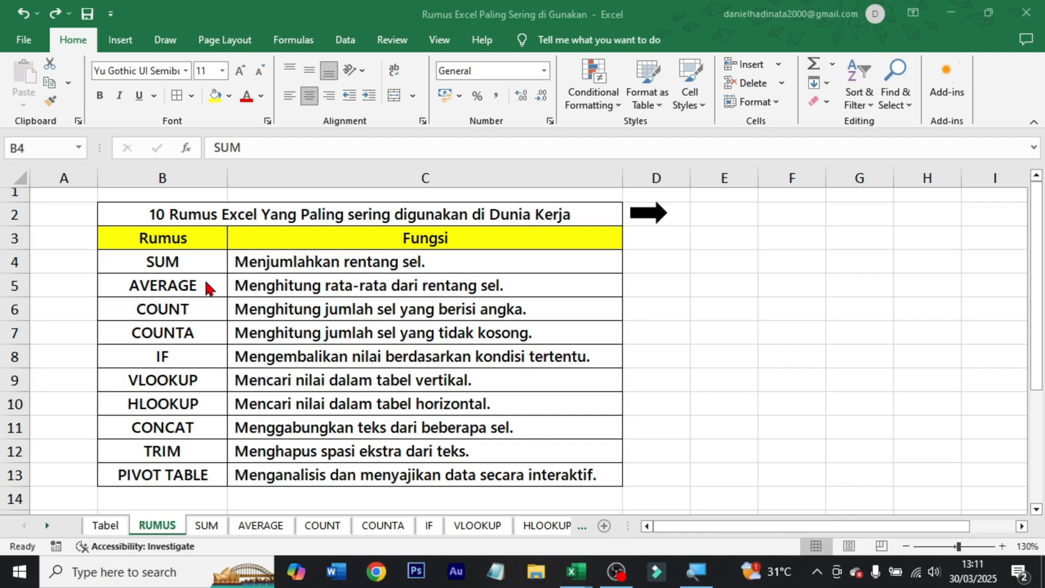
Step: Follow the arrow link to the SUM sheet, look over the product and month headers, and select cell H3
{"action": "left_click", "coordinate": [660, 216]}
{"action": "left_click", "coordinate": [303, 208]}
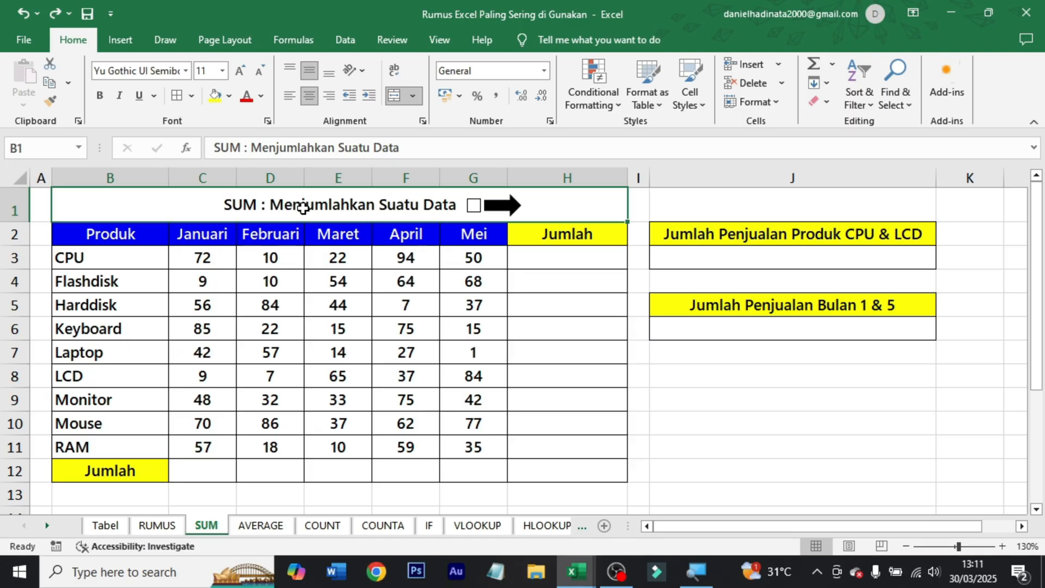
{"action": "left_click", "coordinate": [111, 238]}
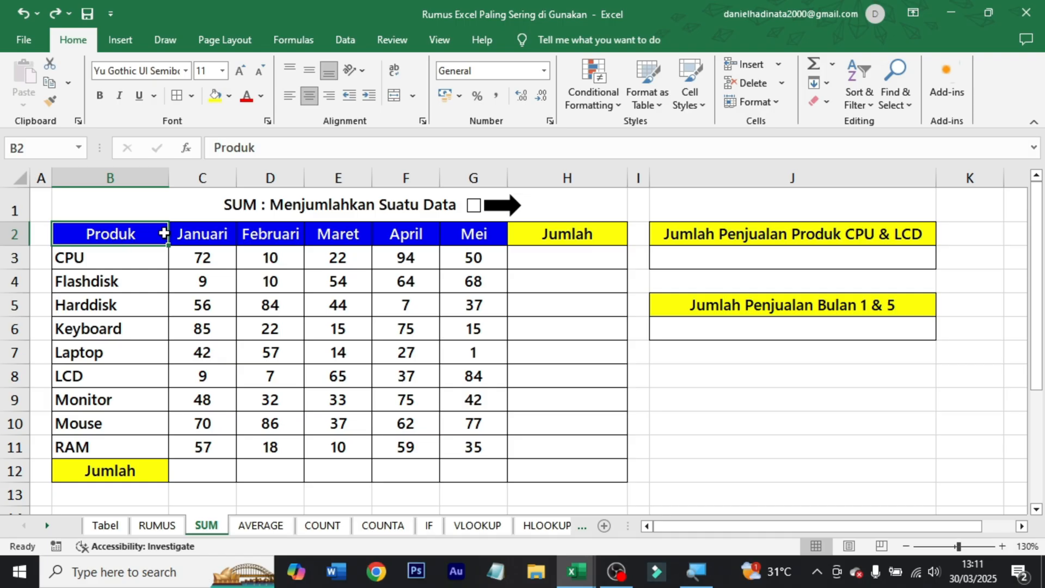
{"action": "left_click", "coordinate": [202, 236]}
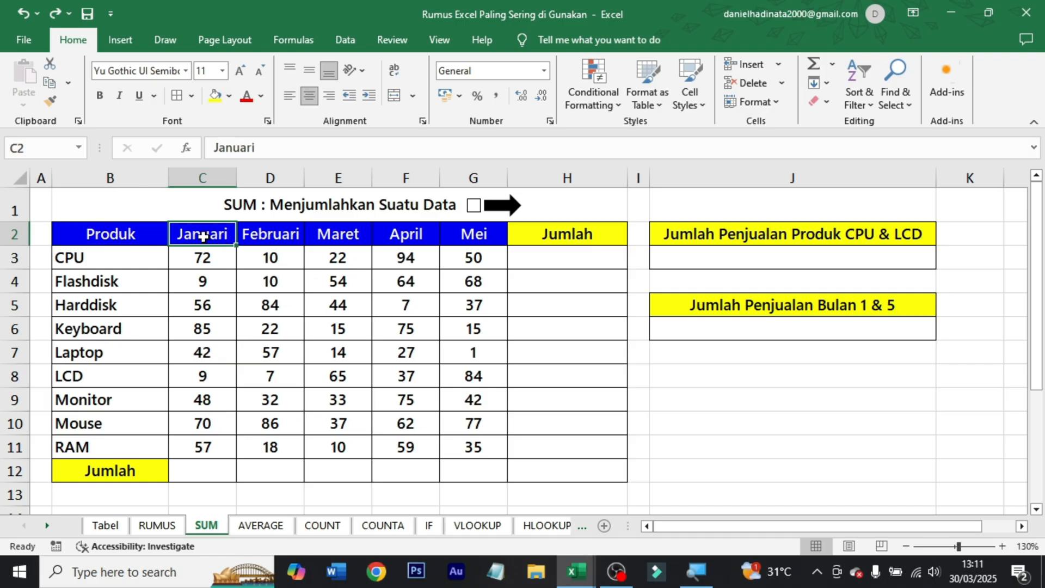
{"action": "left_click_drag", "start_coordinate": [202, 236], "coordinate": [473, 234]}
{"action": "left_click", "coordinate": [578, 249]}
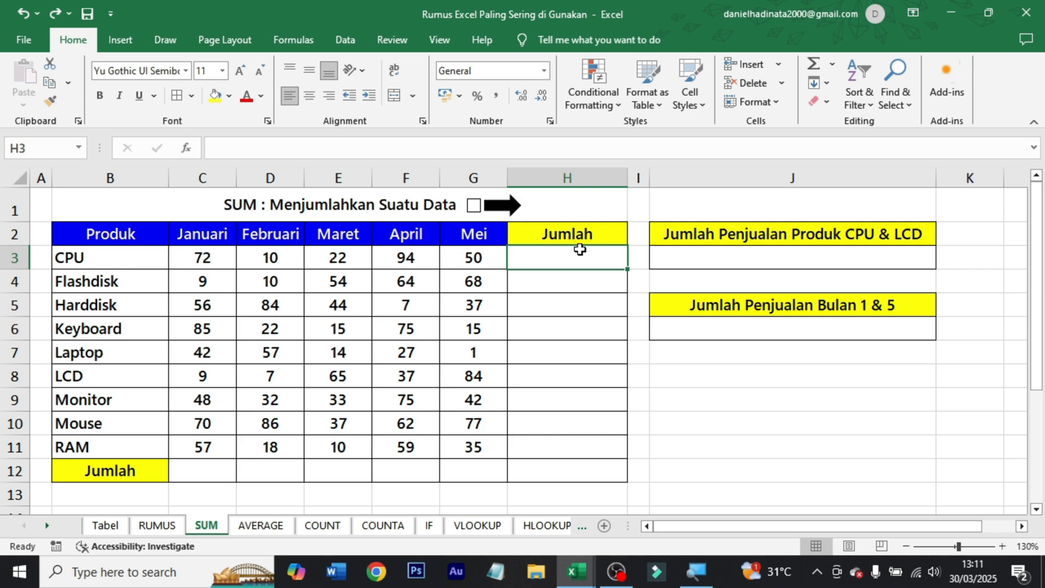
{"action": "type", "text": "="}
{"action": "key", "text": "BackSpace"}
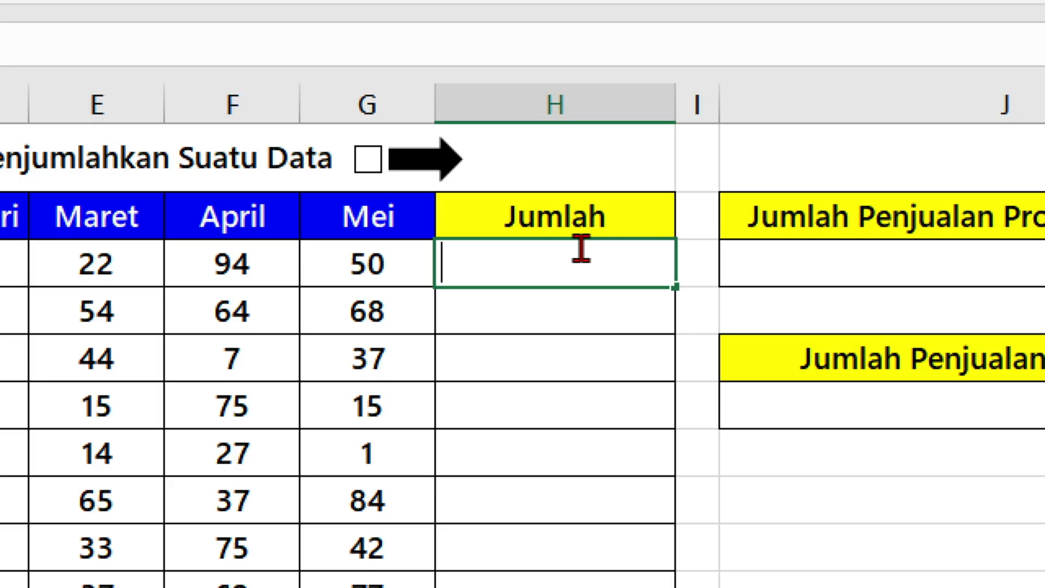
{"action": "key", "text": "Escape"}
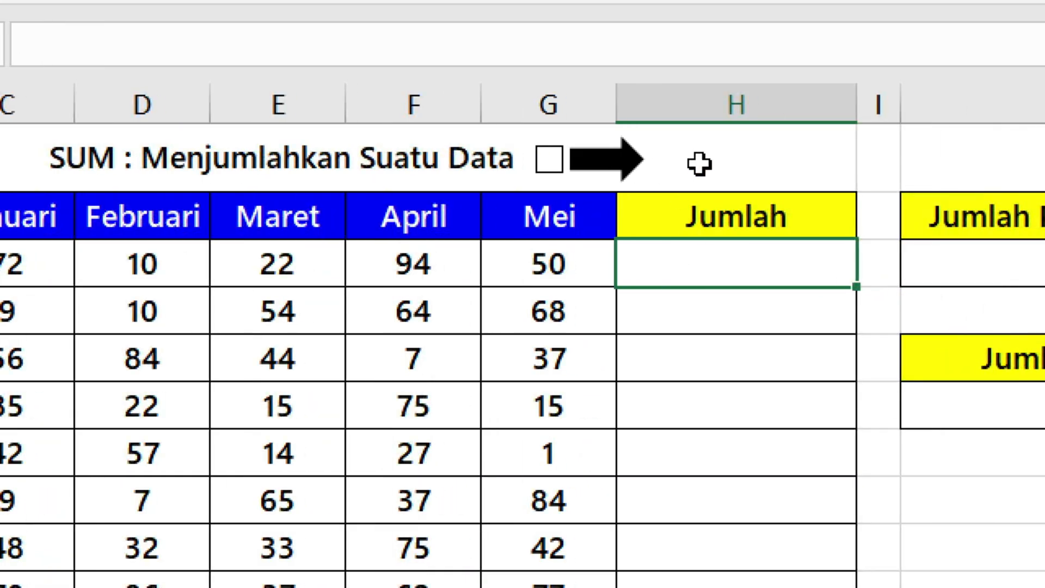
Step: Total the CPU sales from Januari to Mei in cell H3 with =SUM(C3:G3)
{"action": "type", "text": "=sum"}
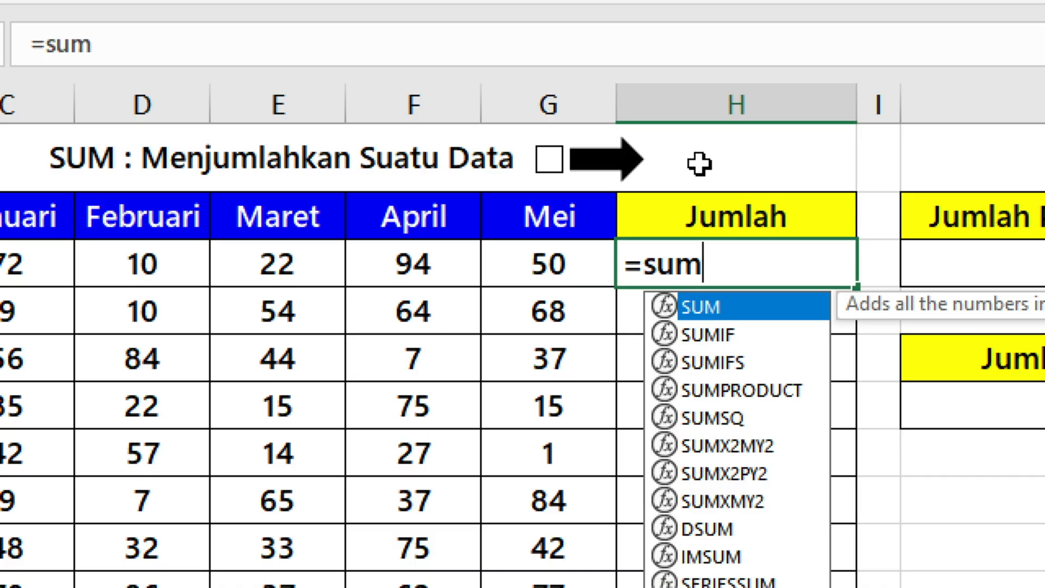
{"action": "key", "text": "Tab"}
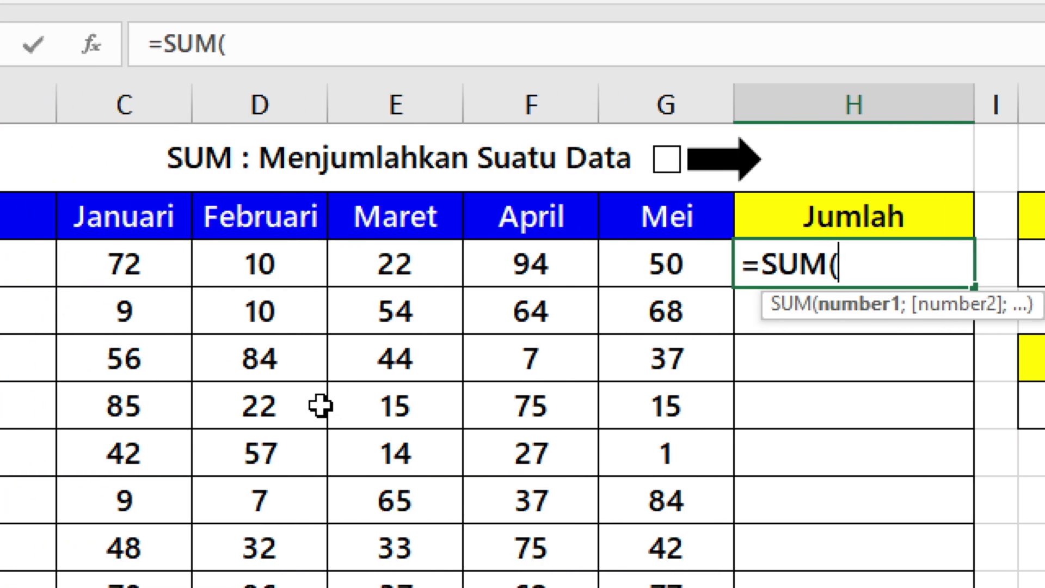
{"action": "left_click_drag", "start_coordinate": [145, 261], "coordinate": [630, 266]}
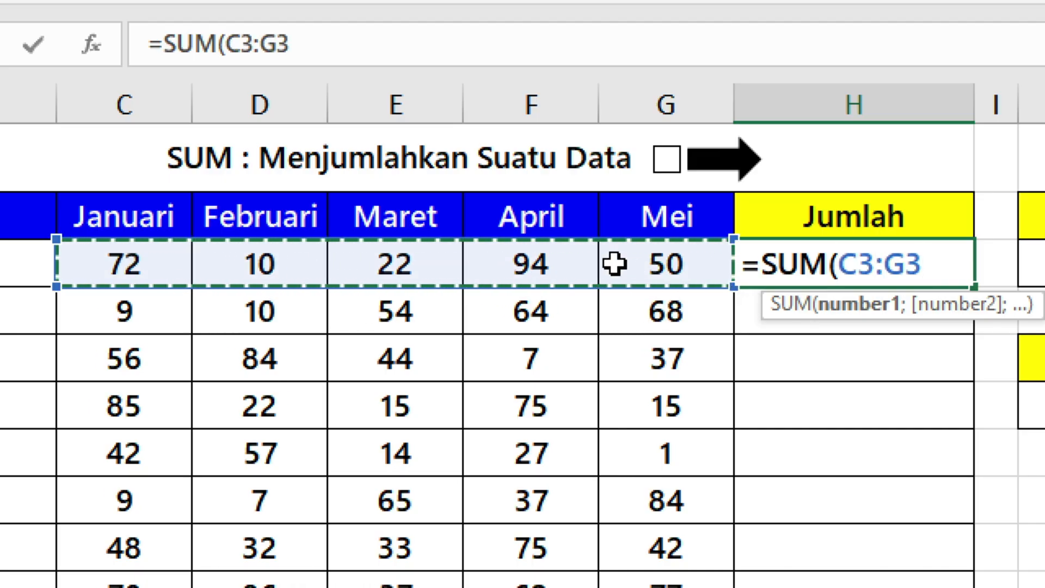
{"action": "type", "text": ")"}
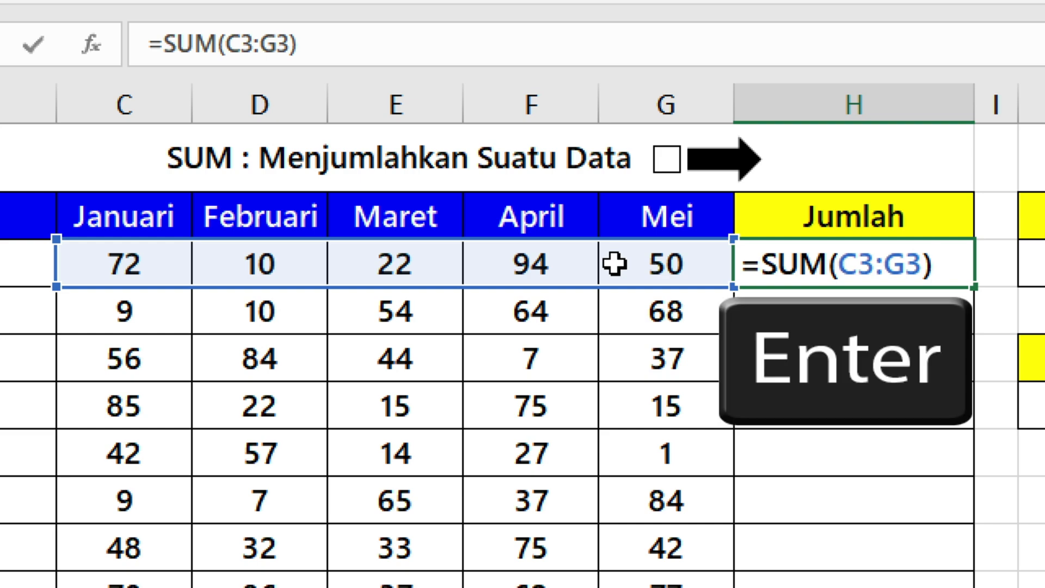
{"action": "key", "text": "Return"}
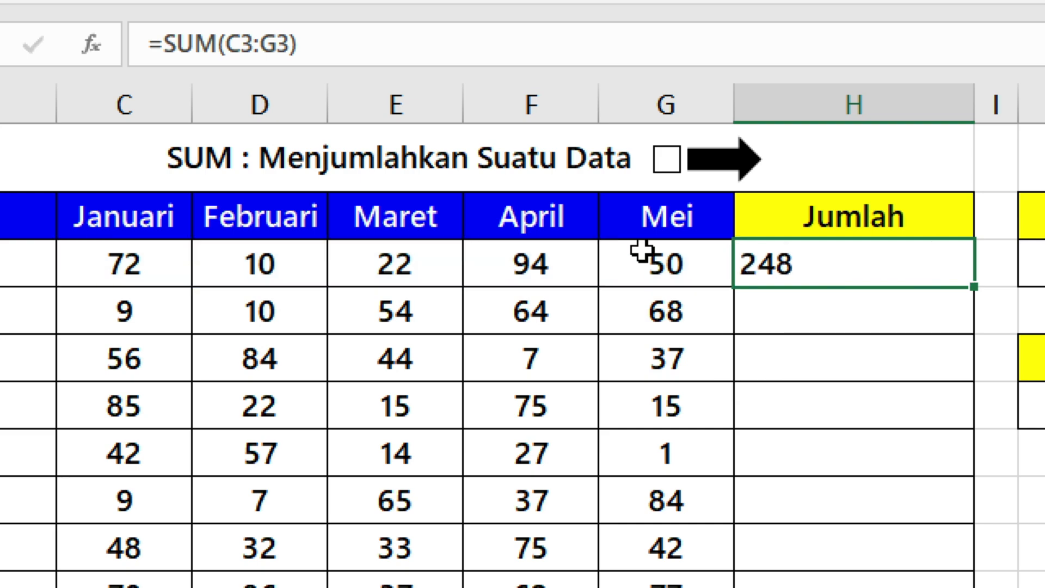
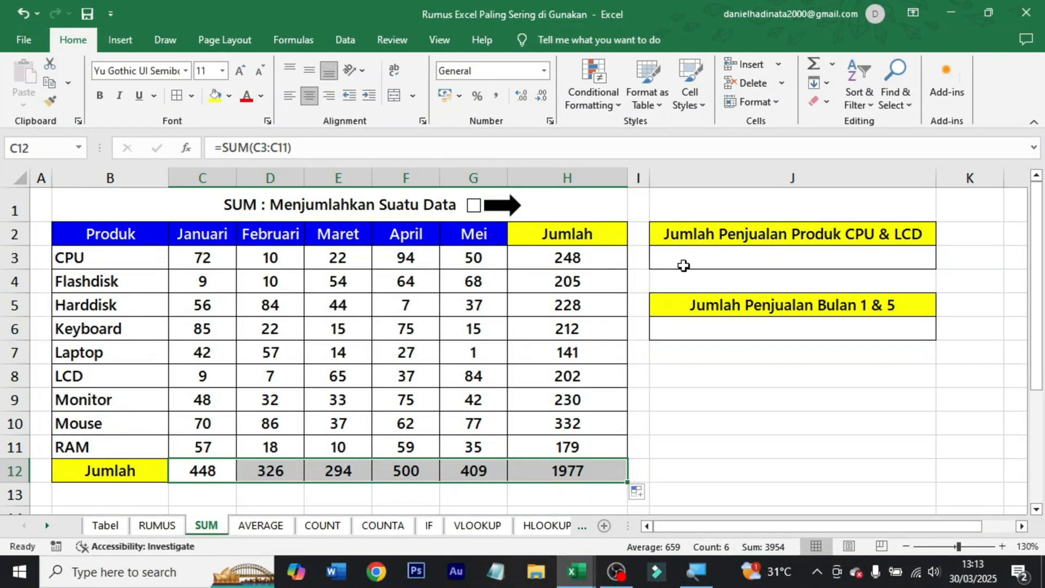
Step: Add the CPU and LCD sales totals in cell J3 with =SUM(H3;H8)
{"action": "left_click", "coordinate": [689, 261]}
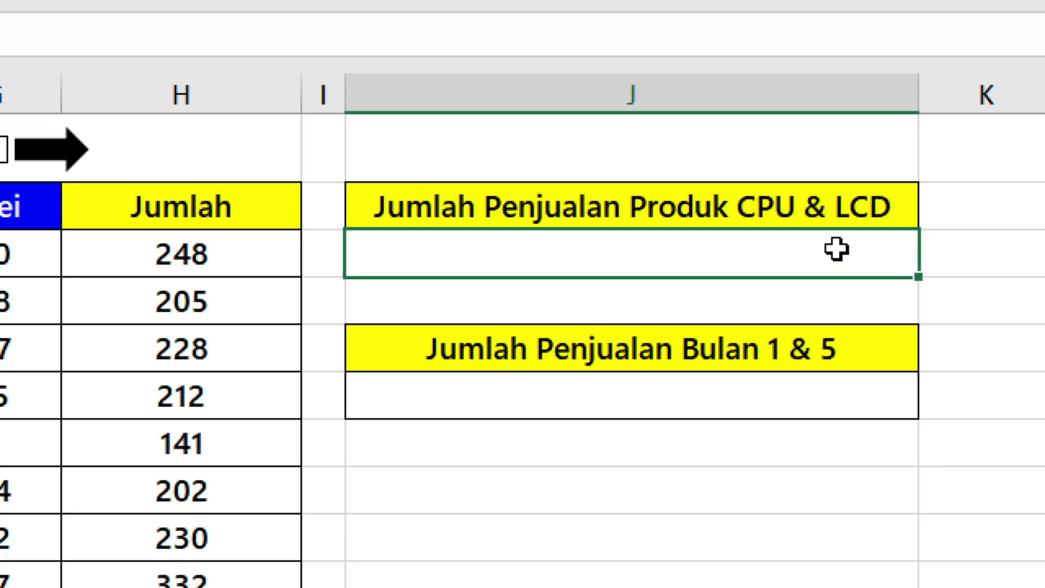
{"action": "type", "text": "="}
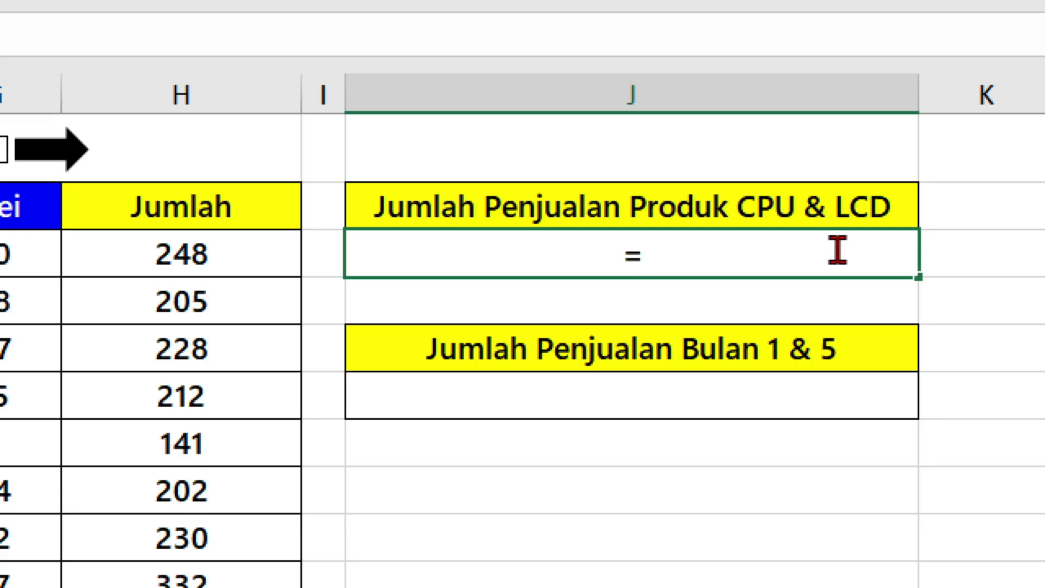
{"action": "type", "text": "sum"}
{"action": "key", "text": "Tab"}
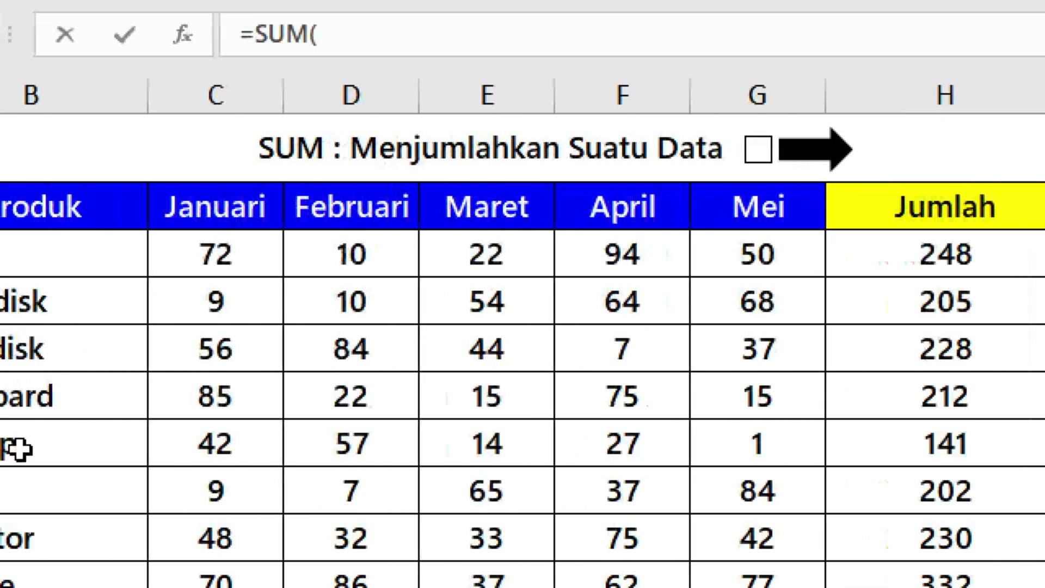
{"action": "left_click", "coordinate": [919, 256]}
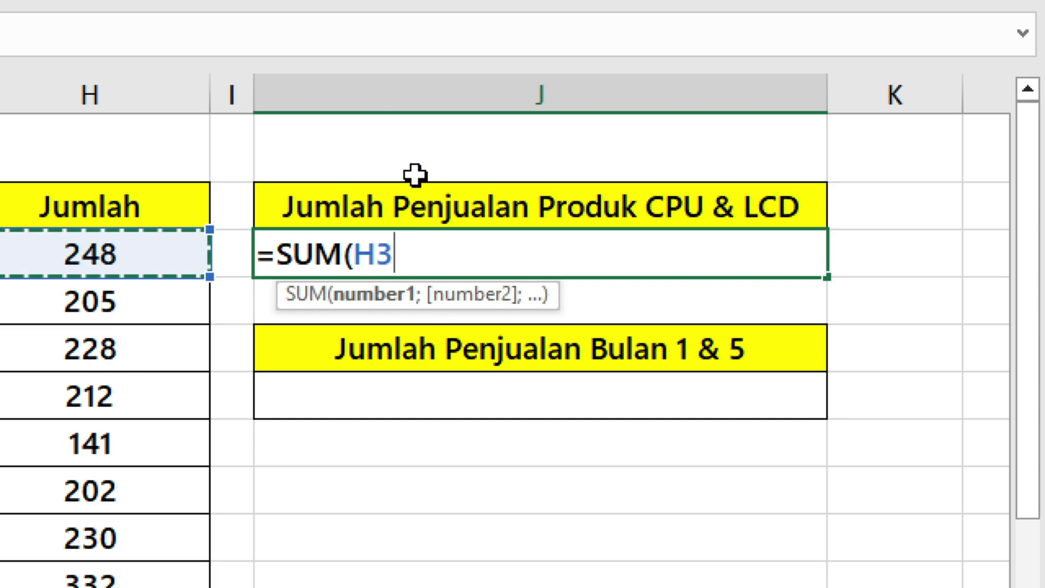
{"action": "type", "text": ";"}
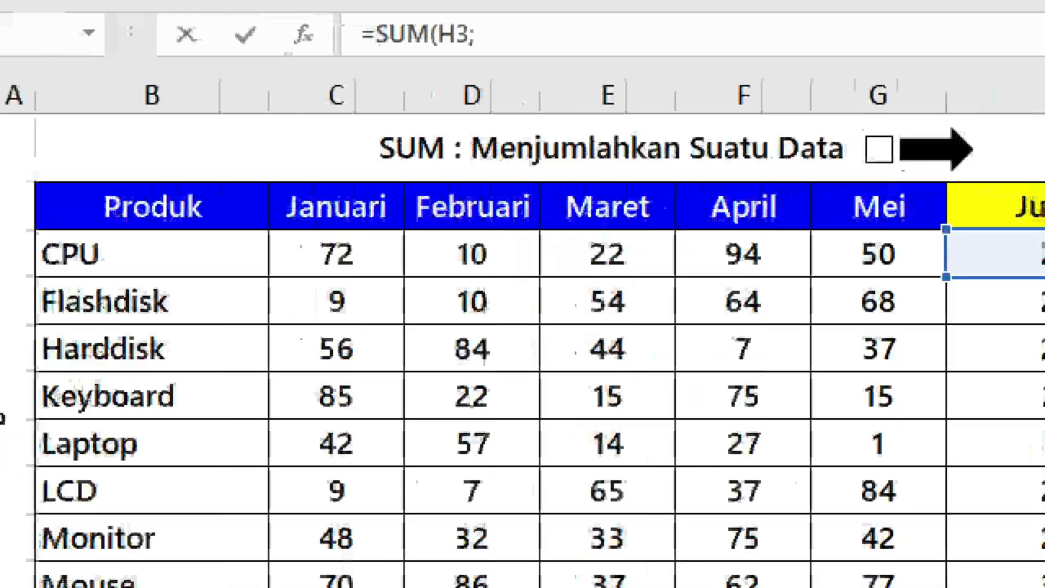
{"action": "left_click", "coordinate": [958, 492]}
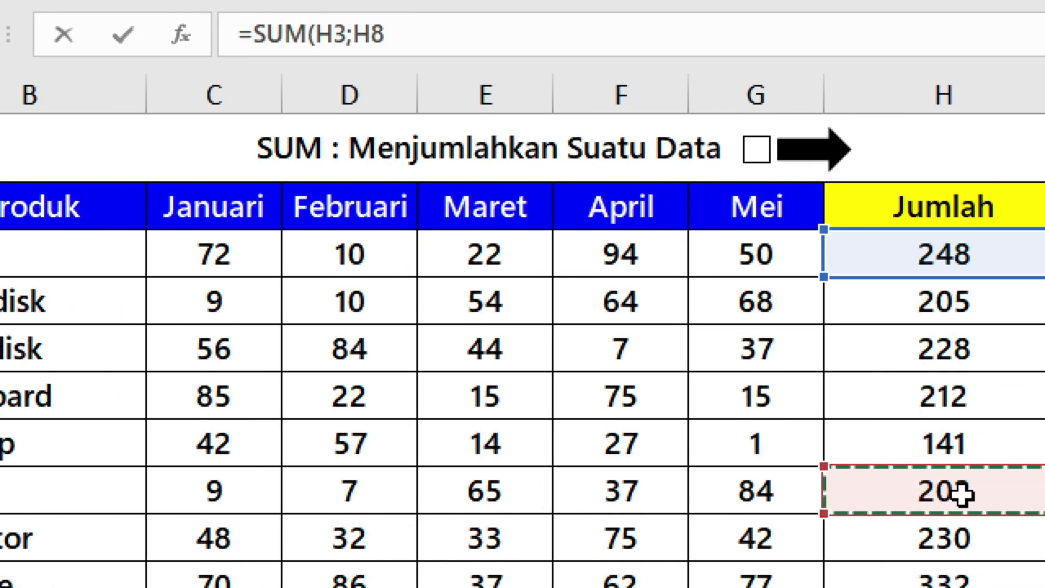
{"action": "type", "text": ")"}
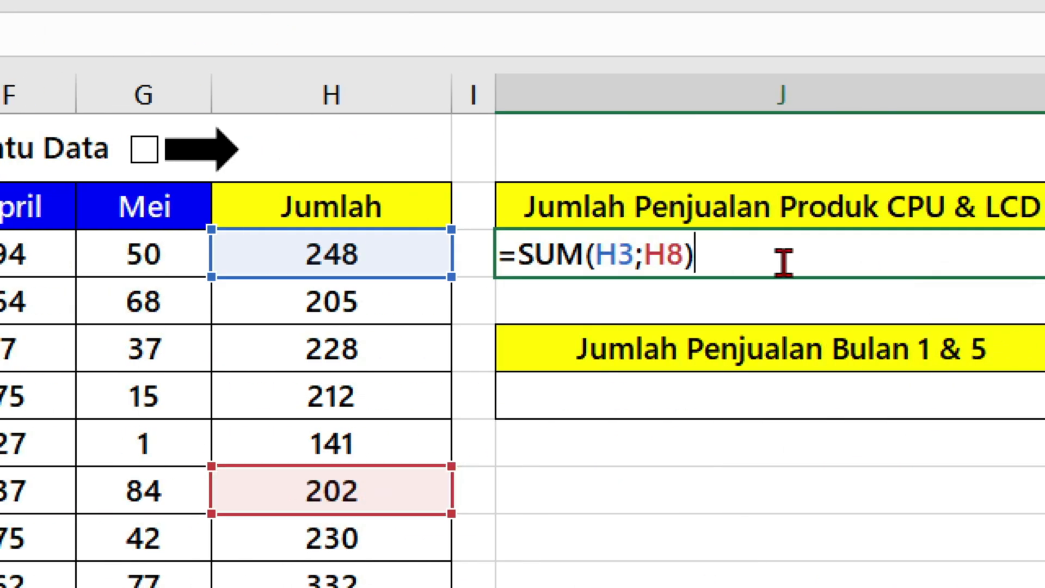
{"action": "key", "text": "ctrl+Return"}
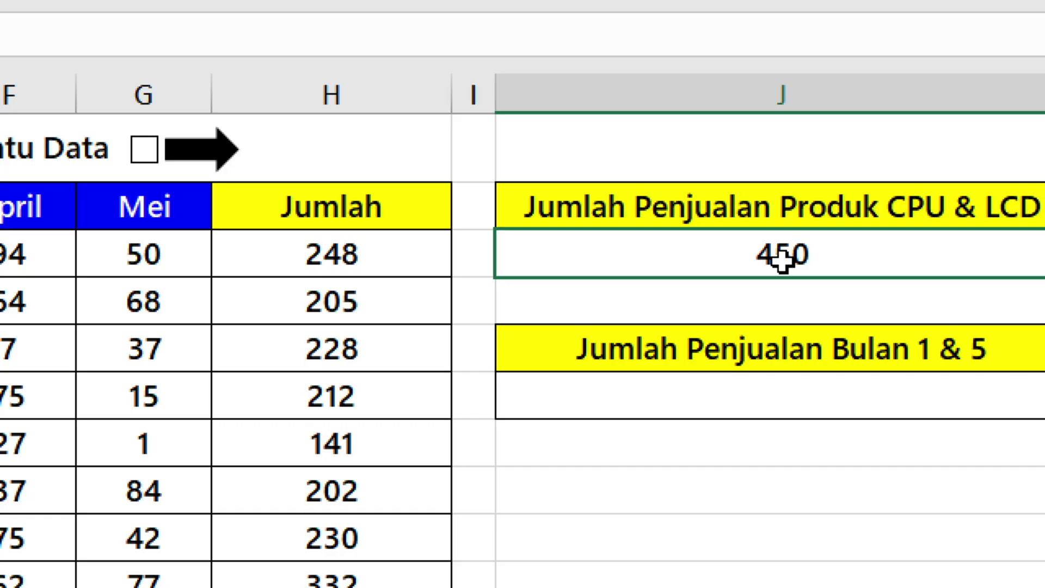
Step: Add the sales totals for months 1 and 5 in cell J6 with =SUM(C12;G12)
{"action": "left_click", "coordinate": [919, 401]}
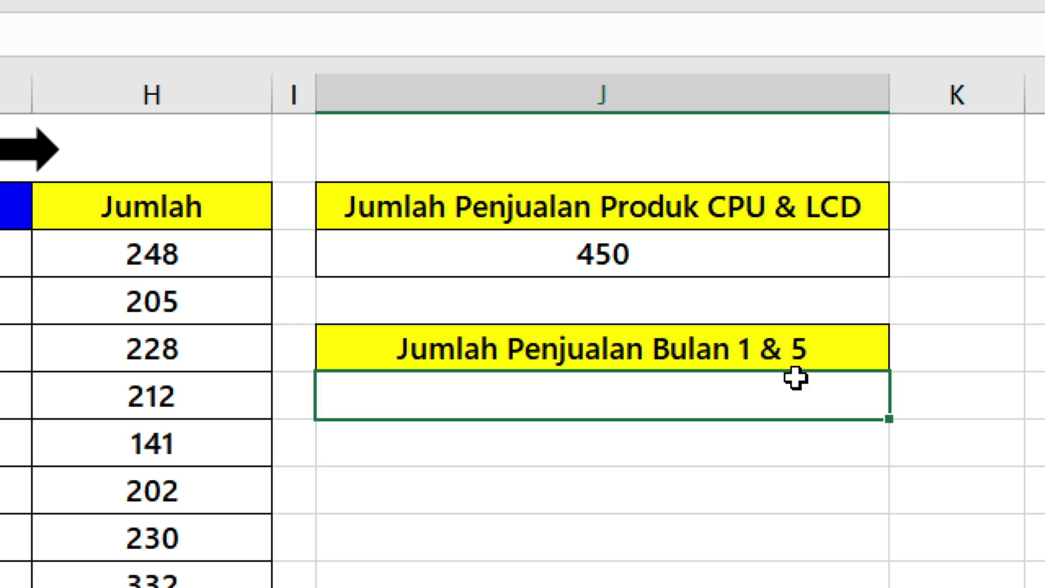
{"action": "type", "text": "=sum"}
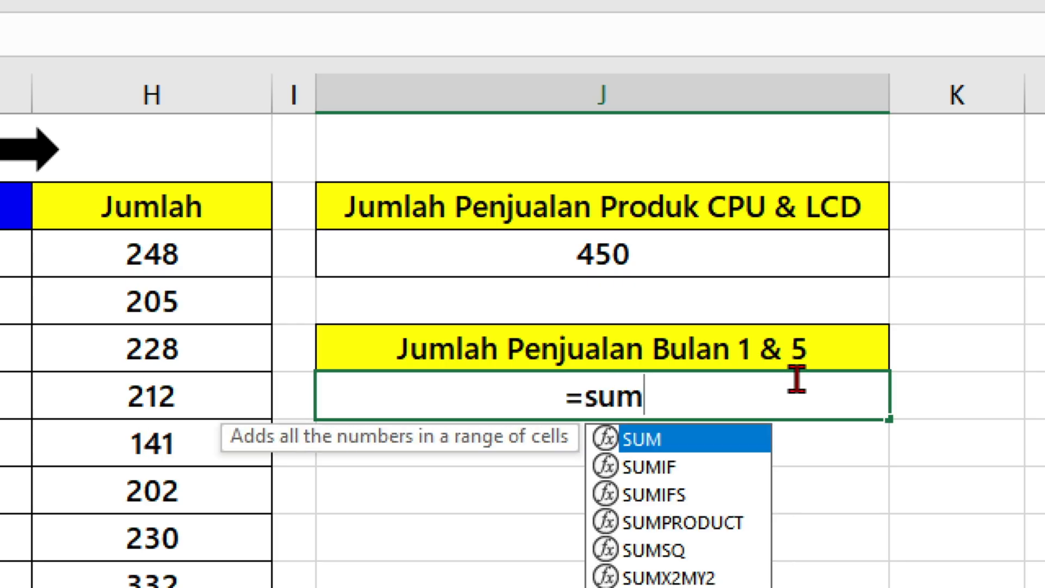
{"action": "key", "text": "Tab"}
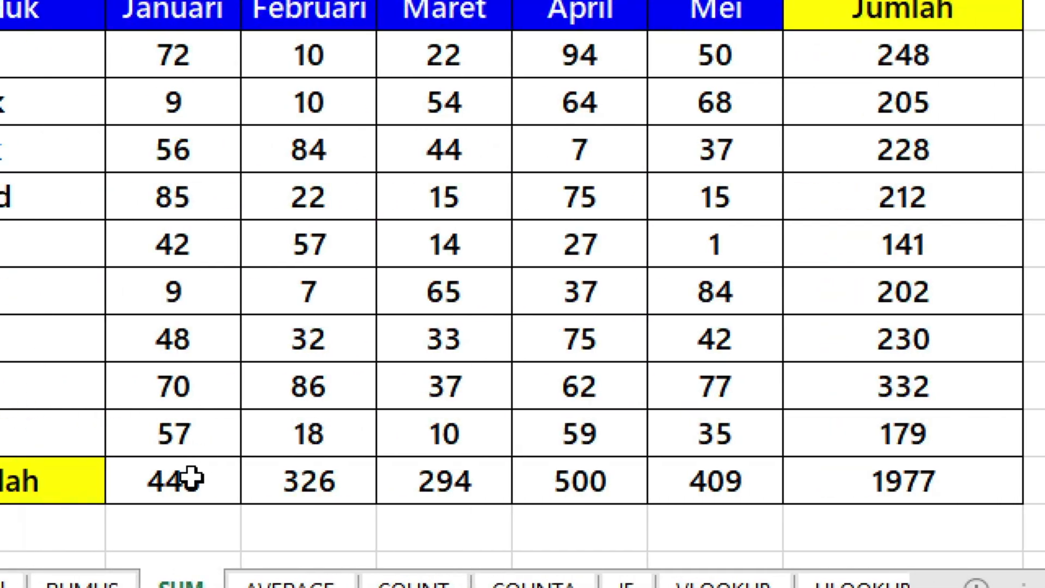
{"action": "left_click", "coordinate": [33, 480]}
{"action": "type", "text": ";"}
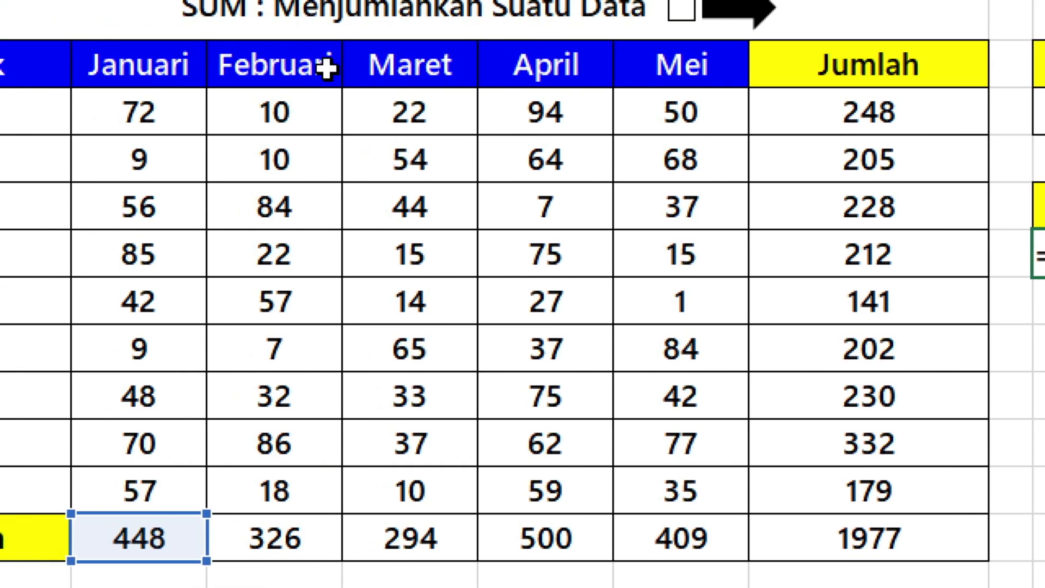
{"action": "left_click", "coordinate": [621, 539]}
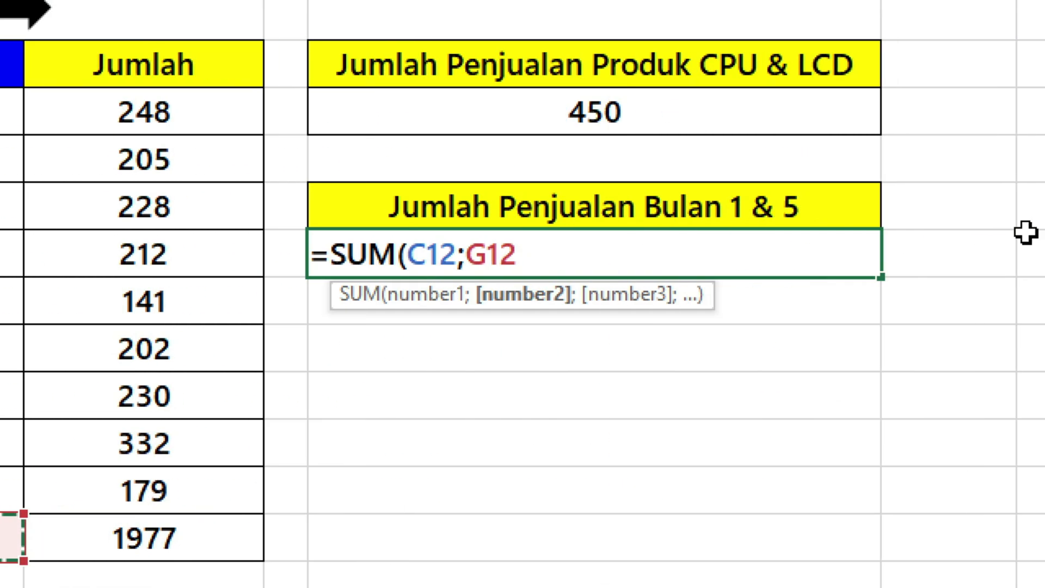
{"action": "type", "text": ")"}
{"action": "key", "text": "Return"}
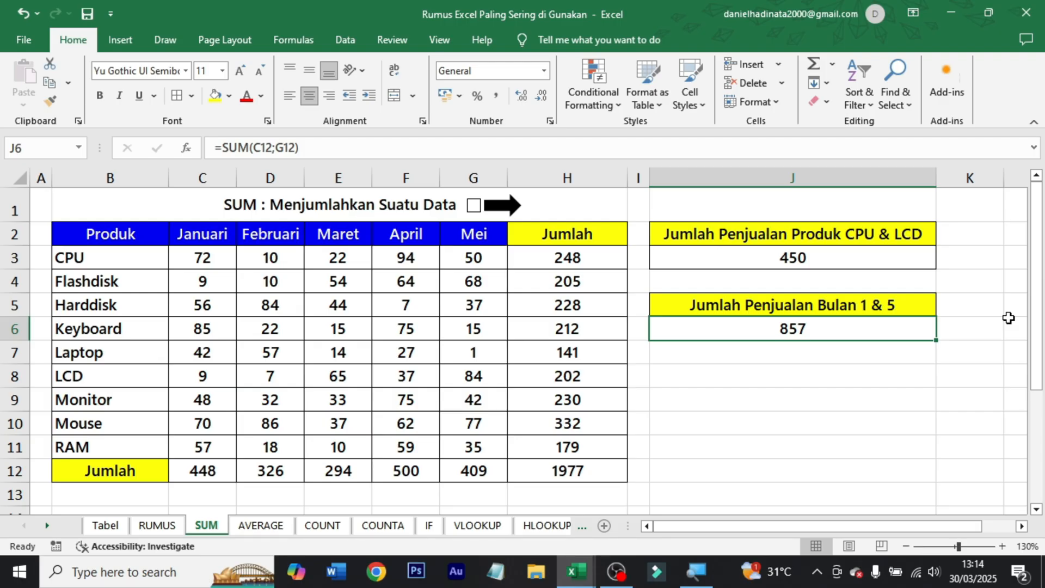
Step: Set the CPU sales for Januari in cell C3 to 1250 and inspect the SUM formula in cell H3
{"action": "left_click", "coordinate": [212, 263]}
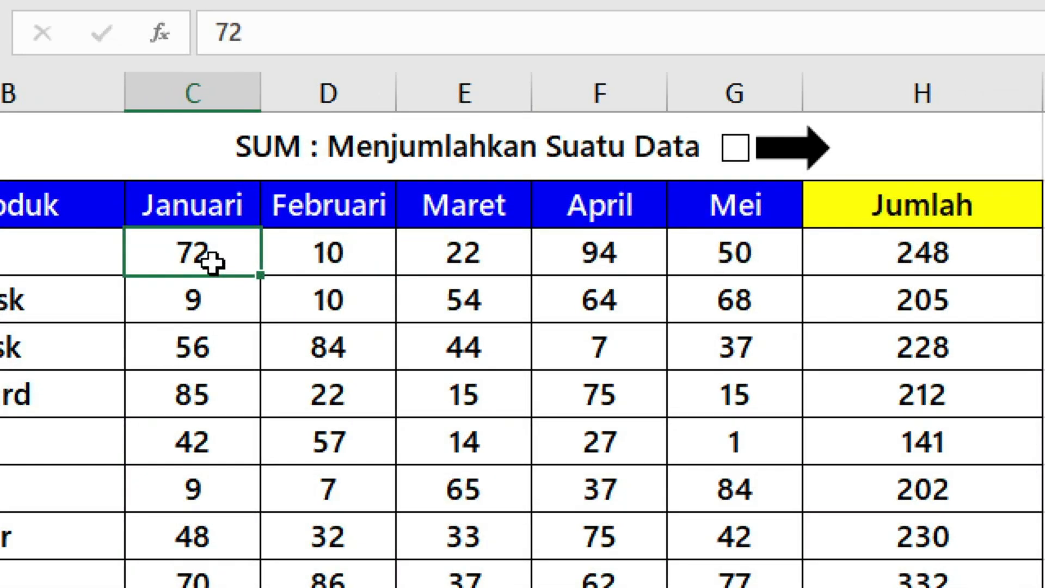
{"action": "type", "text": "1250"}
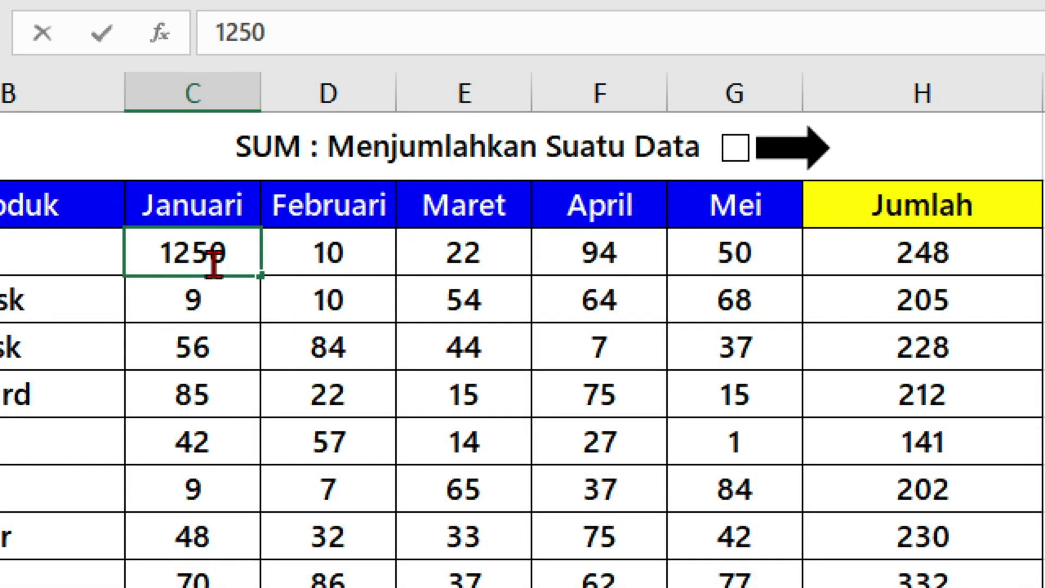
{"action": "key", "text": "ctrl+Return"}
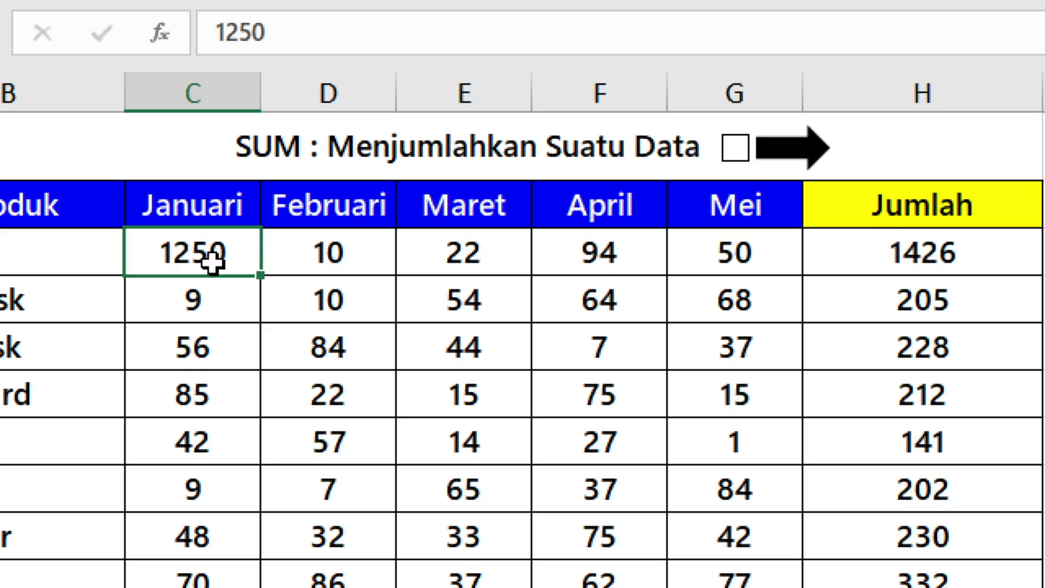
{"action": "left_click", "coordinate": [874, 255]}
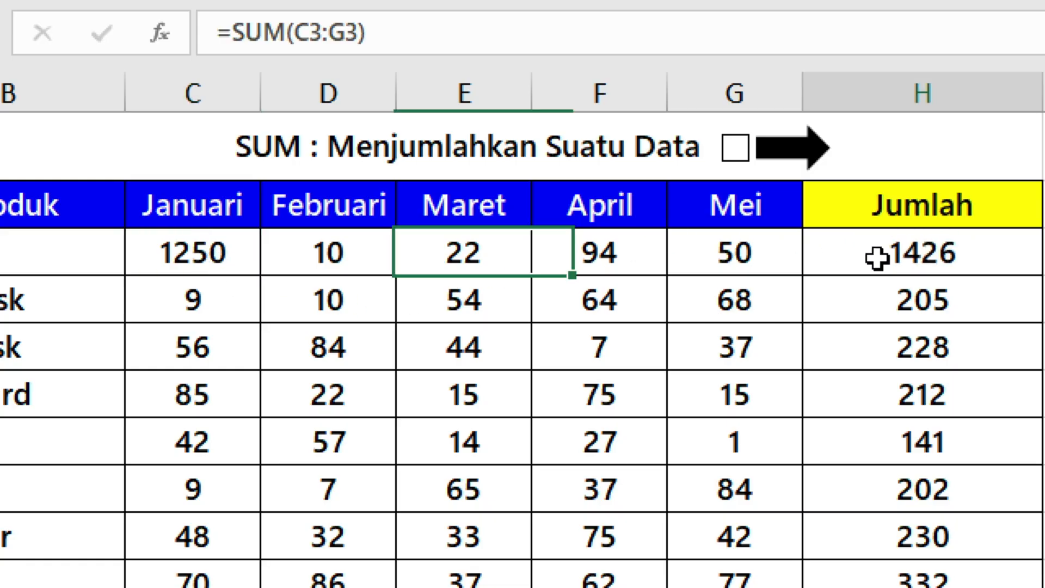
{"action": "double_click", "coordinate": [874, 253]}
{"action": "key", "text": "Escape"}
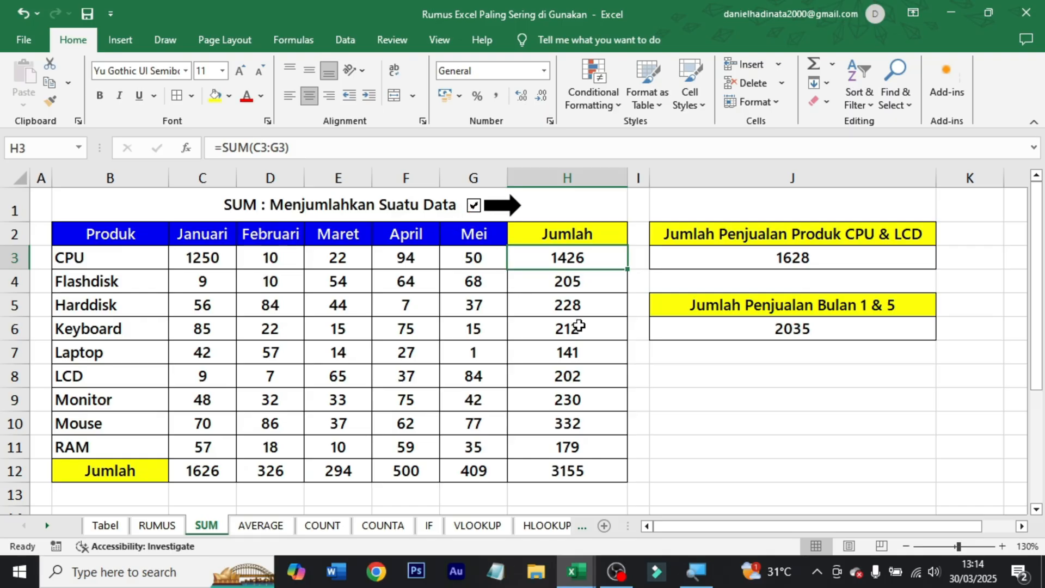
Step: Follow the arrow link to the AVERAGE sheet and look over the product list and the CPU sales from Januari to Mei
{"action": "left_click", "coordinate": [514, 215]}
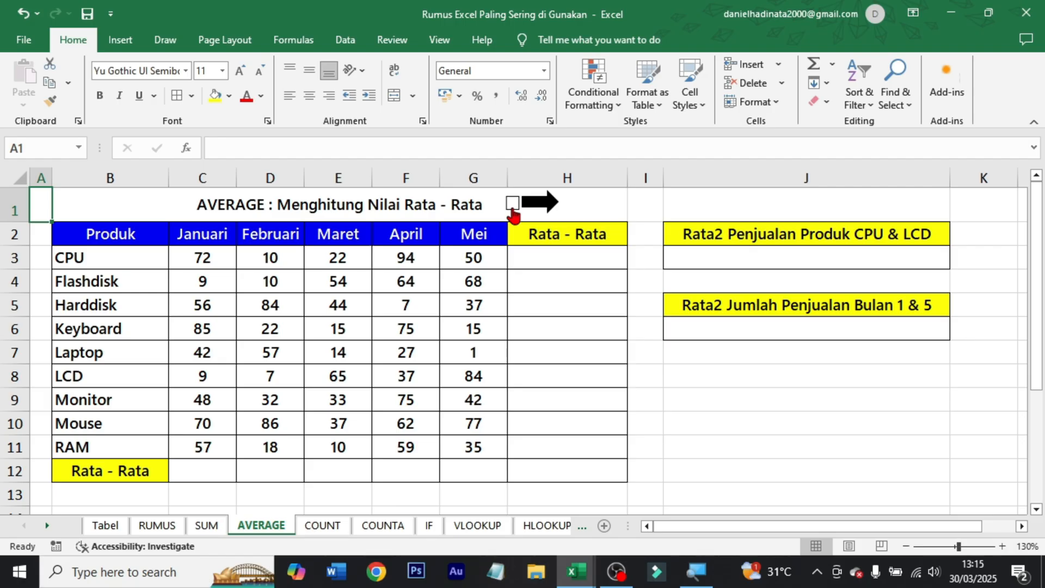
{"action": "left_click", "coordinate": [542, 251]}
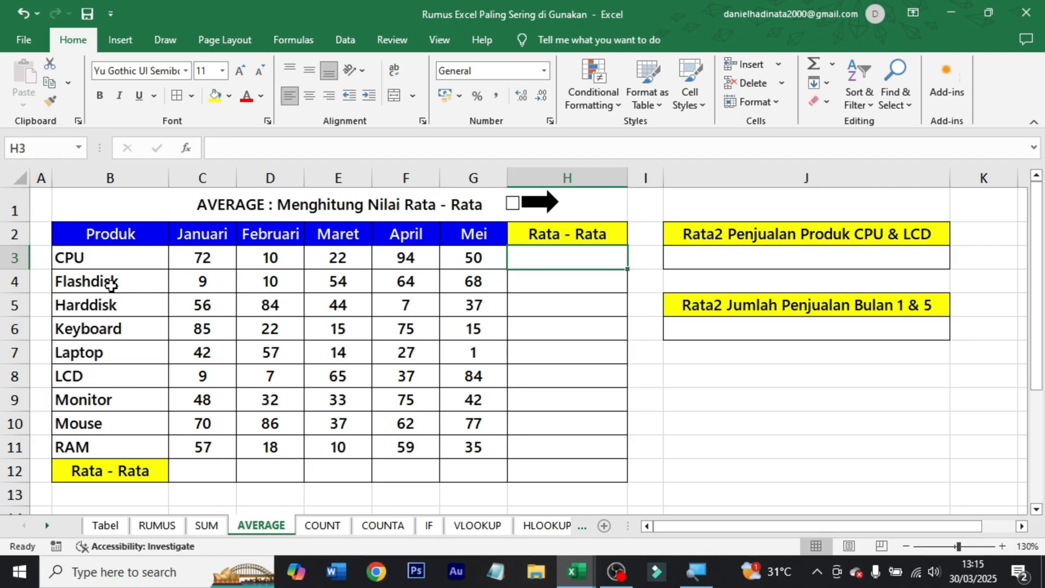
{"action": "left_click_drag", "start_coordinate": [112, 257], "coordinate": [127, 455]}
{"action": "left_click", "coordinate": [203, 257]}
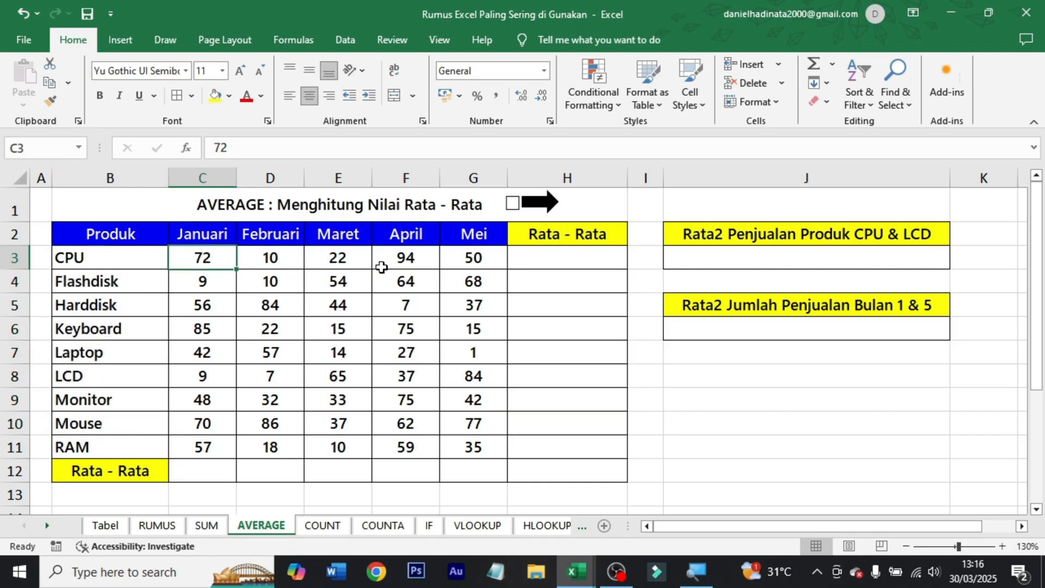
{"action": "left_click", "coordinate": [481, 264]}
Step: Average the CPU sales from Januari to Mei in cell H3 with =AVERAGE(C3:G3)
{"action": "left_click", "coordinate": [599, 264]}
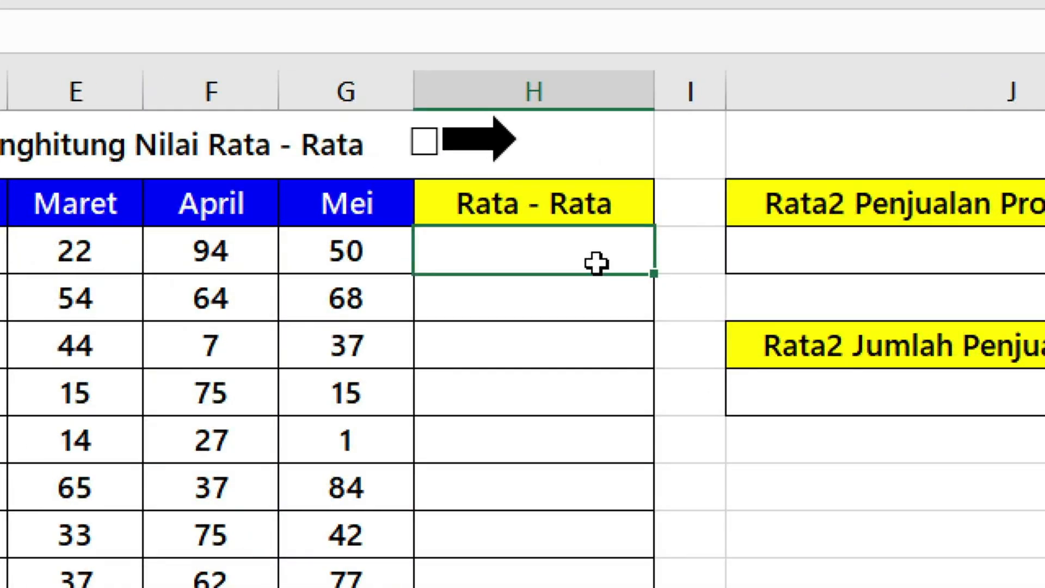
{"action": "type", "text": "="}
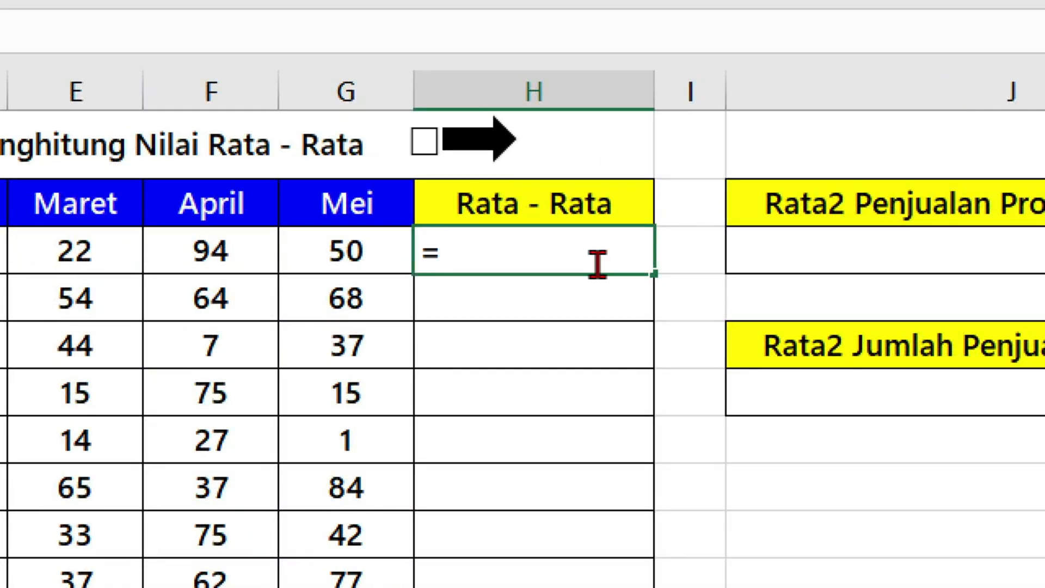
{"action": "type", "text": "average"}
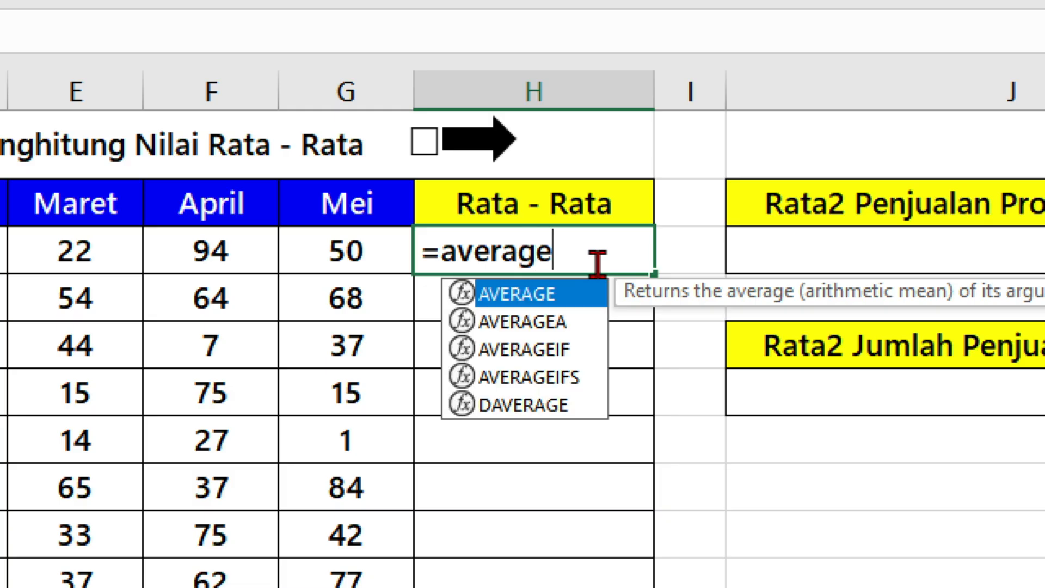
{"action": "key", "text": "Tab"}
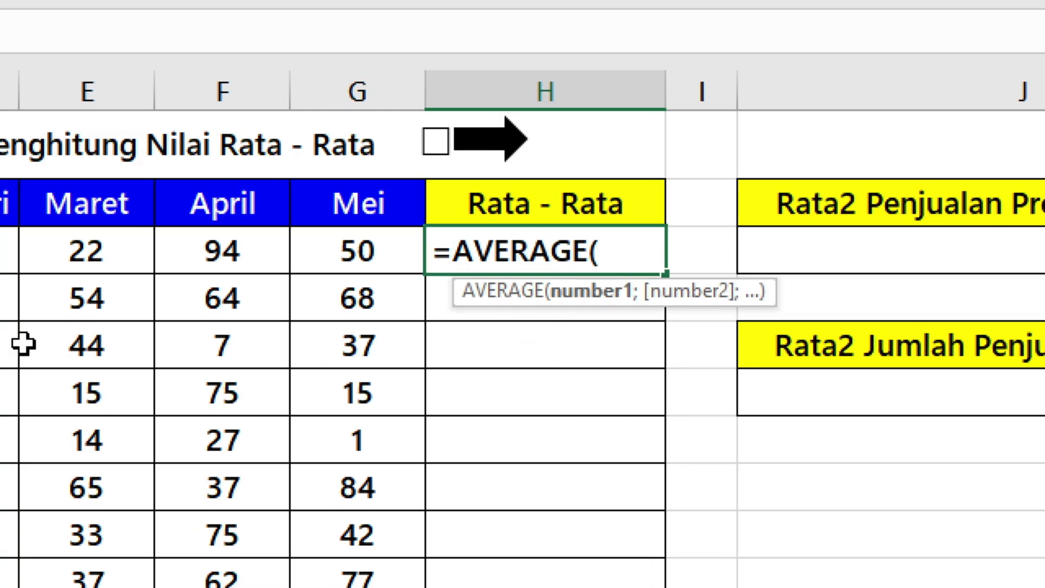
{"action": "left_click", "coordinate": [223, 253]}
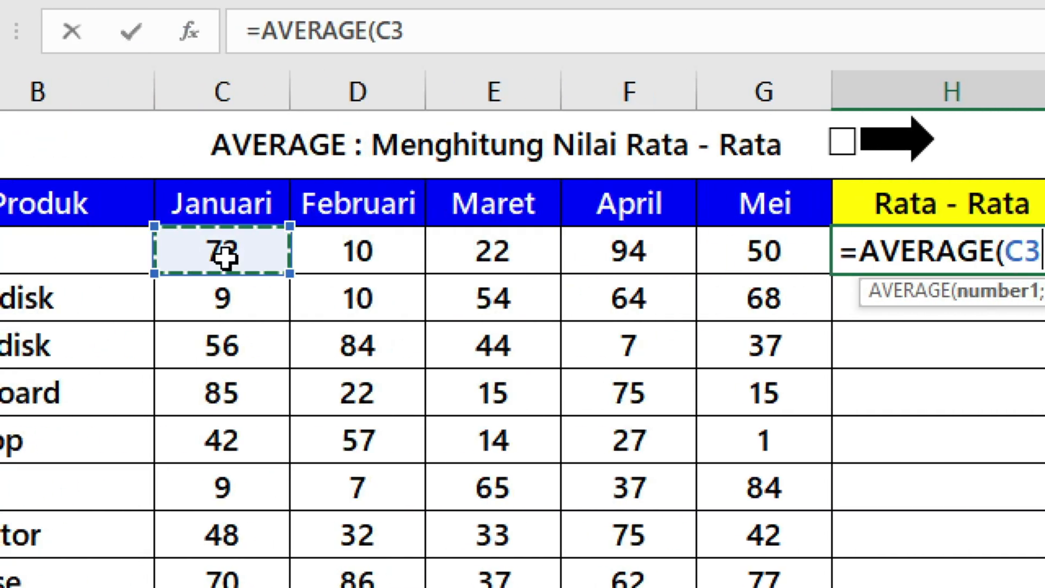
{"action": "left_click_drag", "start_coordinate": [223, 256], "coordinate": [737, 252]}
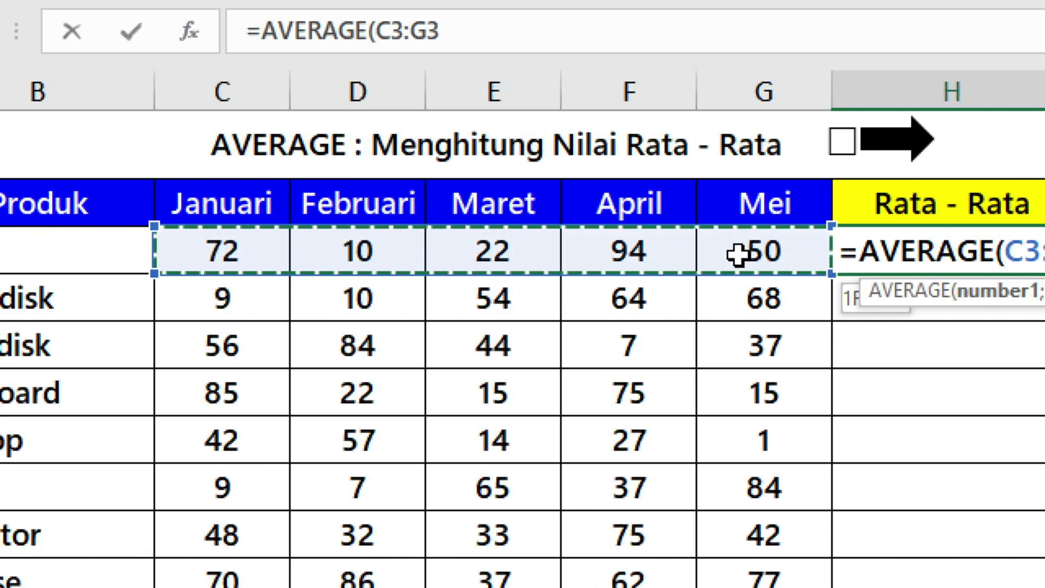
{"action": "type", "text": ")"}
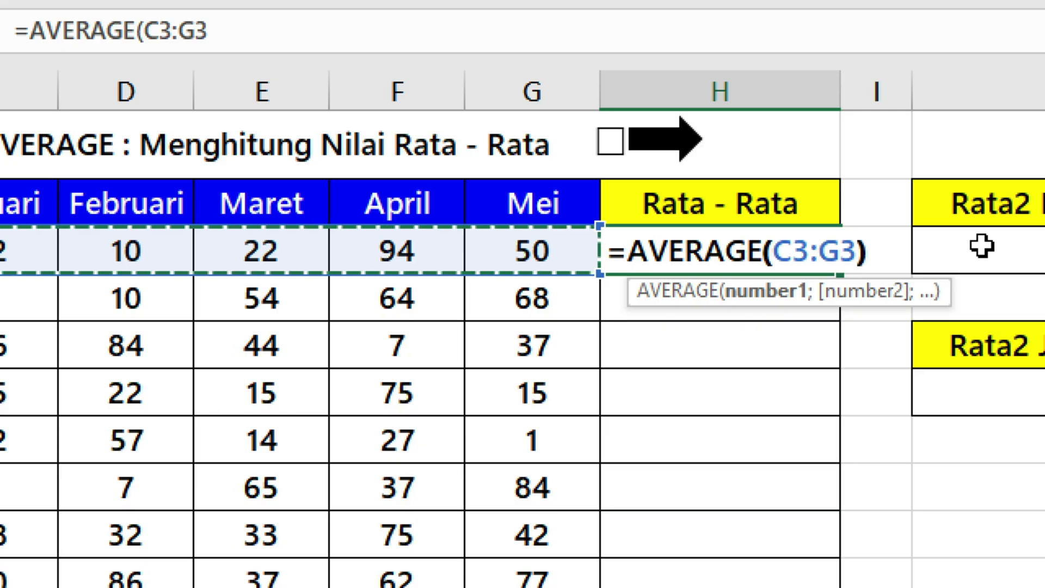
{"action": "key", "text": "ctrl+Return"}
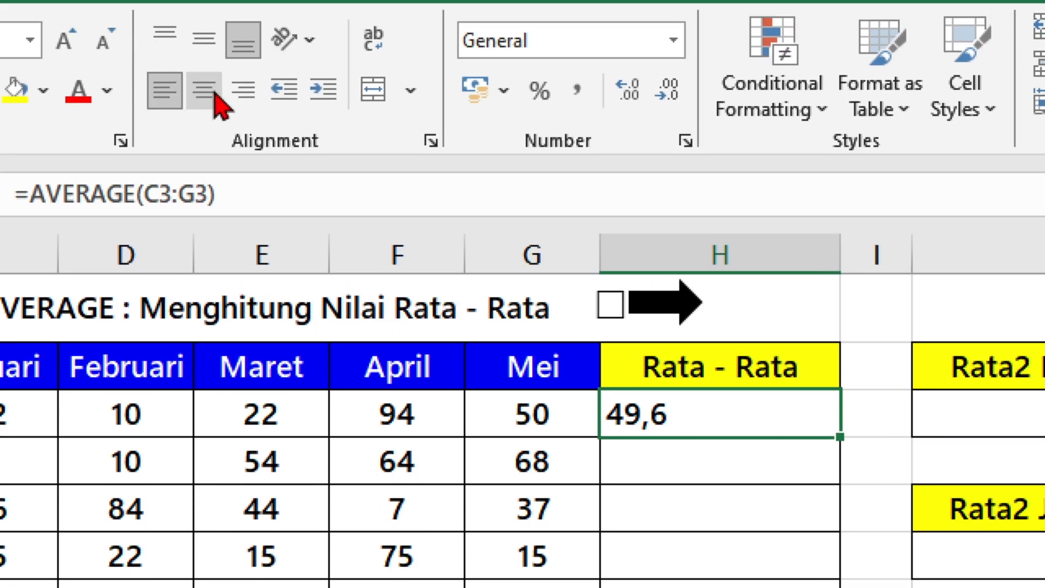
Step: Center the average in cell H3 and fill its formula down the Rata - Rata column through row 12
{"action": "left_click", "coordinate": [206, 90]}
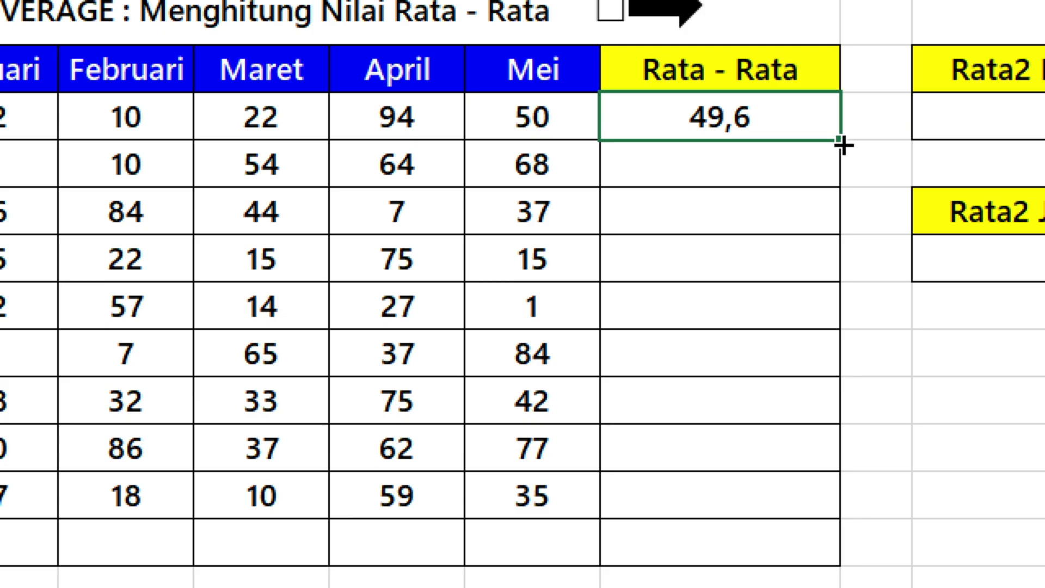
{"action": "double_click", "coordinate": [841, 142]}
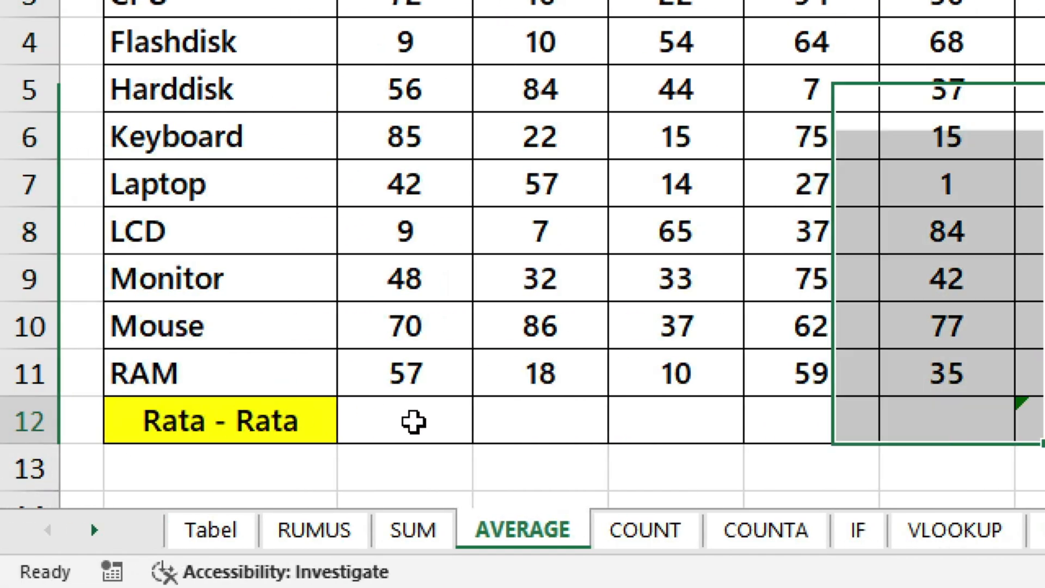
Step: Average the Januari sales in cell C12 with =AVERAGE(C3:C11) and fill the formula across through H12
{"action": "left_click", "coordinate": [413, 422]}
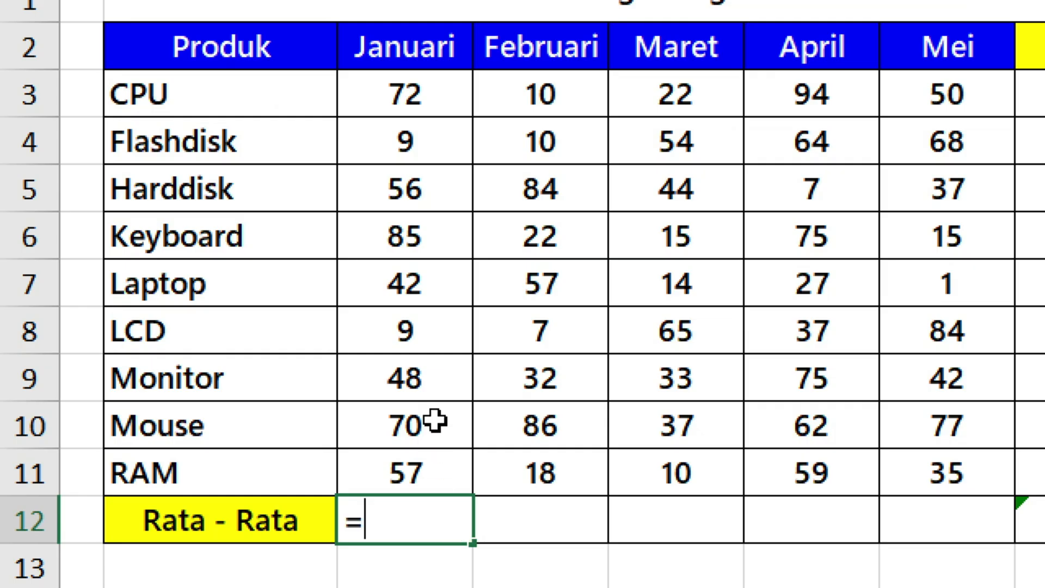
{"action": "type", "text": "=average"}
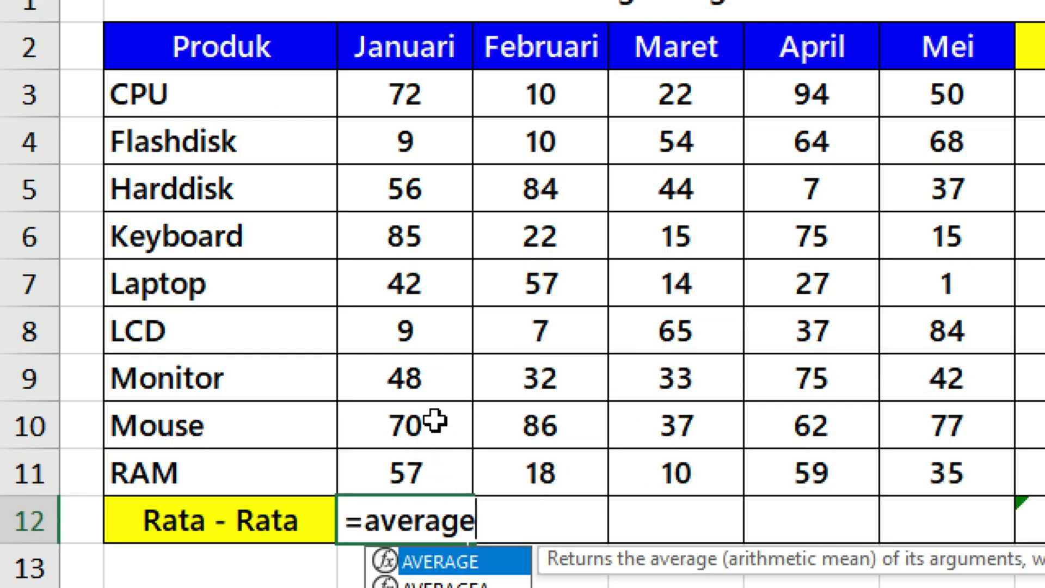
{"action": "key", "text": "Tab"}
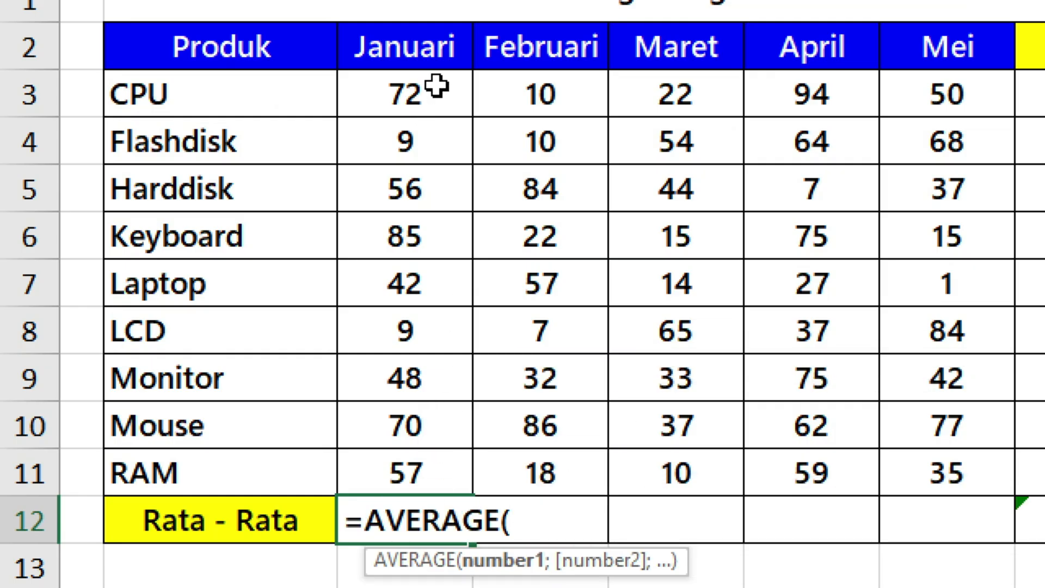
{"action": "left_click_drag", "start_coordinate": [436, 86], "coordinate": [420, 464]}
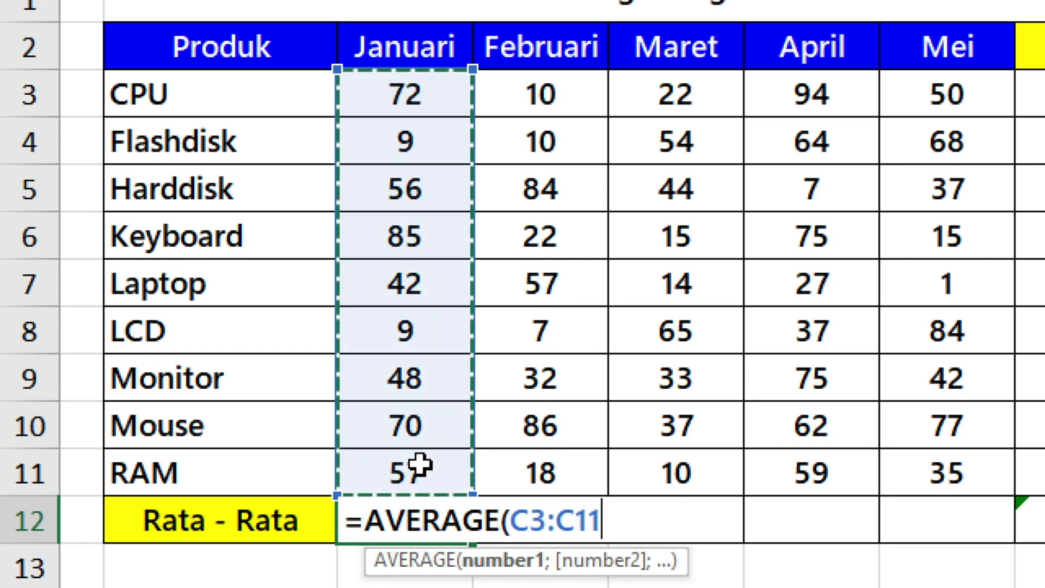
{"action": "type", "text": ")"}
{"action": "key", "text": "Return"}
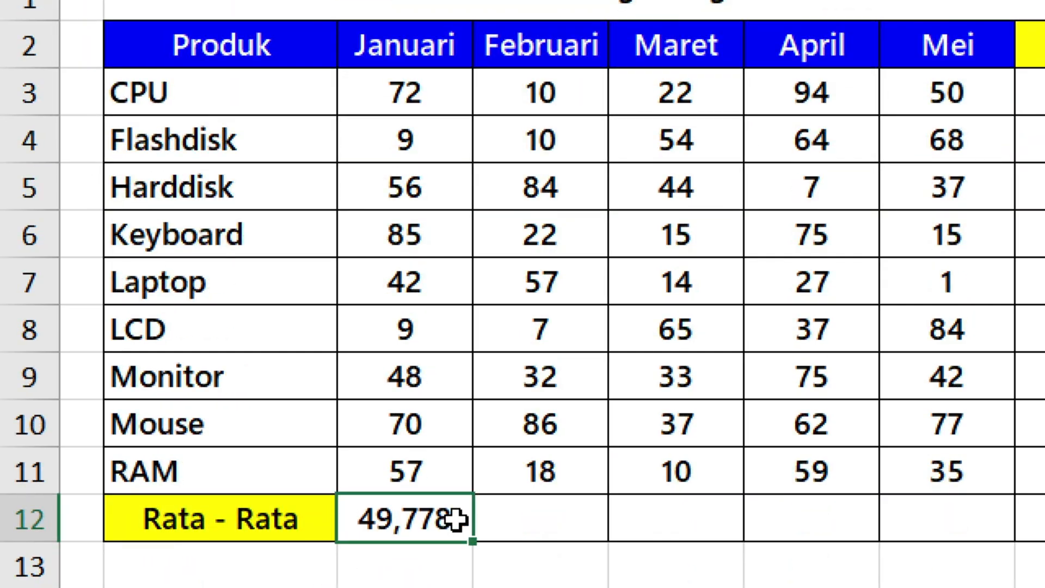
{"action": "left_click_drag", "start_coordinate": [471, 541], "coordinate": [1044, 528]}
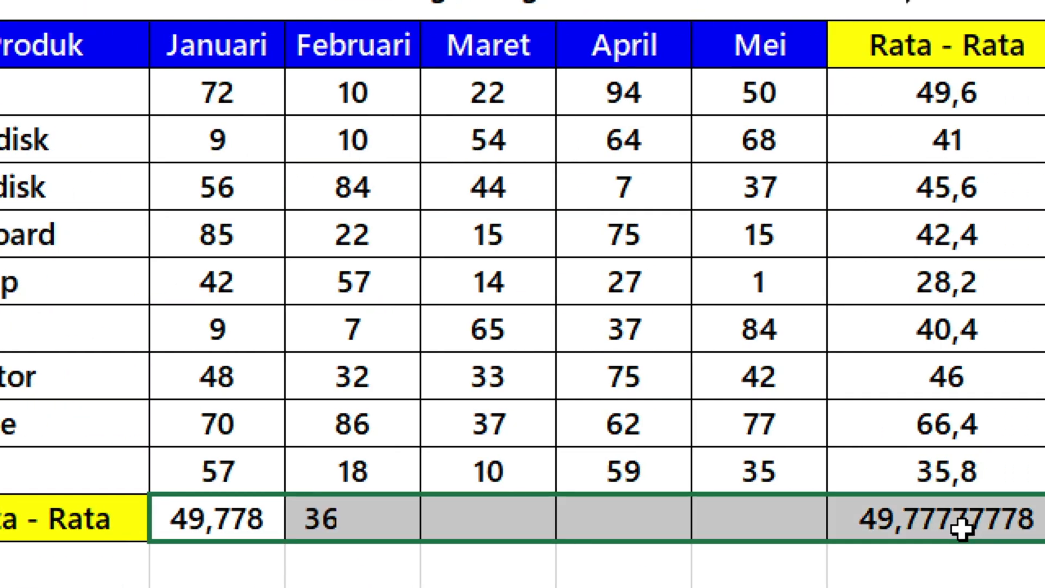
{"action": "left_click_drag", "start_coordinate": [962, 528], "coordinate": [1012, 520]}
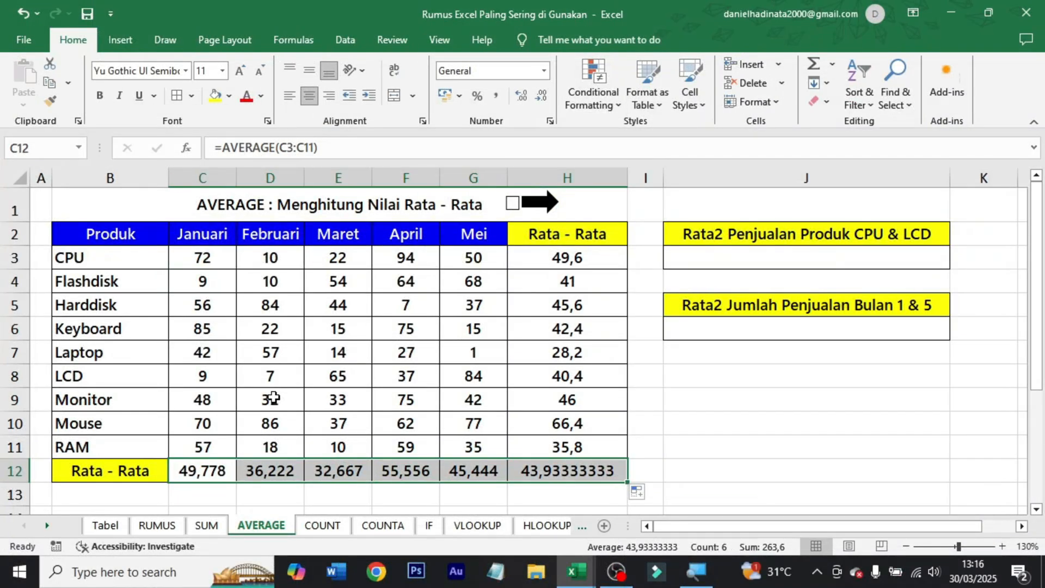
Step: Average the CPU and LCD sales averages in cell J3 with =AVERAGE(H3;H8)
{"action": "left_click", "coordinate": [735, 253]}
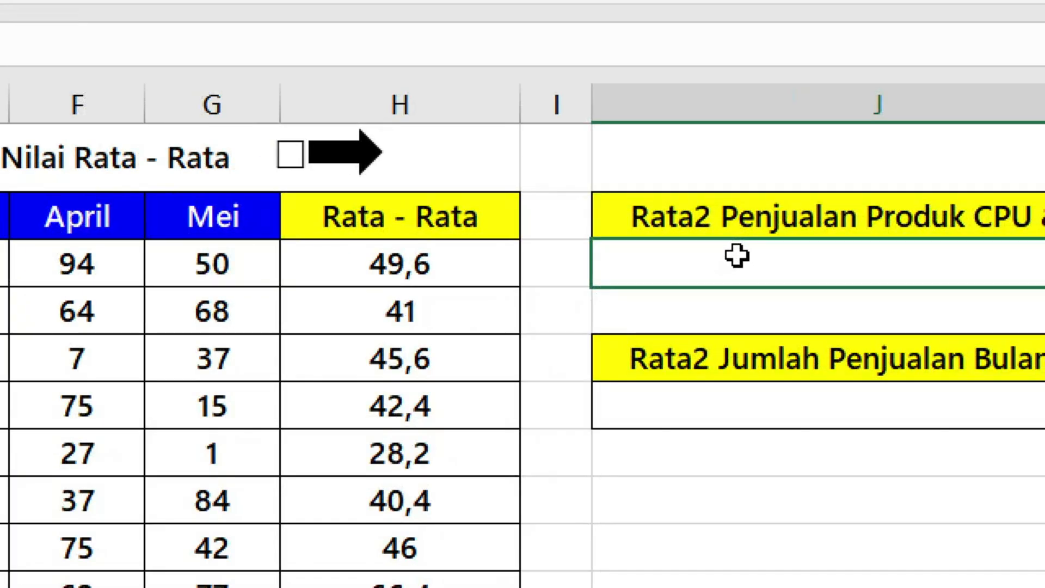
{"action": "double_click", "coordinate": [736, 253]}
{"action": "type", "text": "="}
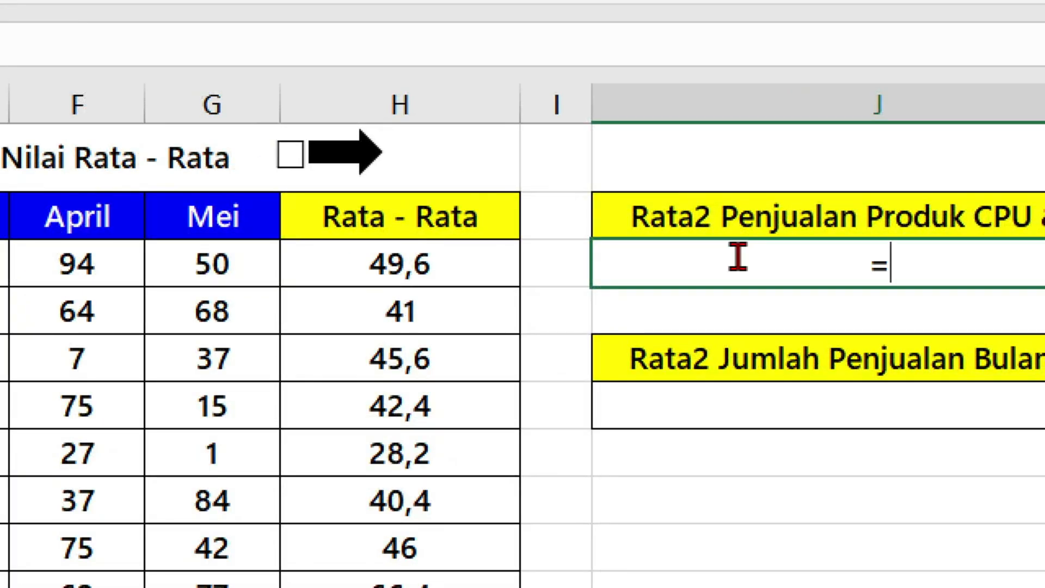
{"action": "type", "text": "average"}
{"action": "key", "text": "Tab"}
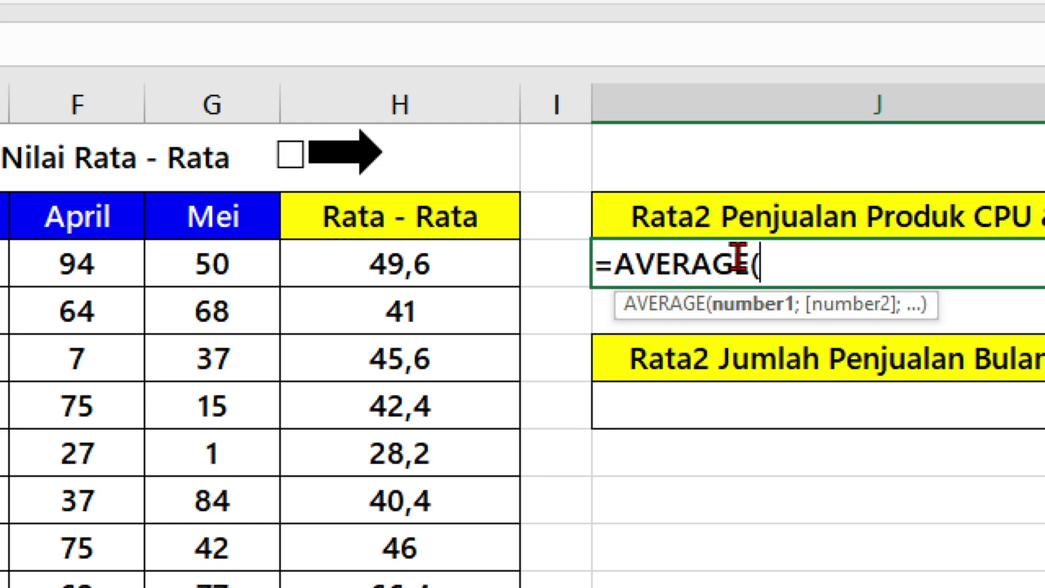
{"action": "left_click", "coordinate": [451, 259]}
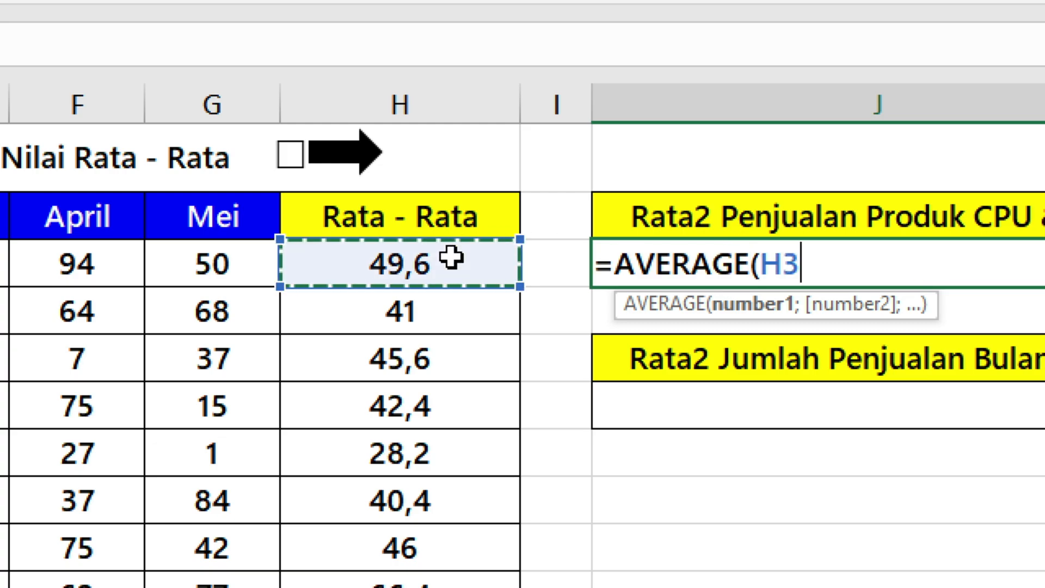
{"action": "type", "text": ";"}
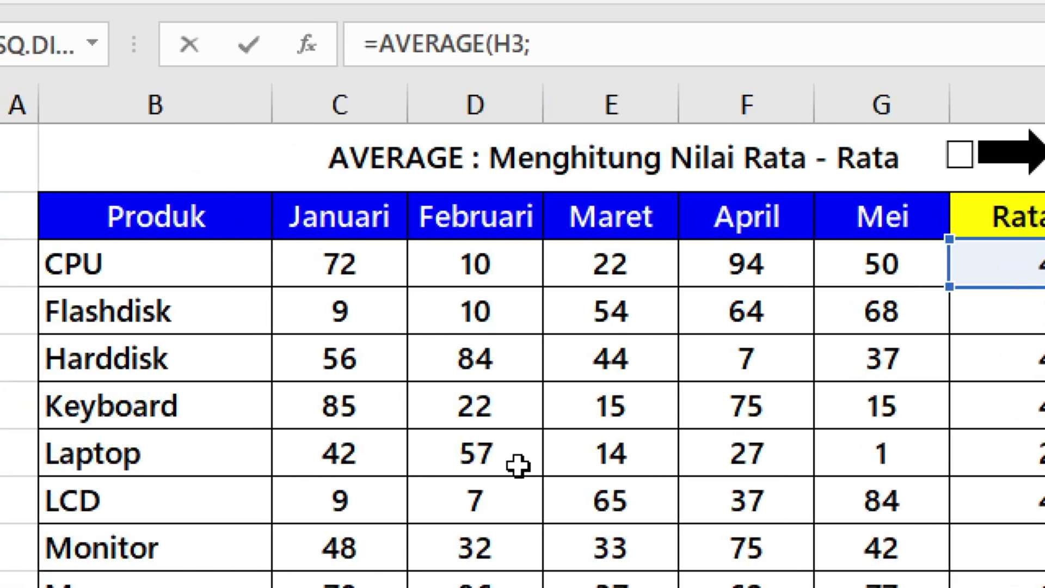
{"action": "left_click", "coordinate": [934, 497]}
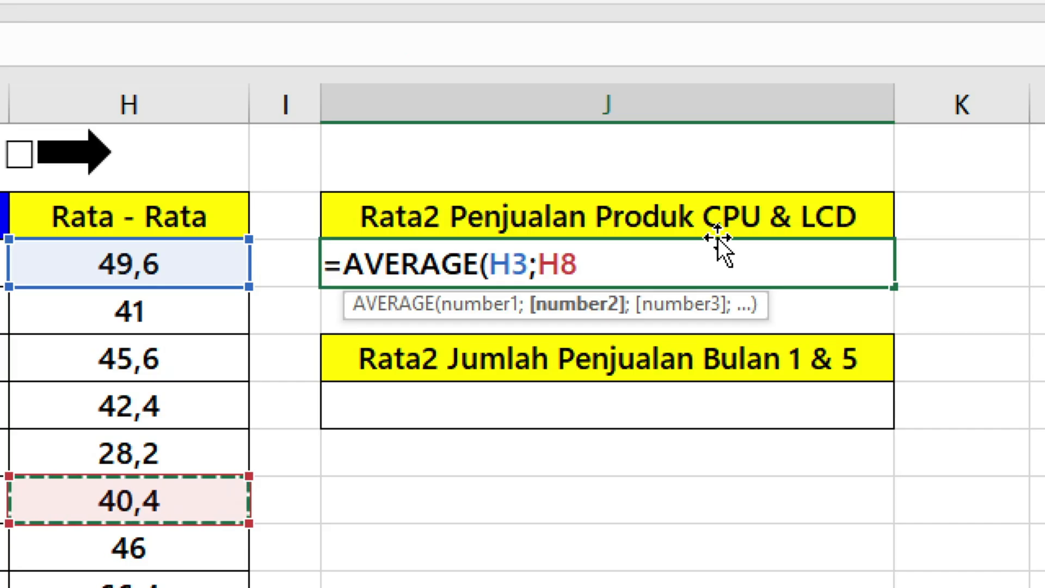
{"action": "type", "text": ")"}
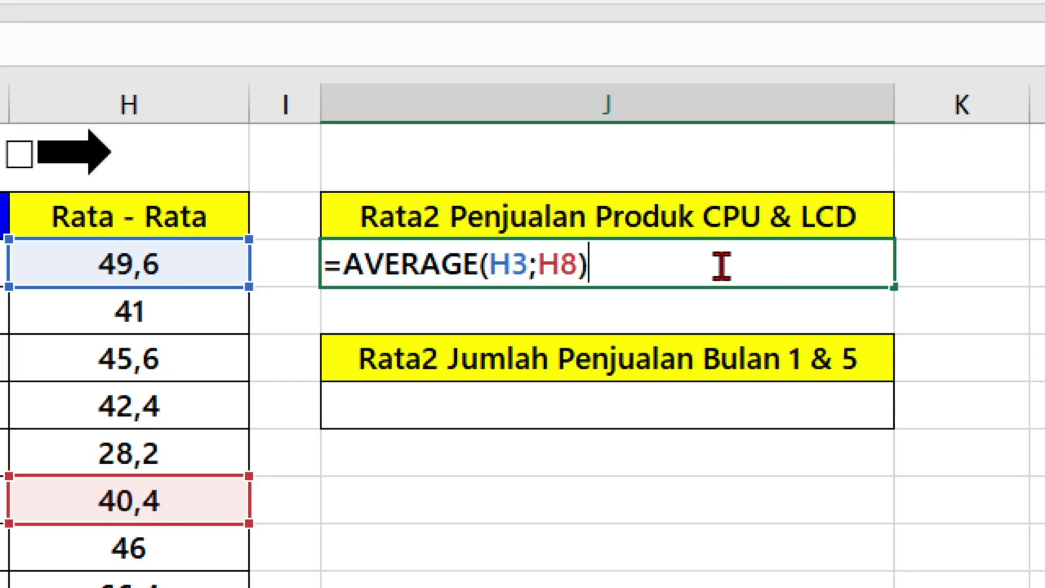
{"action": "key", "text": "ctrl+Return"}
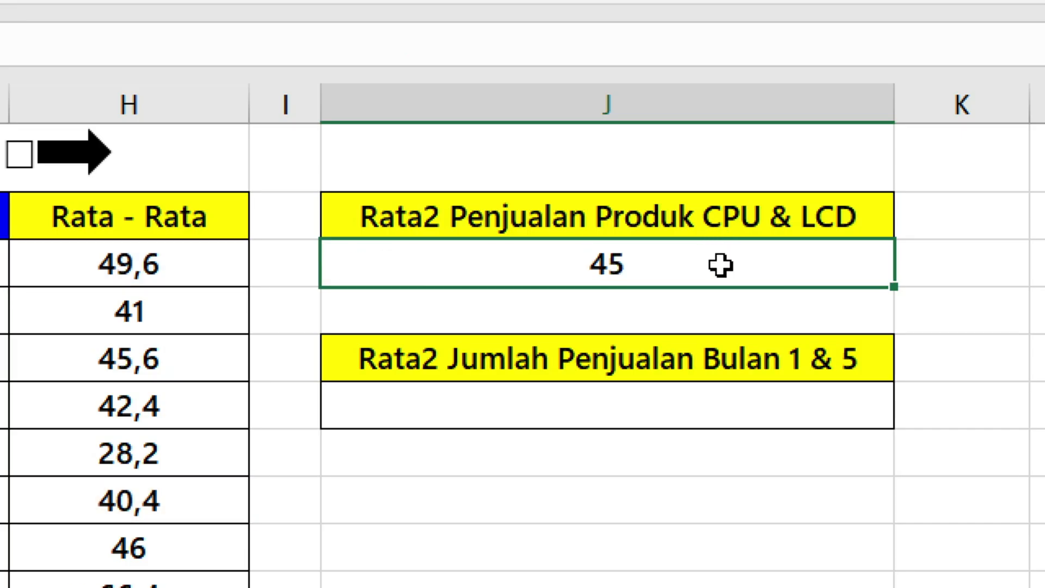
Step: Average the Januari and Mei sales averages in cell J6 with =AVERAGE(C12;G12)
{"action": "left_click", "coordinate": [698, 410]}
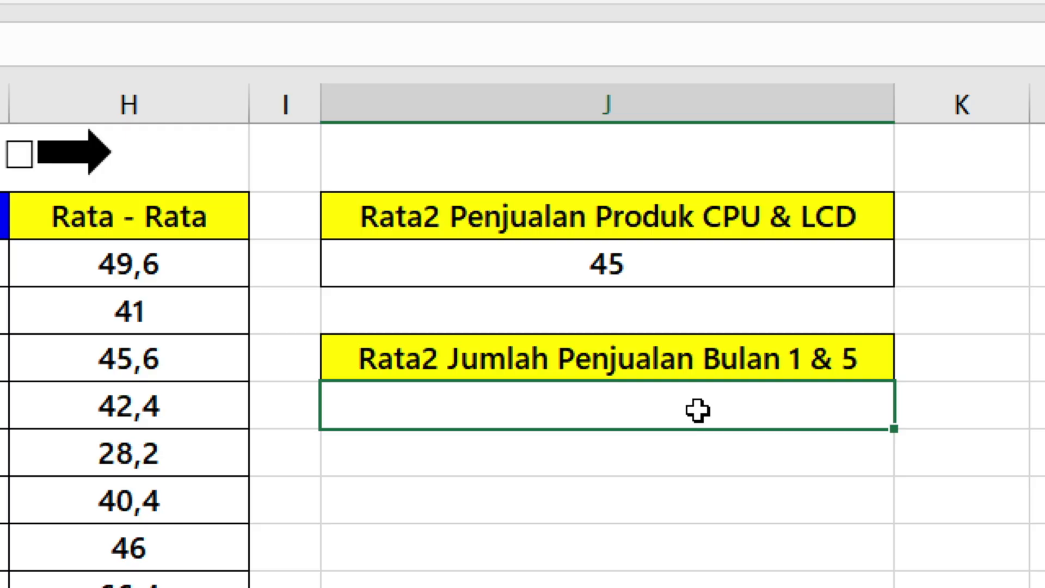
{"action": "type", "text": "=ave"}
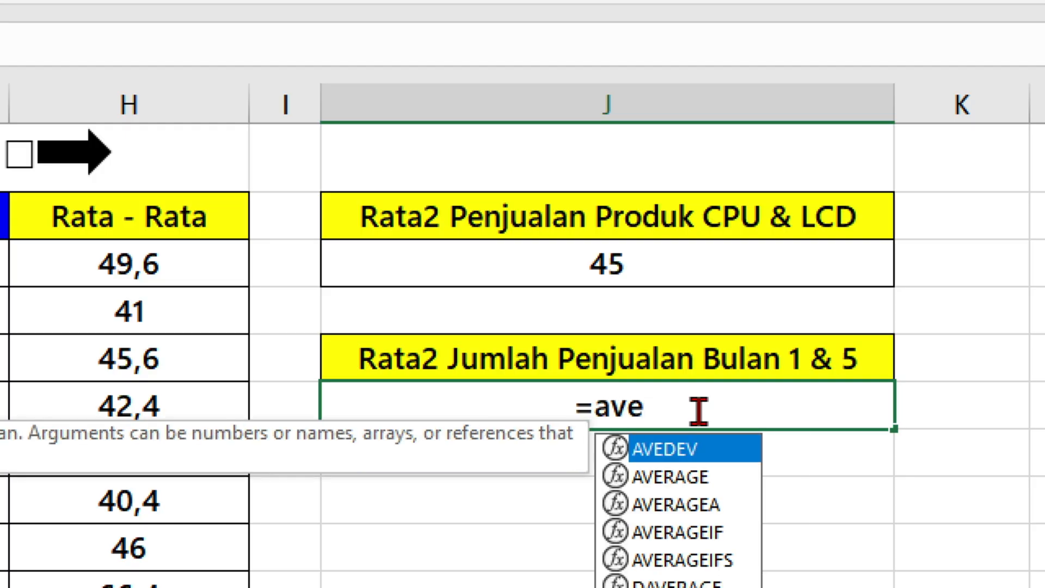
{"action": "key", "text": "Down"}
{"action": "key", "text": "Tab"}
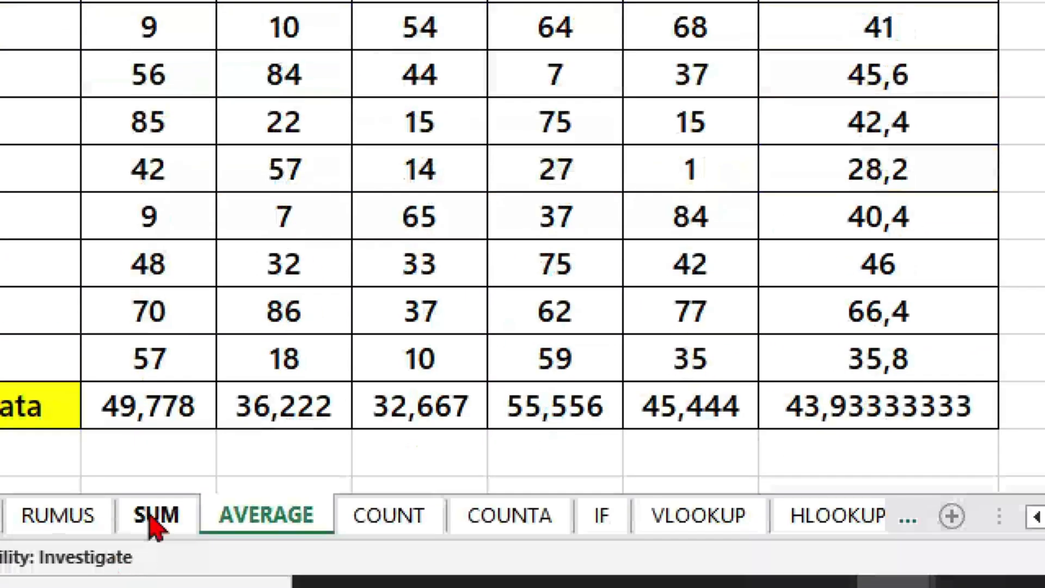
{"action": "left_click", "coordinate": [171, 413]}
{"action": "type", "text": ";"}
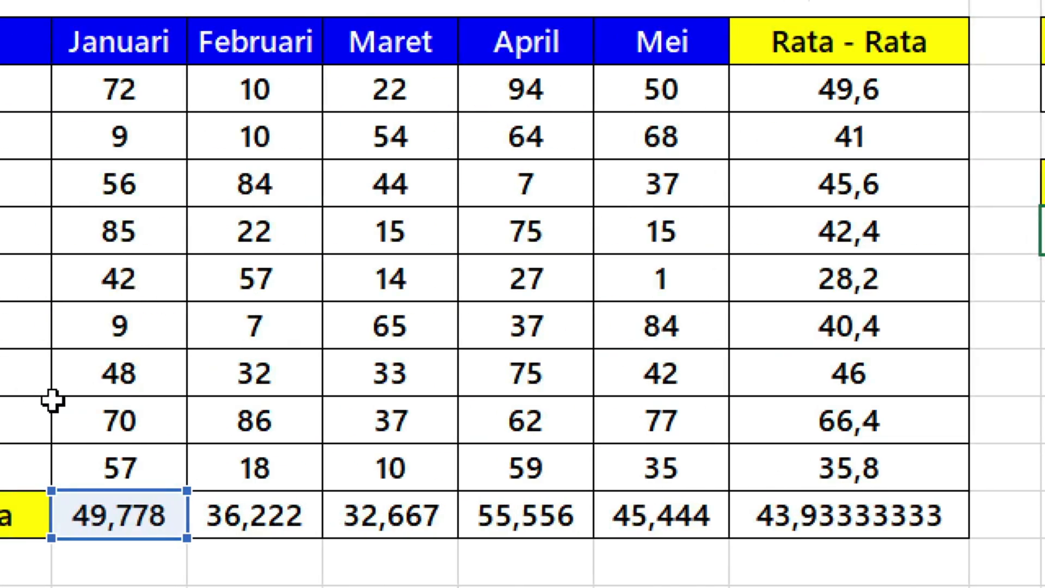
{"action": "left_click", "coordinate": [689, 493]}
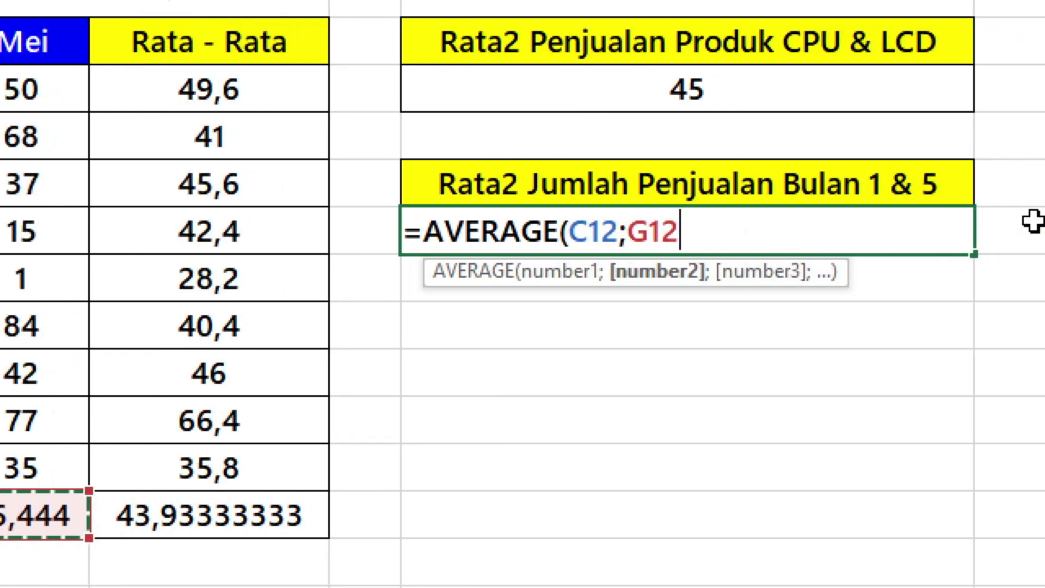
{"action": "type", "text": ")"}
{"action": "key", "text": "ctrl+Return"}
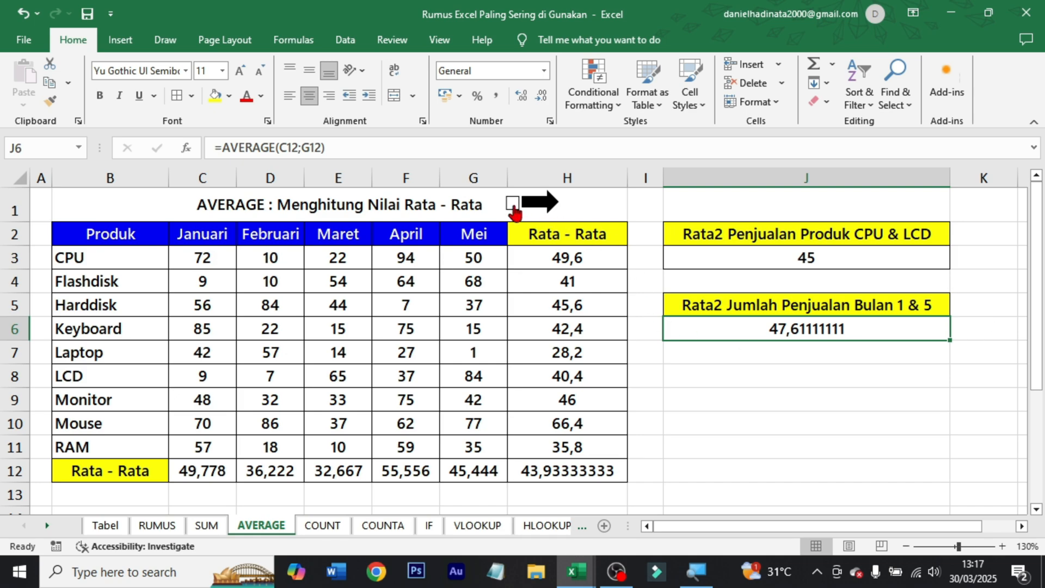
Step: Tick the checkbox beside the AVERAGE heading, follow its arrow to the COUNT sheet, and look through the Nomor Induk Siswa column
{"action": "left_click", "coordinate": [511, 204]}
{"action": "left_click", "coordinate": [551, 213]}
{"action": "left_click", "coordinate": [457, 283]}
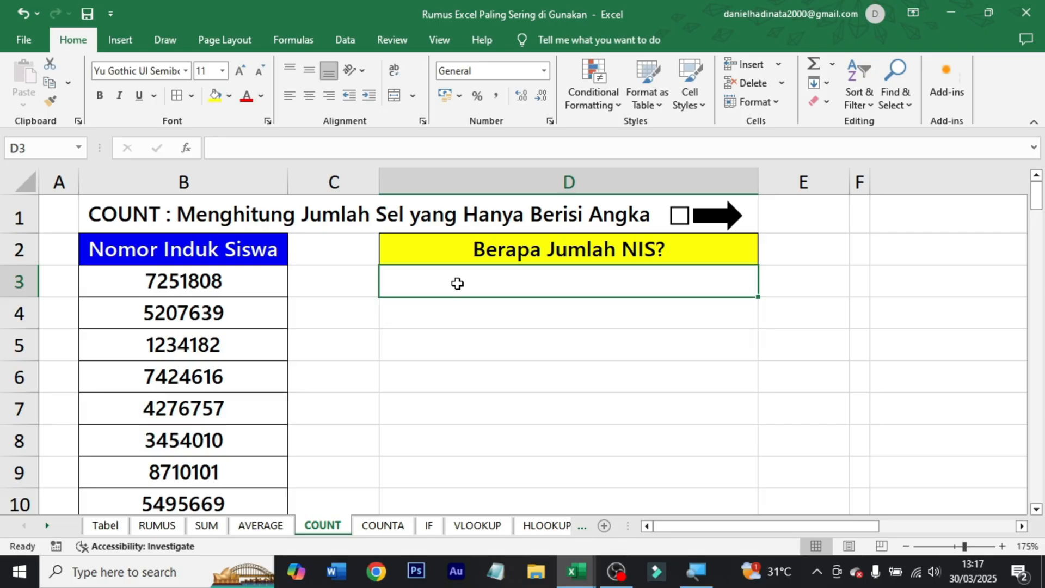
{"action": "left_click", "coordinate": [236, 242]}
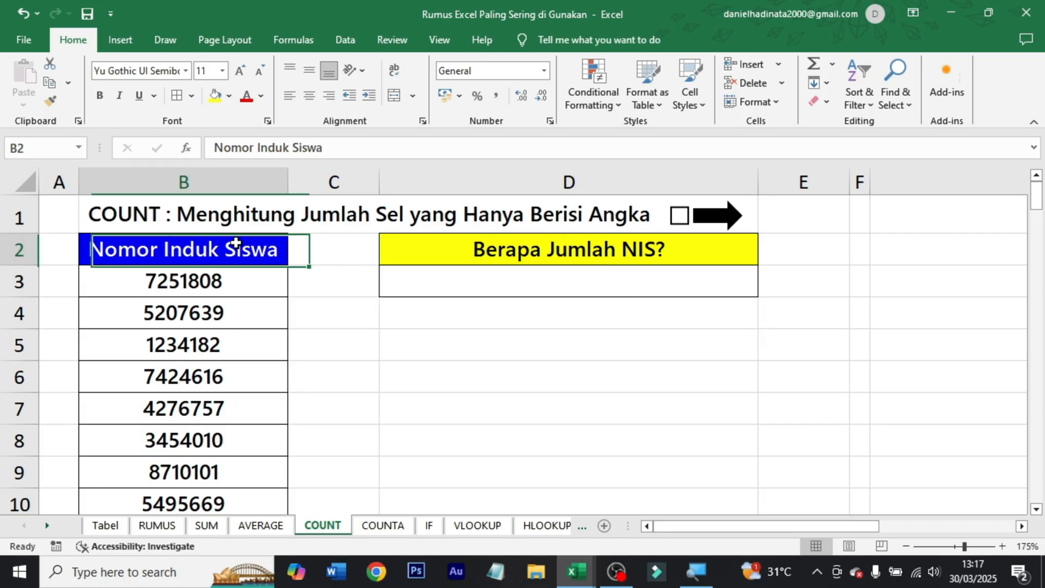
{"action": "left_click", "coordinate": [208, 287]}
{"action": "scroll", "coordinate": [231, 354], "scroll_direction": "down", "scroll_amount": 15}
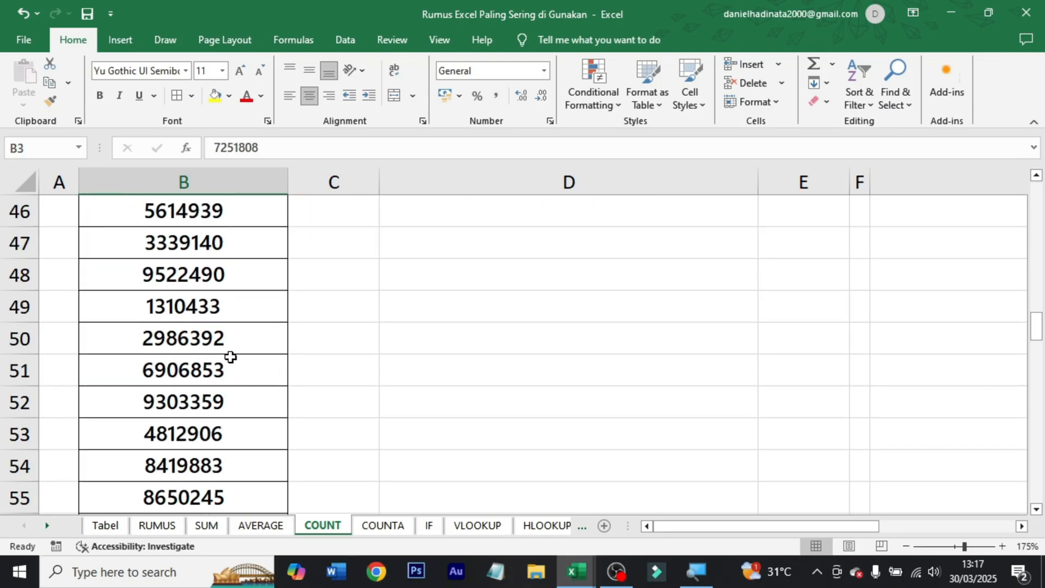
{"action": "scroll", "coordinate": [230, 356], "scroll_direction": "up", "scroll_amount": 15}
Step: Count the student numbers in cell D3 with =COUNT(B3:B110) and center the result
{"action": "left_click", "coordinate": [473, 276]}
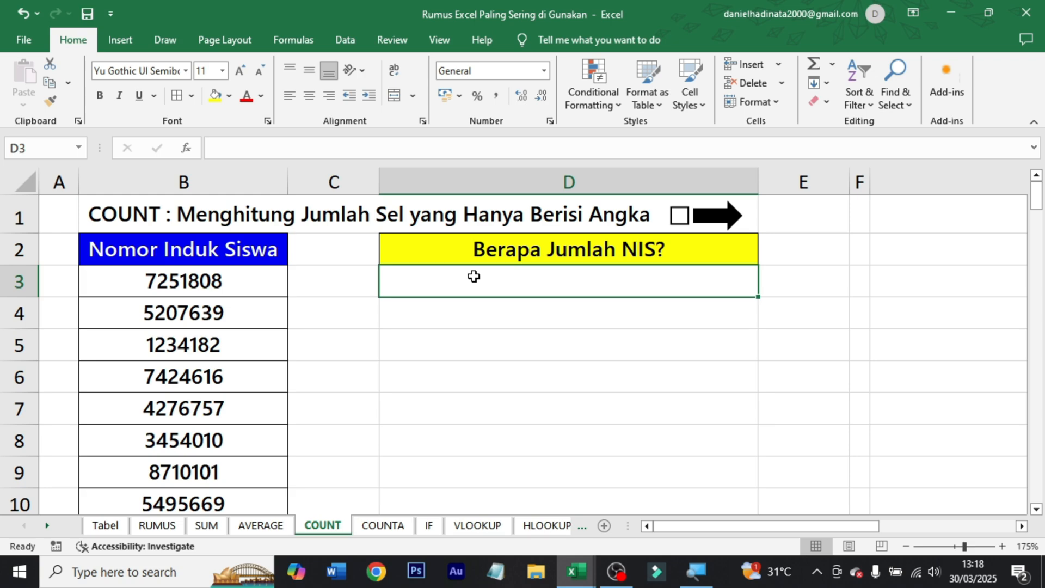
{"action": "type", "text": "="}
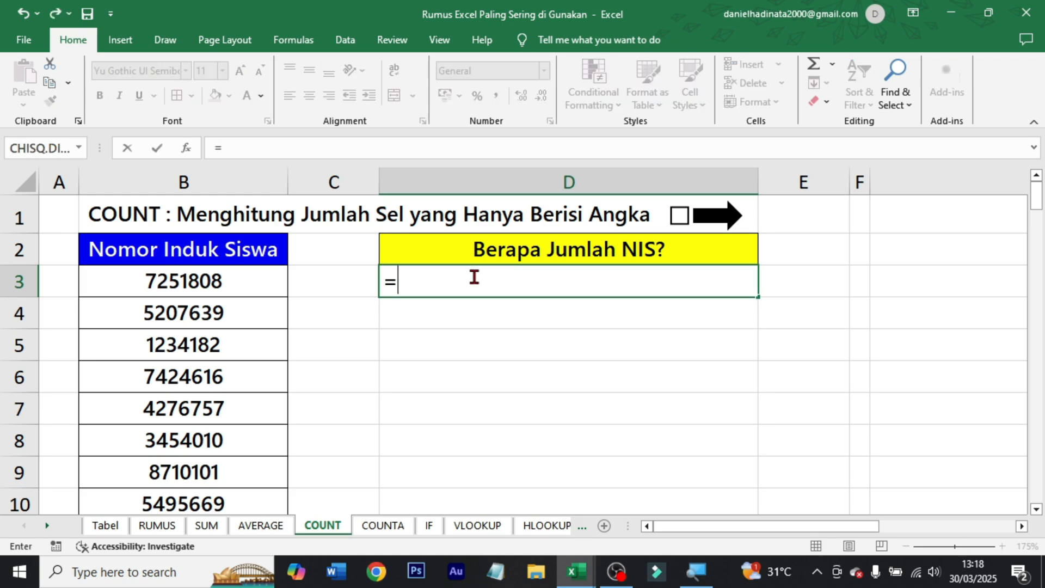
{"action": "type", "text": "count"}
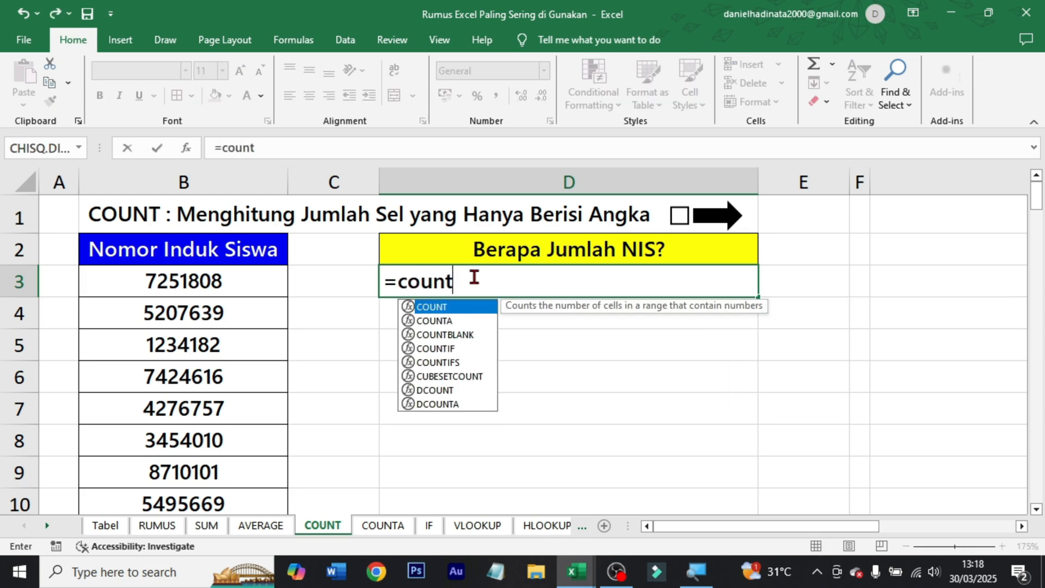
{"action": "key", "text": "Tab"}
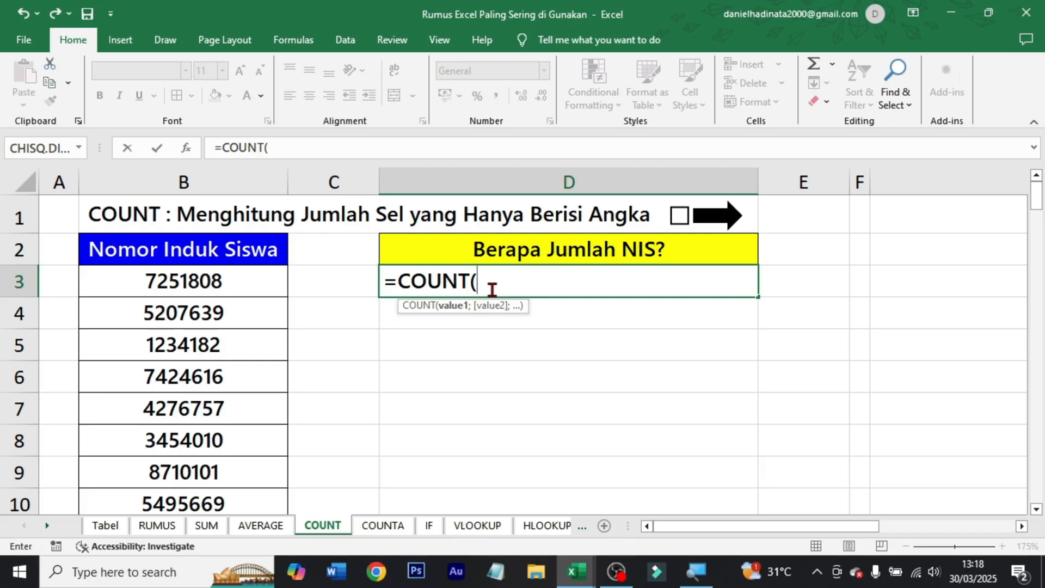
{"action": "left_click", "coordinate": [116, 272]}
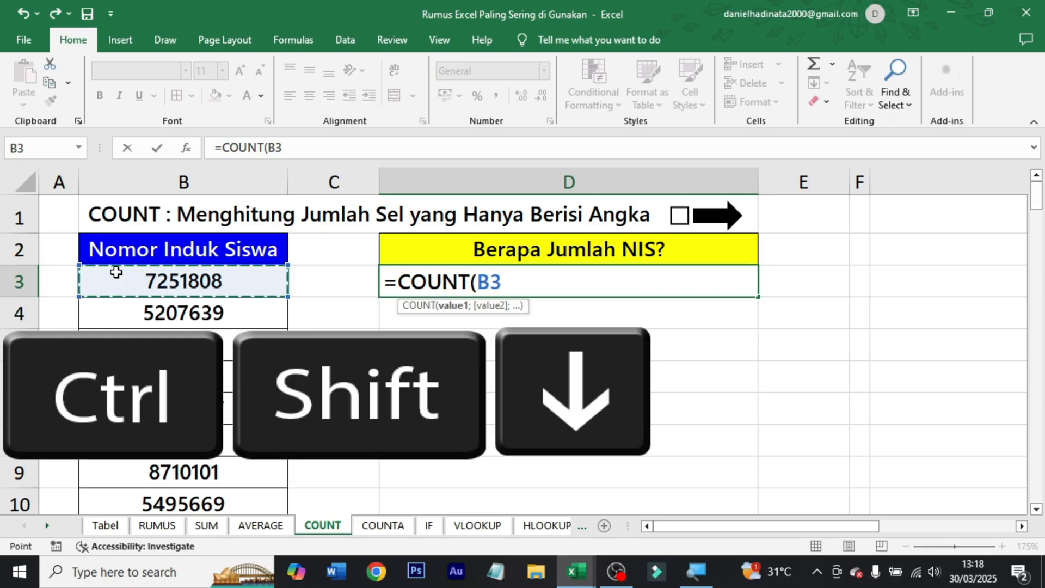
{"action": "key", "text": "ctrl+shift+Down"}
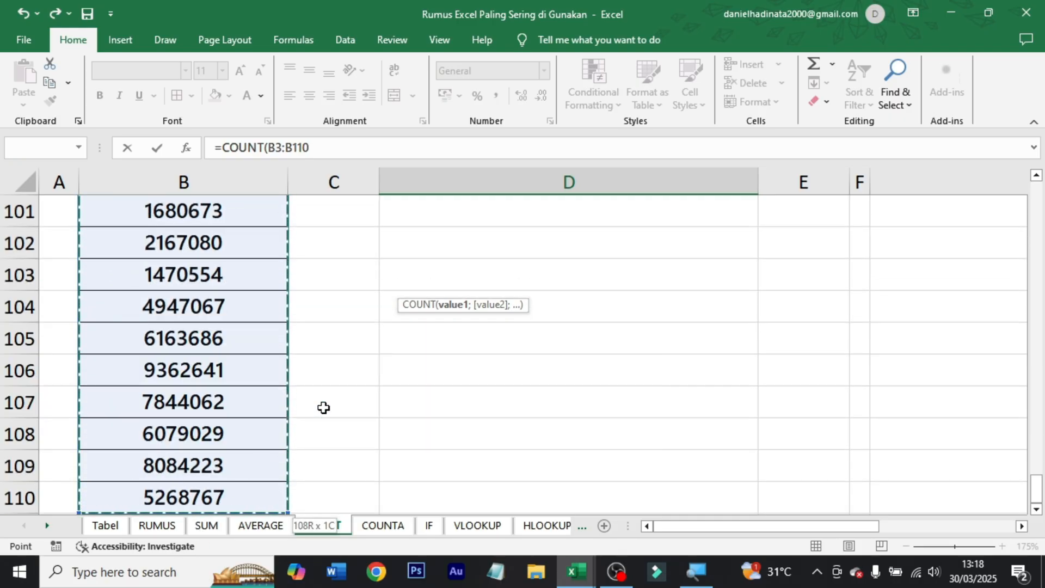
{"action": "scroll", "coordinate": [350, 404], "scroll_direction": "down", "scroll_amount": 2}
{"action": "scroll", "coordinate": [309, 313], "scroll_direction": "up", "scroll_amount": 6}
{"action": "scroll", "coordinate": [310, 313], "scroll_direction": "up", "scroll_amount": 20}
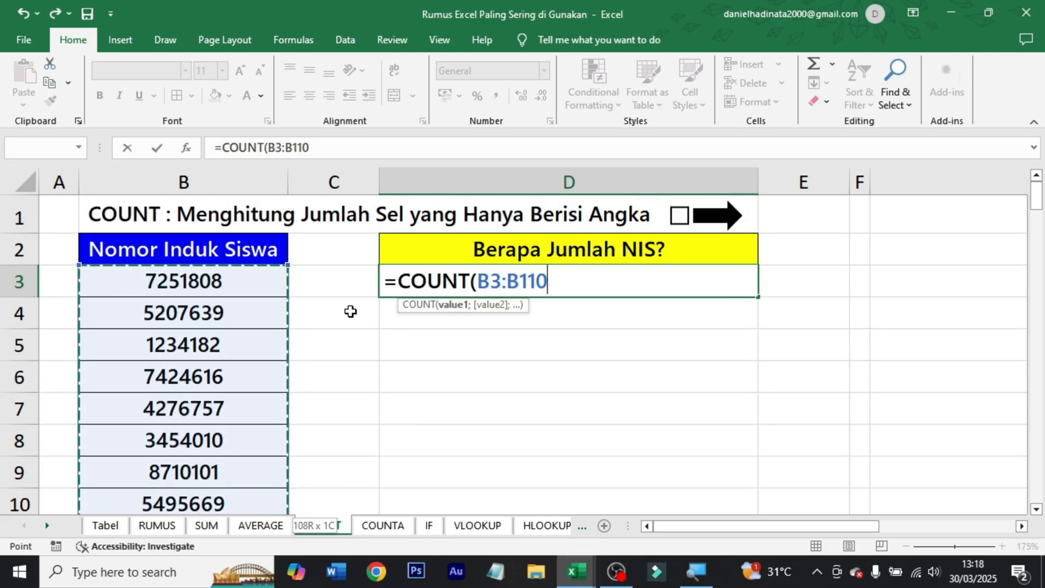
{"action": "type", "text": ")"}
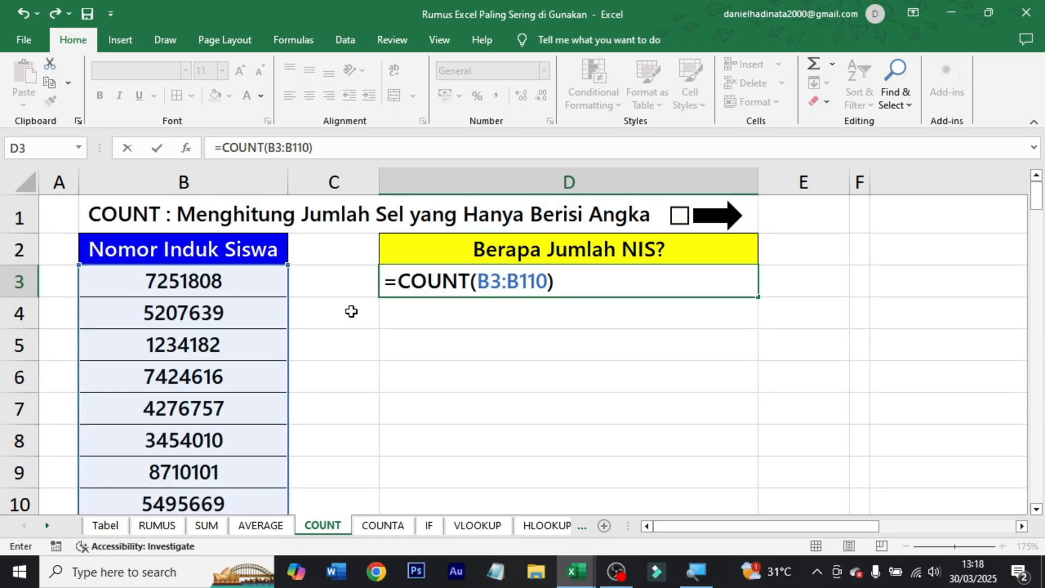
{"action": "key", "text": "ctrl+Return"}
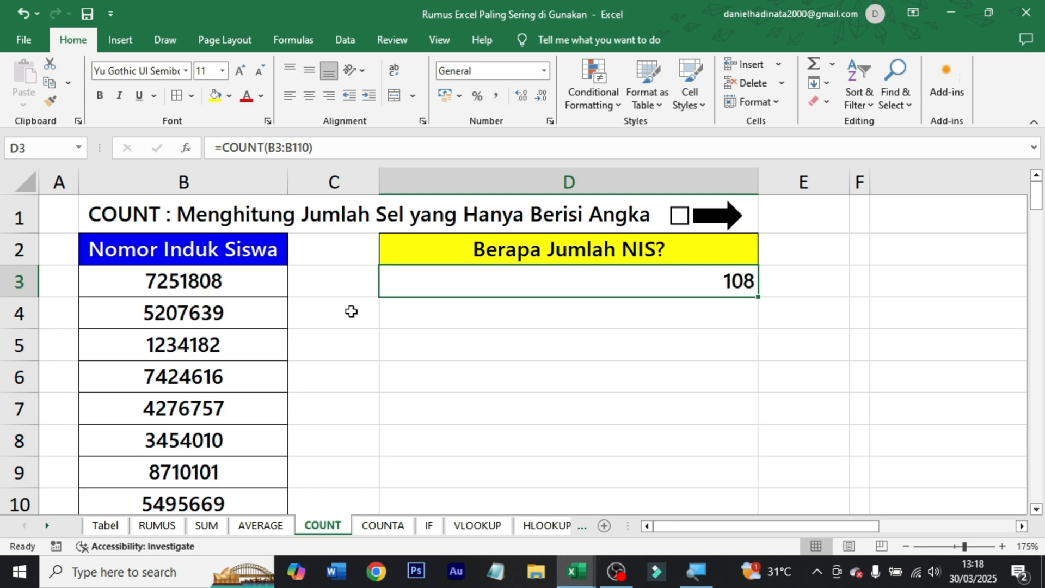
{"action": "left_click", "coordinate": [309, 95]}
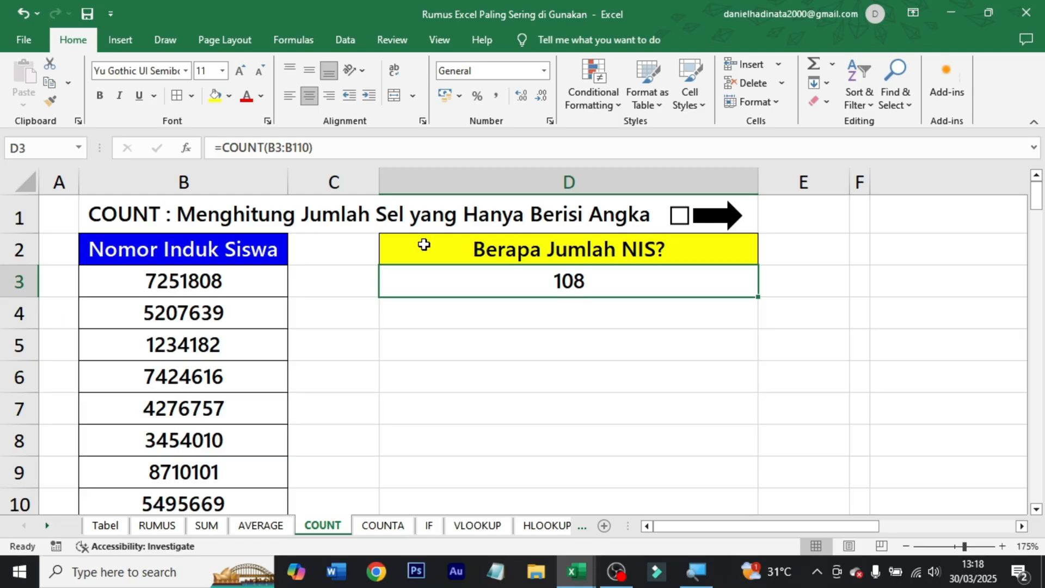
Step: Clear the student numbers in B5:B7, check the count in cell D3, and undo the deletion
{"action": "left_click_drag", "start_coordinate": [193, 349], "coordinate": [228, 402]}
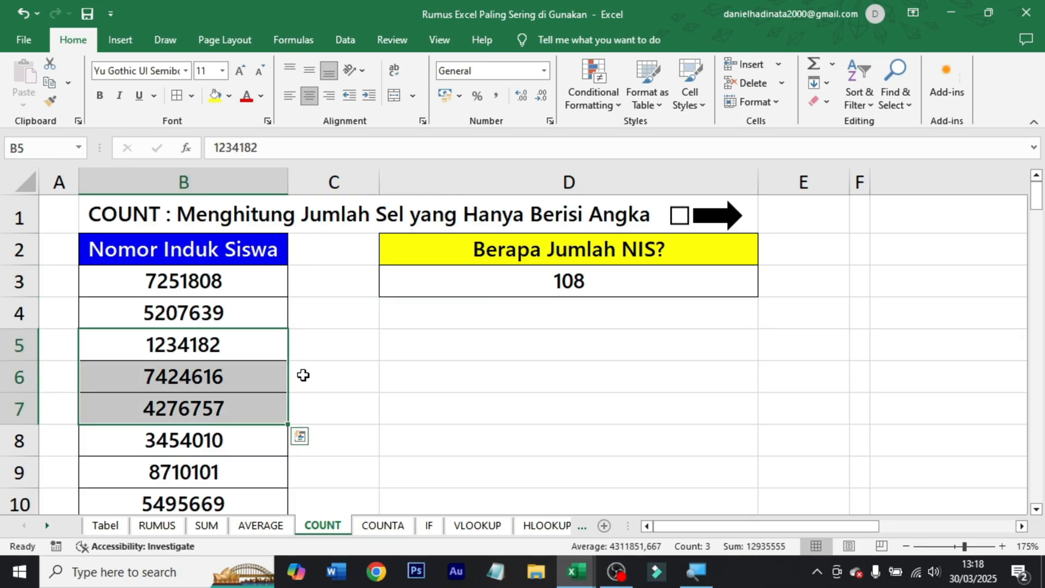
{"action": "key", "text": "Delete"}
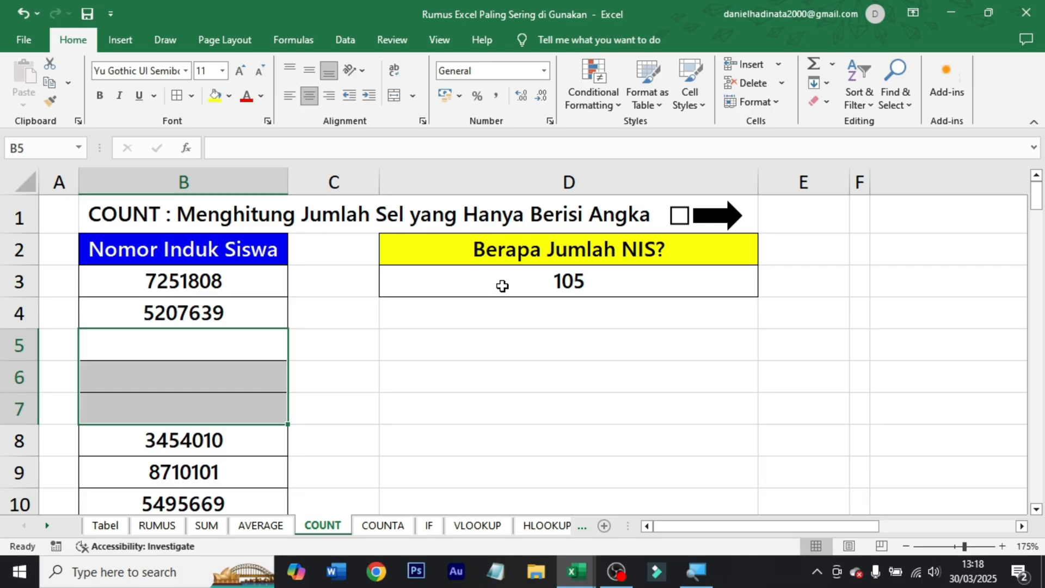
{"action": "left_click", "coordinate": [551, 278]}
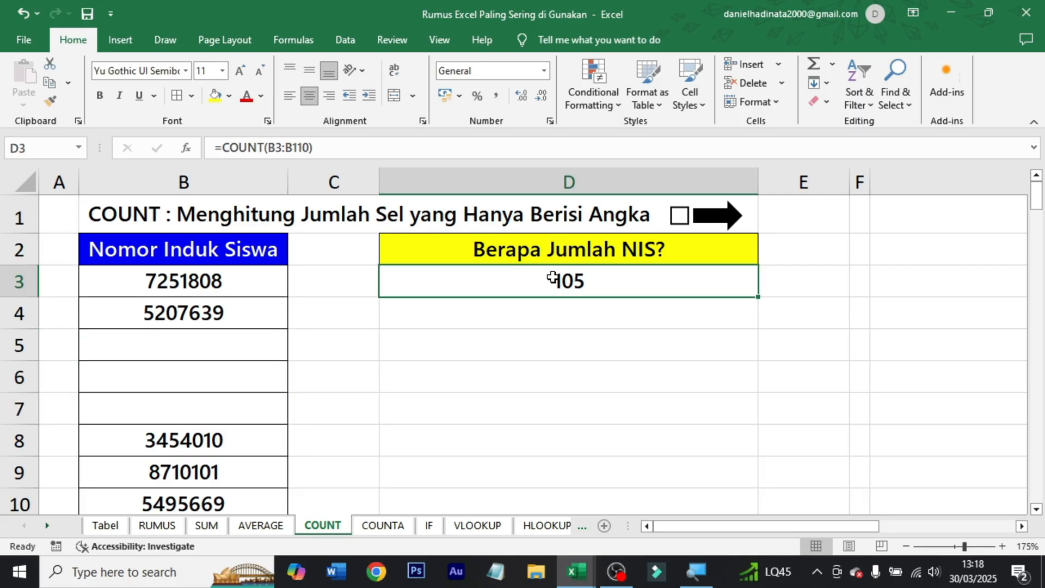
{"action": "key", "text": "ctrl+z"}
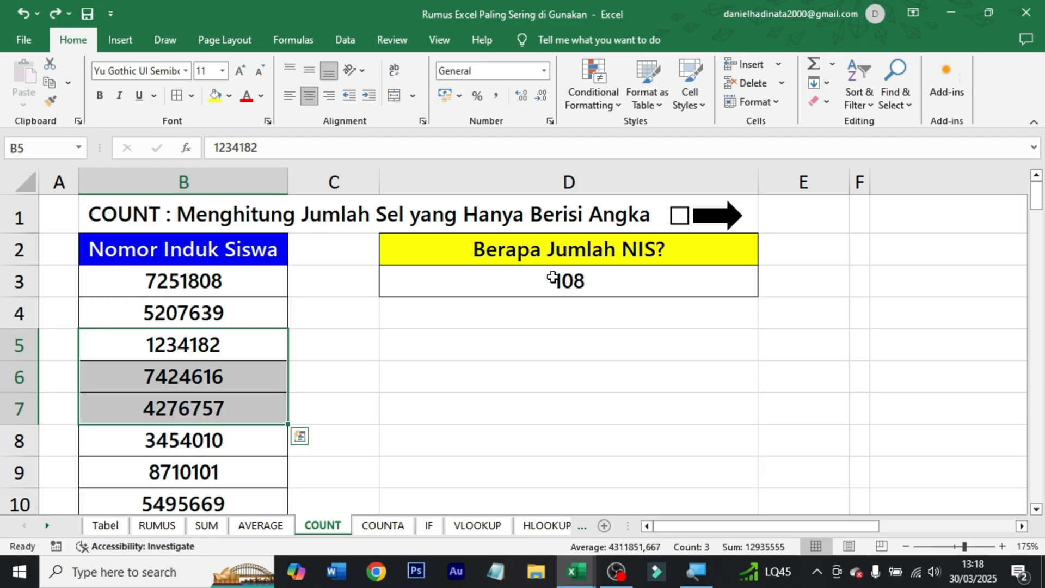
Step: Tick the checkbox beside the COUNT heading, follow its arrow to the COUNTA sheet, and look at the Nama and Jurusan columns
{"action": "left_click", "coordinate": [679, 216]}
{"action": "left_click", "coordinate": [734, 231]}
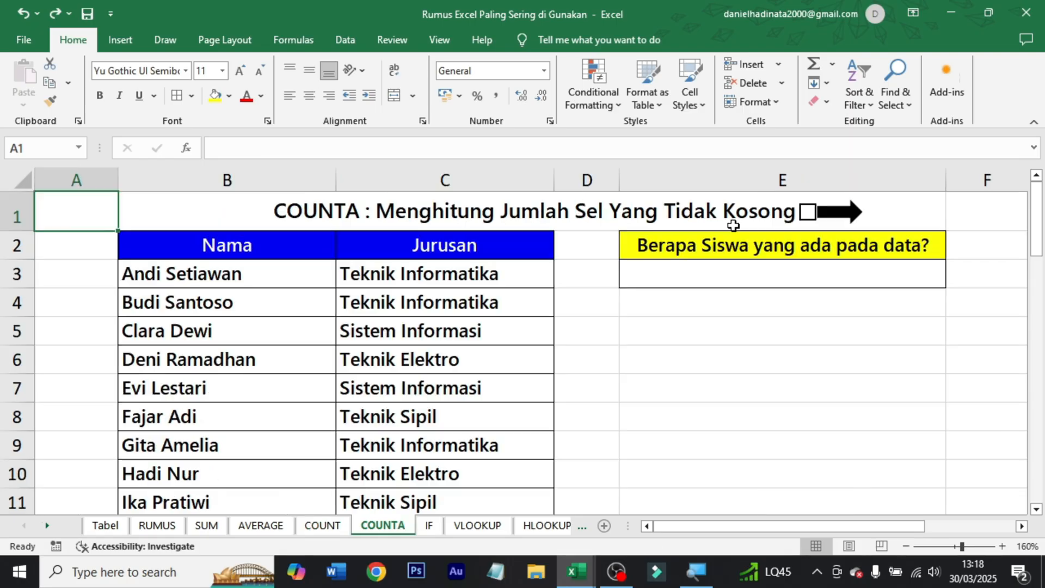
{"action": "left_click", "coordinate": [705, 277]}
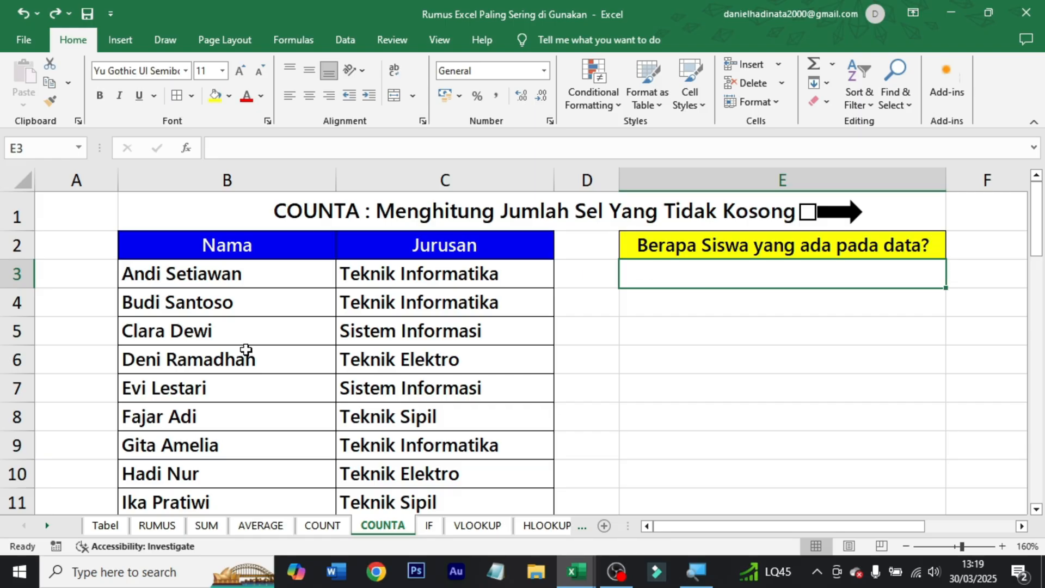
{"action": "left_click", "coordinate": [219, 243]}
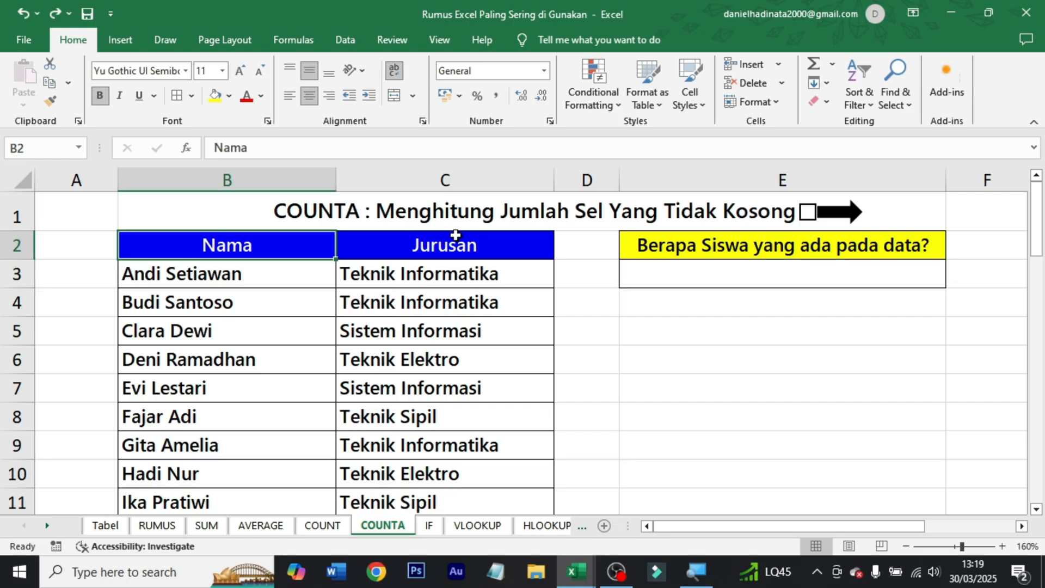
{"action": "left_click", "coordinate": [472, 248]}
Step: Count the students in cell E3 with =COUNTA(B3:B47) and center the result
{"action": "left_click", "coordinate": [769, 280]}
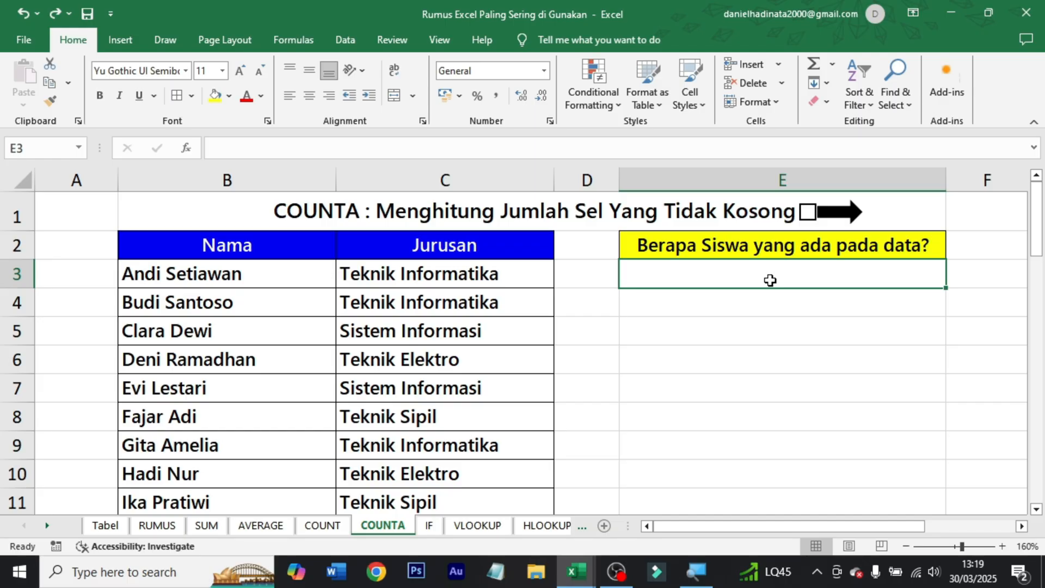
{"action": "type", "text": "="}
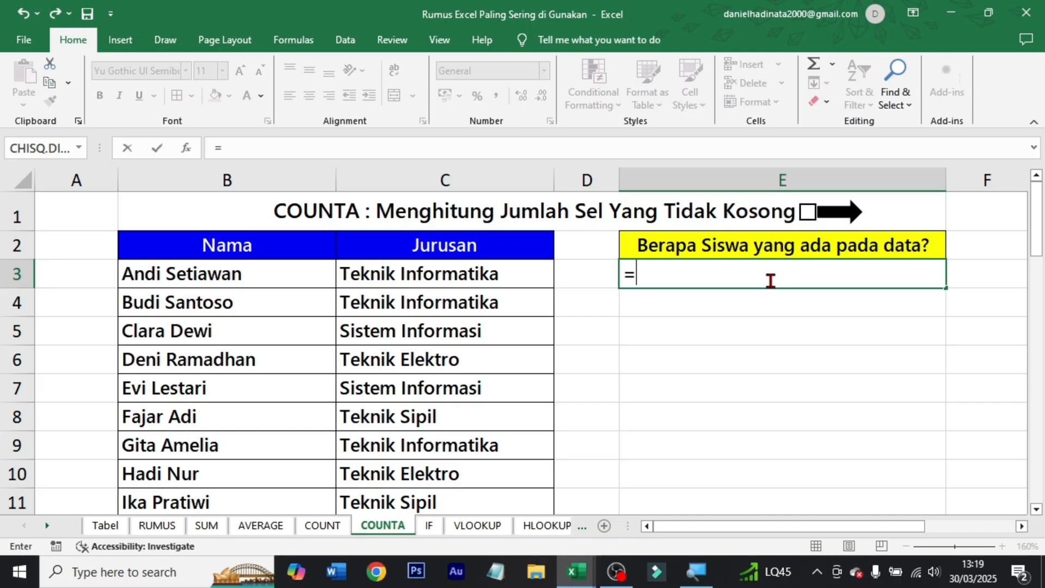
{"action": "type", "text": "counta"}
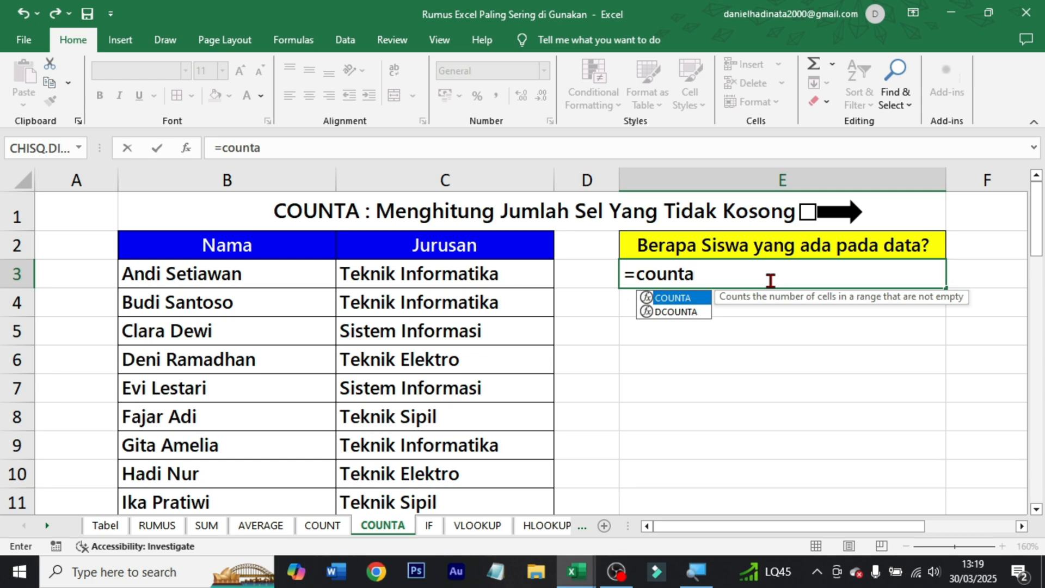
{"action": "key", "text": "Tab"}
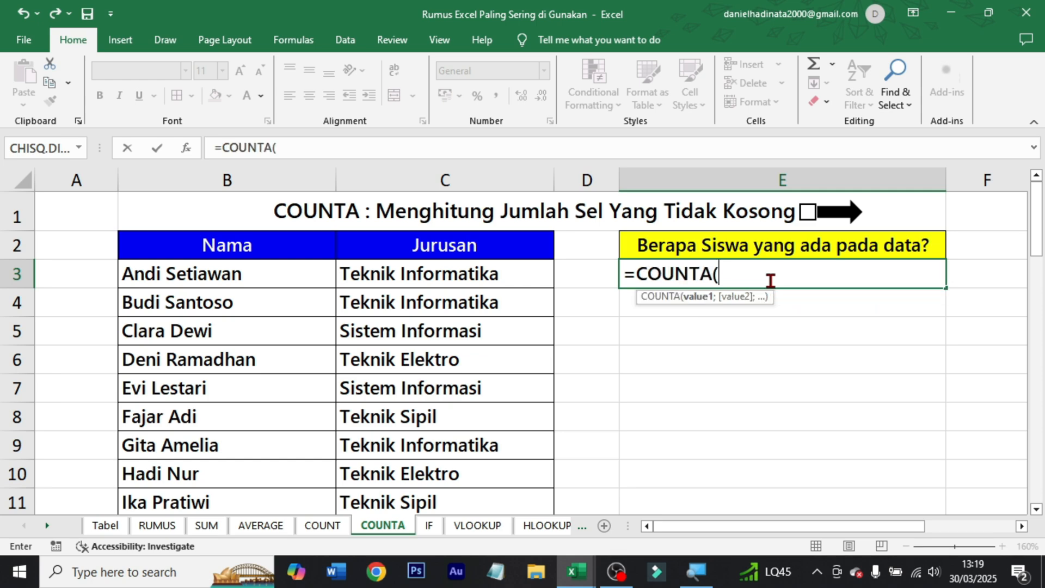
{"action": "left_click", "coordinate": [299, 274]}
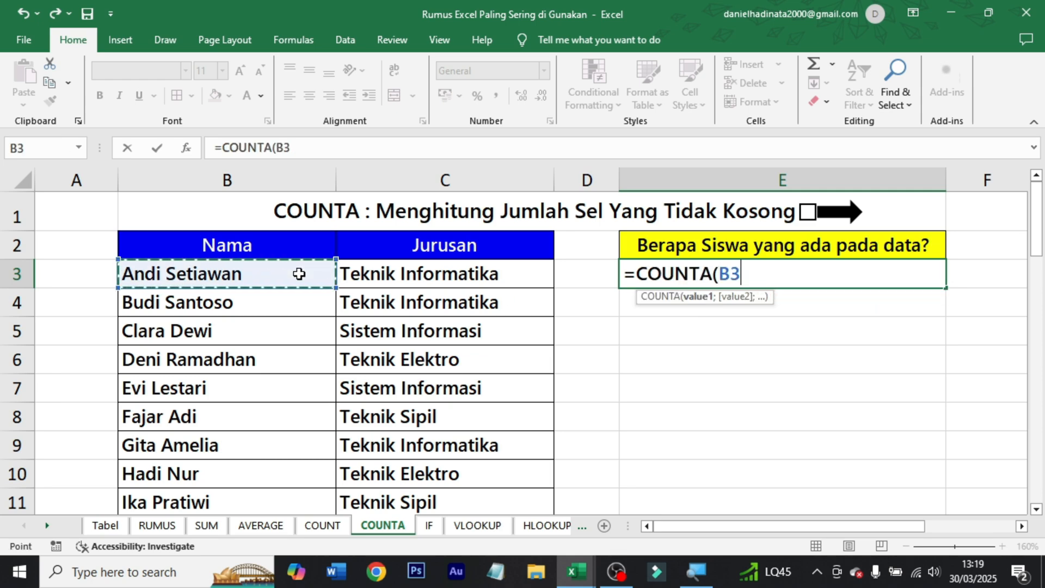
{"action": "key", "text": "ctrl+shift+Down"}
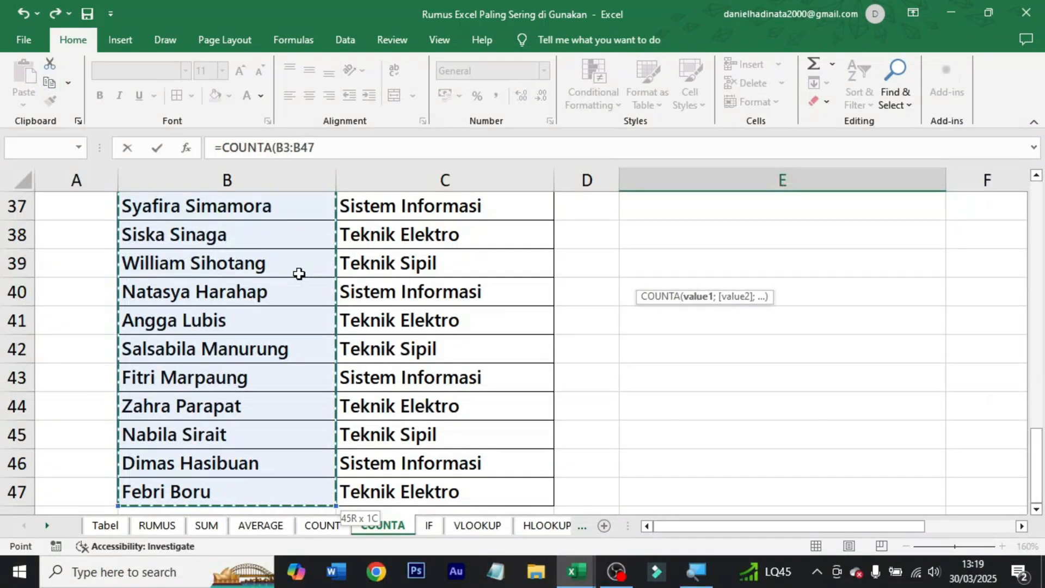
{"action": "type", "text": ")"}
{"action": "key", "text": "ctrl+Return"}
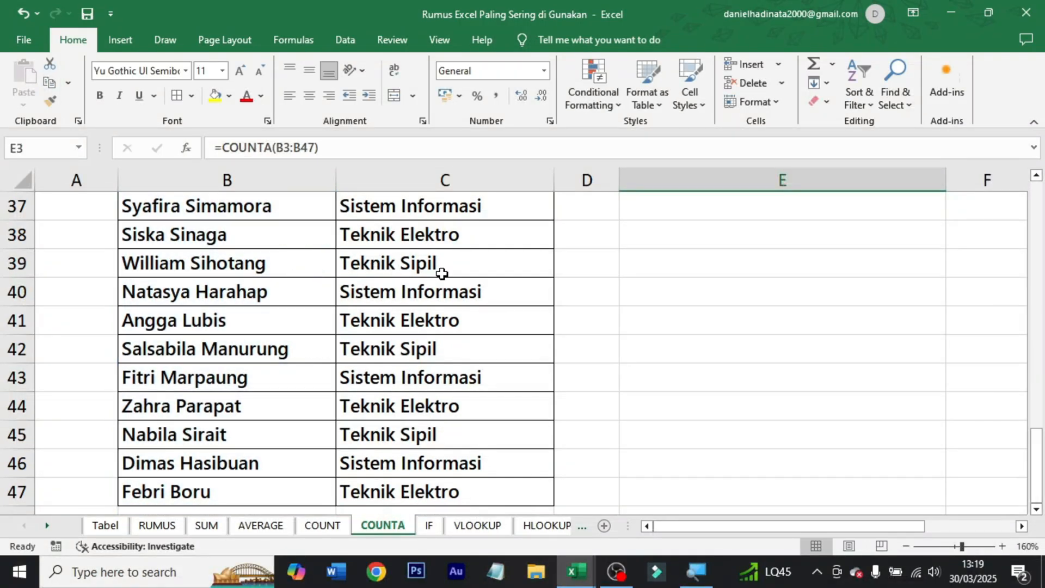
{"action": "scroll", "coordinate": [556, 324], "scroll_direction": "up", "scroll_amount": 6}
{"action": "scroll", "coordinate": [556, 324], "scroll_direction": "up", "scroll_amount": 6}
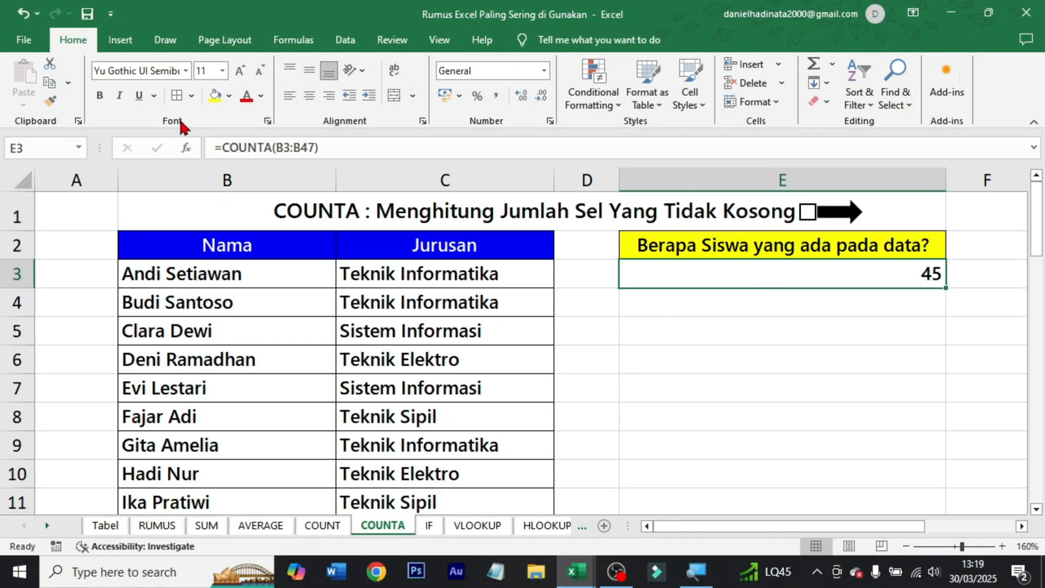
{"action": "left_click", "coordinate": [309, 95]}
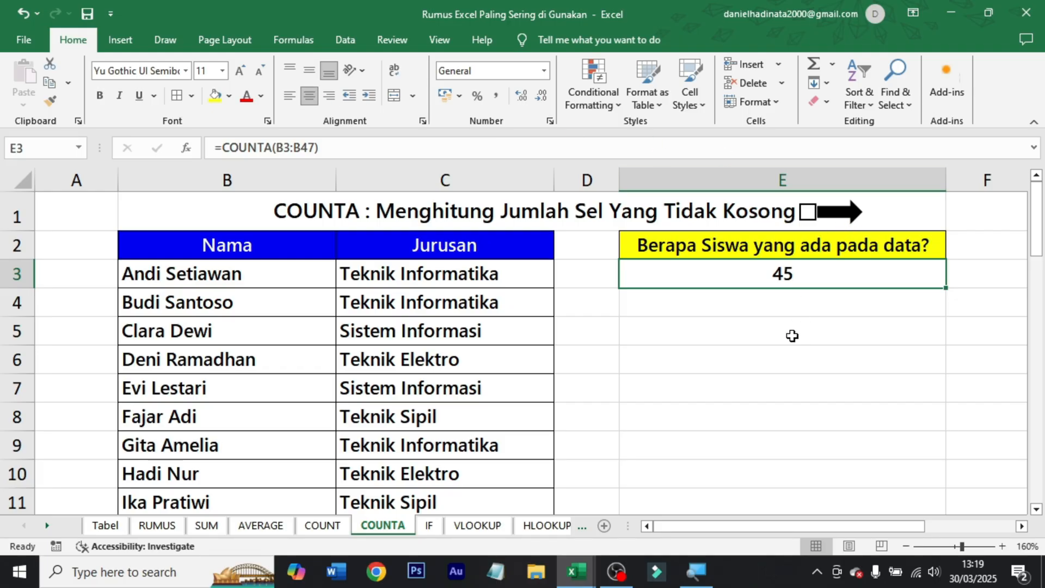
Step: Tick the checkbox beside the COUNTA heading and follow its arrow to the IF sheet
{"action": "left_click", "coordinate": [807, 213]}
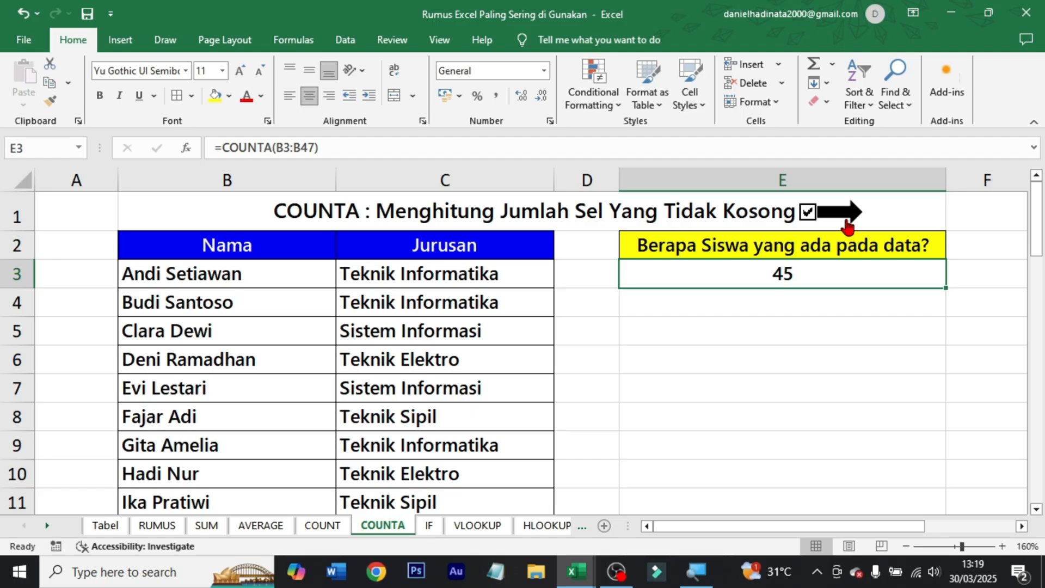
{"action": "left_click", "coordinate": [847, 226]}
{"action": "left_click", "coordinate": [433, 276]}
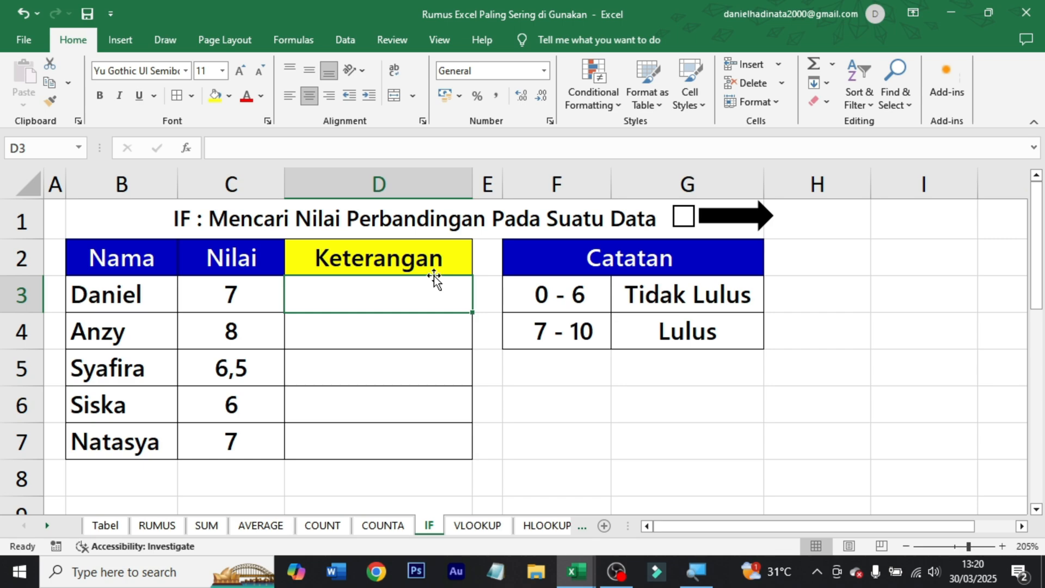
Step: Examine the Nama, Nilai and Keterangan columns and the pass and fail score ranges in the Catatan table
{"action": "left_click", "coordinate": [122, 258]}
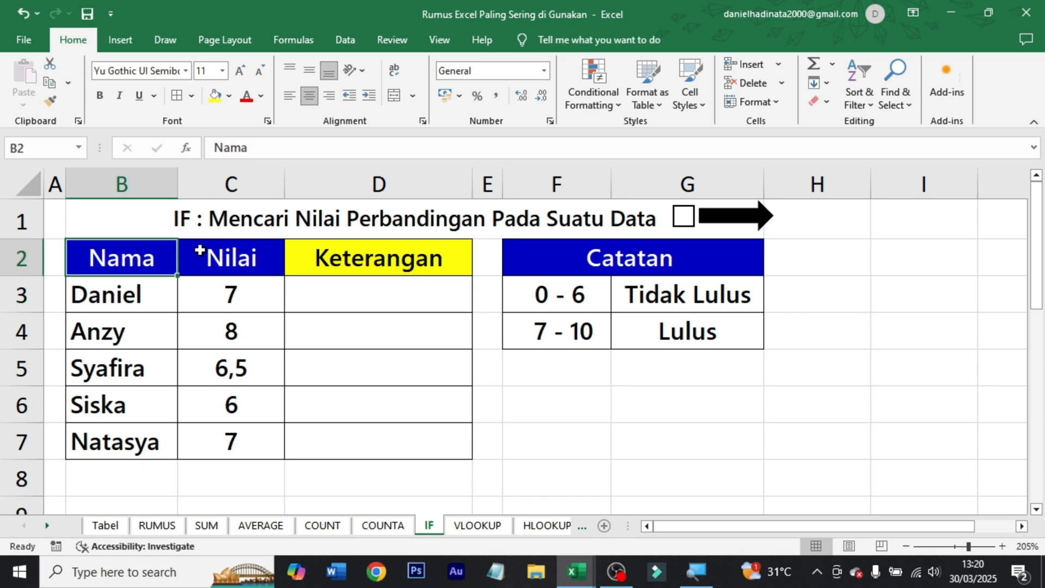
{"action": "left_click", "coordinate": [238, 255]}
{"action": "left_click", "coordinate": [390, 265]}
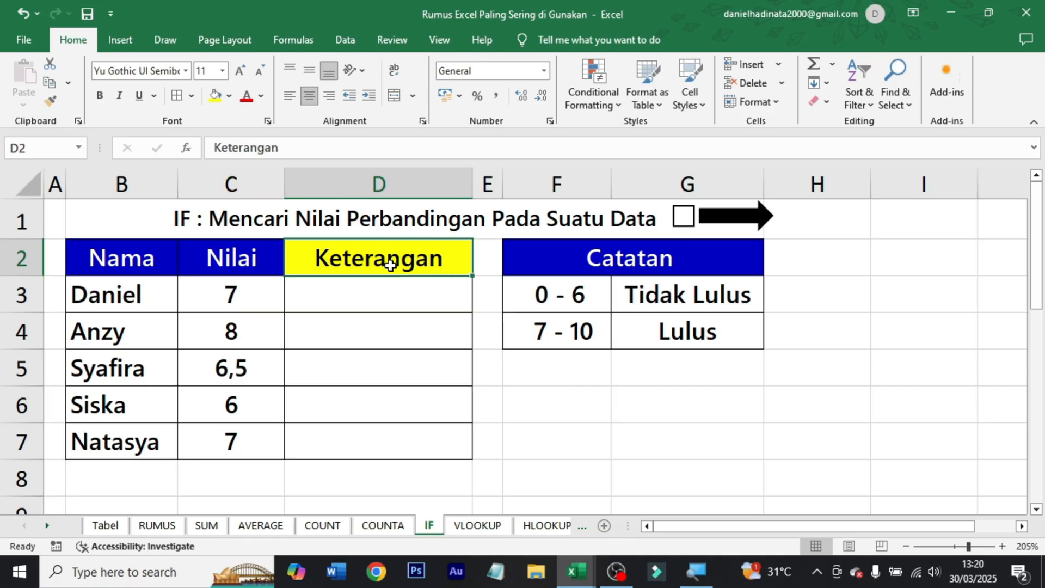
{"action": "left_click_drag", "start_coordinate": [378, 297], "coordinate": [351, 441]}
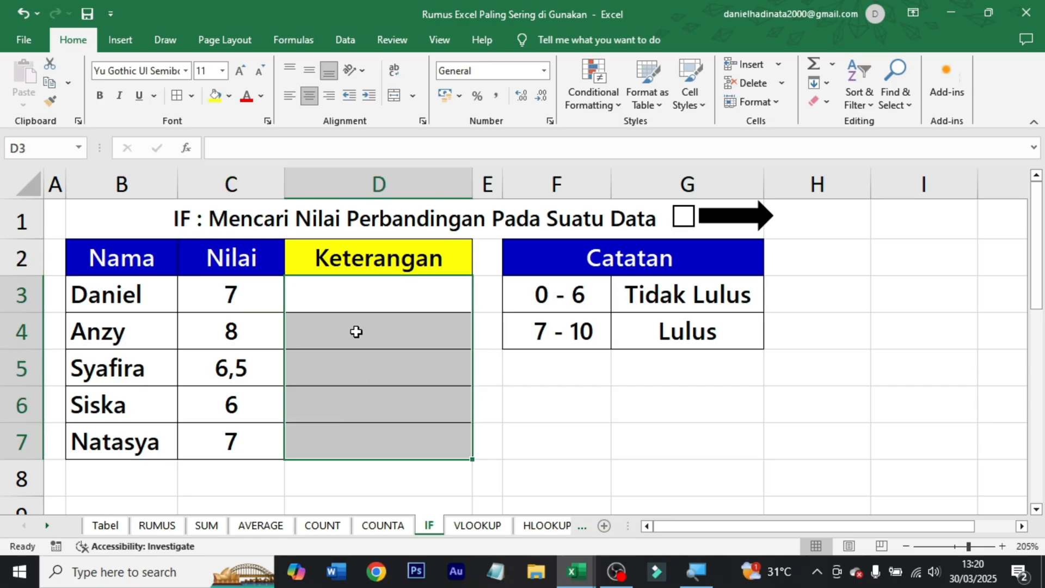
{"action": "left_click", "coordinate": [355, 302]}
{"action": "left_click", "coordinate": [618, 297]}
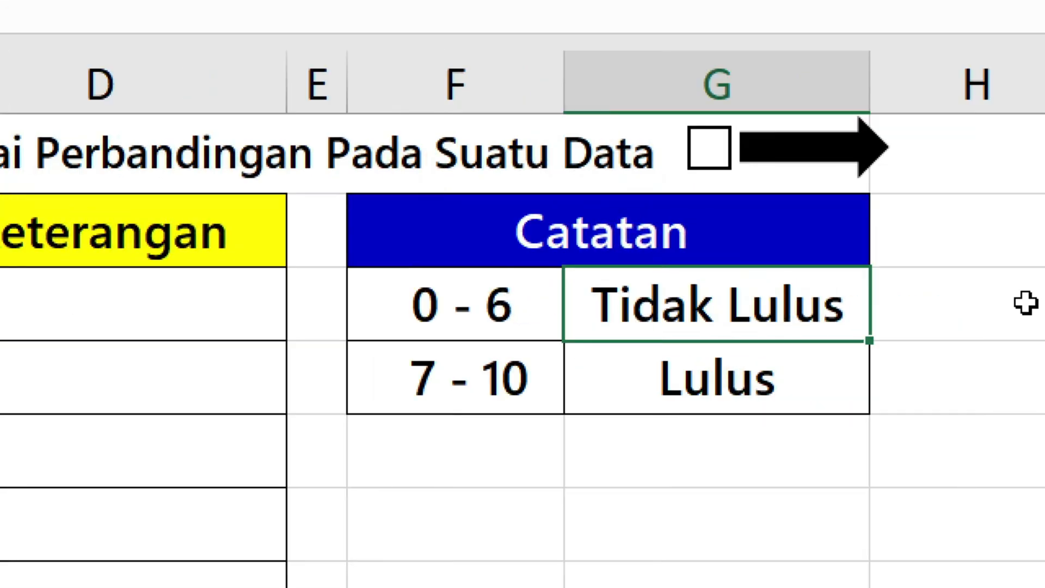
{"action": "left_click", "coordinate": [561, 295]}
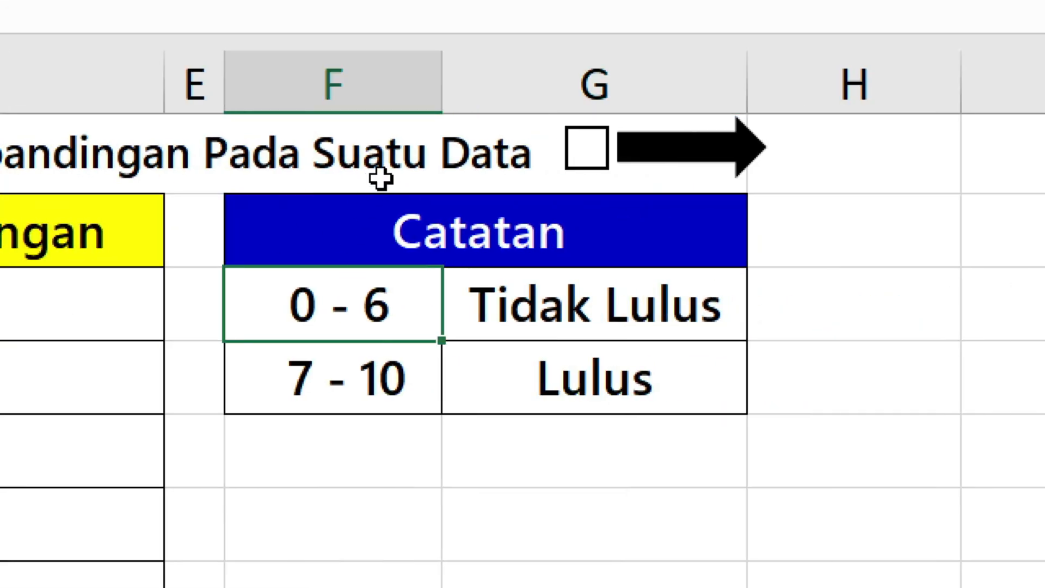
{"action": "left_click", "coordinate": [533, 297]}
{"action": "left_click", "coordinate": [370, 375]}
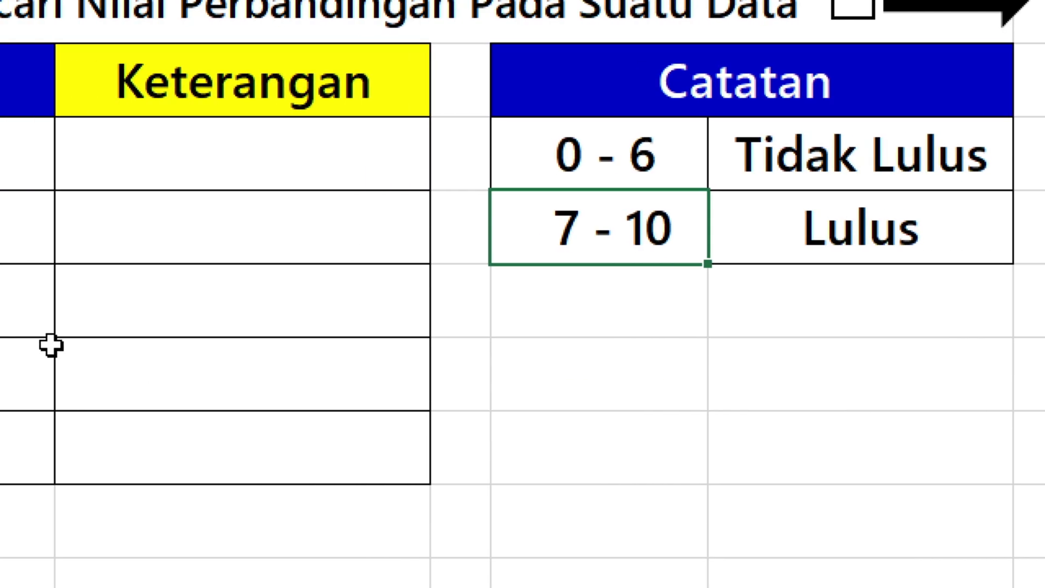
Step: Begin an IF formula in cell D3 under Keterangan
{"action": "left_click", "coordinate": [475, 140]}
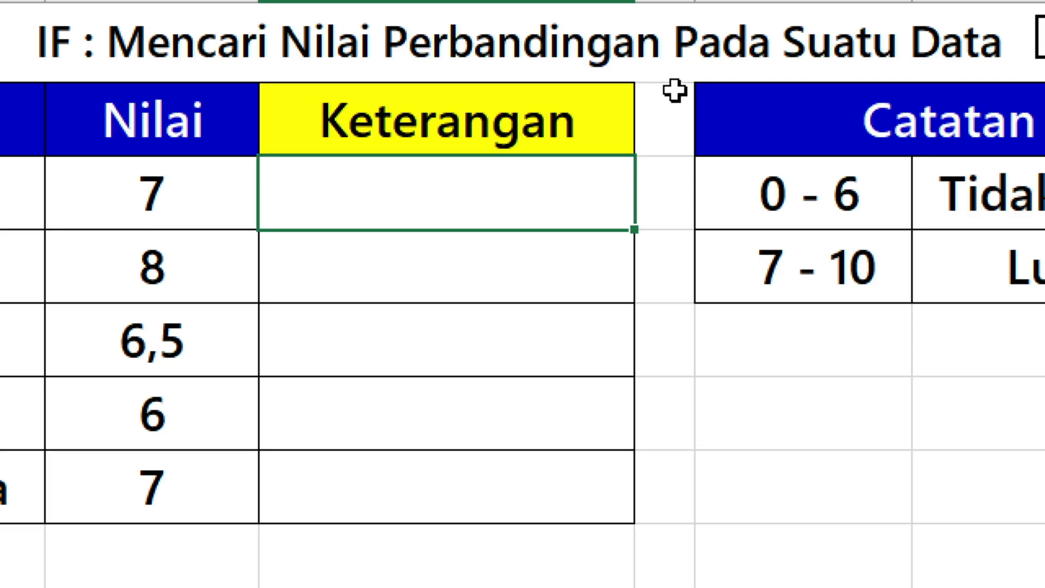
{"action": "type", "text": "=if"}
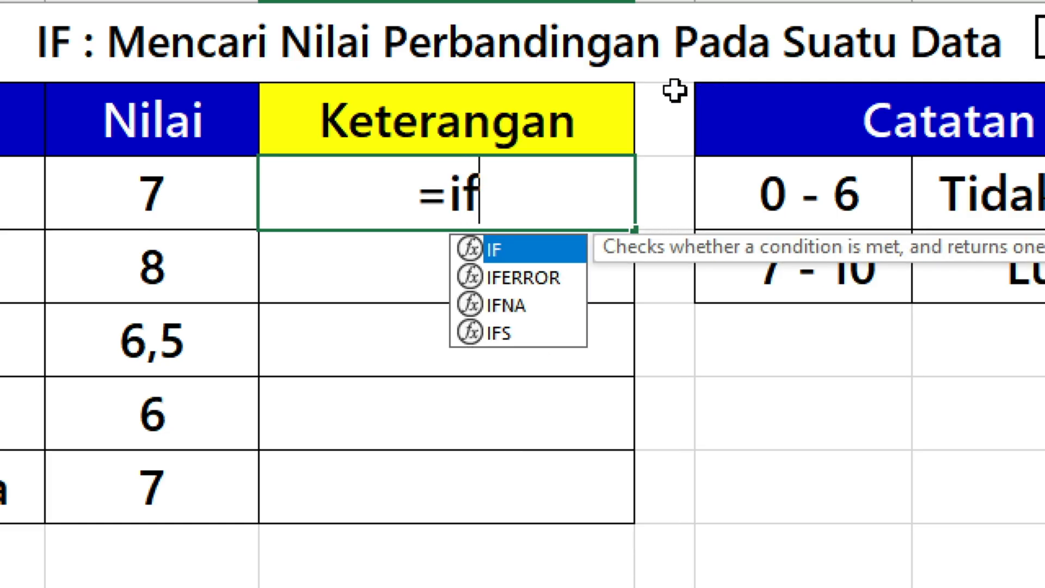
{"action": "key", "text": "Tab"}
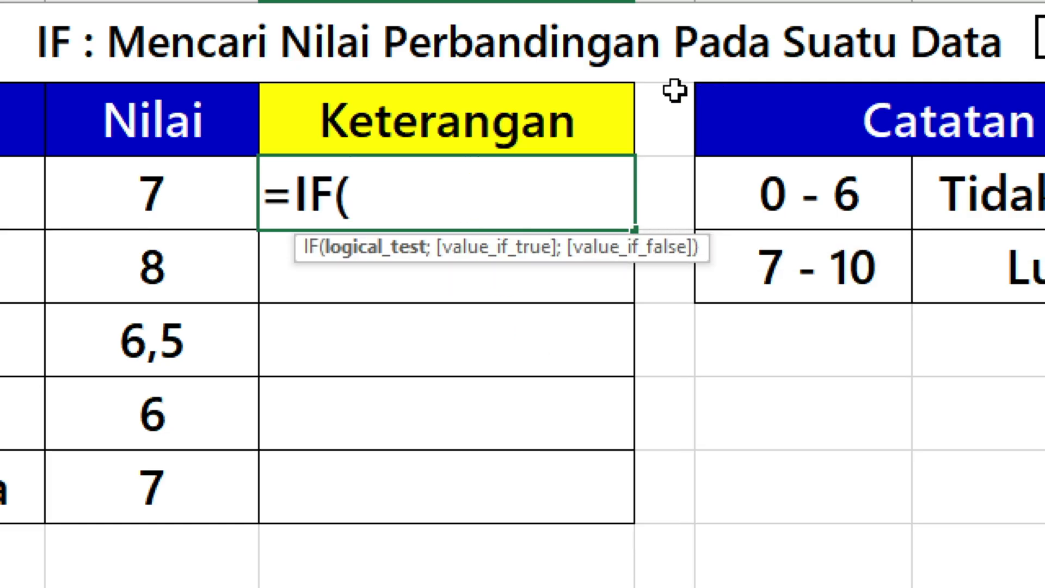
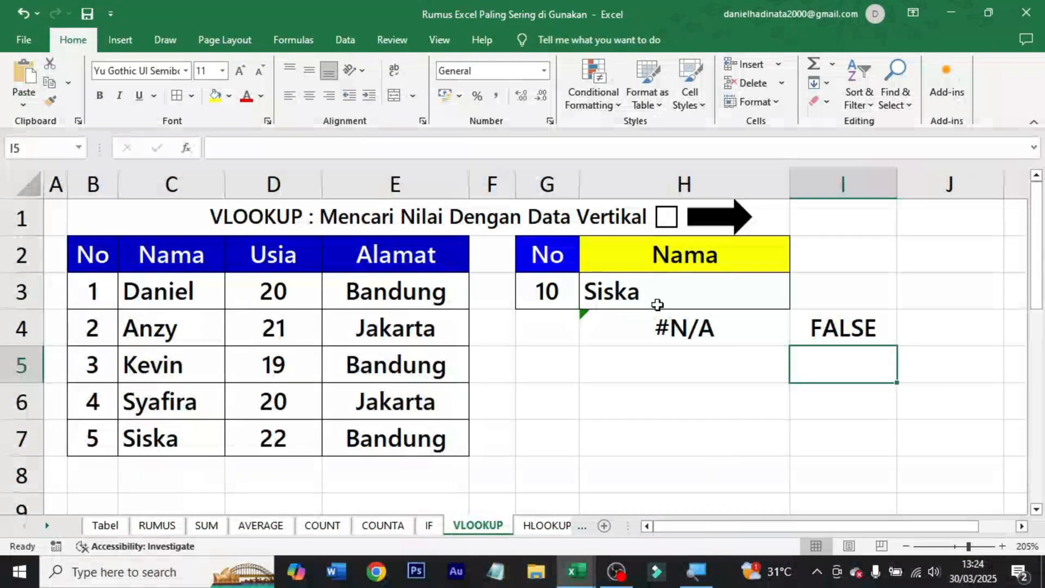
Step: Set the lookup number in cell G3 to 5 and compare the VLOOKUP results in H3 and H4
{"action": "left_click", "coordinate": [356, 221]}
{"action": "type", "text": "10"}
{"action": "key", "text": "BackSpace"}
{"action": "key", "text": "BackSpace"}
{"action": "type", "text": "5"}
{"action": "key", "text": "Return"}
{"action": "left_click", "coordinate": [638, 291]}
{"action": "key", "text": "shift+Down"}
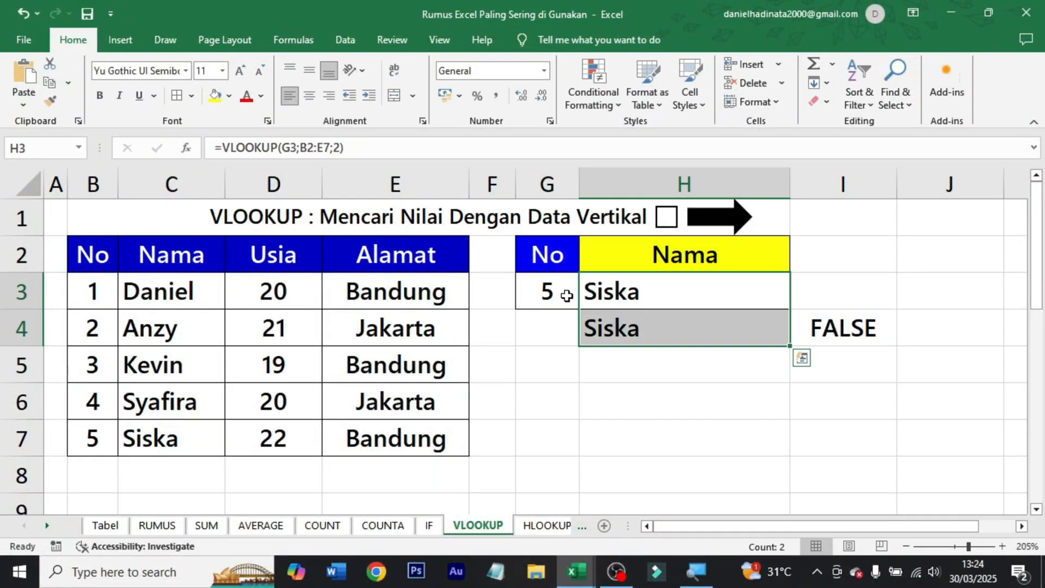
Step: Set the lookup number in cell G3 to 200 and check the exact-match VLOOKUP in cell H4
{"action": "left_click", "coordinate": [566, 295]}
{"action": "type", "text": "200"}
{"action": "key", "text": "Return"}
{"action": "type", "text": "¥"}
{"action": "key", "text": "BackSpace"}
{"action": "left_click", "coordinate": [587, 328]}
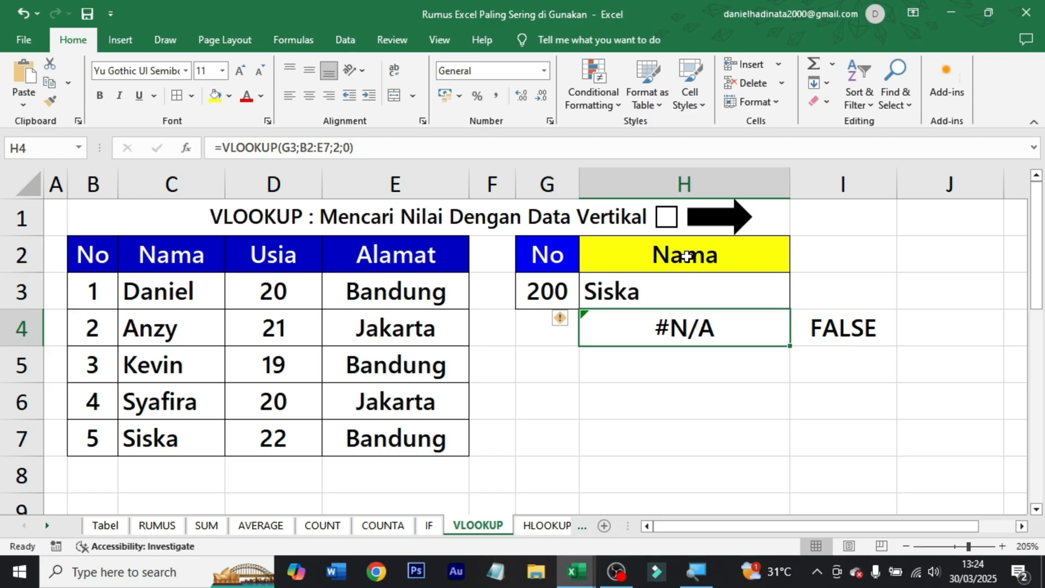
Step: Tick the checkbox beside the VLOOKUP heading and follow its arrow to the HLOOKUP sheet
{"action": "left_click", "coordinate": [667, 220]}
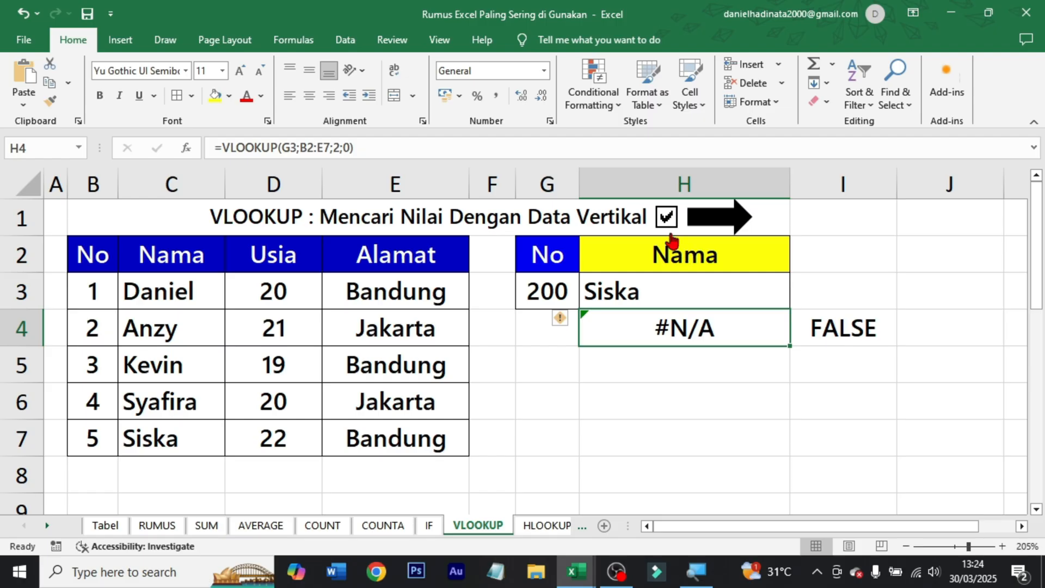
{"action": "left_click", "coordinate": [731, 230]}
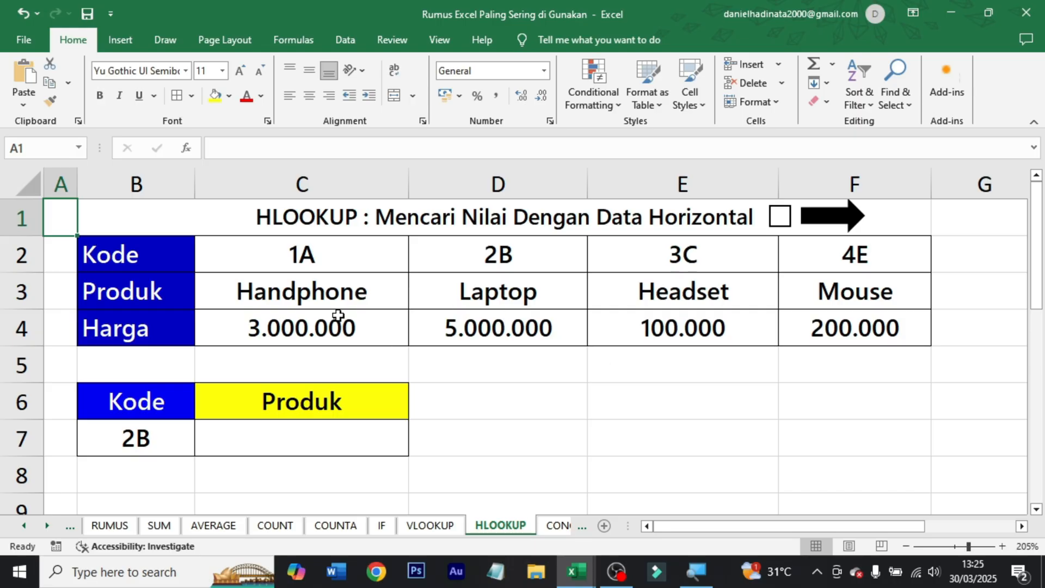
Step: Examine the Kode, Produk and Harga rows across the horizontal product table
{"action": "left_click", "coordinate": [174, 255]}
{"action": "left_click", "coordinate": [152, 289]}
{"action": "left_click", "coordinate": [149, 328]}
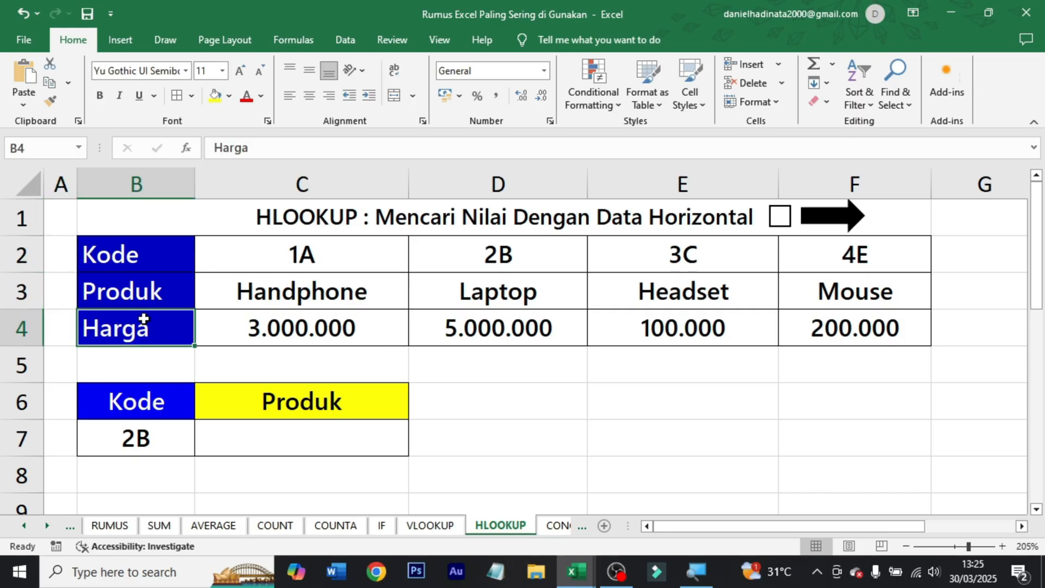
{"action": "left_click", "coordinate": [154, 257]}
{"action": "left_click_drag", "start_coordinate": [269, 254], "coordinate": [854, 258]}
{"action": "left_click_drag", "start_coordinate": [334, 296], "coordinate": [728, 292]}
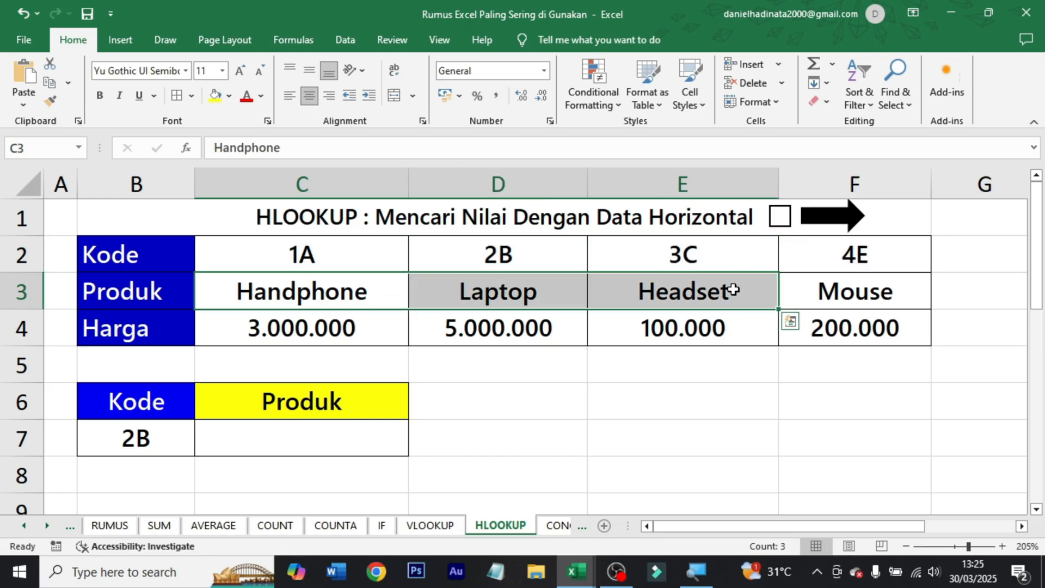
{"action": "left_click", "coordinate": [345, 323]}
{"action": "left_click_drag", "start_coordinate": [345, 323], "coordinate": [856, 327]}
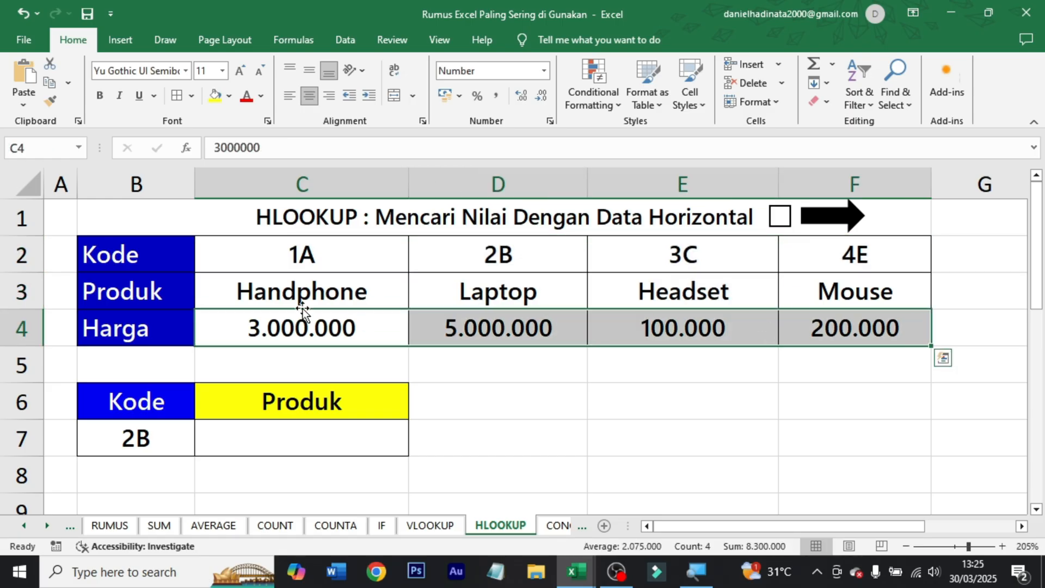
{"action": "left_click_drag", "start_coordinate": [296, 258], "coordinate": [905, 278]}
{"action": "left_click_drag", "start_coordinate": [306, 286], "coordinate": [851, 293]}
{"action": "left_click_drag", "start_coordinate": [348, 333], "coordinate": [854, 327]}
Step: Look up the product for code 2B in cell C7 with =HLOOKUP(B7;B2:F4;2;FALSE)
{"action": "left_click", "coordinate": [315, 430]}
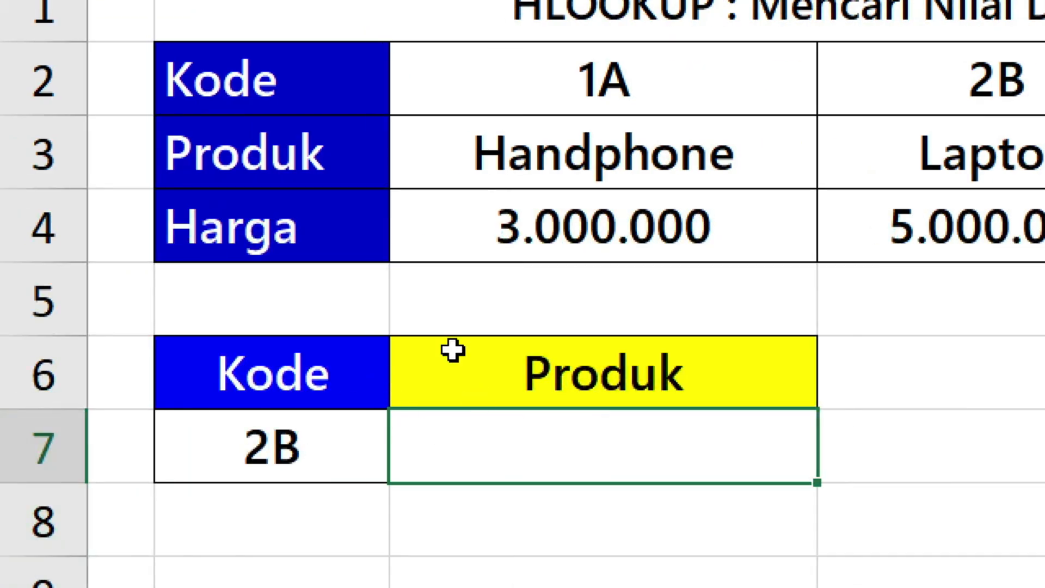
{"action": "type", "text": "=hl"}
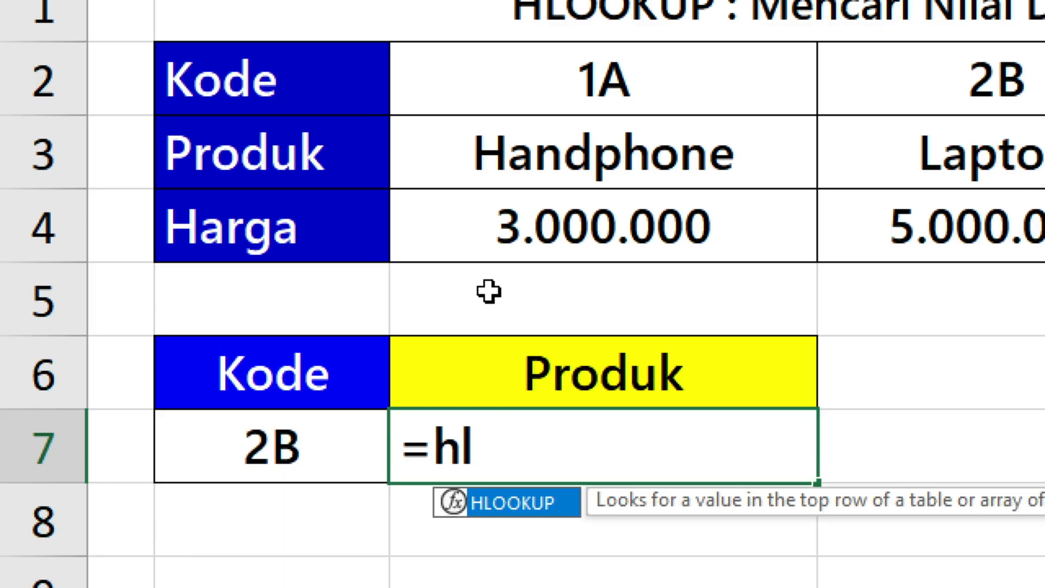
{"action": "type", "text": "ookup"}
{"action": "key", "text": "Tab"}
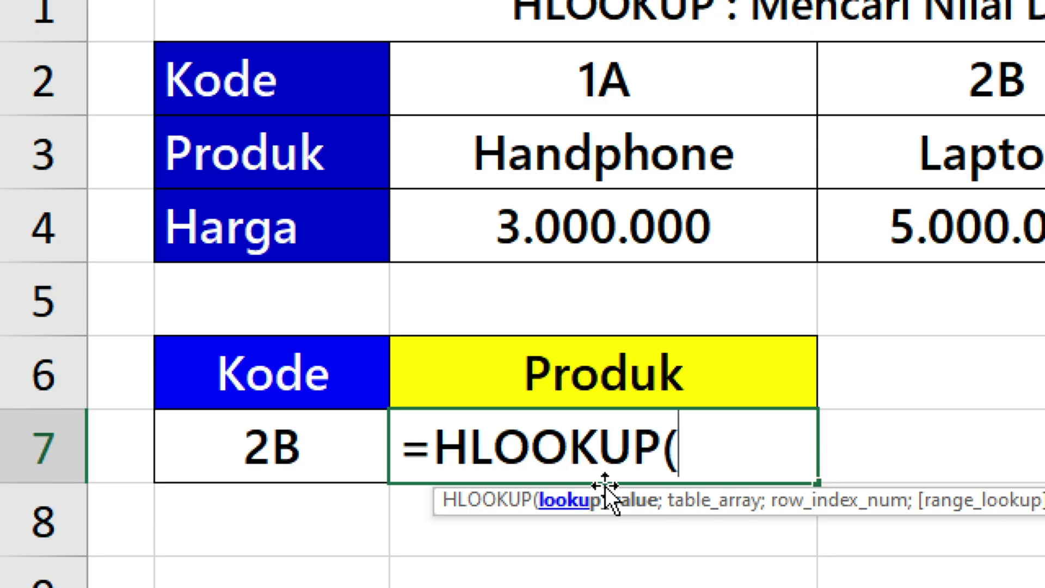
{"action": "left_click", "coordinate": [345, 450]}
{"action": "type", "text": ";"}
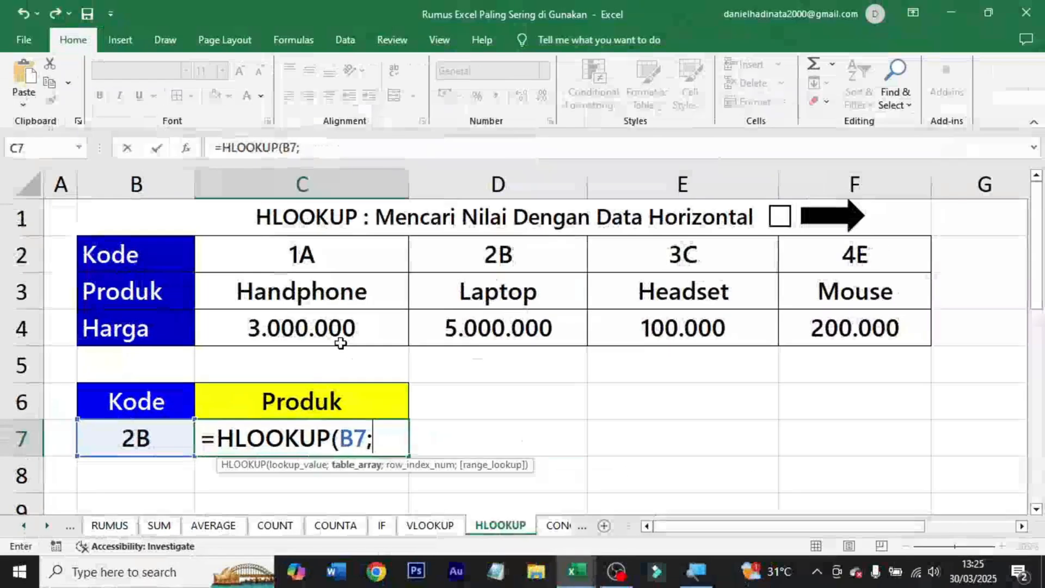
{"action": "left_click", "coordinate": [348, 257]}
{"action": "left_click_drag", "start_coordinate": [189, 249], "coordinate": [800, 327]}
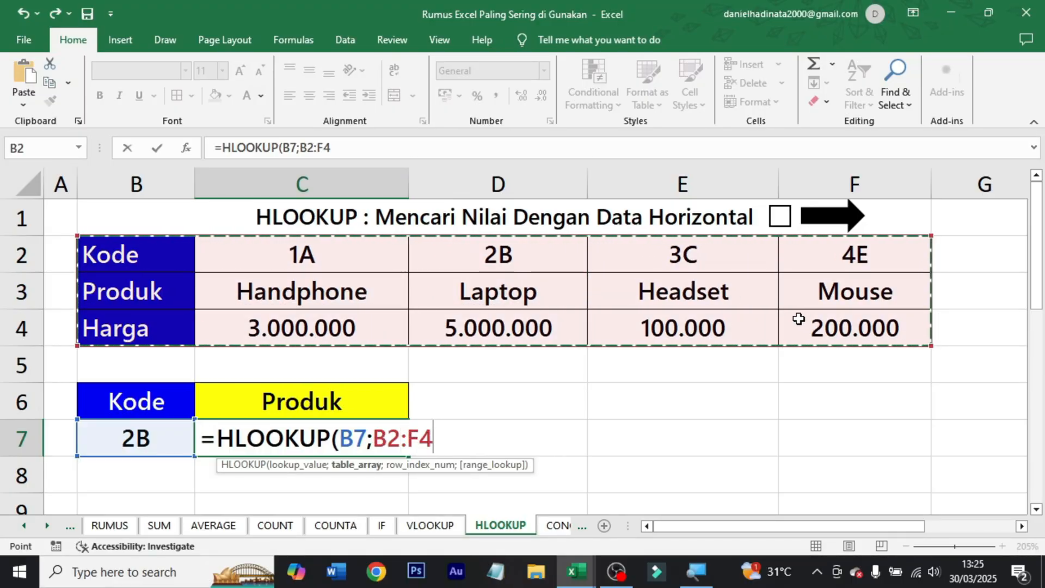
{"action": "type", "text": ";"}
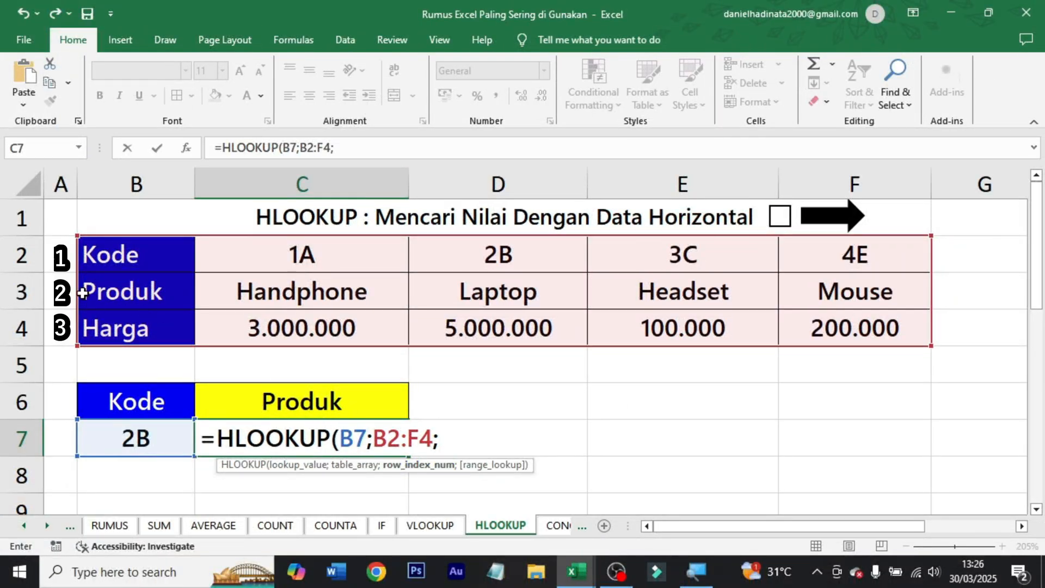
{"action": "type", "text": "2;"}
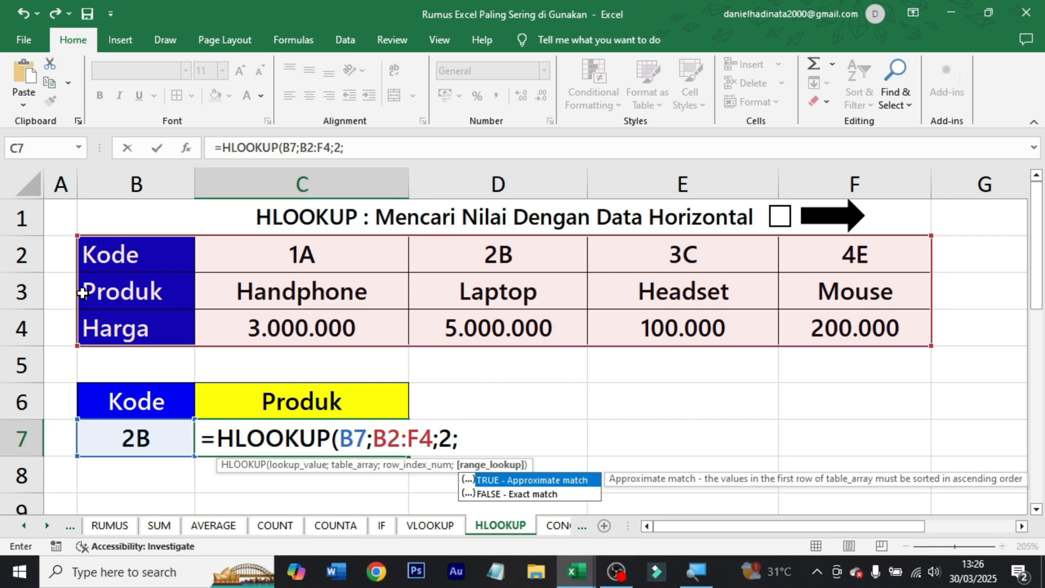
{"action": "key", "text": "Down"}
{"action": "key", "text": "Tab"}
{"action": "type", "text": ")"}
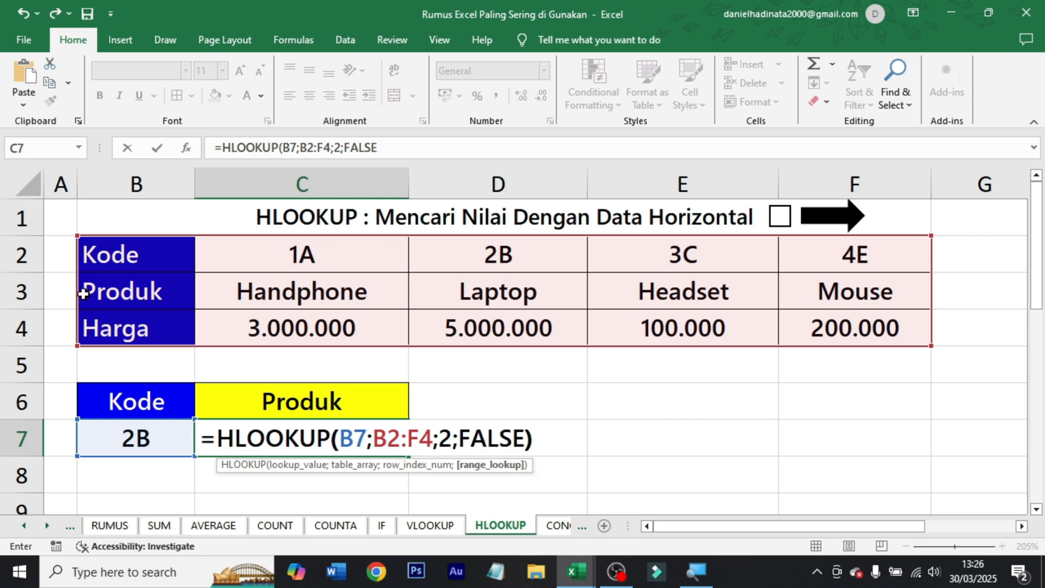
{"action": "key", "text": "ctrl+Return"}
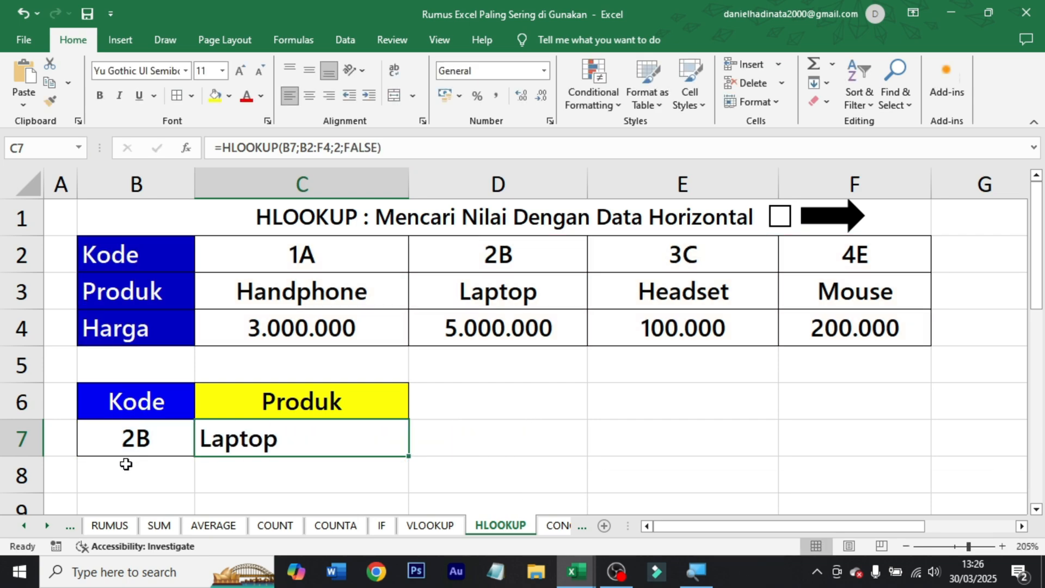
Step: Check the product under code 2B in the table, tick the checkbox beside the HLOOKUP heading, and follow its arrow to the CONCAT sheet
{"action": "left_click", "coordinate": [179, 305]}
{"action": "left_click", "coordinate": [504, 307]}
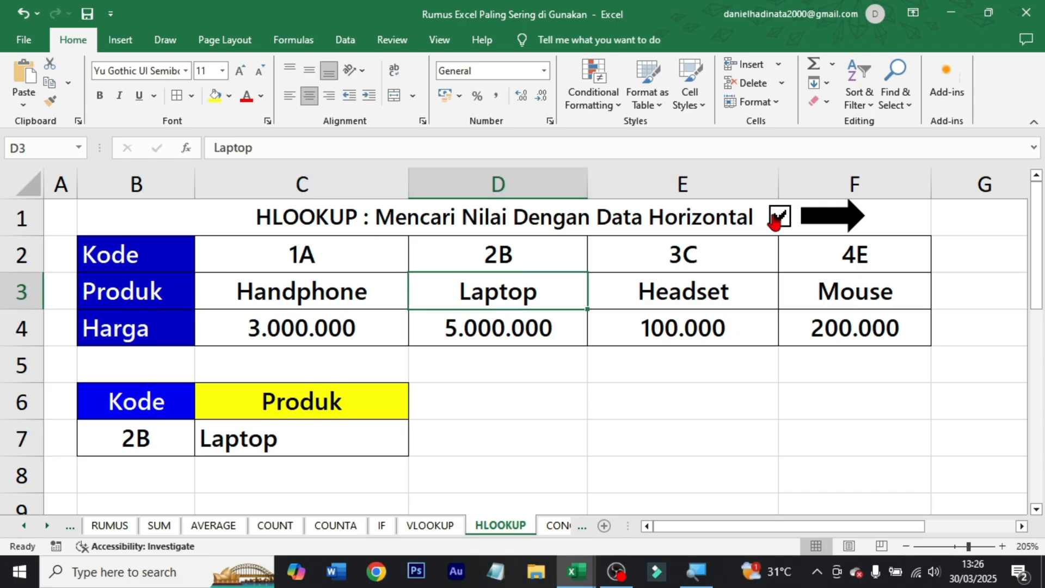
{"action": "left_click", "coordinate": [860, 223]}
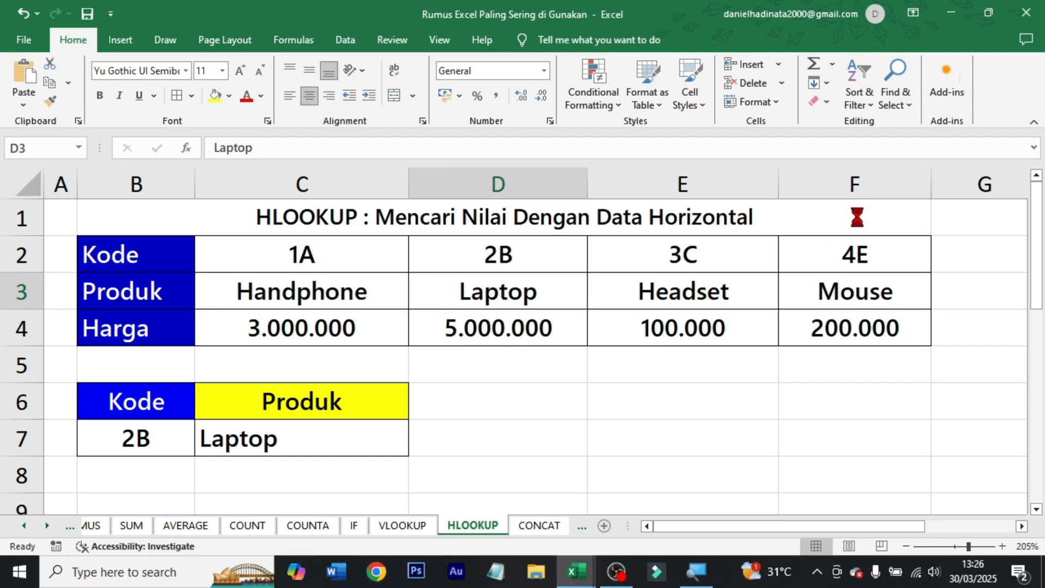
Step: Join the first and last names from row 3, separated by a space, in cell D3 with =CONCAT(B3;" ";C3)
{"action": "left_click", "coordinate": [382, 231]}
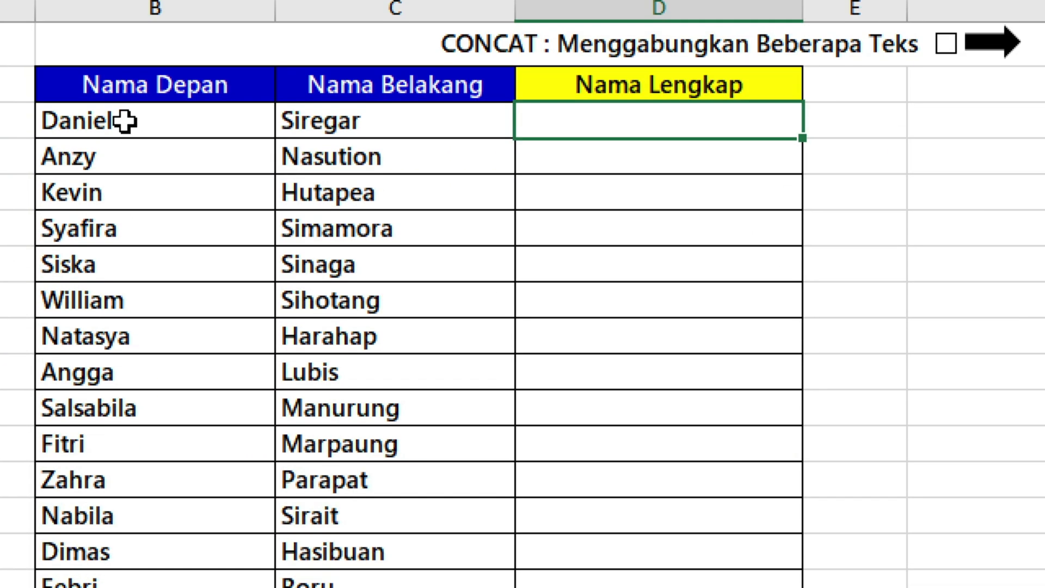
{"action": "left_click", "coordinate": [124, 271]}
{"action": "left_click", "coordinate": [441, 133]}
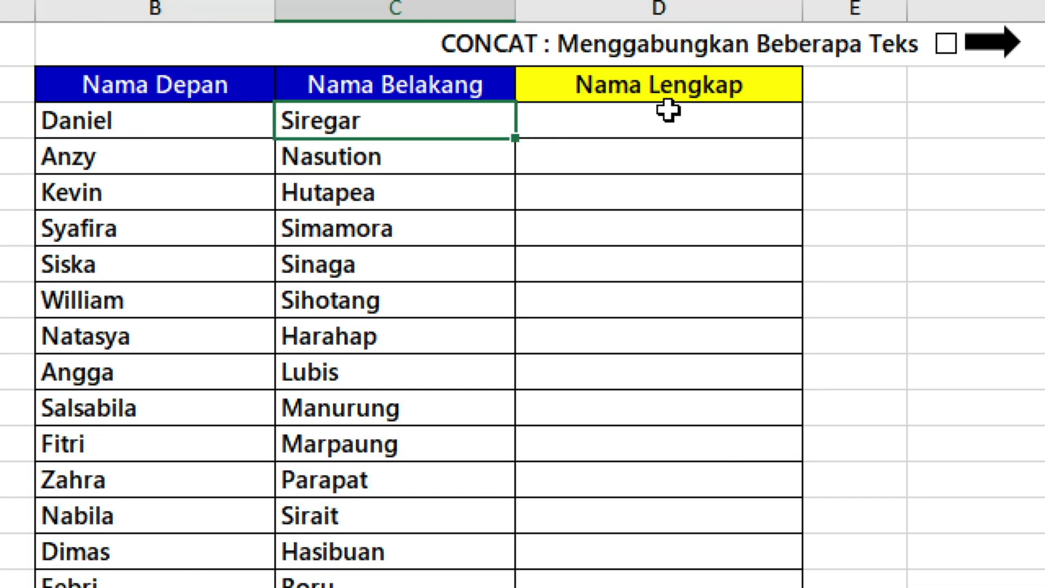
{"action": "left_click", "coordinate": [674, 115]}
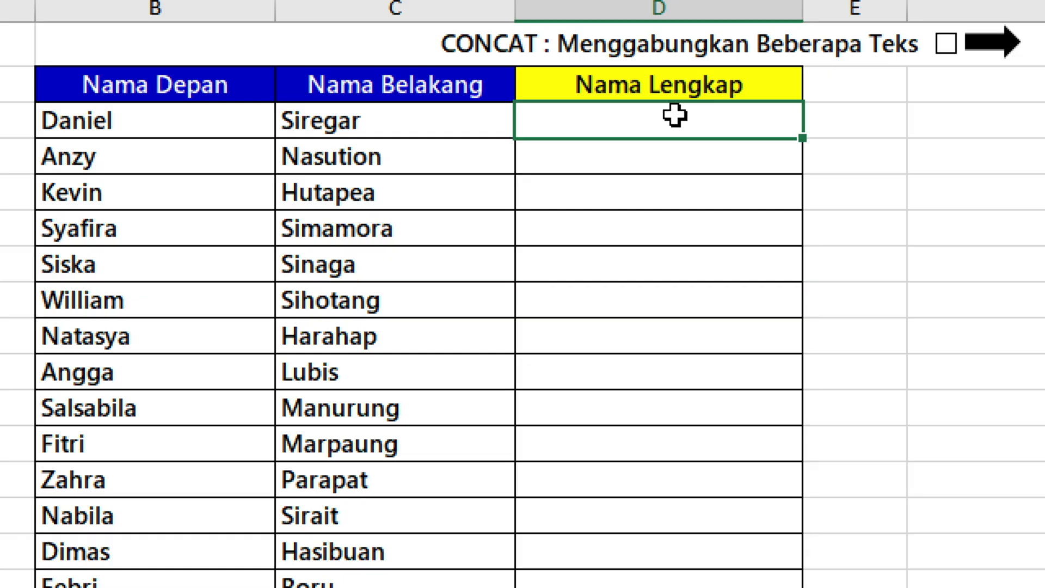
{"action": "double_click", "coordinate": [675, 115]}
{"action": "type", "text": "="}
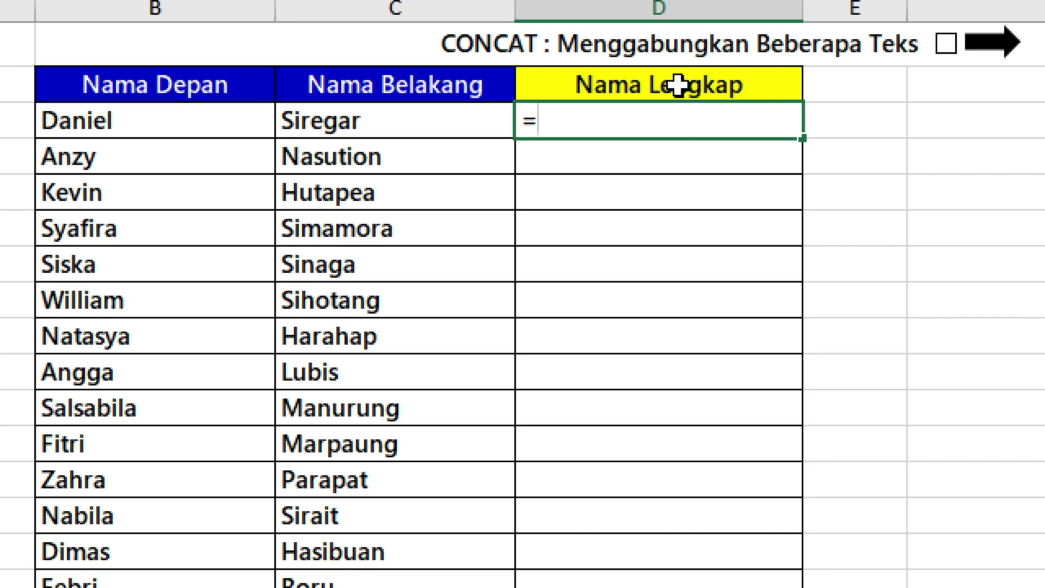
{"action": "type", "text": "concat"}
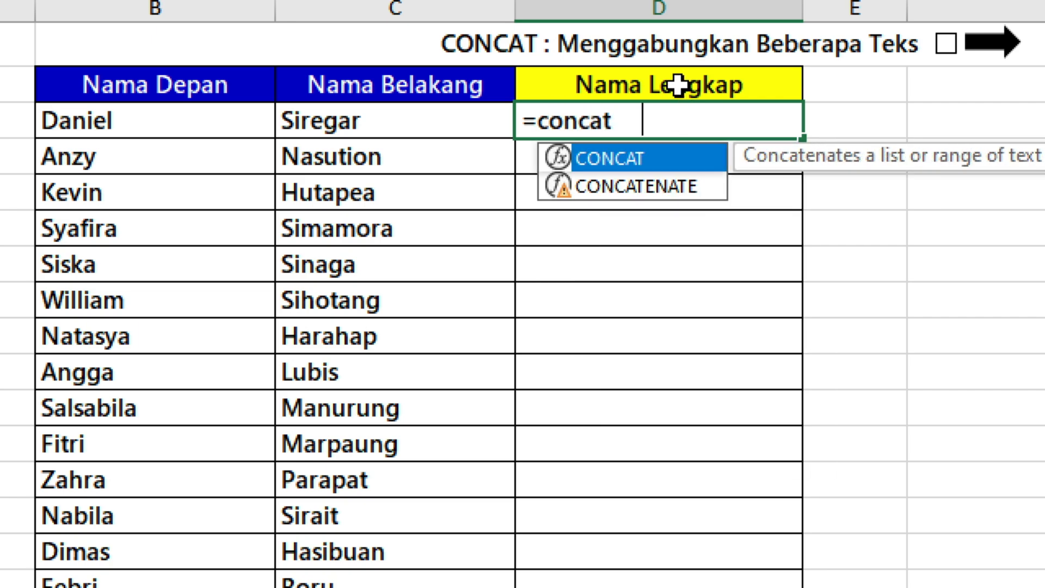
{"action": "key", "text": "Tab"}
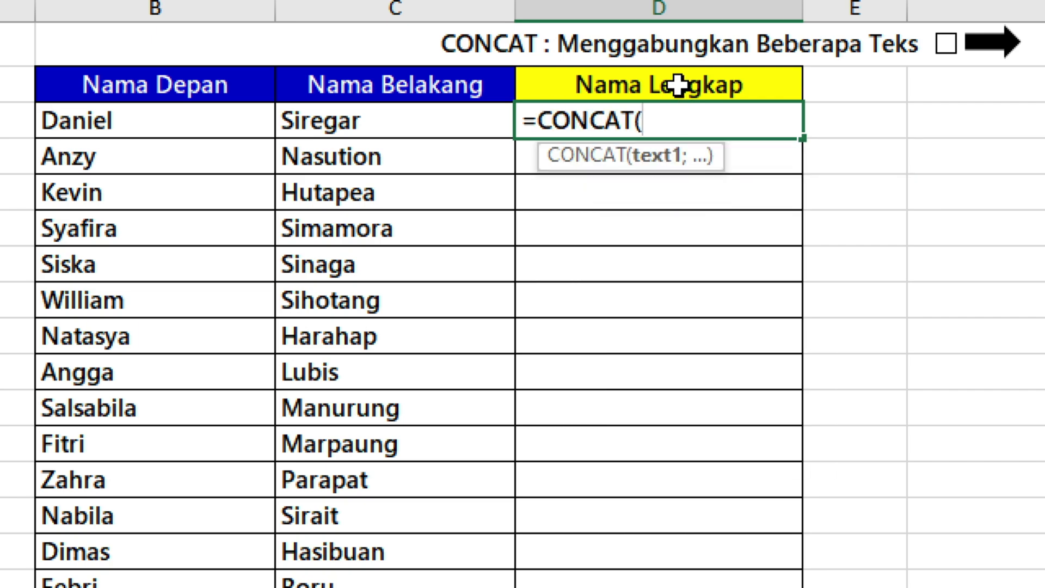
{"action": "left_click", "coordinate": [143, 111]}
{"action": "type", "text": ";"}
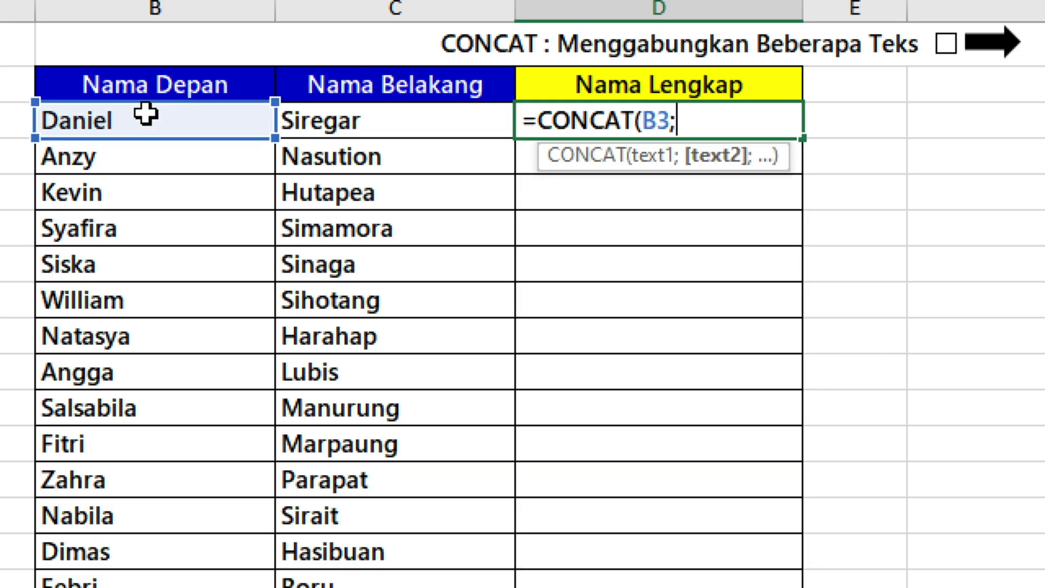
{"action": "type", "text": "\" \";"}
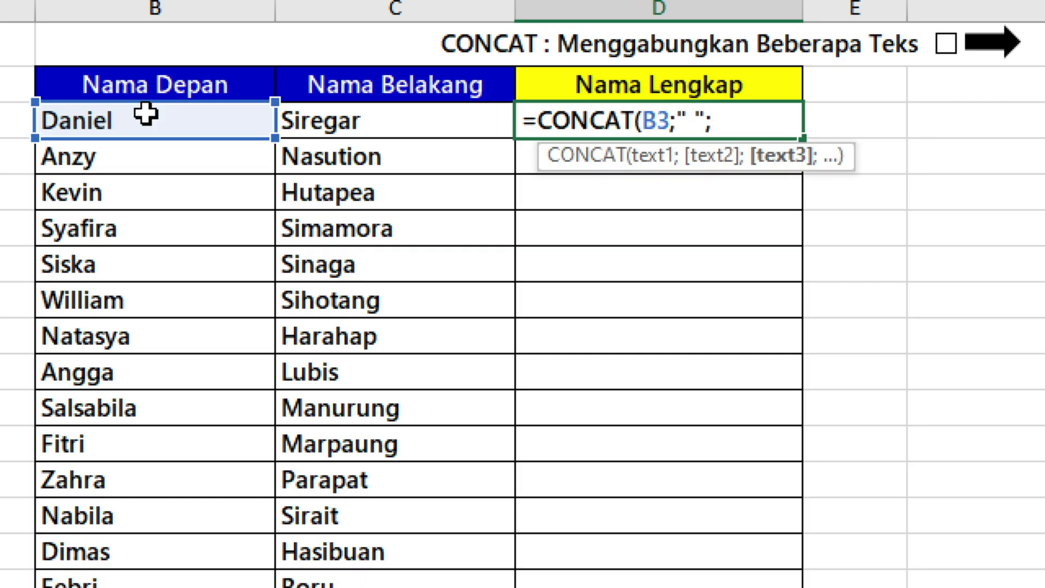
{"action": "left_click", "coordinate": [333, 118]}
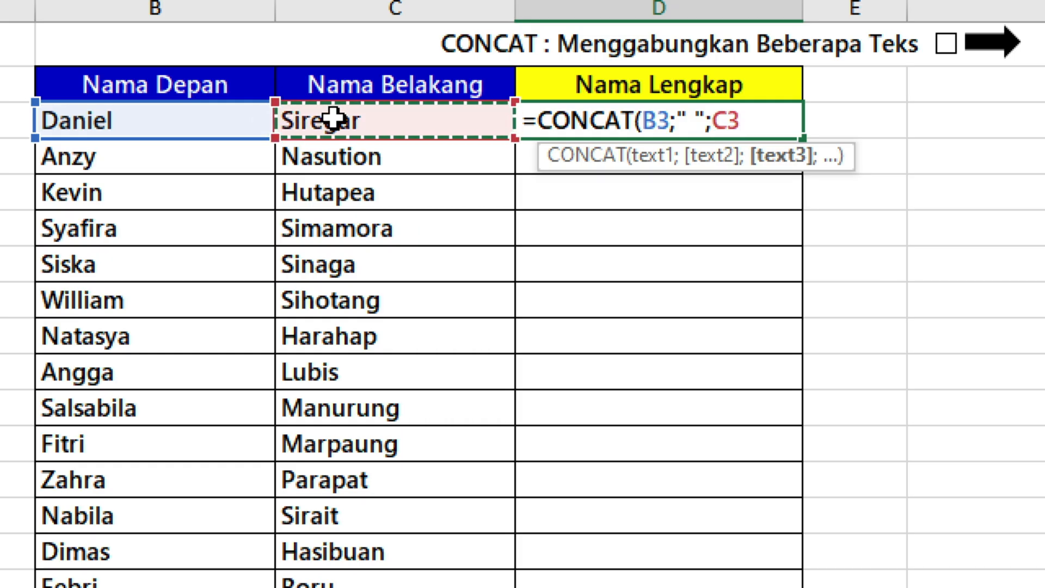
{"action": "type", "text": ")"}
{"action": "key", "text": "ctrl+Return"}
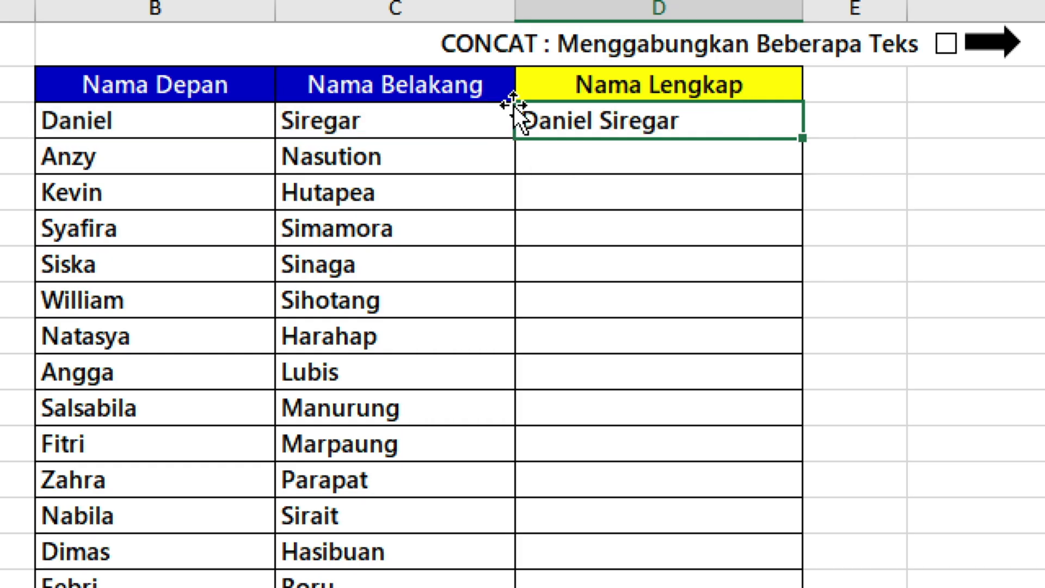
Step: Fill the CONCAT formula down the Nama Lengkap column and check row 3 against its first and last names
{"action": "double_click", "coordinate": [798, 138]}
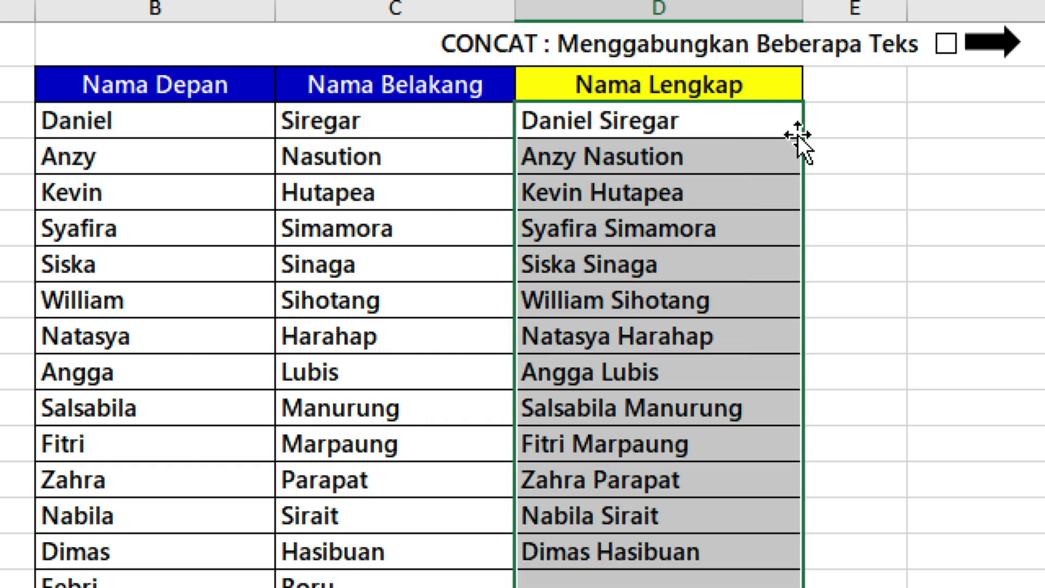
{"action": "left_click", "coordinate": [95, 117]}
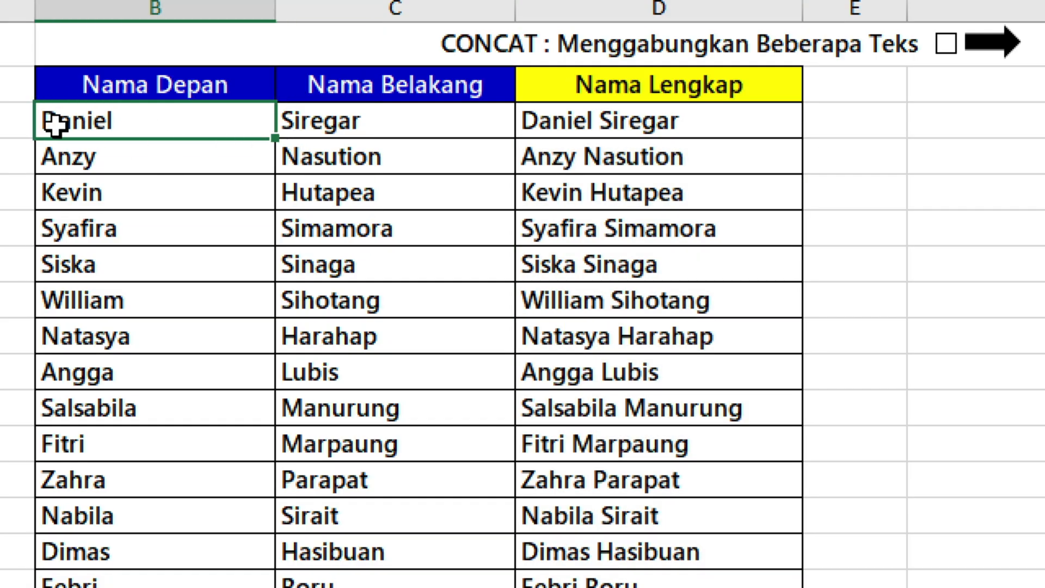
{"action": "left_click", "coordinate": [391, 124]}
{"action": "left_click", "coordinate": [691, 121]}
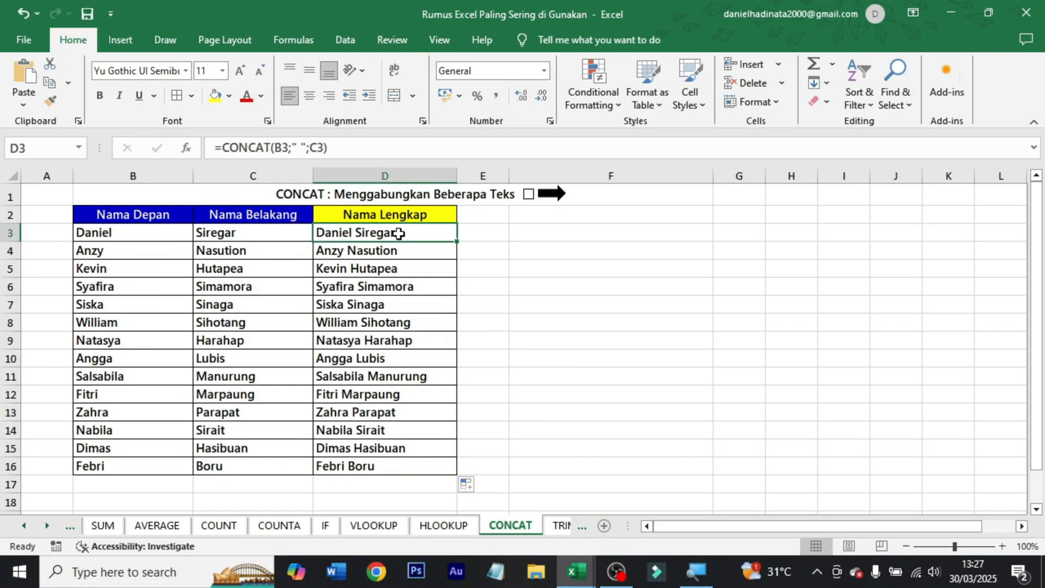
Step: Tick the checkbox beside the CONCAT heading and follow its arrow to the TRIM sheet
{"action": "left_click", "coordinate": [529, 194]}
{"action": "left_click", "coordinate": [551, 191]}
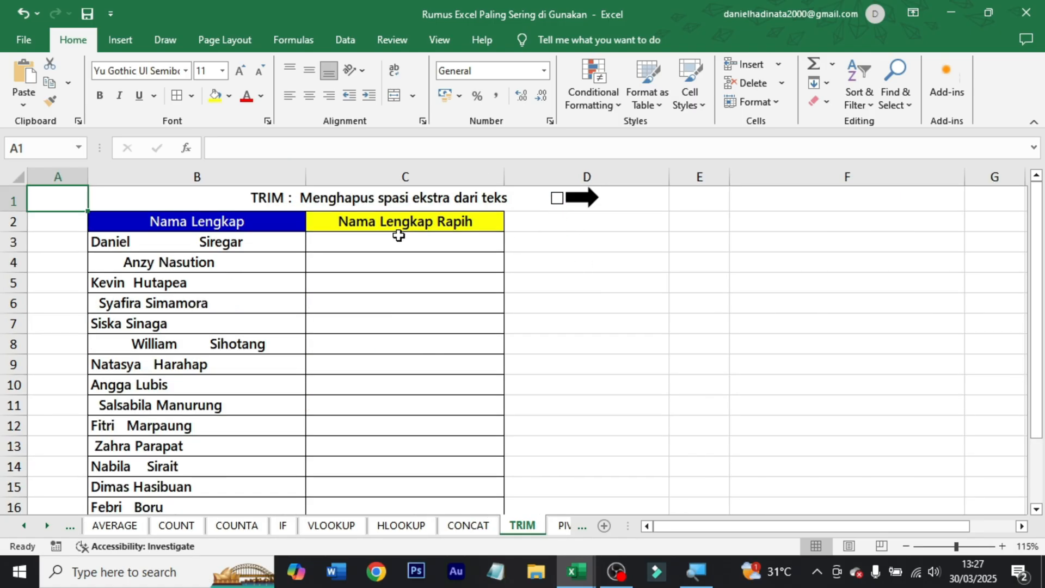
{"action": "left_click", "coordinate": [373, 243]}
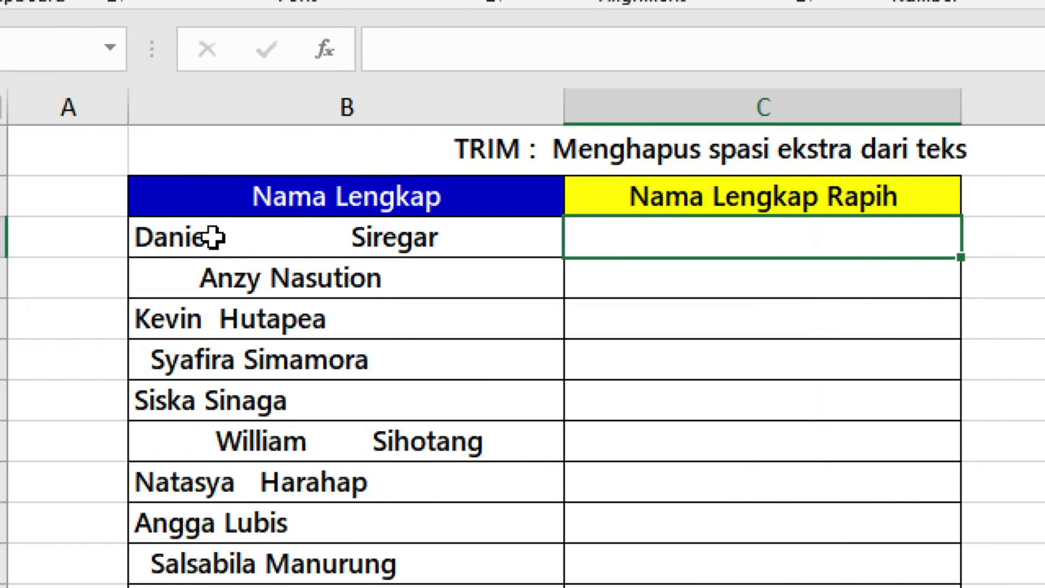
Step: Delete the extra spaces inside the full name in B3 by hand, and undo that deletion
{"action": "left_click", "coordinate": [150, 242]}
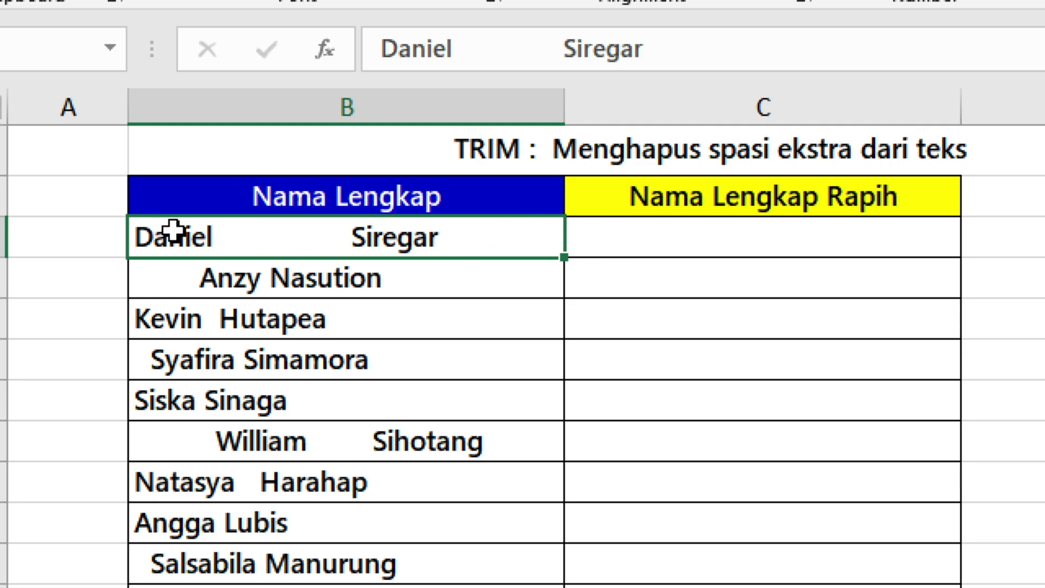
{"action": "double_click", "coordinate": [351, 234]}
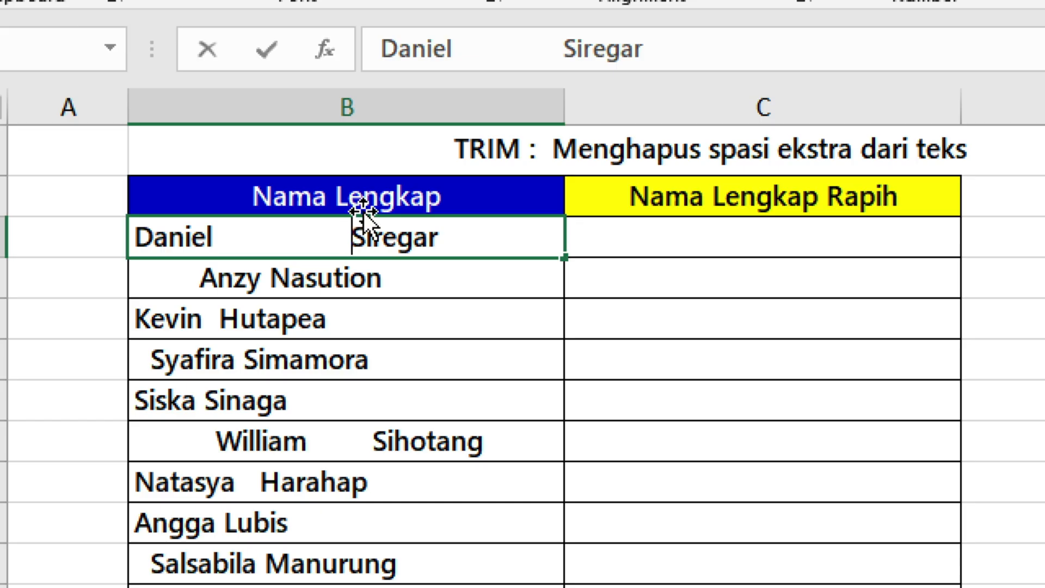
{"action": "left_click_drag", "start_coordinate": [355, 234], "coordinate": [222, 220]}
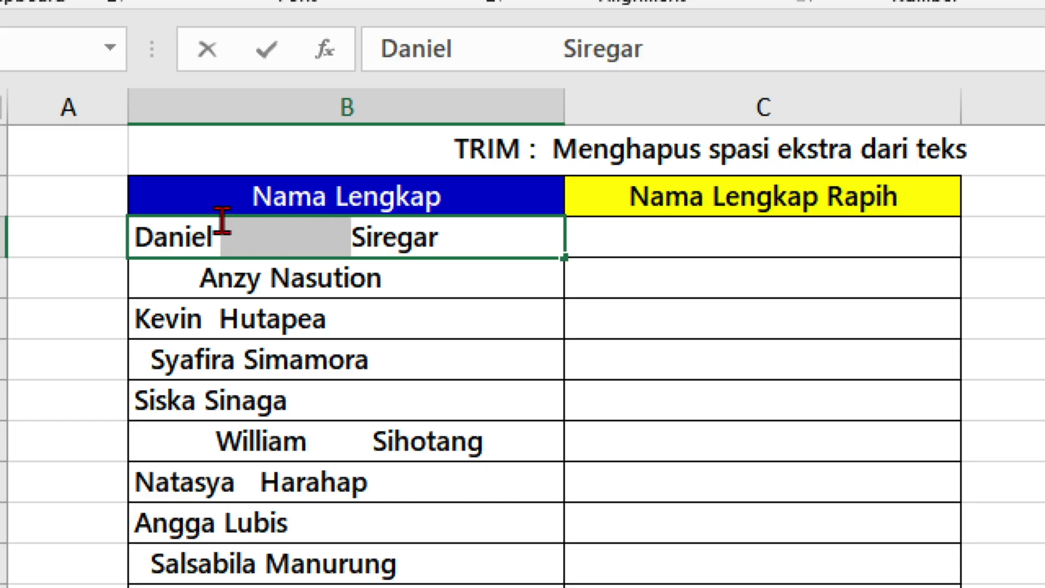
{"action": "key", "text": "Delete"}
{"action": "key", "text": "Return"}
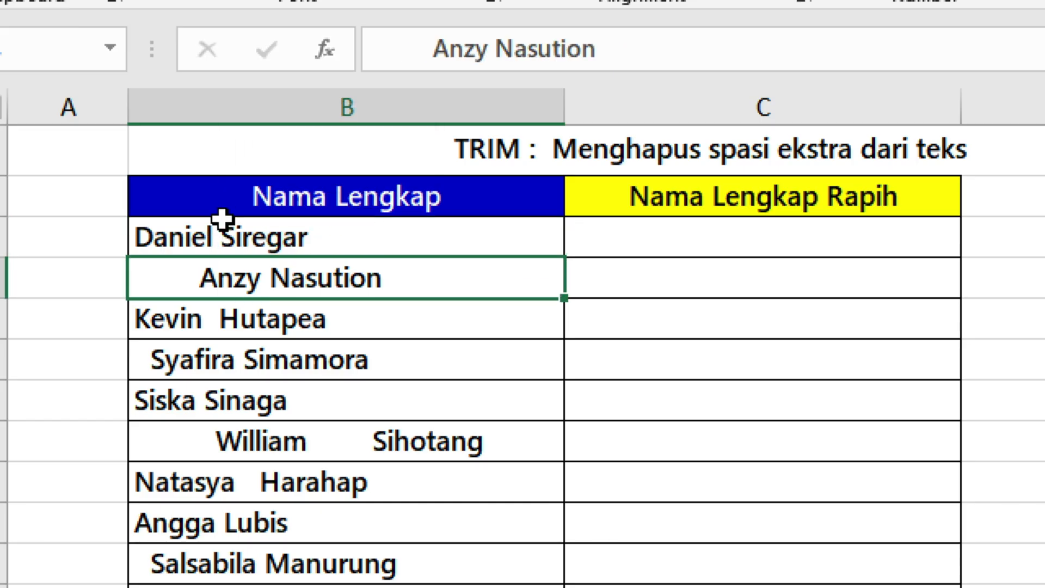
{"action": "key", "text": "ctrl+z"}
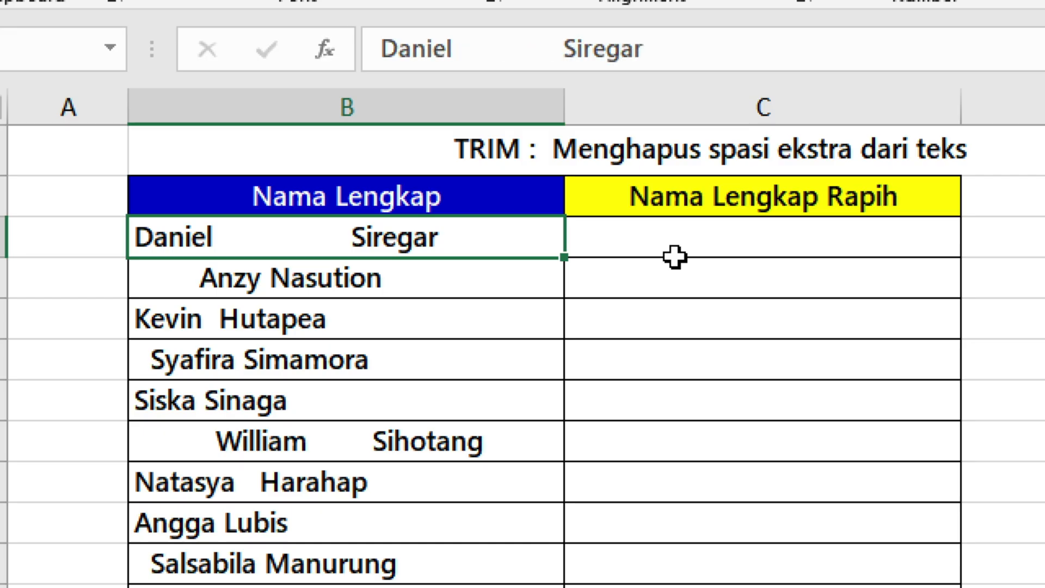
Step: Remove the extra spaces from the first full name in cell C3 with =TRIM(B3)
{"action": "left_click", "coordinate": [675, 235]}
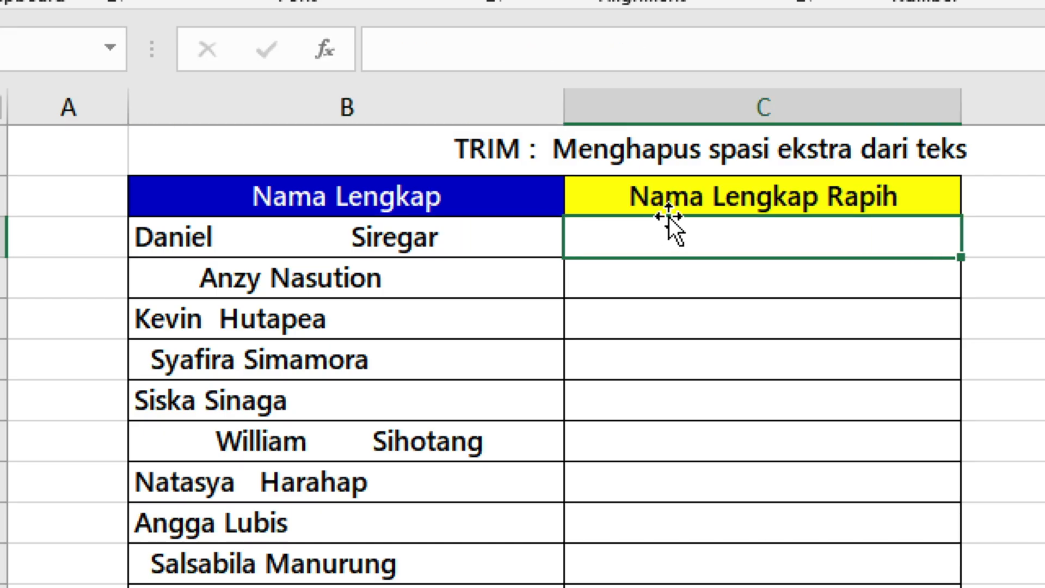
{"action": "type", "text": "="}
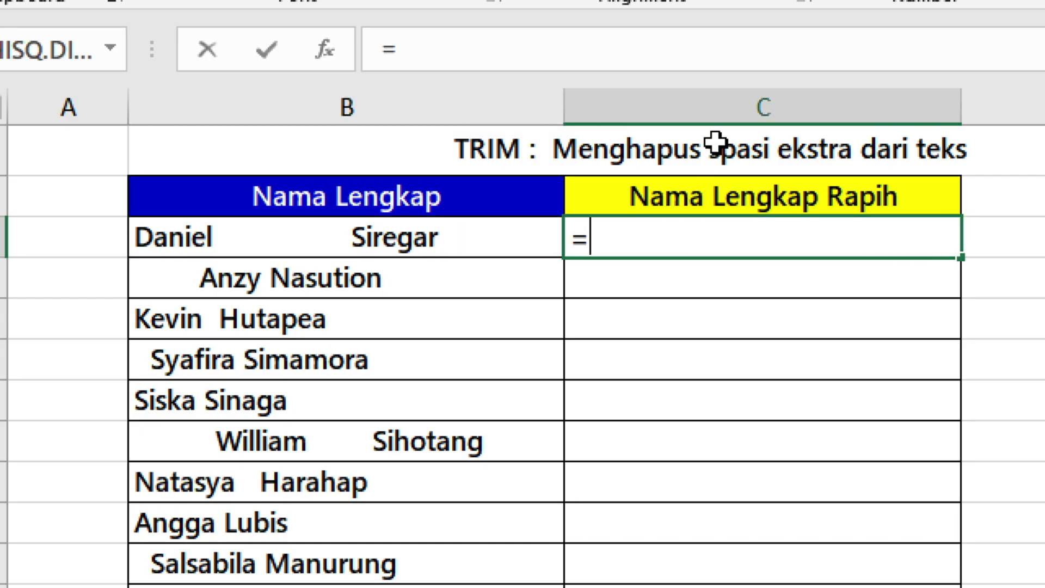
{"action": "type", "text": "trim"}
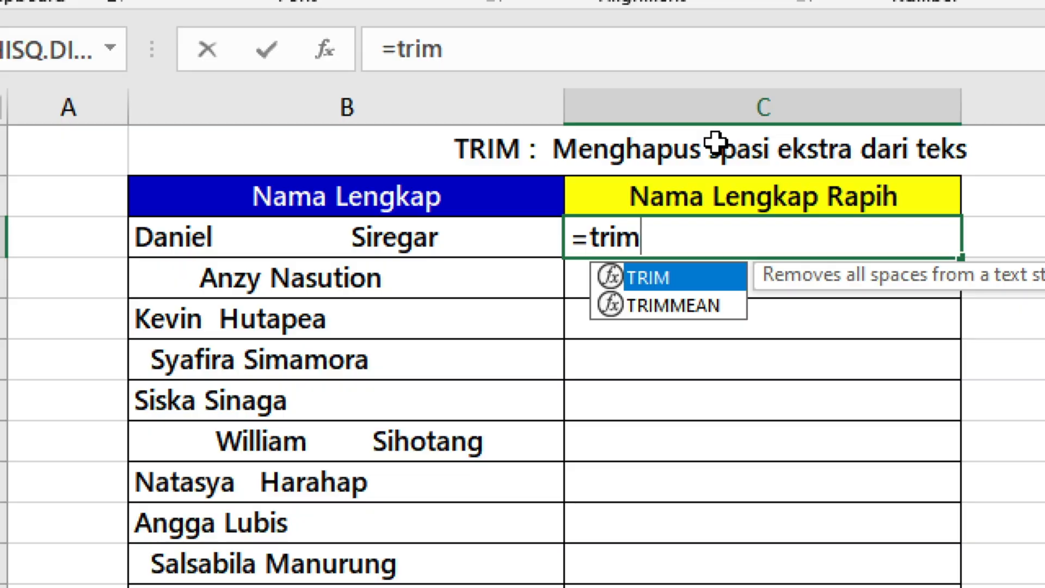
{"action": "key", "text": "Tab"}
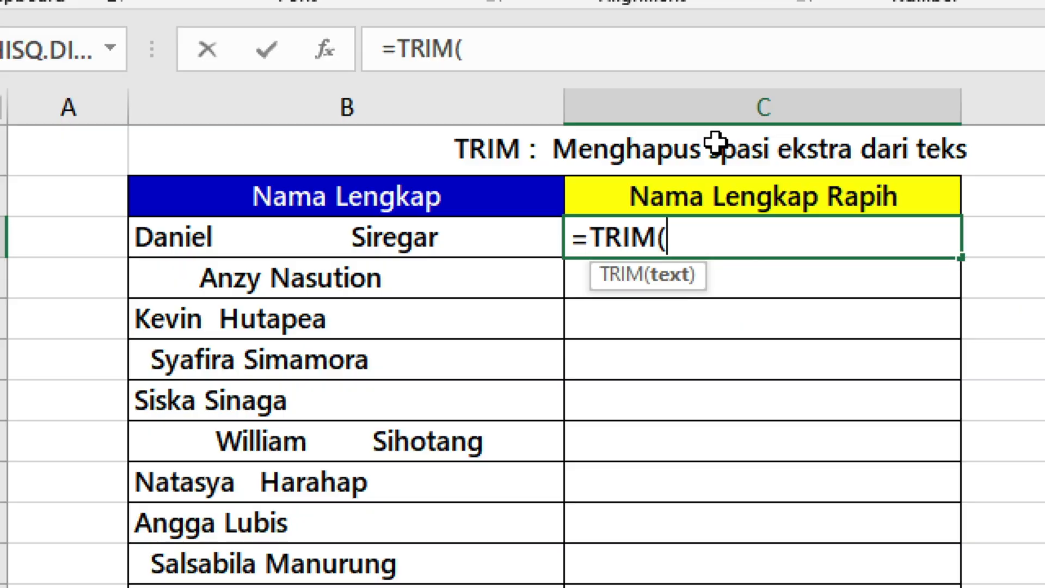
{"action": "left_click", "coordinate": [374, 237]}
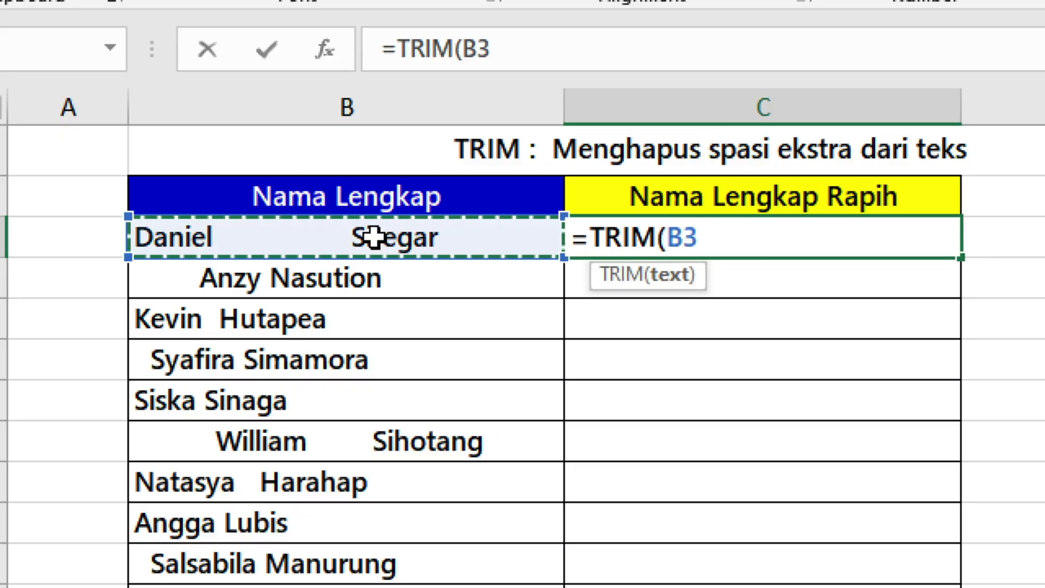
{"action": "type", "text": ")"}
{"action": "key", "text": "ctrl+Return"}
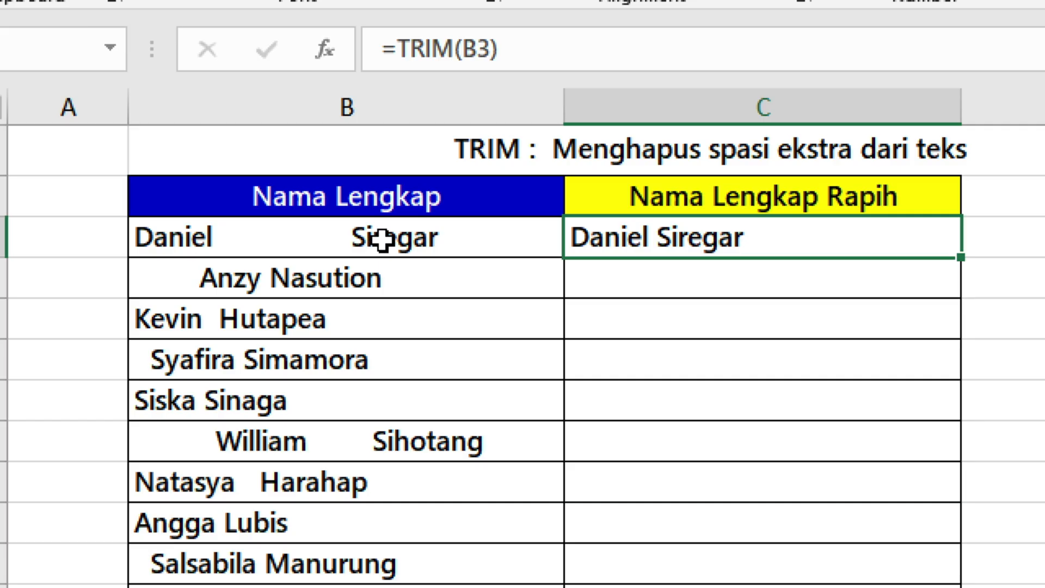
Step: Fill the TRIM formula down the Nama Lengkap Rapih column and compare the original and tidied names in row 3
{"action": "double_click", "coordinate": [851, 254]}
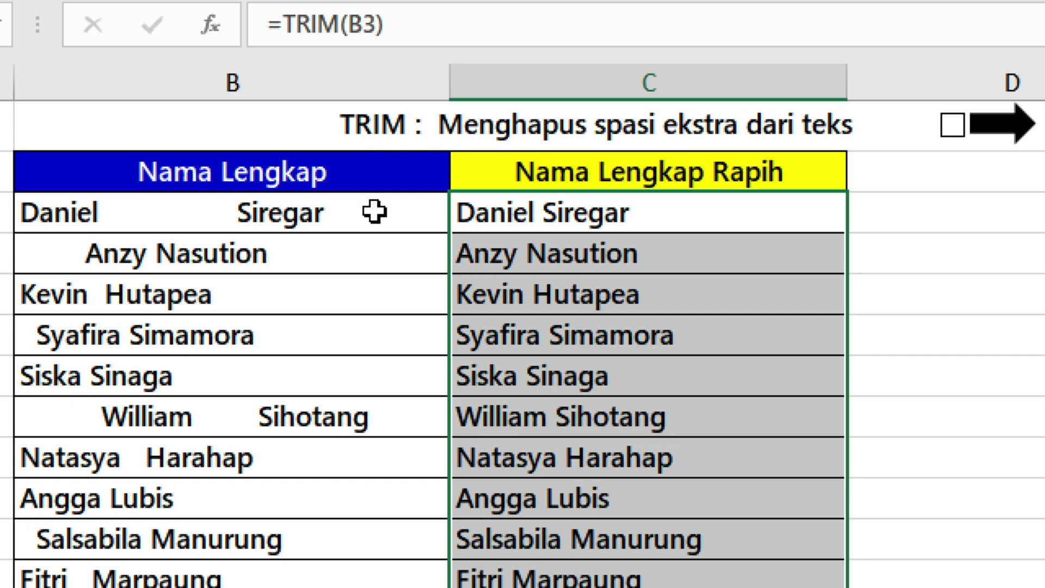
{"action": "left_click", "coordinate": [359, 218]}
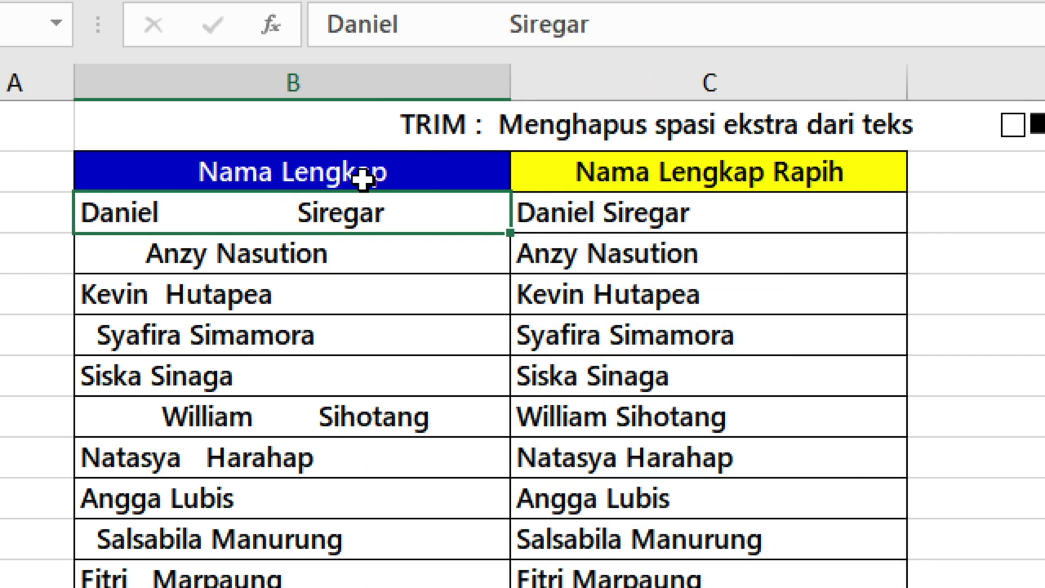
{"action": "left_click", "coordinate": [627, 227]}
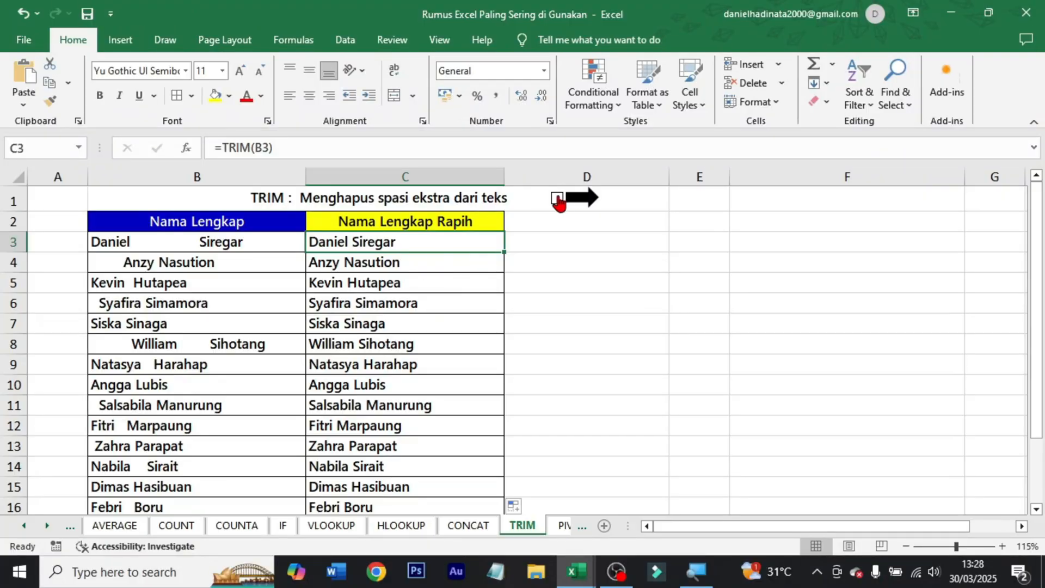
Step: Follow the arrow beside the TRIM heading to the PIVOT TABLE sheet and examine the Nama column and pivot table description
{"action": "left_click", "coordinate": [590, 199]}
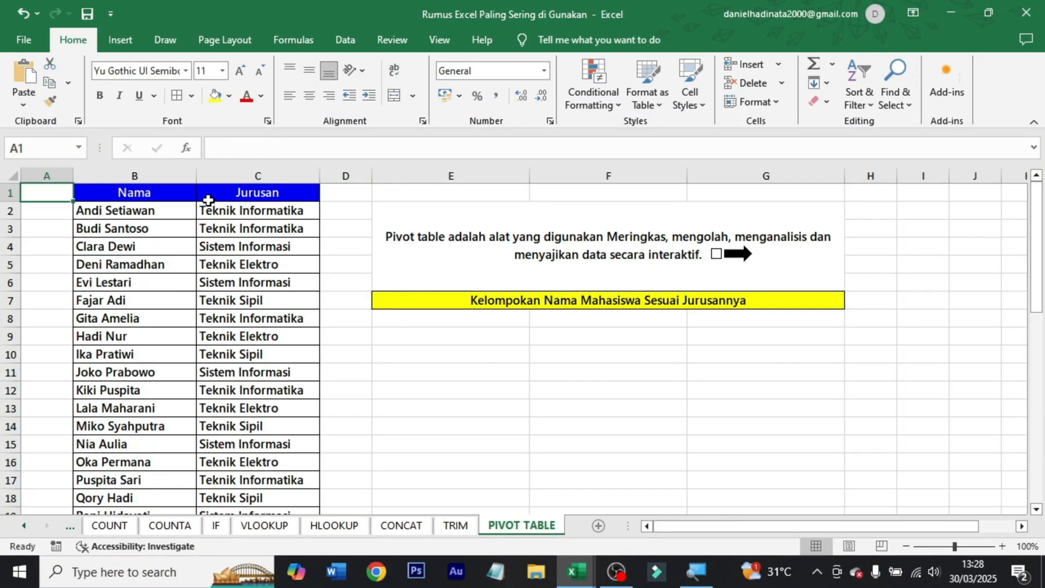
{"action": "left_click", "coordinate": [121, 210]}
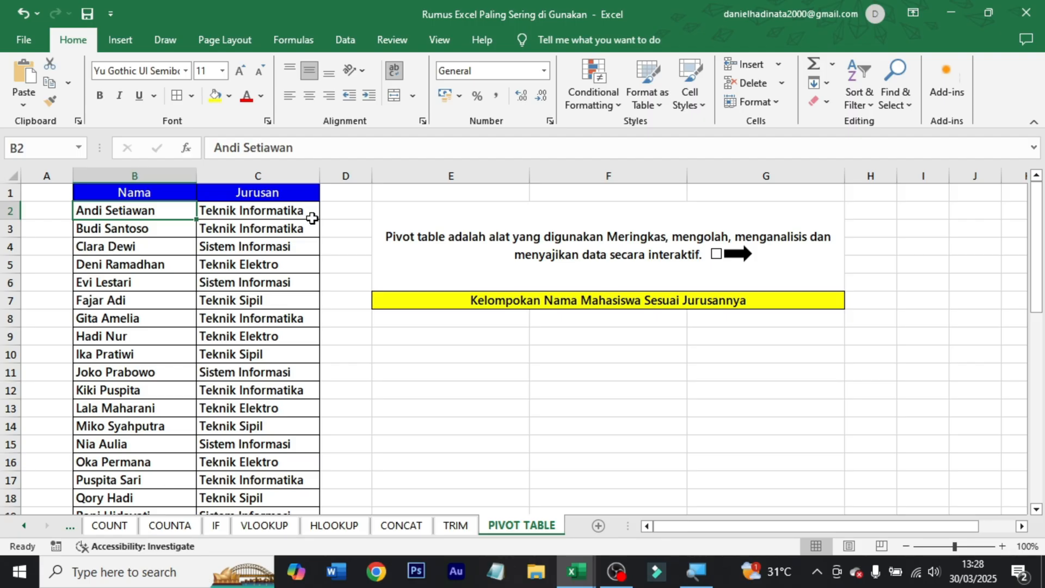
{"action": "left_click", "coordinate": [447, 273]}
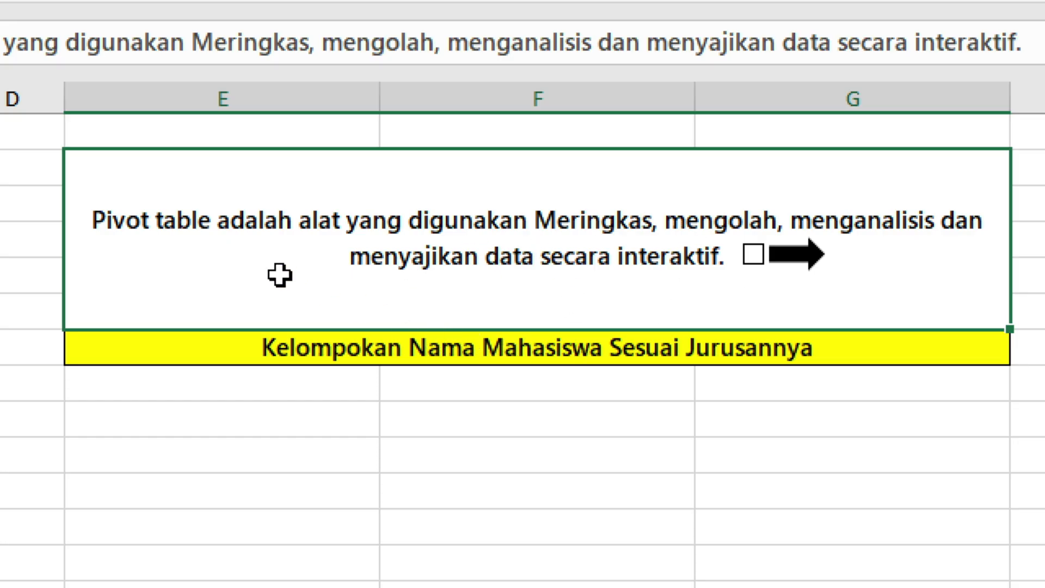
{"action": "type", "text": "-"}
{"action": "key", "text": "super"}
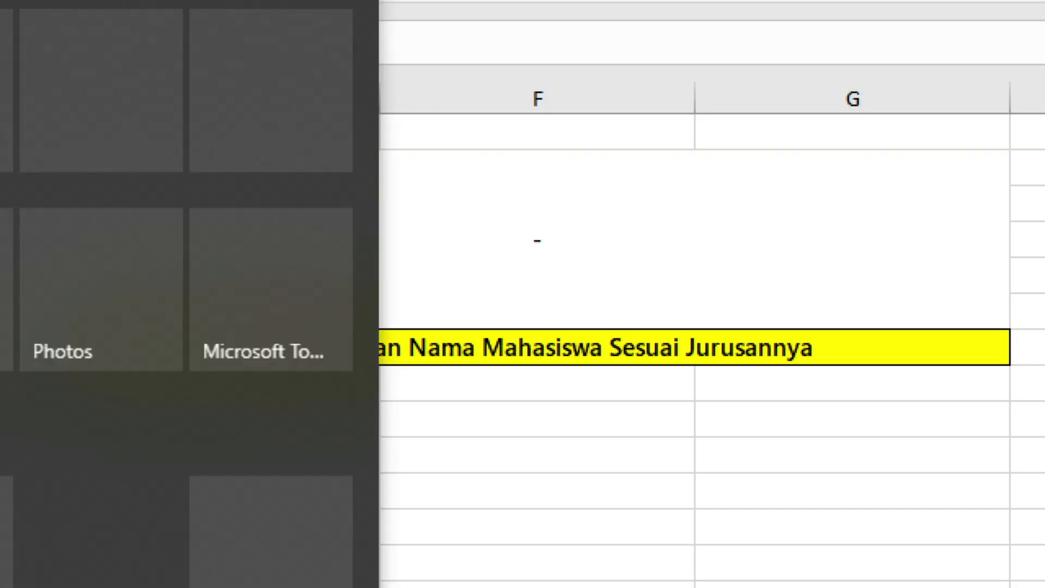
{"action": "key", "text": "Escape"}
{"action": "key", "text": "Escape"}
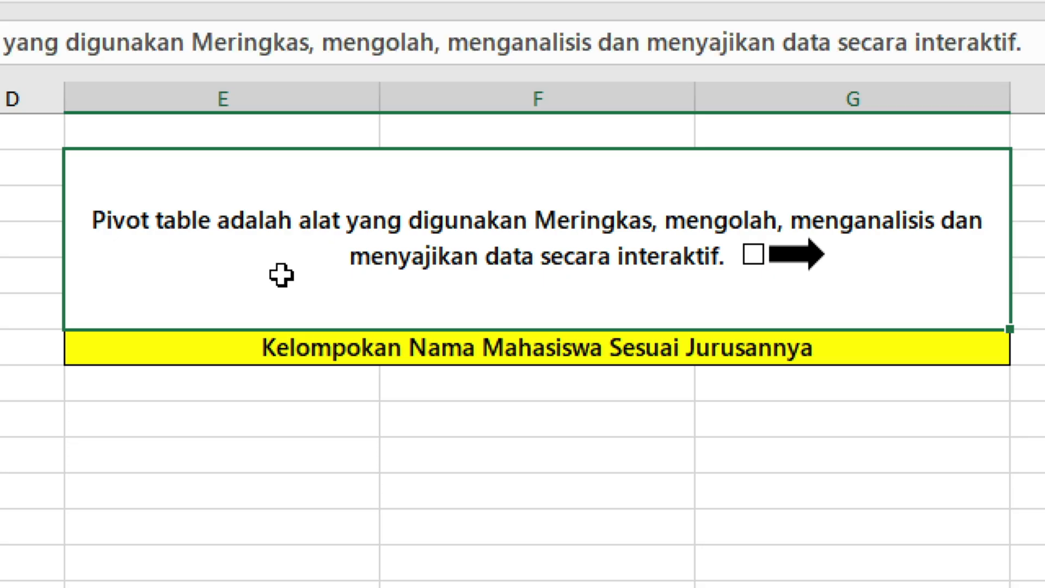
Step: Examine the Nama and Jurusan columns down to their end and the task heading in E7 about grouping students by major
{"action": "left_click", "coordinate": [241, 249]}
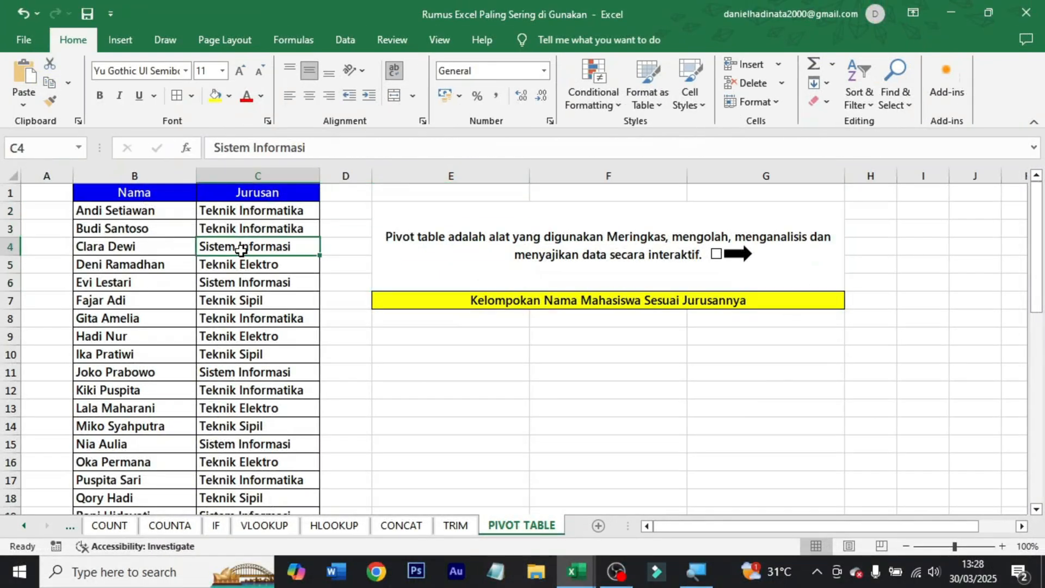
{"action": "left_click", "coordinate": [152, 195]}
{"action": "left_click", "coordinate": [203, 193]}
{"action": "left_click", "coordinate": [150, 207]}
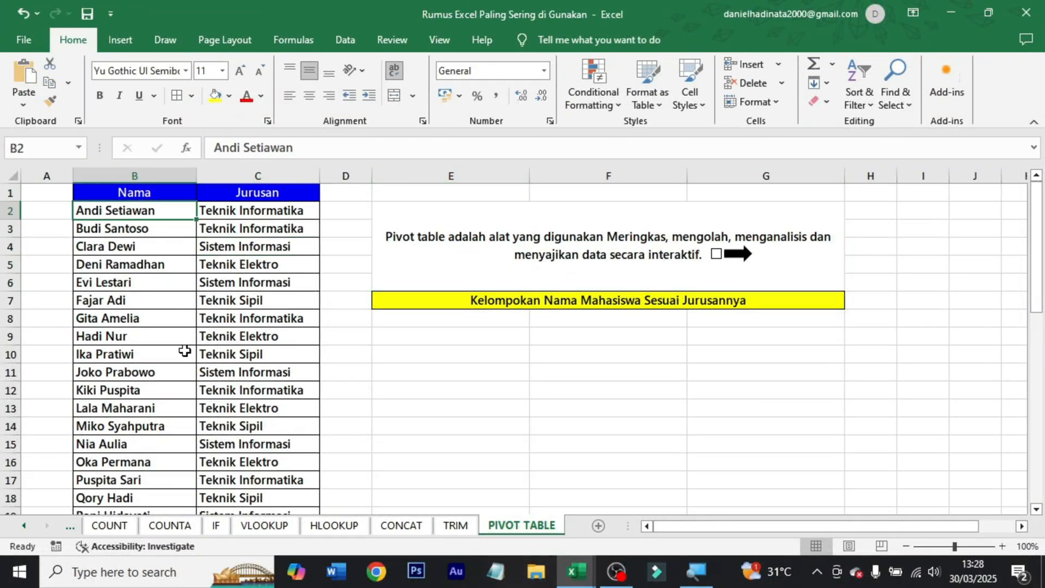
{"action": "scroll", "coordinate": [185, 349], "scroll_direction": "down", "scroll_amount": 10}
{"action": "scroll", "coordinate": [185, 351], "scroll_direction": "up", "scroll_amount": 10}
{"action": "left_click", "coordinate": [434, 307]}
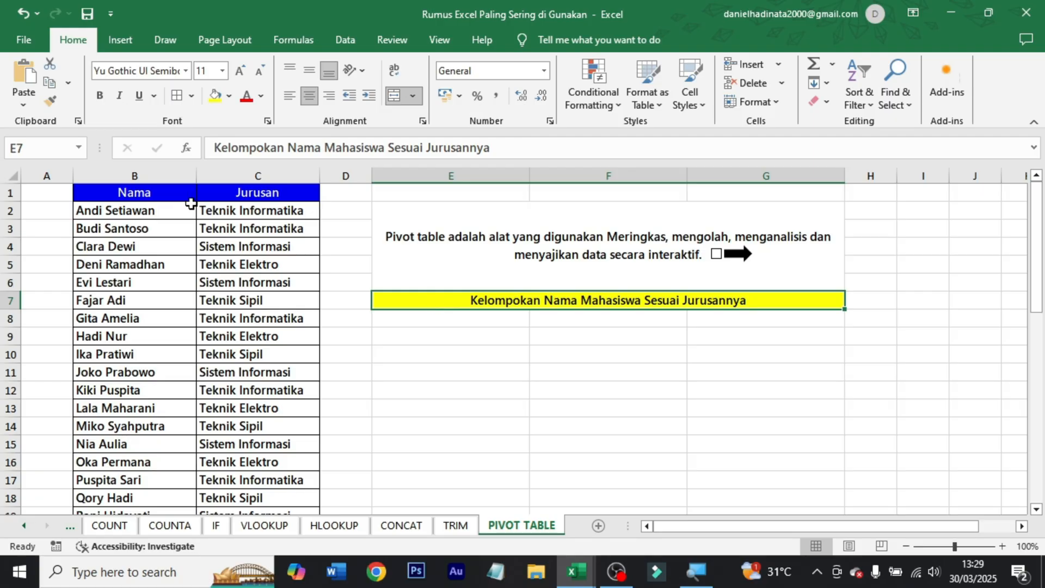
Step: Start a PivotTable from the Nama and Jurusan data in B1:C32 and move its dialog clear of the data
{"action": "left_click_drag", "start_coordinate": [153, 197], "coordinate": [200, 197]}
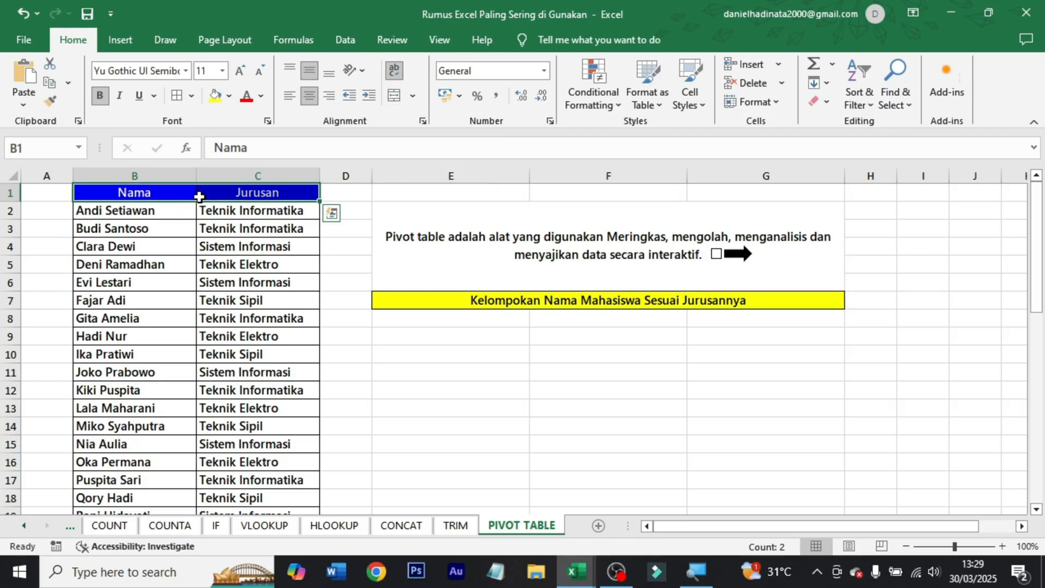
{"action": "key", "text": "ctrl+shift+Down"}
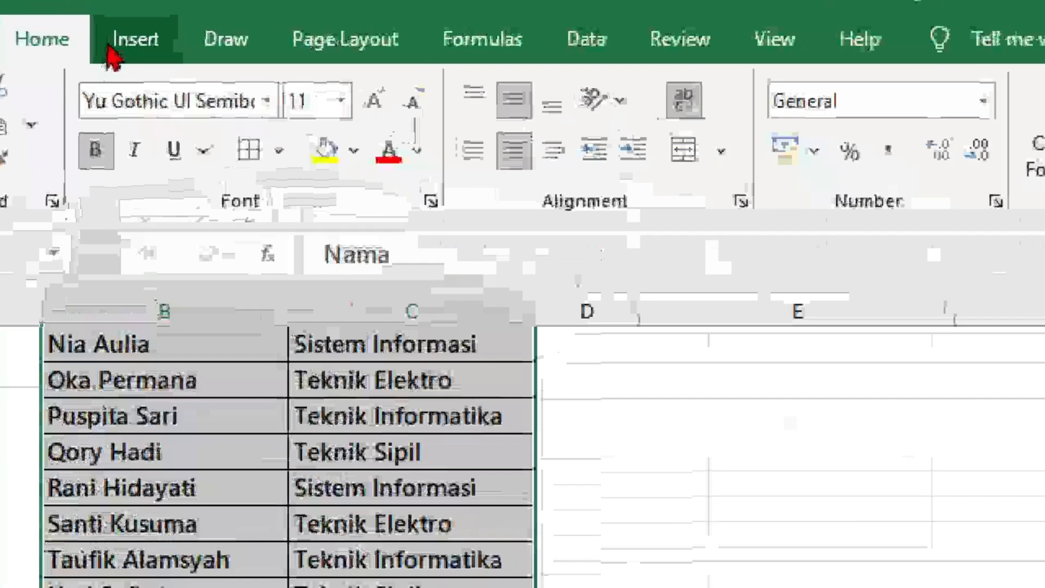
{"action": "left_click", "coordinate": [110, 46]}
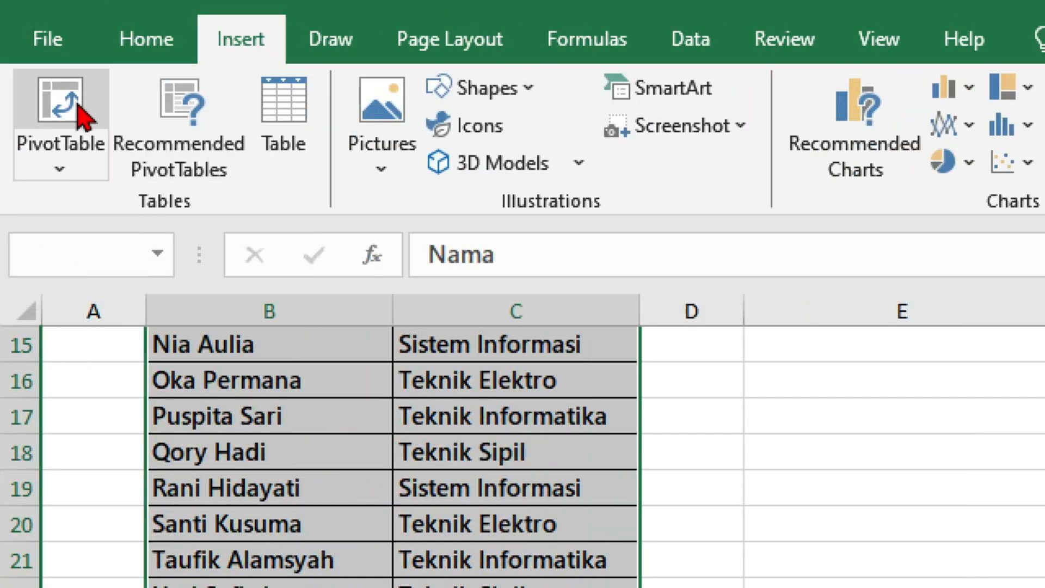
{"action": "left_click", "coordinate": [82, 111]}
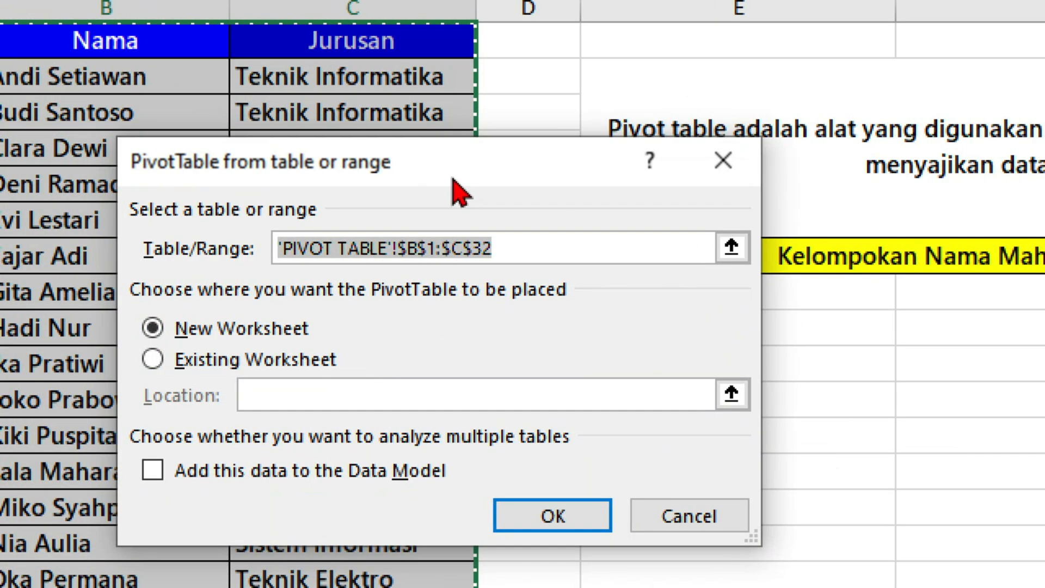
{"action": "left_click_drag", "start_coordinate": [132, 88], "coordinate": [559, 265]}
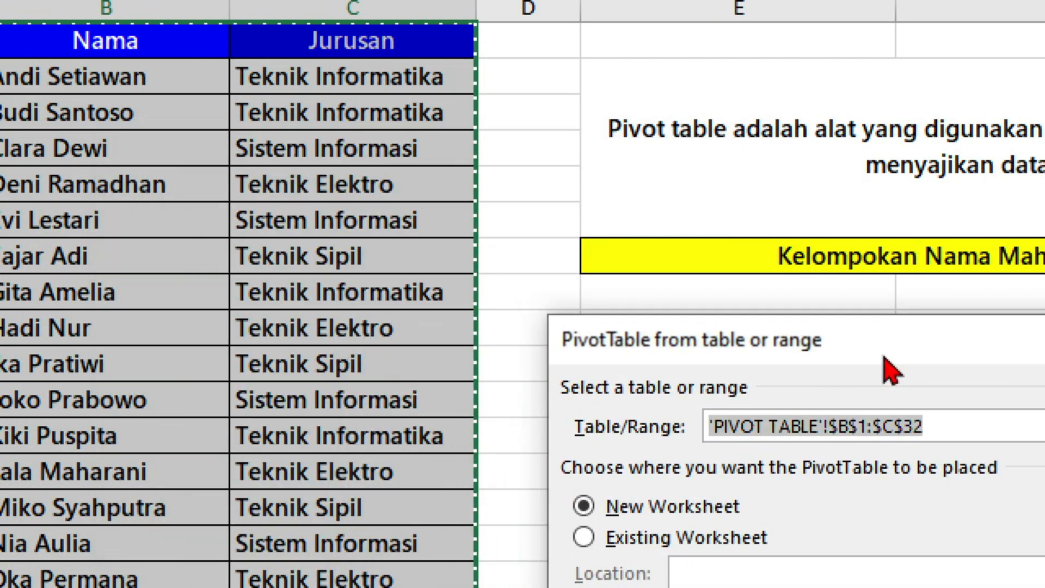
{"action": "left_click_drag", "start_coordinate": [877, 356], "coordinate": [899, 358]}
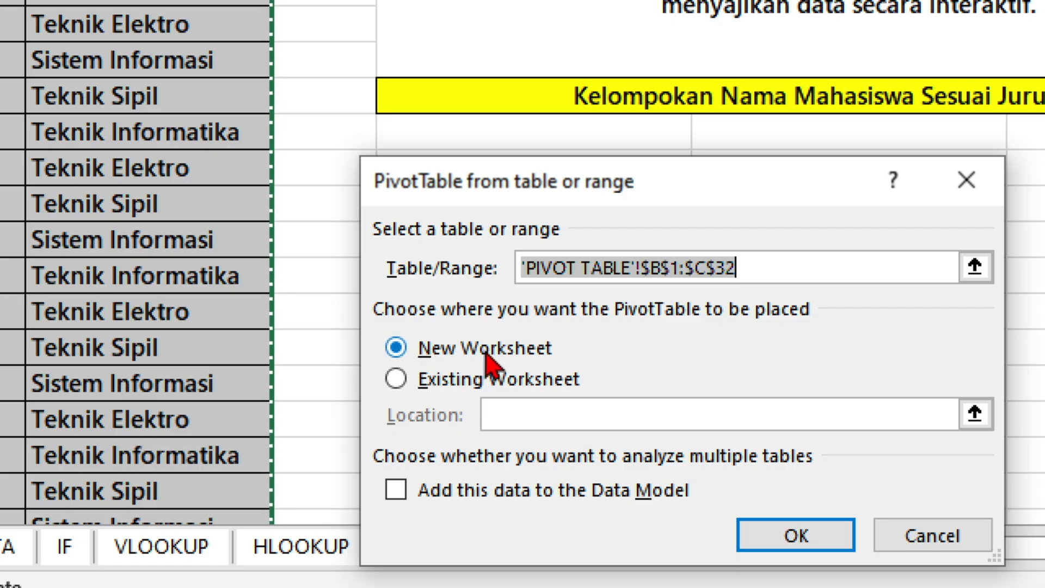
Step: Place the PivotTable on the existing PIVOT TABLE worksheet at cell E9 and create it
{"action": "left_click", "coordinate": [421, 388]}
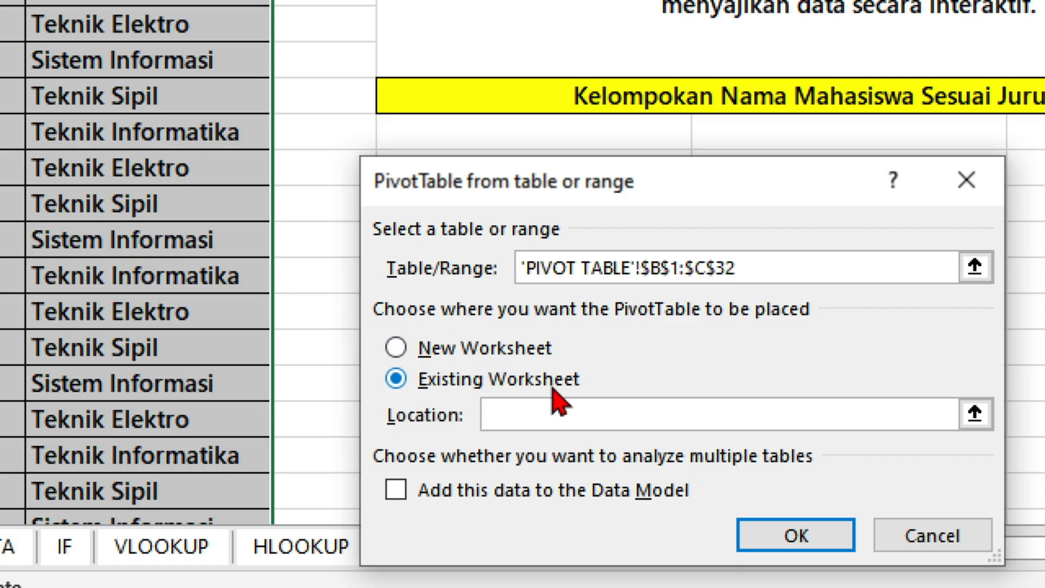
{"action": "left_click_drag", "start_coordinate": [649, 201], "coordinate": [680, 313]}
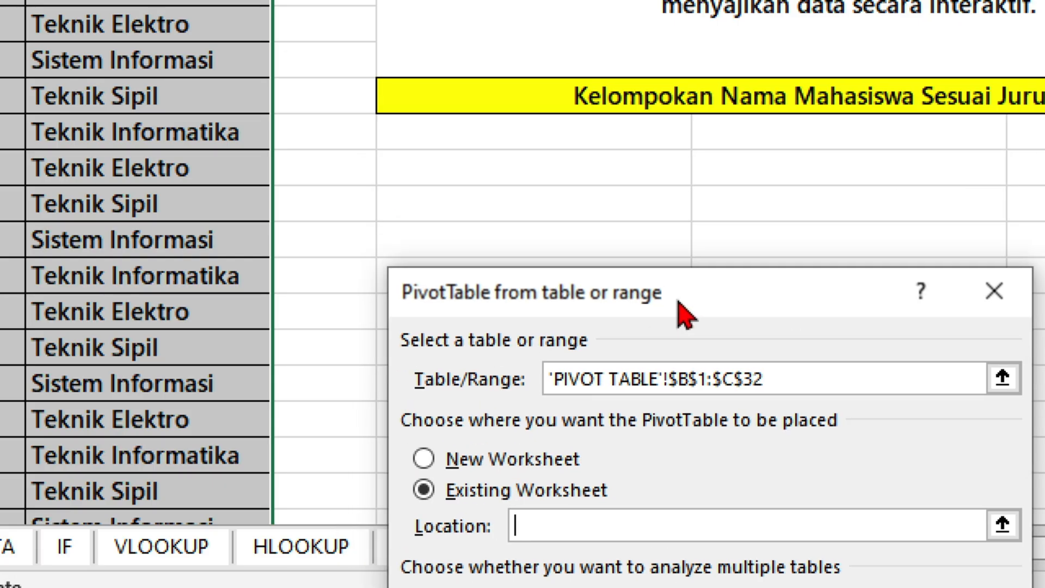
{"action": "left_click", "coordinate": [452, 178]}
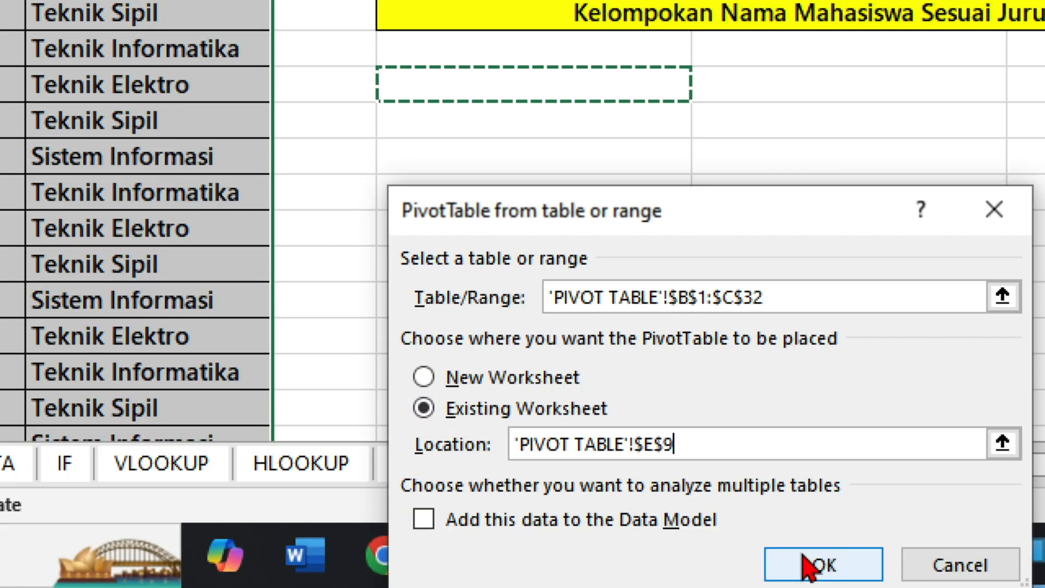
{"action": "left_click", "coordinate": [811, 566]}
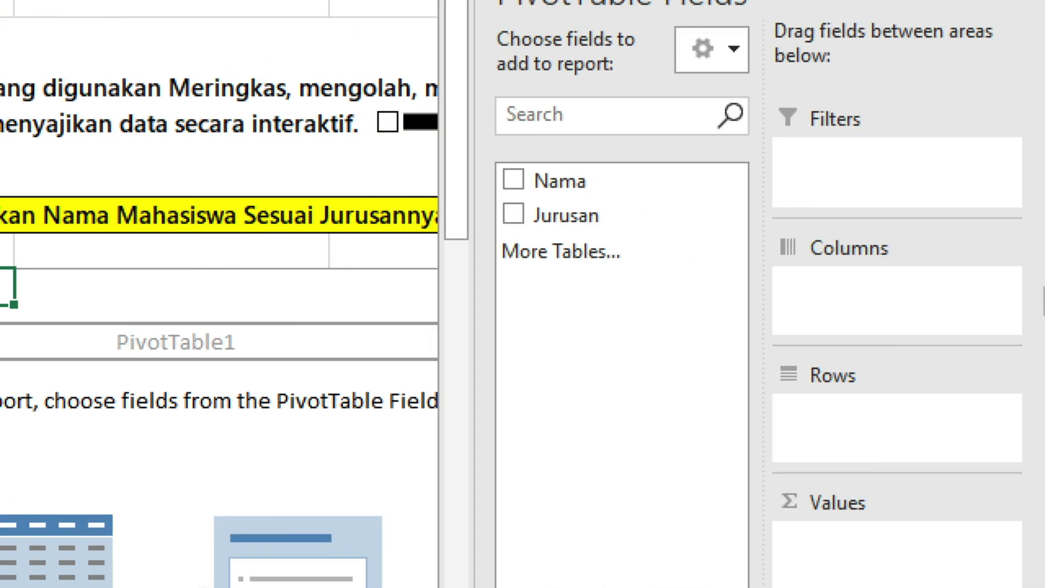
Step: Group the pivot table by setting Jurusan as the first row field and Nama as the row field beneath it
{"action": "left_click_drag", "start_coordinate": [666, 220], "coordinate": [871, 430]}
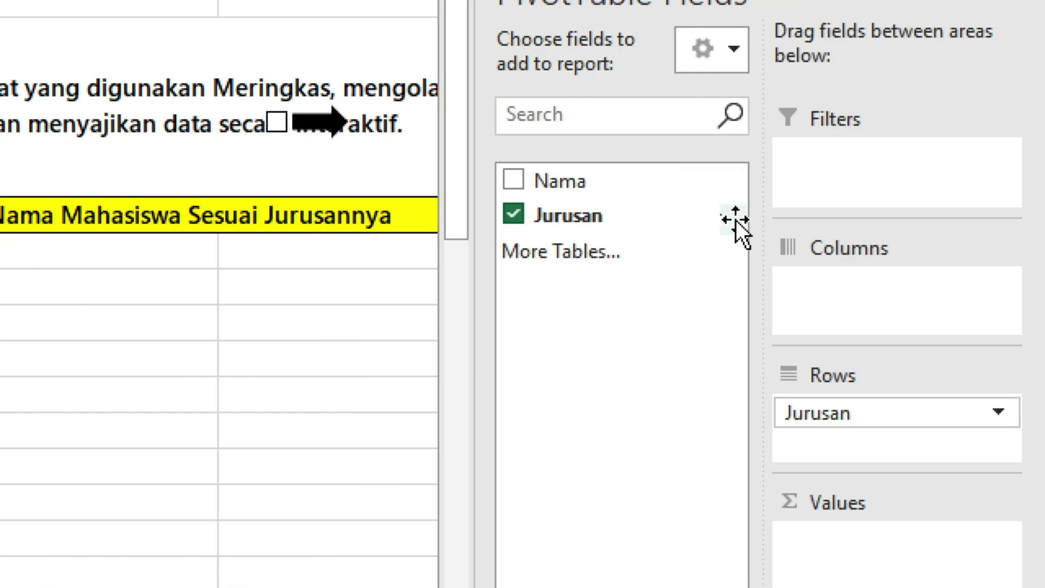
{"action": "left_click_drag", "start_coordinate": [610, 188], "coordinate": [860, 551]}
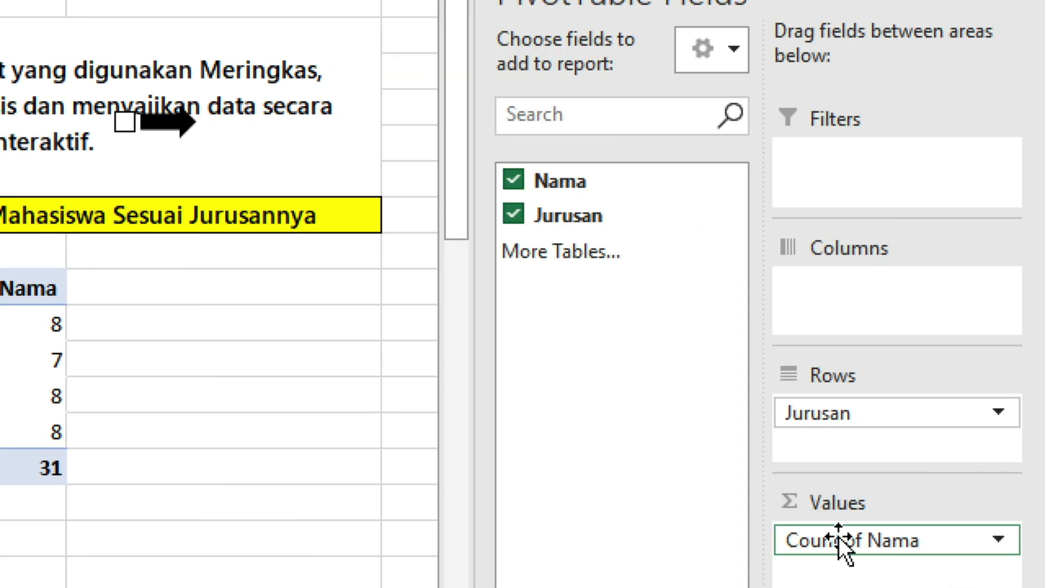
{"action": "left_click_drag", "start_coordinate": [838, 537], "coordinate": [826, 448]}
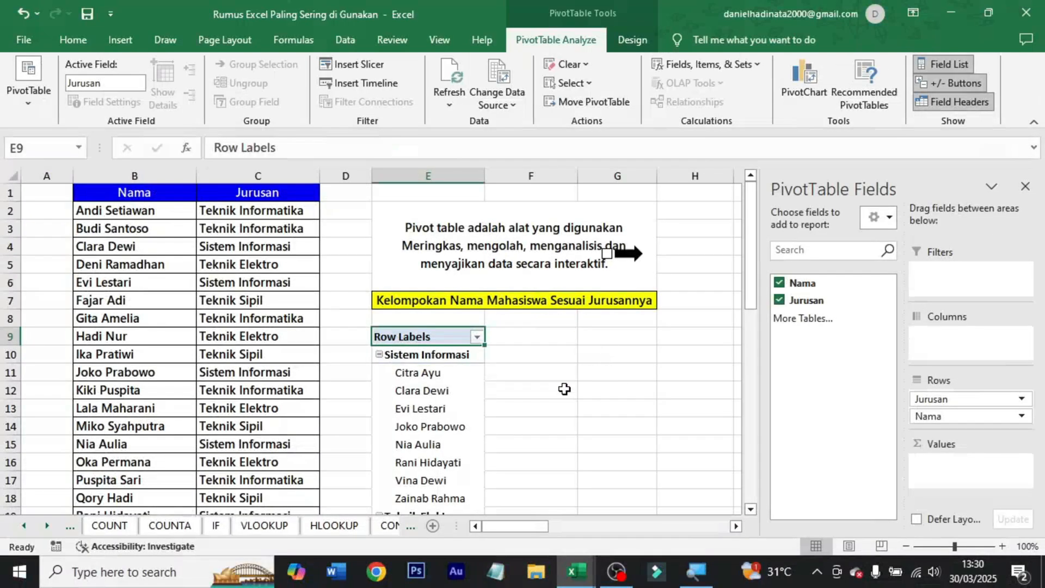
Step: Rename the pivot table's Row Labels heading in E9 to Jurusan and close the PivotTable field list
{"action": "double_click", "coordinate": [429, 337]}
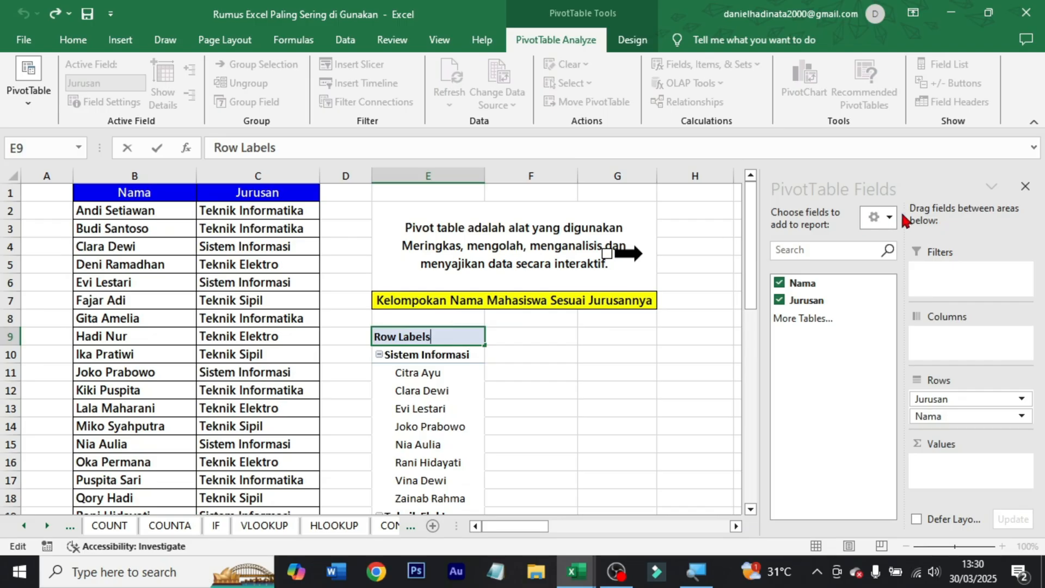
{"action": "key", "text": "Escape"}
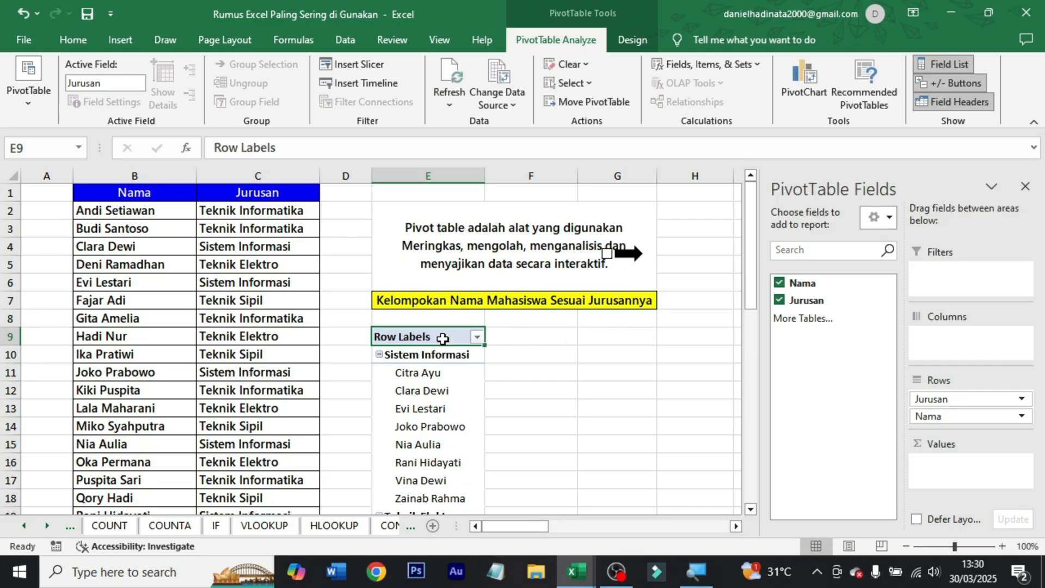
{"action": "left_click_drag", "start_coordinate": [444, 339], "coordinate": [331, 336]}
{"action": "type", "text": "Jurusan"}
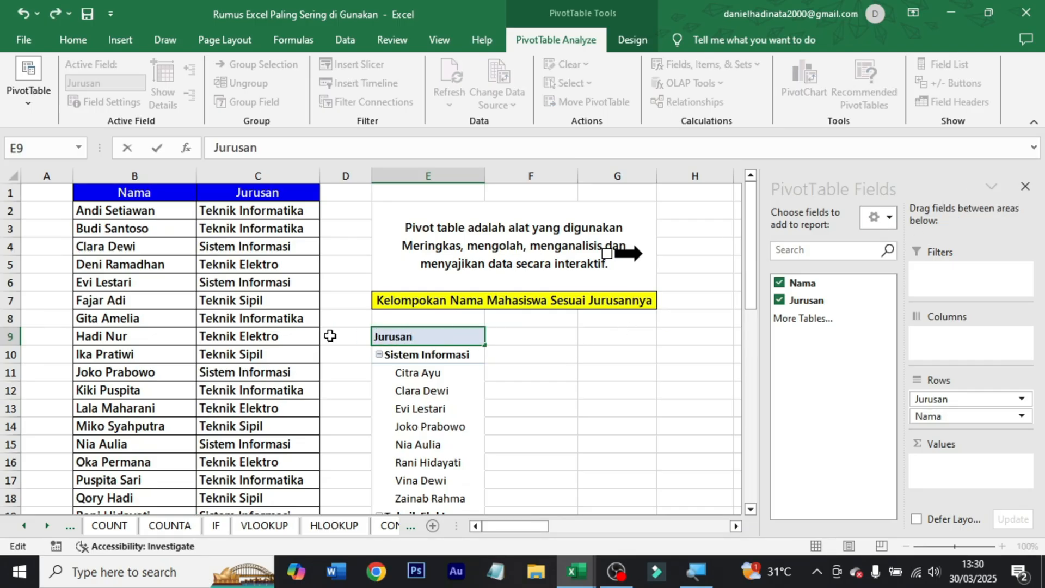
{"action": "key", "text": "Return"}
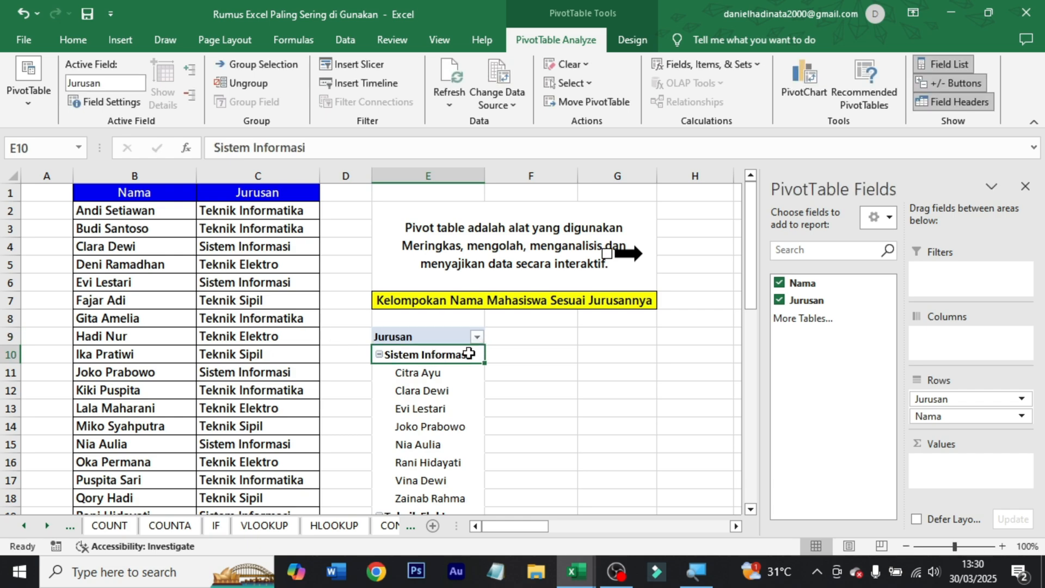
{"action": "left_click", "coordinate": [1025, 190]}
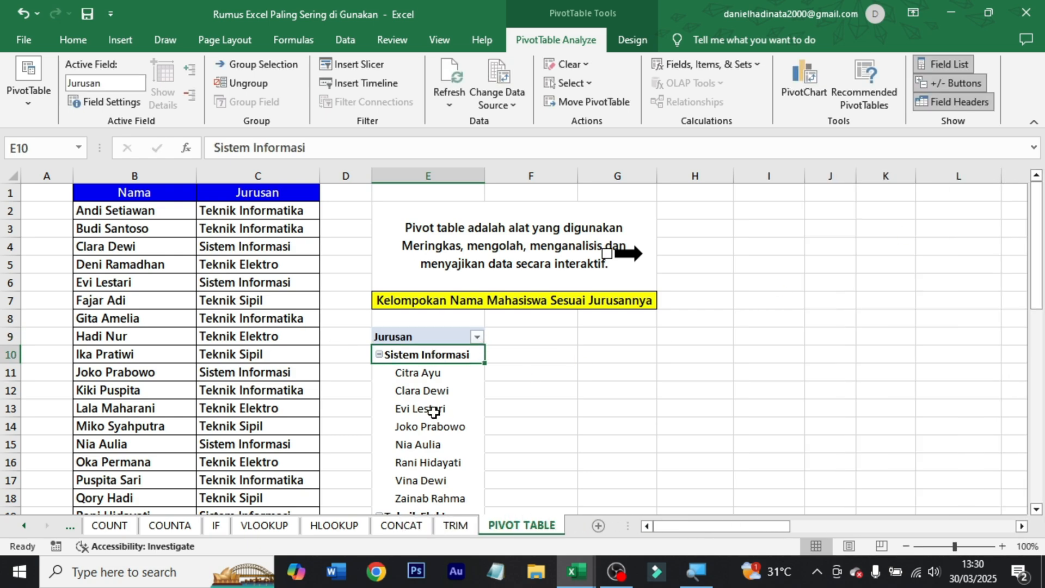
Step: Review the student names grouped under each Jurusan throughout the pivot table, from Sistem Informasi to Teknik Sipil
{"action": "left_click", "coordinate": [435, 410]}
{"action": "scroll", "coordinate": [551, 369], "scroll_direction": "down", "scroll_amount": 5}
{"action": "left_click", "coordinate": [550, 369]}
{"action": "scroll", "coordinate": [450, 396], "scroll_direction": "down", "scroll_amount": 3}
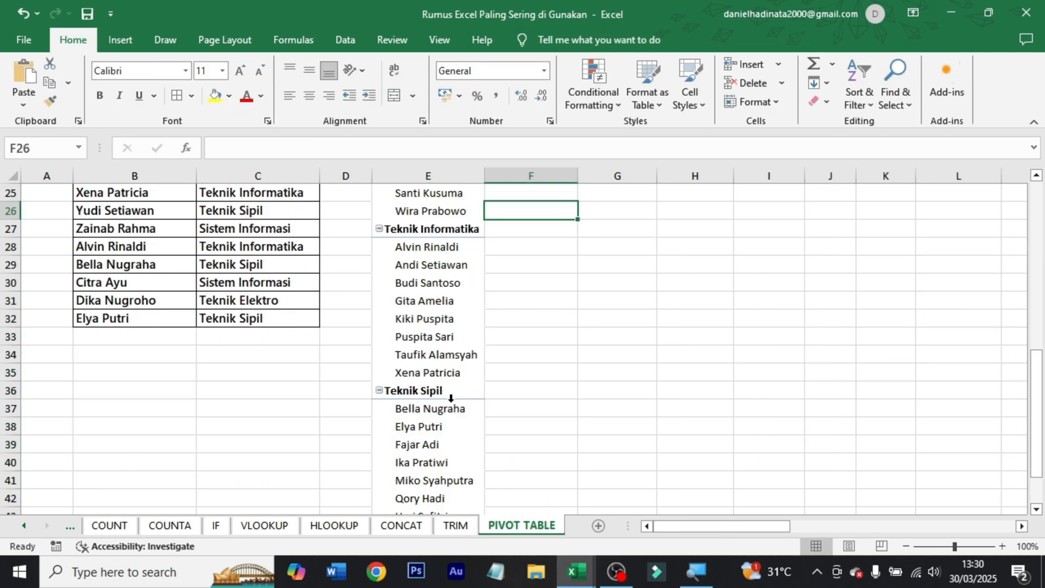
{"action": "scroll", "coordinate": [440, 407], "scroll_direction": "down", "scroll_amount": 2}
{"action": "scroll", "coordinate": [447, 403], "scroll_direction": "up", "scroll_amount": 10}
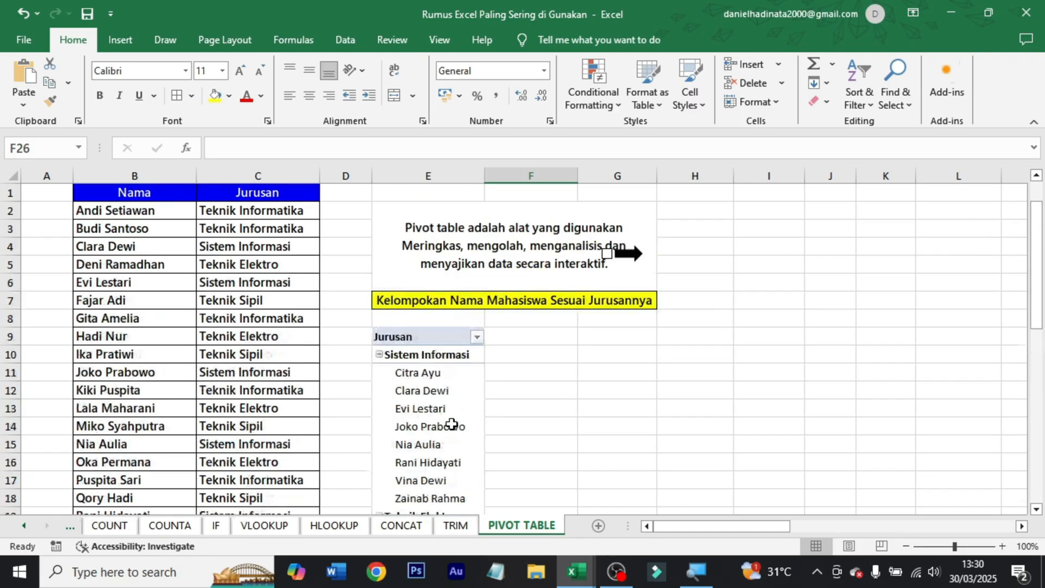
{"action": "left_click", "coordinate": [449, 386]}
{"action": "left_click", "coordinate": [435, 372]}
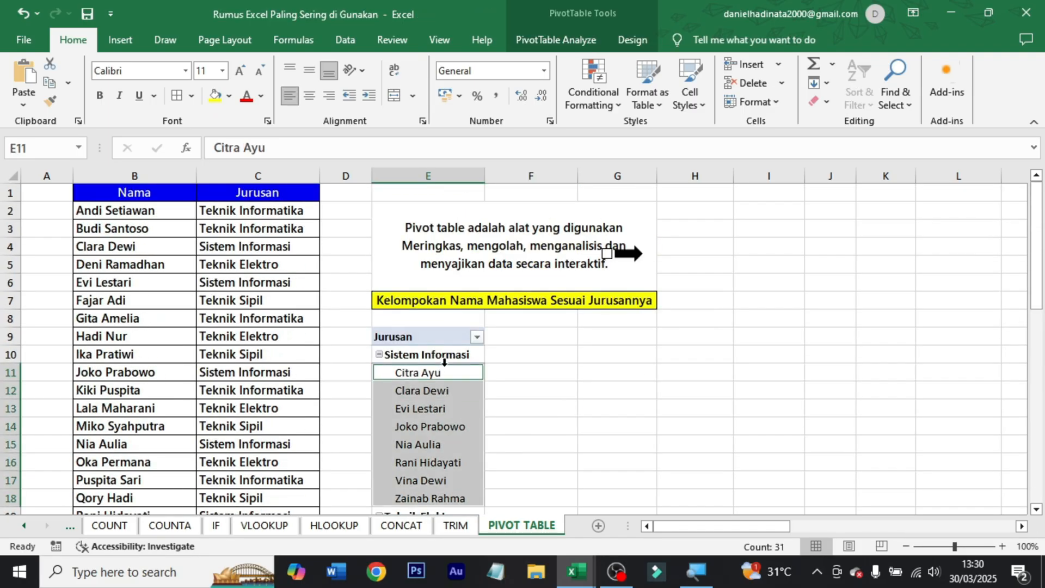
{"action": "left_click", "coordinate": [447, 355]}
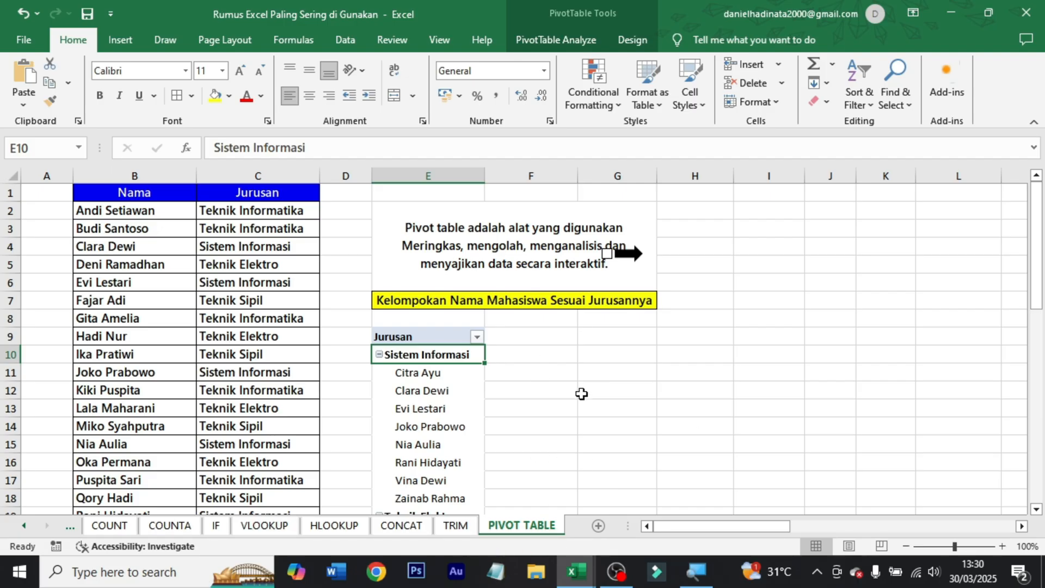
Step: Try the arrow link beside the pivot table description, and switch to the Tabel sheet
{"action": "left_click", "coordinate": [641, 265]}
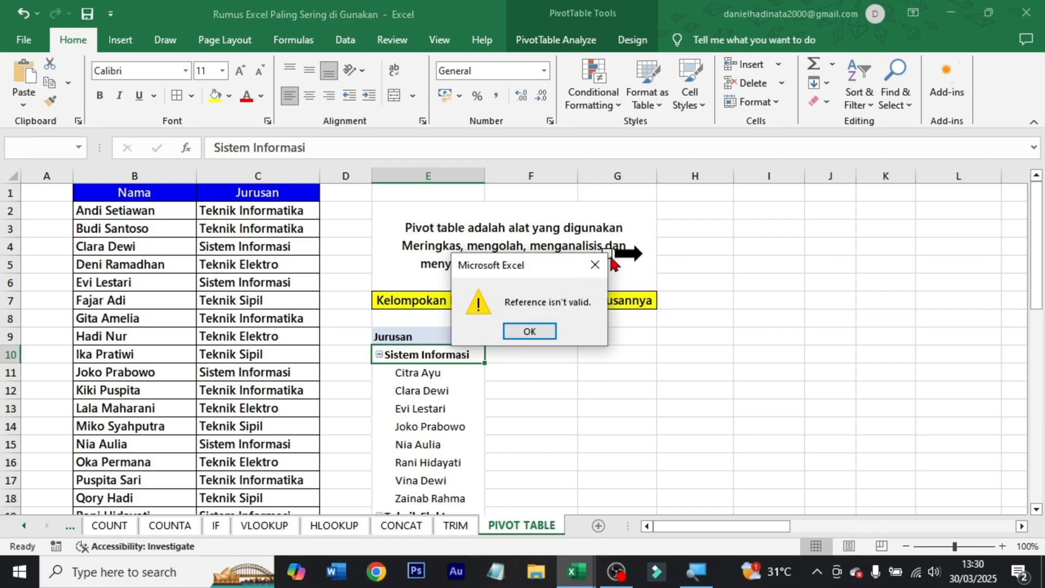
{"action": "left_click", "coordinate": [593, 265]}
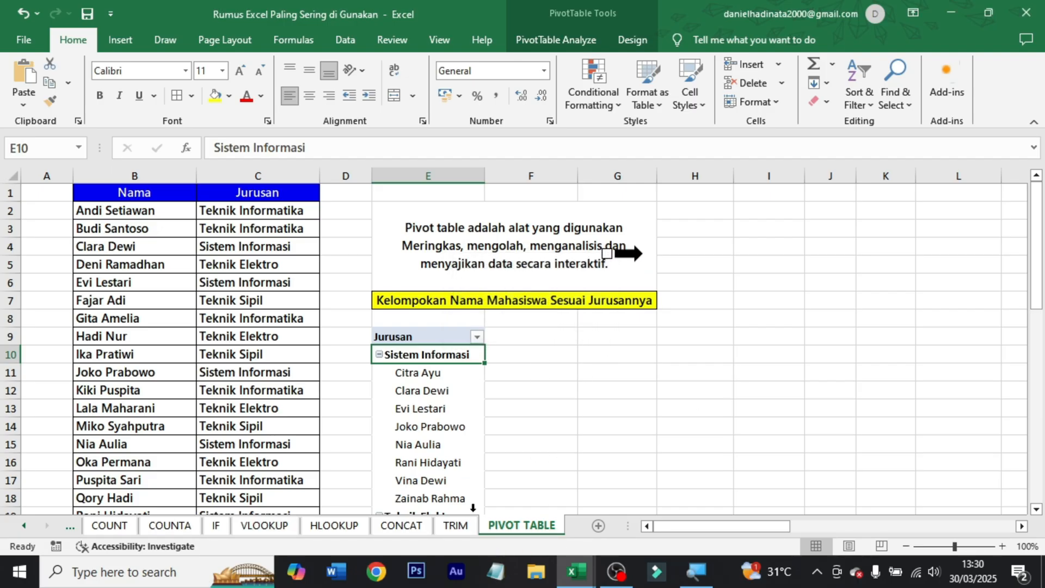
{"action": "left_click", "coordinate": [23, 526]}
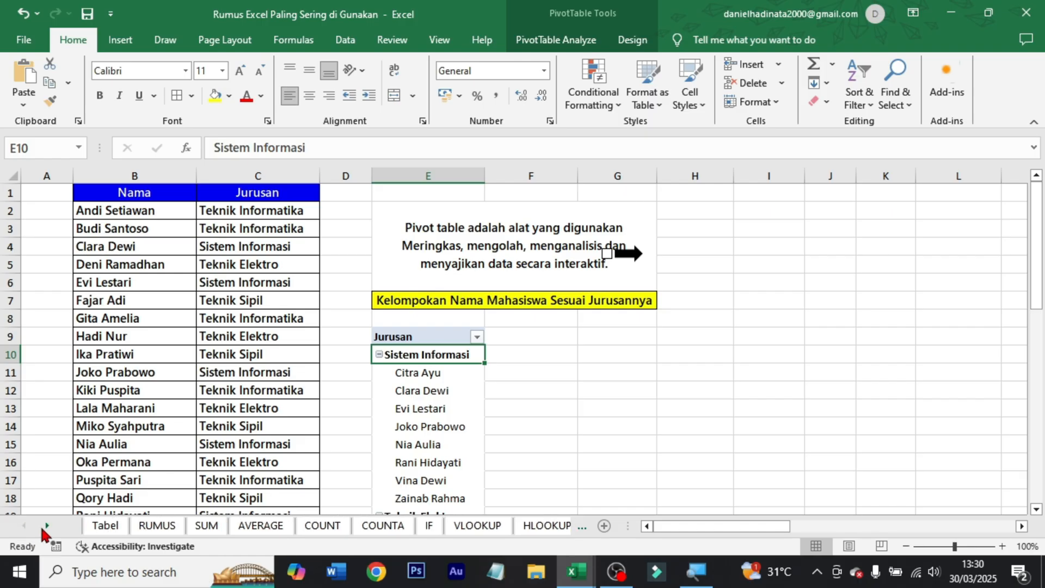
{"action": "left_click", "coordinate": [98, 526]}
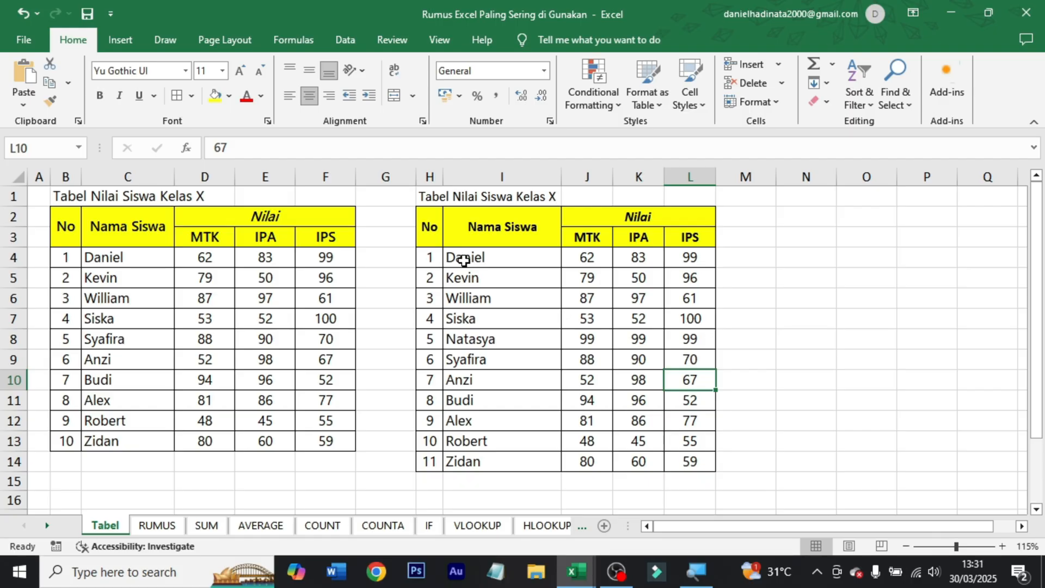
Step: Colour the first student name in I4 red and enlarge its font to size 16
{"action": "left_click", "coordinate": [517, 261]}
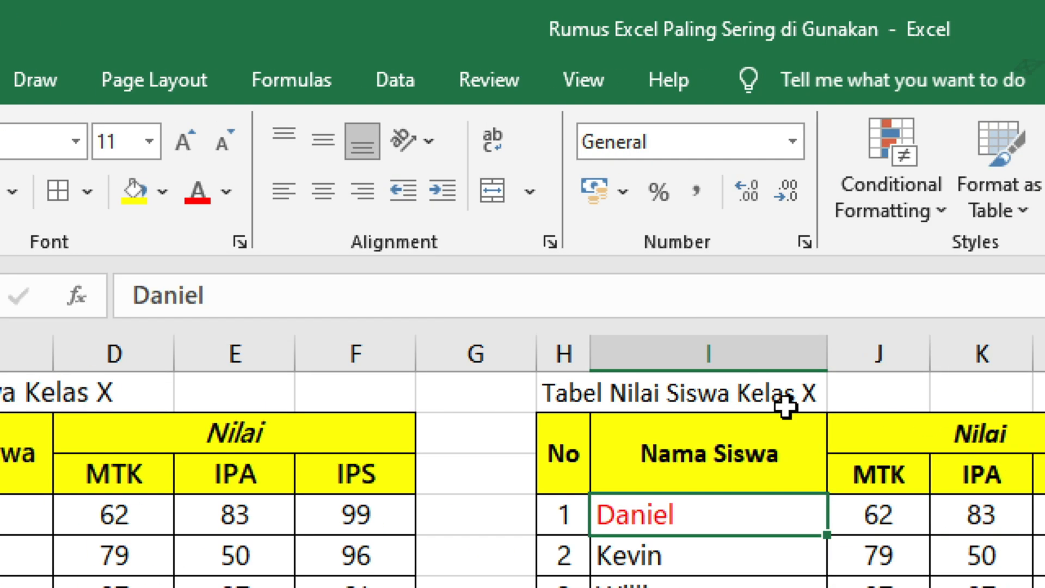
{"action": "left_click", "coordinate": [182, 146]}
{"action": "left_click", "coordinate": [182, 146]}
{"action": "left_click", "coordinate": [182, 145]}
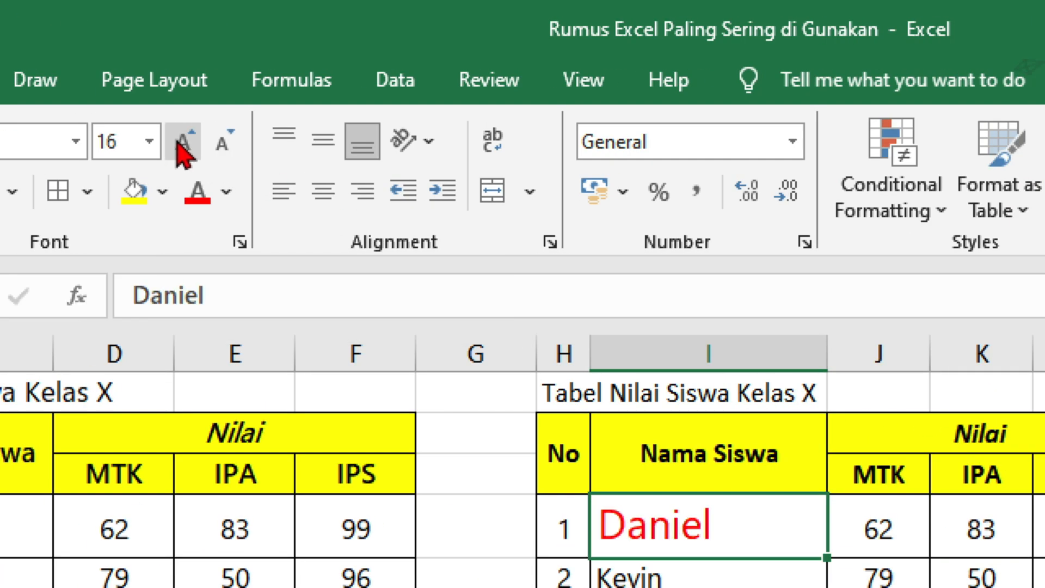
Step: Reduce the font size of the student name in I4 to 11
{"action": "left_click", "coordinate": [221, 142]}
{"action": "left_click", "coordinate": [222, 142]}
{"action": "left_click", "coordinate": [221, 143]}
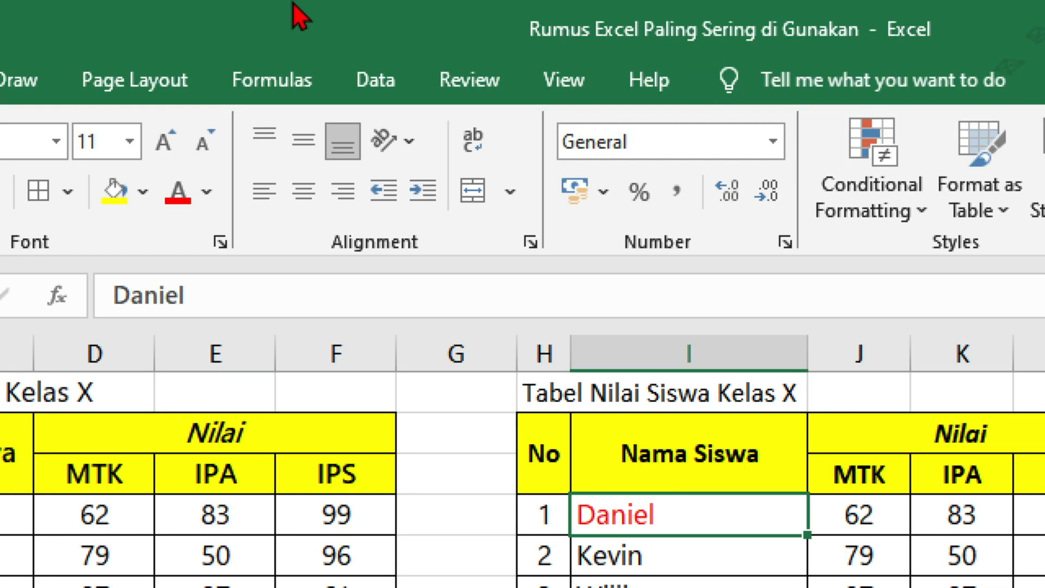
Step: Preview other fonts such as Yu Gothic Light on the name in I4, and enlarge its text by two size increments
{"action": "left_click", "coordinate": [56, 141]}
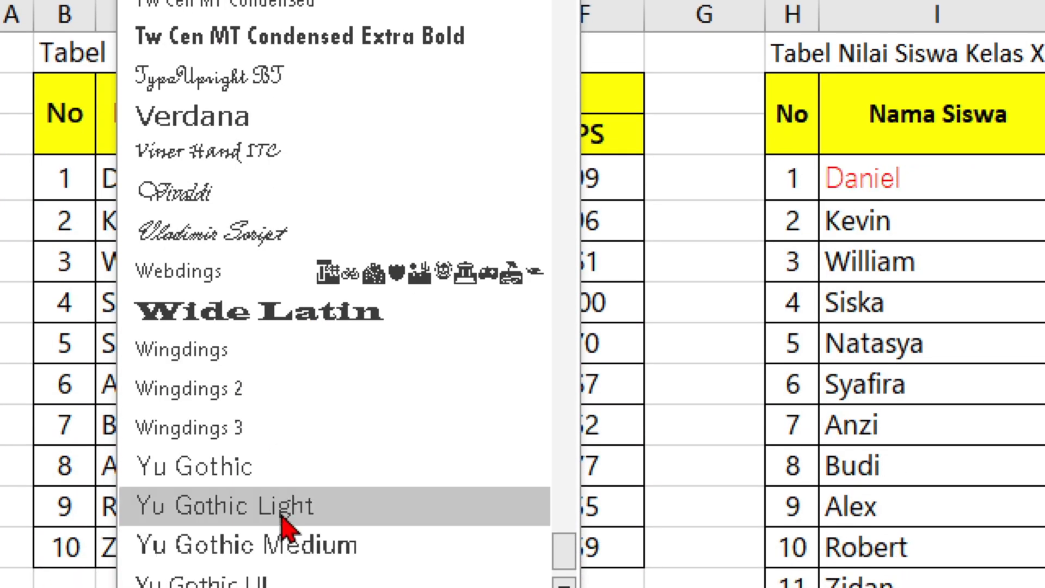
{"action": "key", "text": "Escape"}
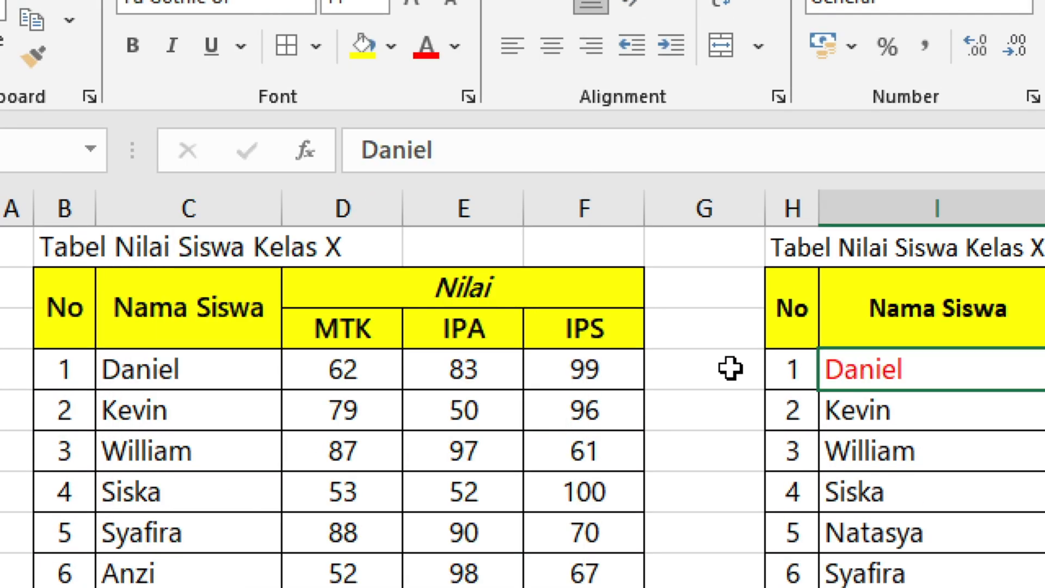
{"action": "key", "text": "ctrl+shift+period"}
{"action": "key", "text": "ctrl+shift+period"}
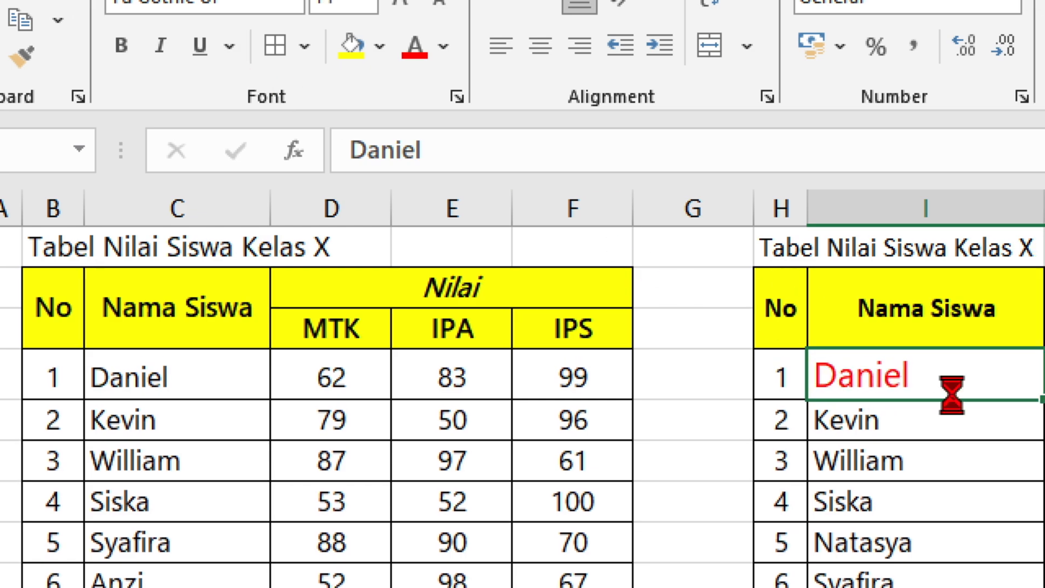
Step: Reduce the font size of the student name in I4 to 11, and undo its red font colour
{"action": "key", "text": "ctrl+shift+comma"}
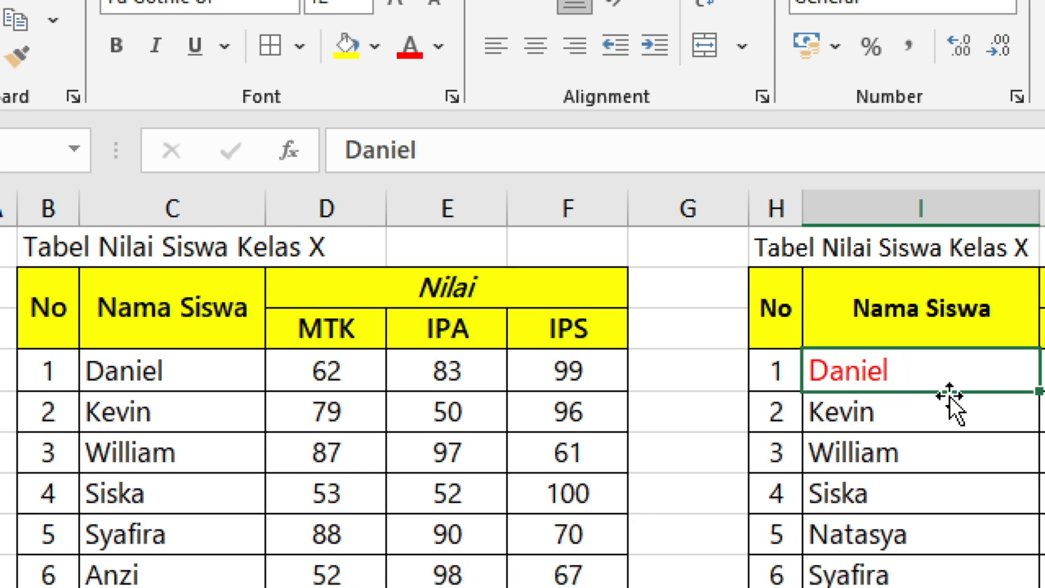
{"action": "key", "text": "ctrl+shift+comma"}
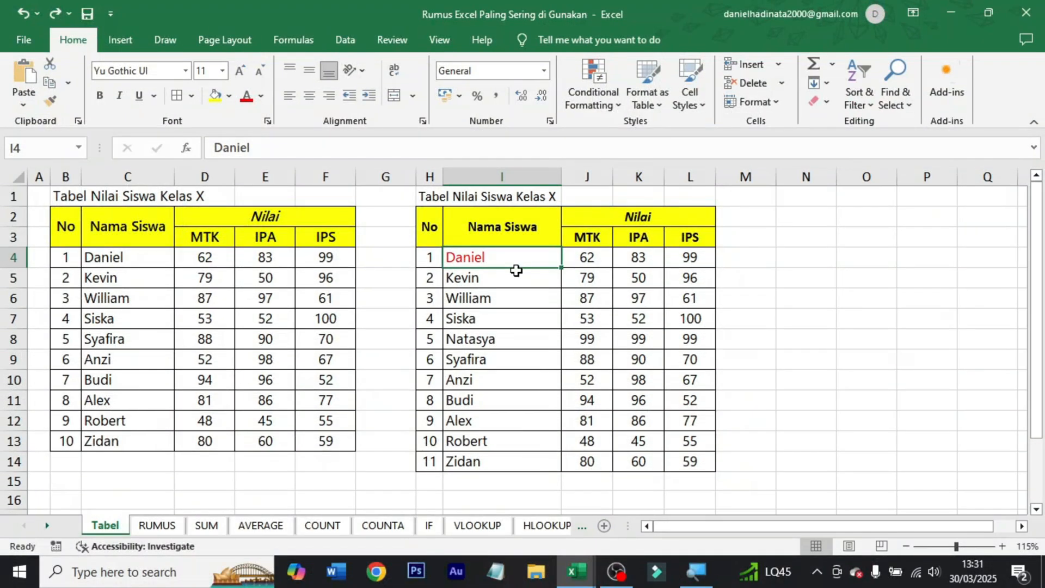
{"action": "left_click", "coordinate": [532, 295]}
{"action": "left_click", "coordinate": [526, 254]}
{"action": "key", "text": "ctrl+z"}
Step: Open the print settings for the Tabel sheet, and view the available printers
{"action": "key", "text": "ctrl+p"}
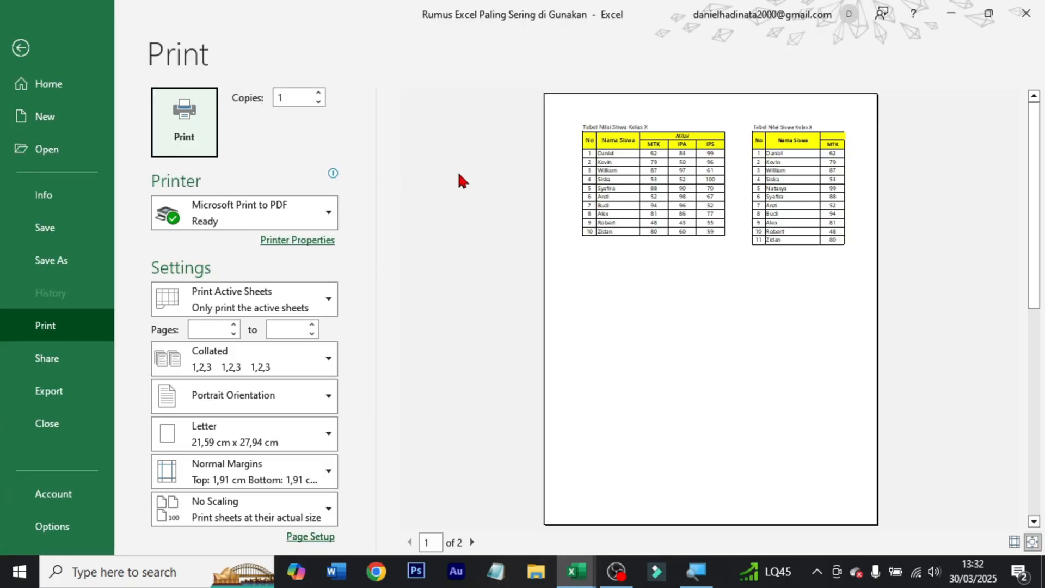
{"action": "left_click", "coordinate": [327, 220]}
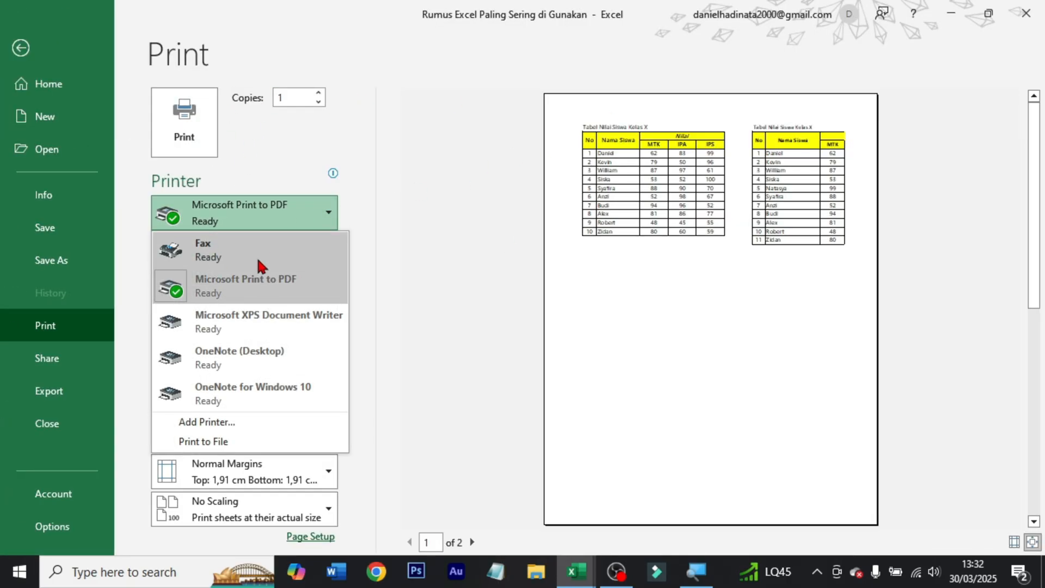
{"action": "left_click", "coordinate": [302, 213]}
Step: Try Print Entire Workbook as the print range, and switch back to Print Active Sheets
{"action": "left_click", "coordinate": [331, 294]}
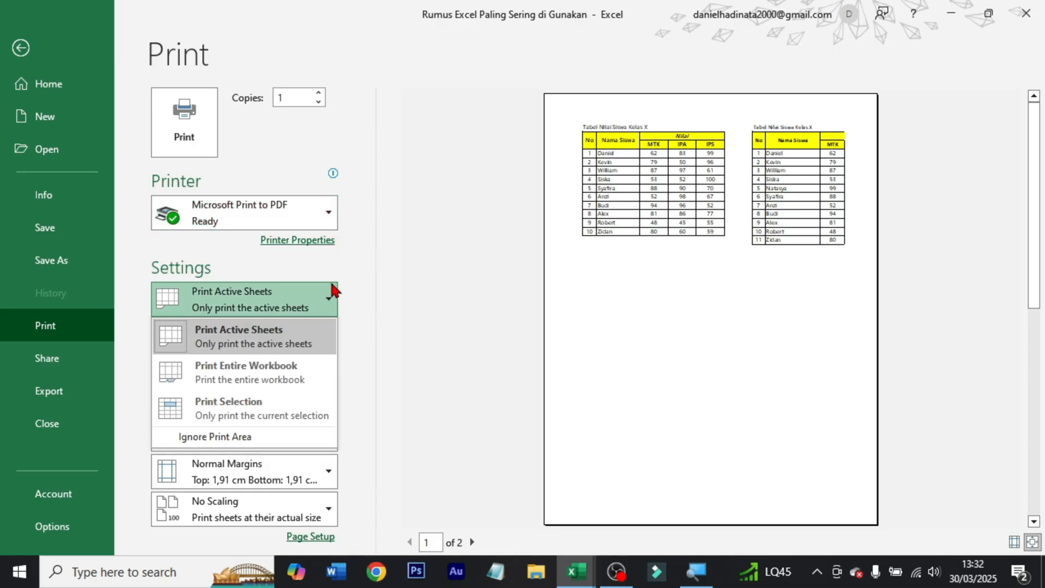
{"action": "left_click", "coordinate": [238, 375]}
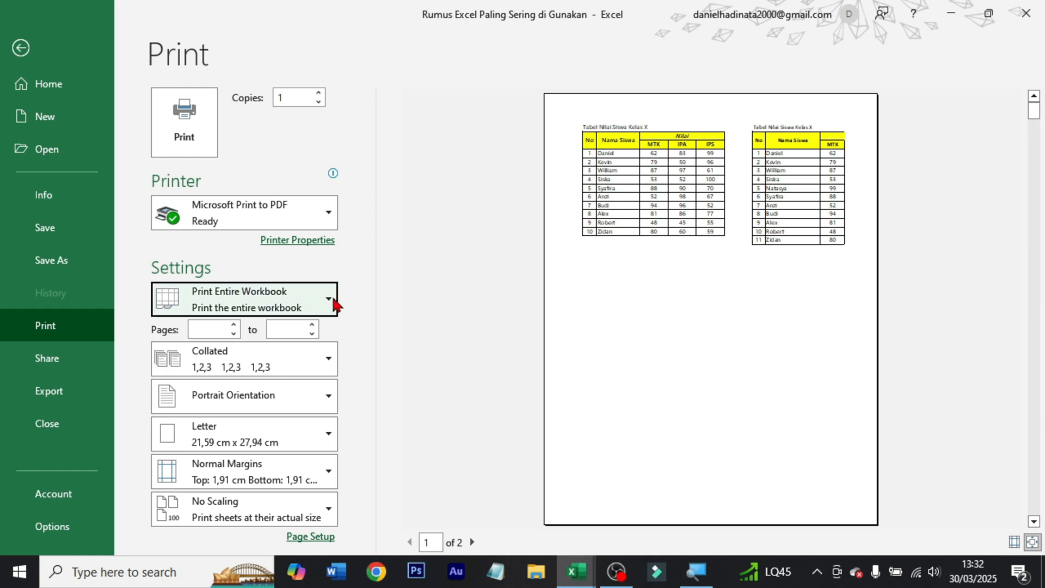
{"action": "left_click", "coordinate": [321, 294]}
{"action": "left_click", "coordinate": [246, 335]}
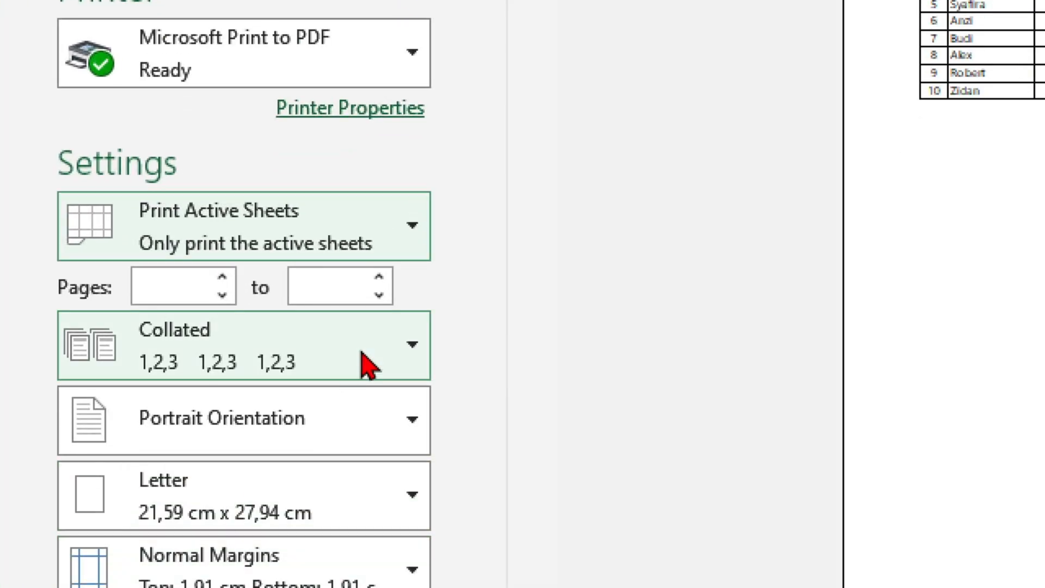
Step: View the collation options, compare portrait and landscape pages, and set the print layout to Landscape Orientation
{"action": "left_click", "coordinate": [367, 365]}
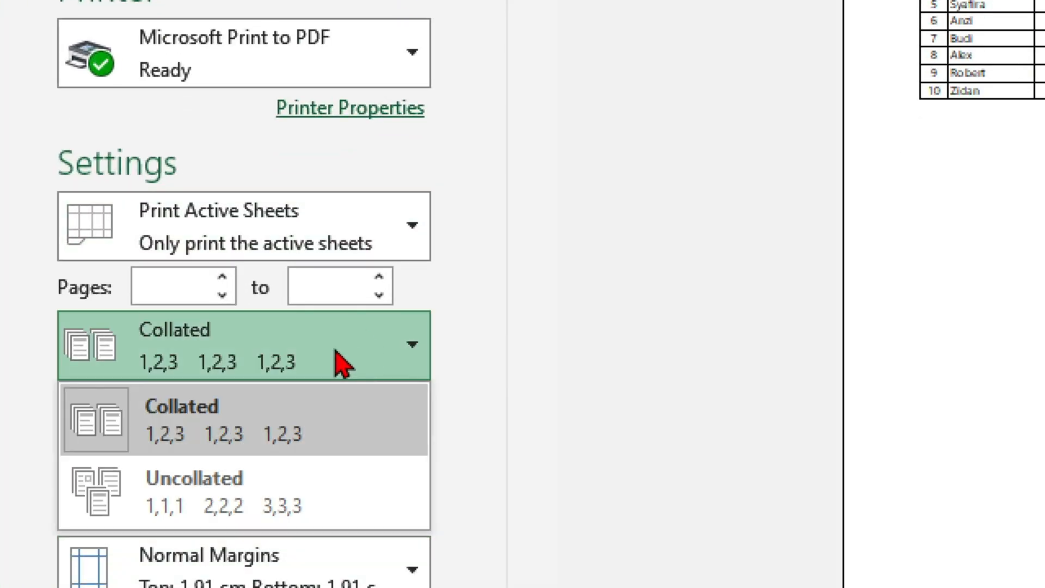
{"action": "left_click", "coordinate": [439, 357]}
{"action": "left_click", "coordinate": [321, 392]}
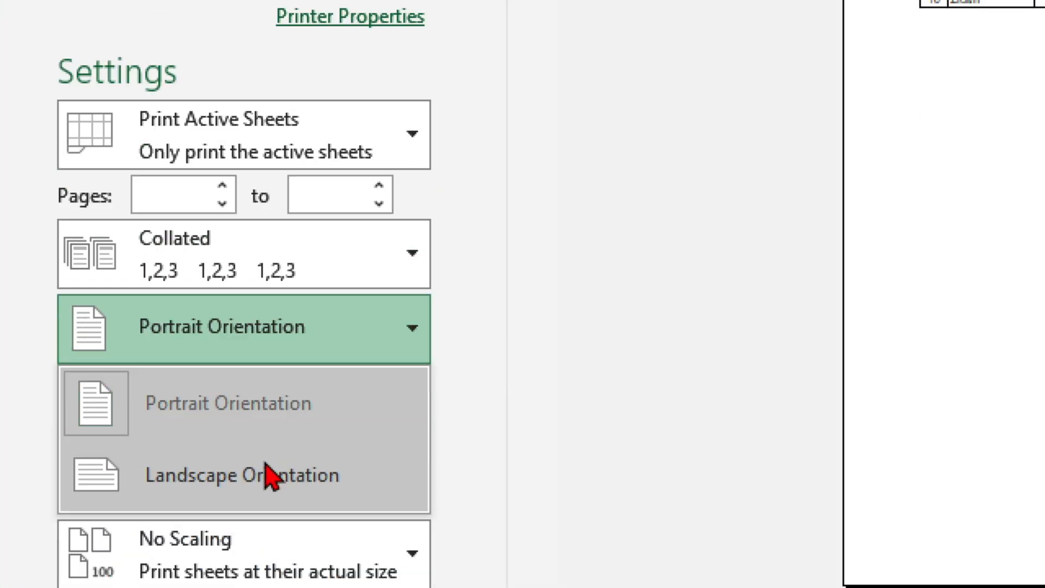
{"action": "left_click", "coordinate": [268, 571]}
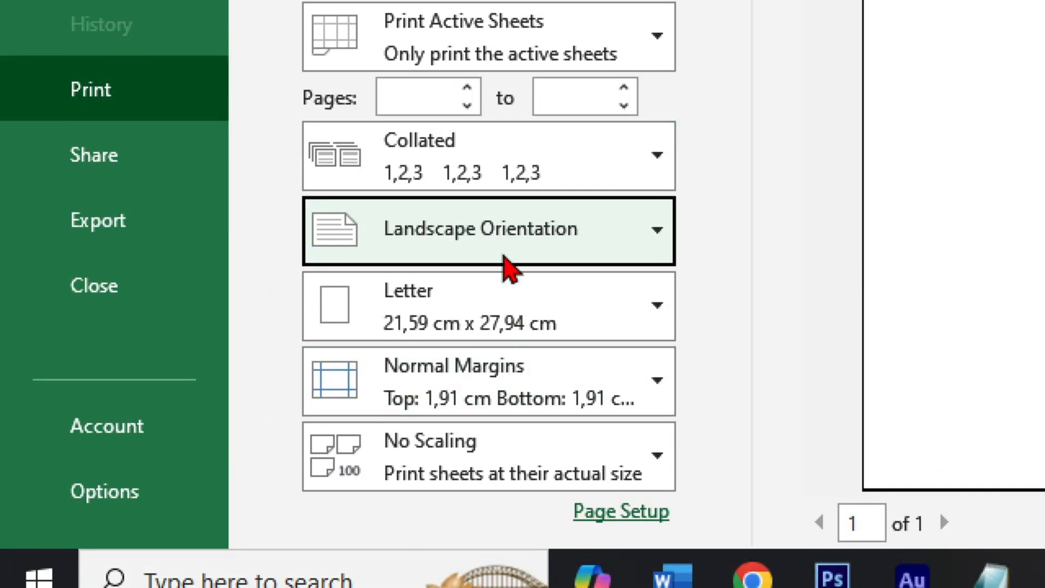
{"action": "left_click", "coordinate": [503, 247]}
{"action": "left_click", "coordinate": [504, 248]}
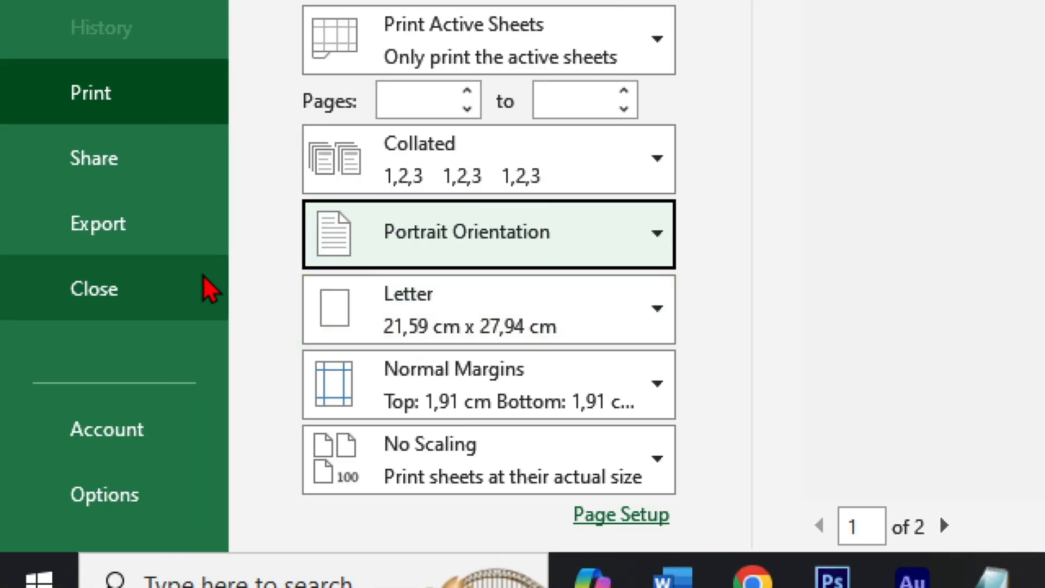
{"action": "left_click", "coordinate": [420, 249]}
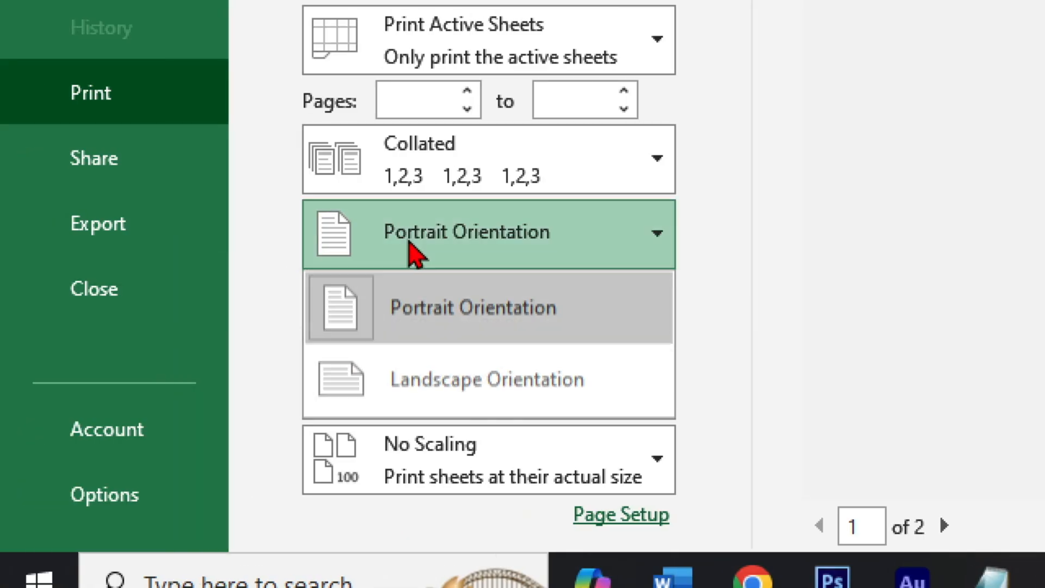
{"action": "left_click", "coordinate": [417, 364]}
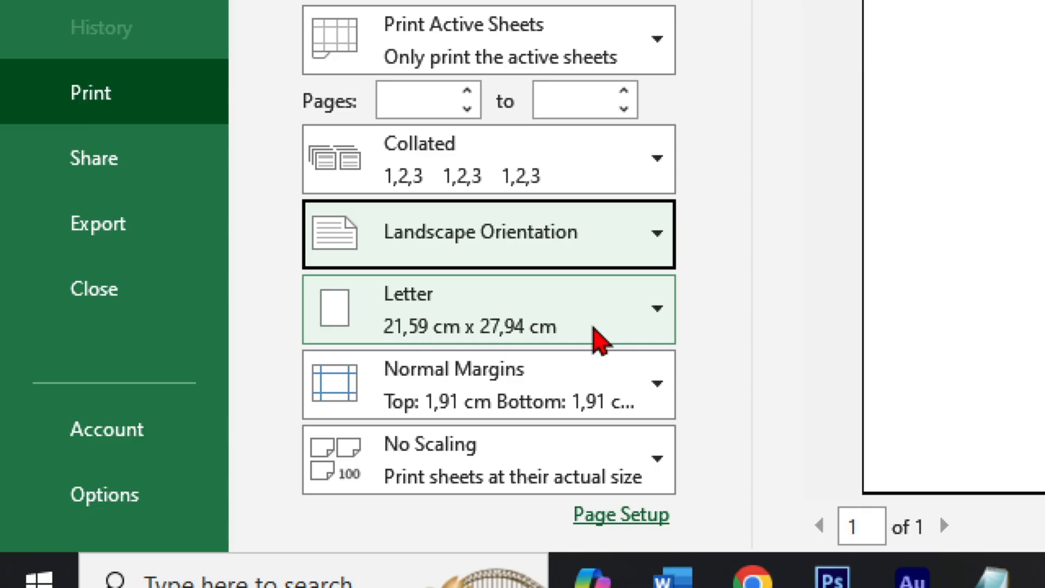
Step: Look through the available paper sizes for printing without changing Letter, and return to the Tabel sheet
{"action": "left_click", "coordinate": [660, 317]}
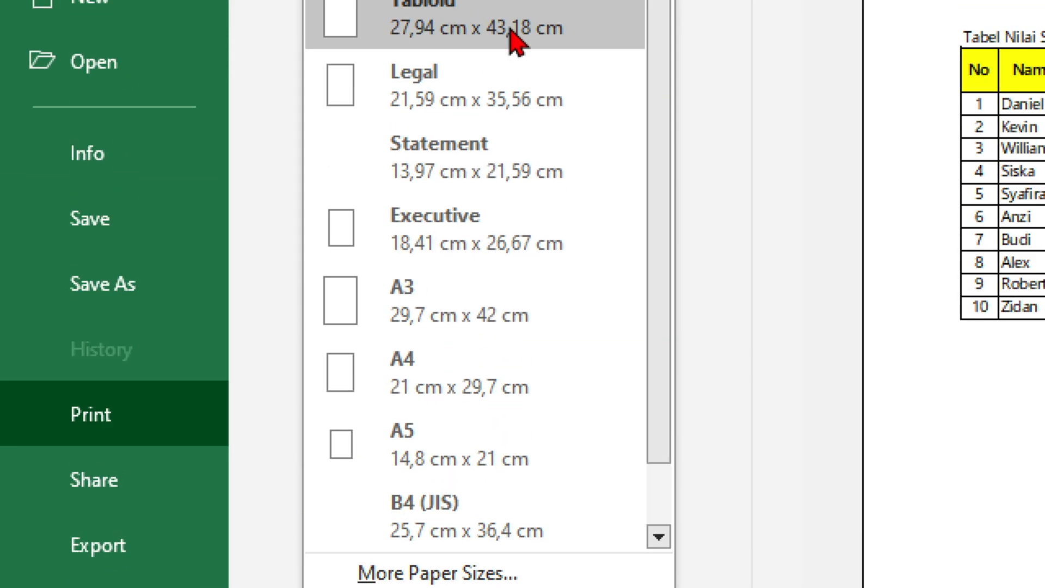
{"action": "scroll", "coordinate": [653, 367], "scroll_direction": "down", "scroll_amount": 1}
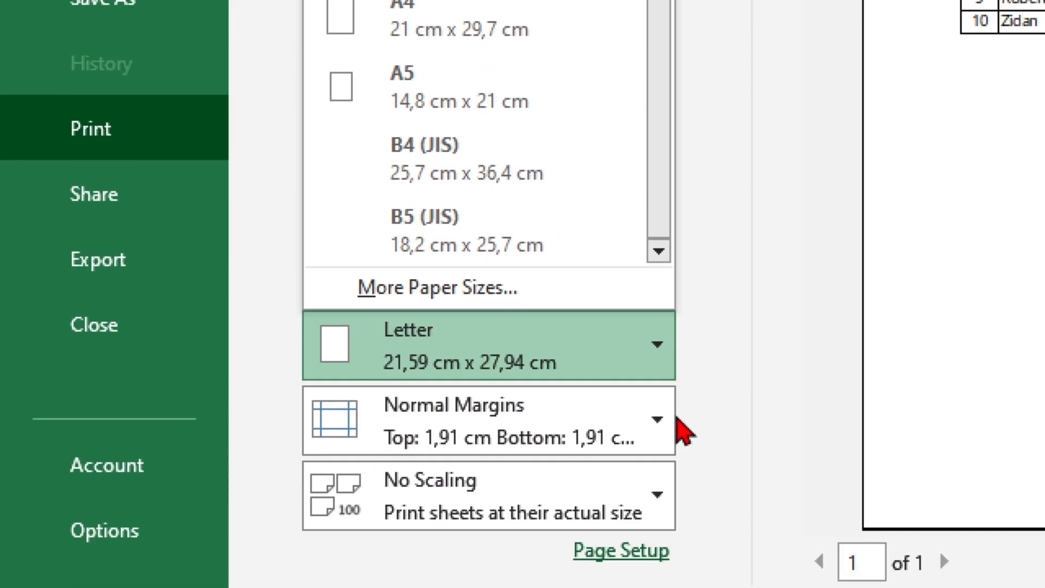
{"action": "left_click", "coordinate": [776, 431]}
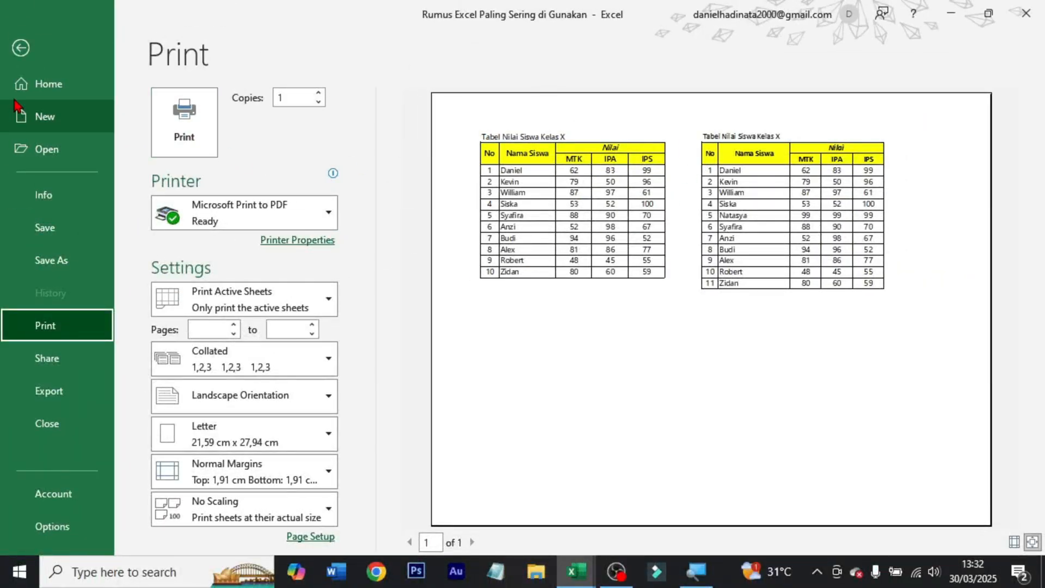
{"action": "left_click", "coordinate": [20, 48]}
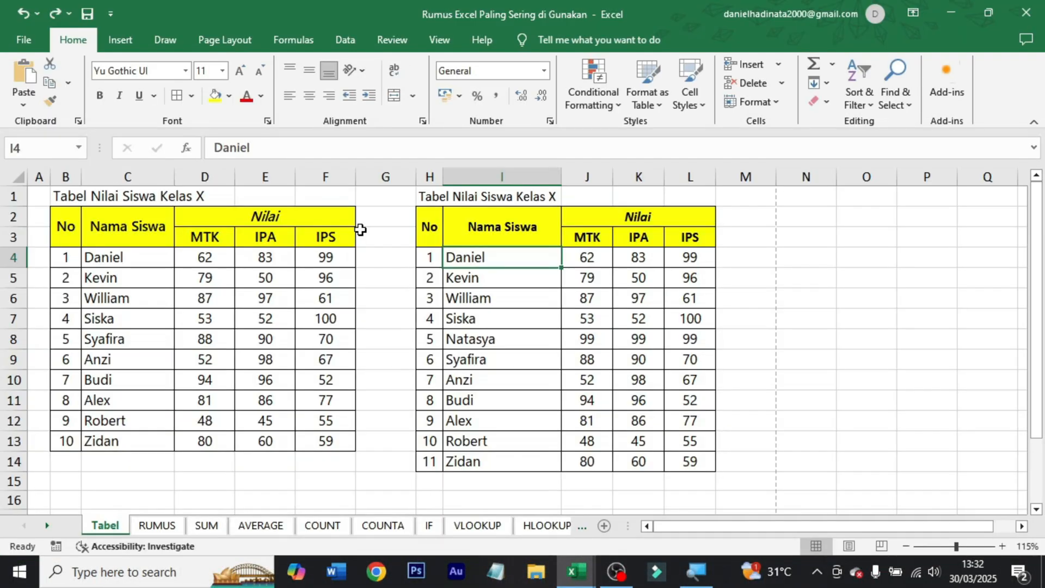
{"action": "left_click", "coordinate": [733, 223]}
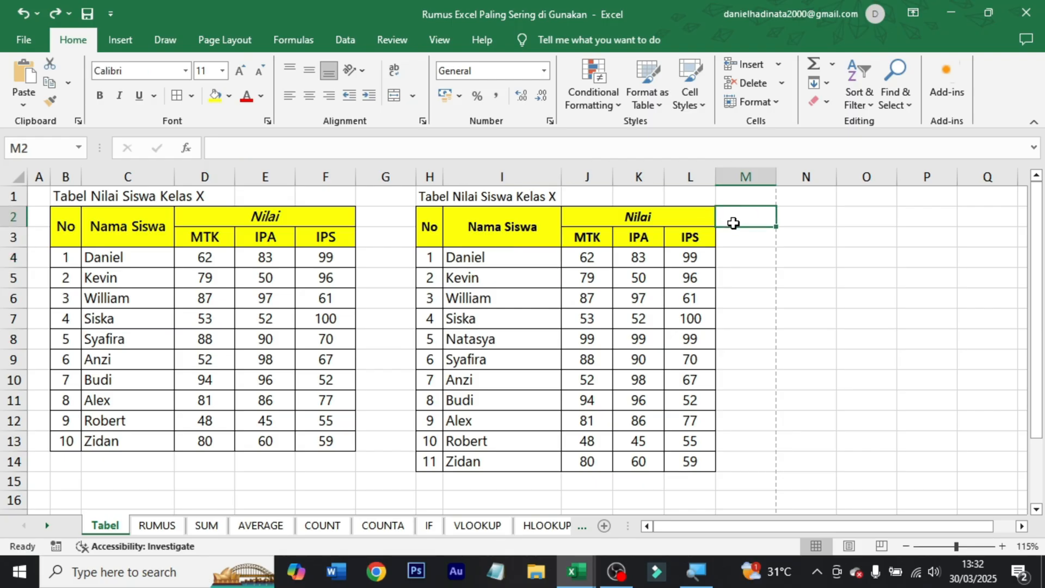
Step: Save the workbook, and start saving a copy of it in the Downloads folder
{"action": "left_click", "coordinate": [89, 21]}
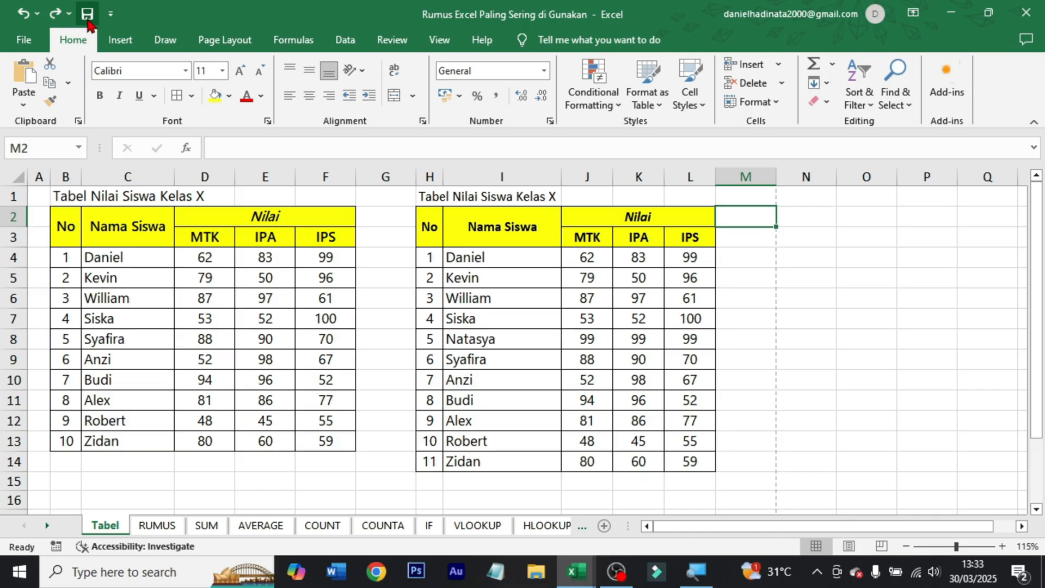
{"action": "left_click", "coordinate": [36, 38]}
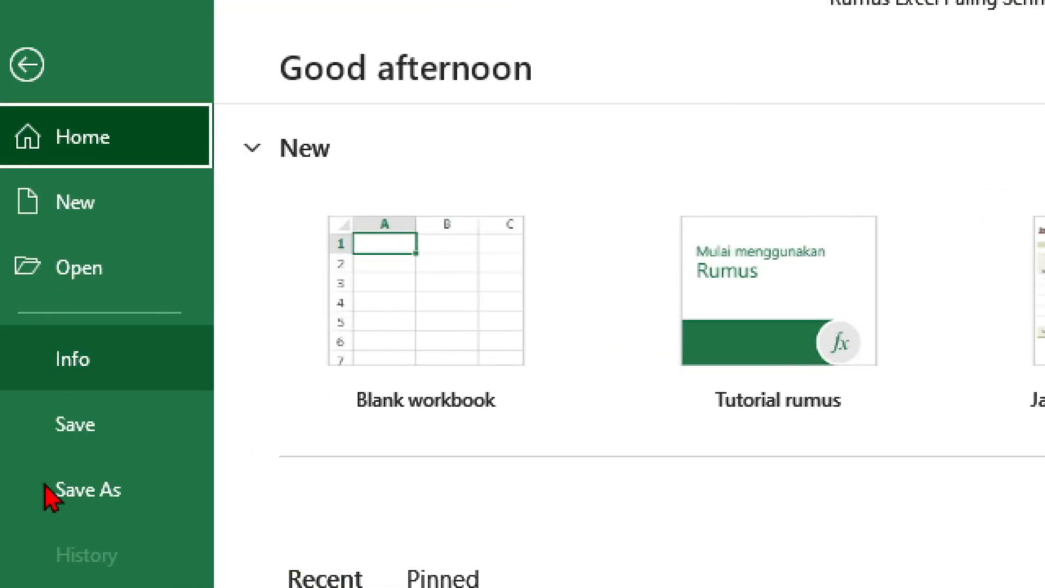
{"action": "left_click", "coordinate": [64, 264]}
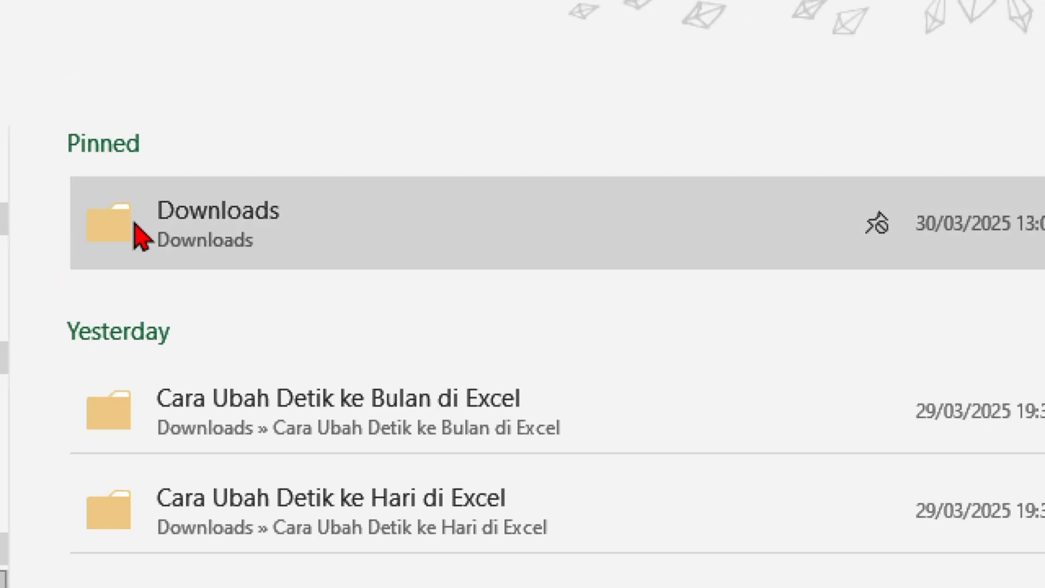
{"action": "left_click", "coordinate": [627, 218]}
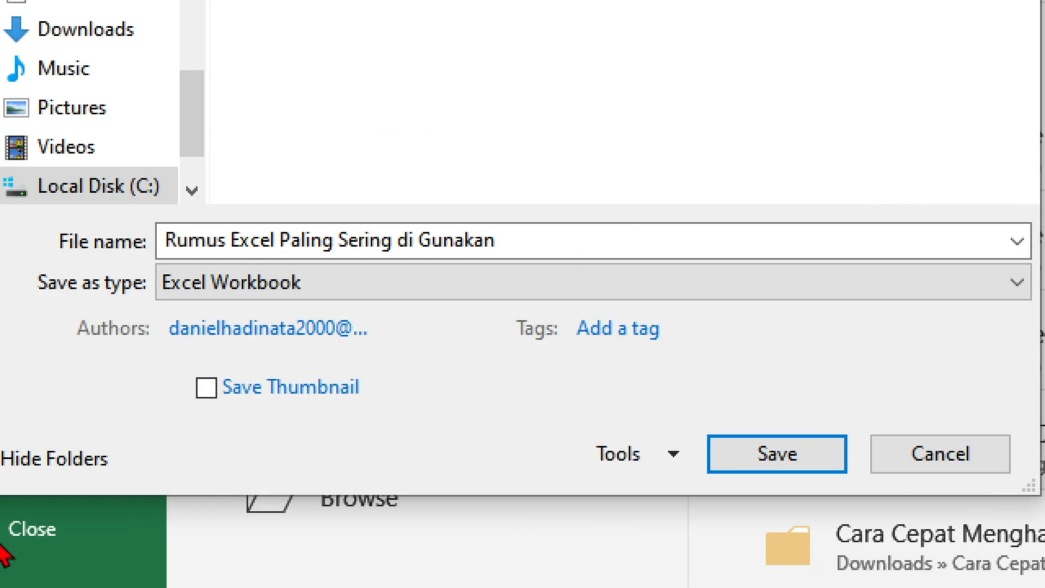
Step: Name the copy "Rumus Excel Paling Sering di Gunakan Sudah di Praktekan" and save it as an Excel Workbook
{"action": "left_click", "coordinate": [648, 230]}
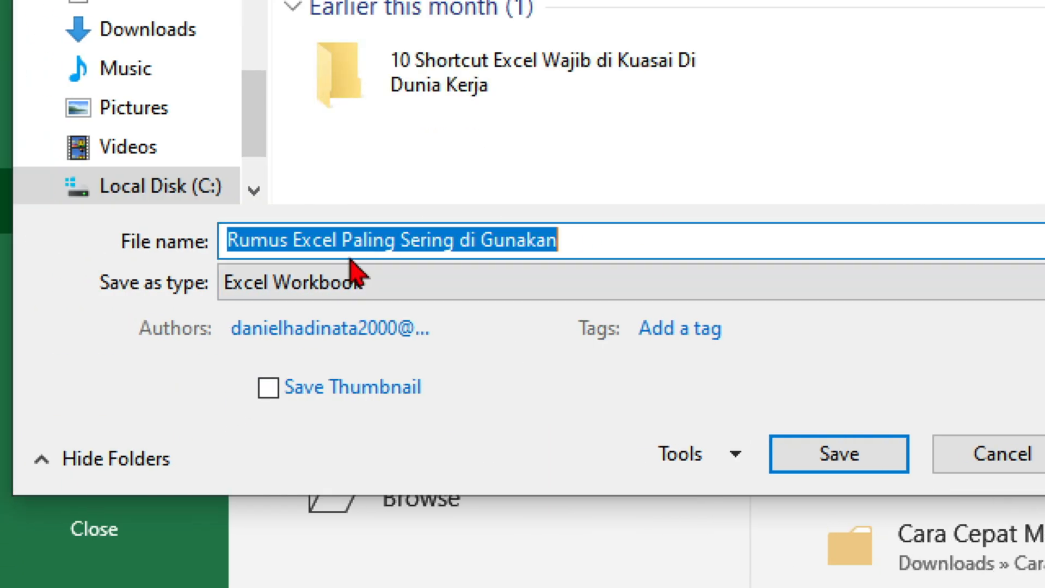
{"action": "left_click", "coordinate": [604, 241]}
{"action": "type", "text": "Suda"}
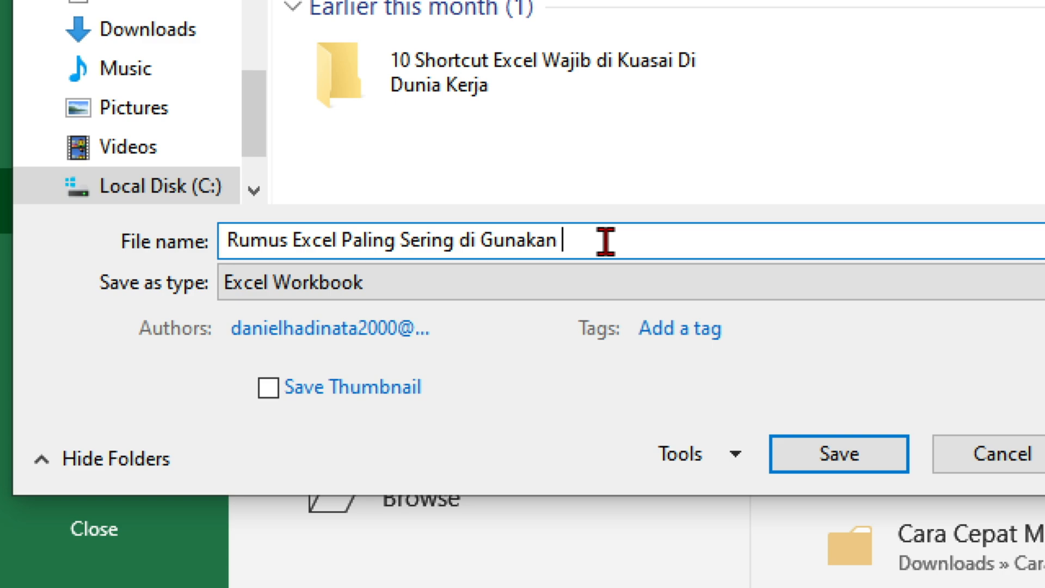
{"action": "type", "text": "h di"}
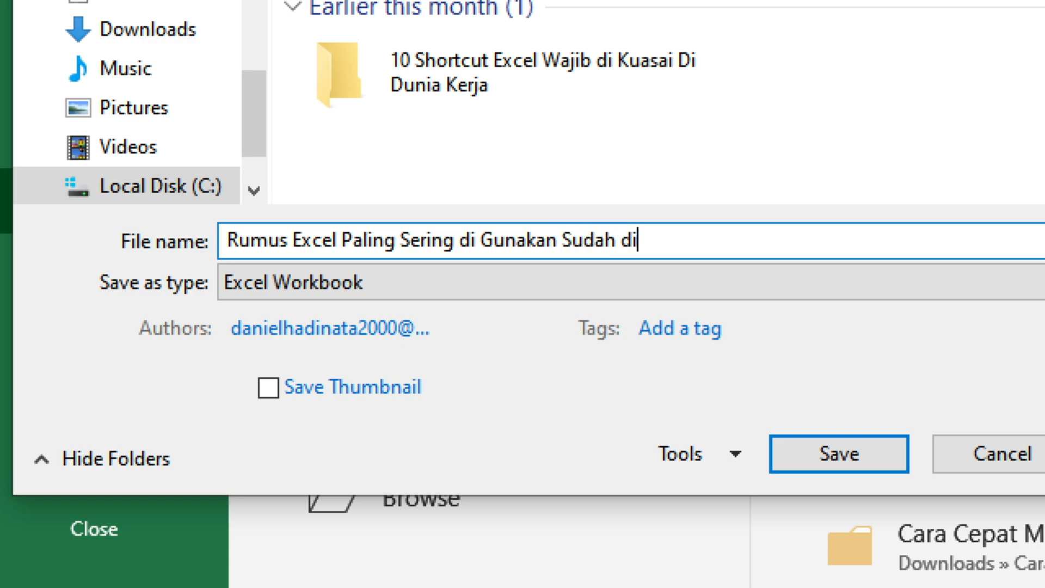
{"action": "type", "text": " Praktekn"}
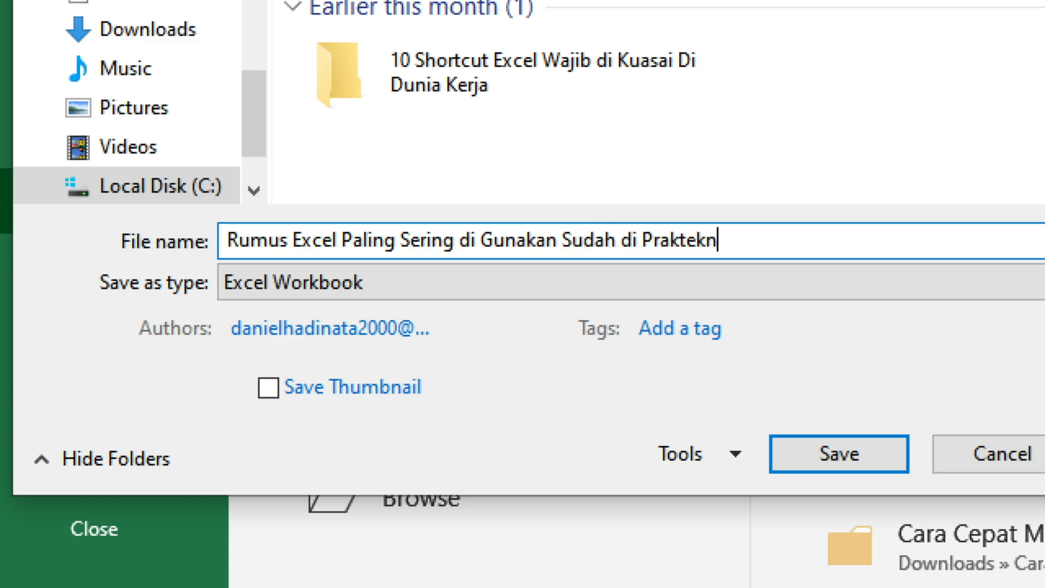
{"action": "key", "text": "BackSpace"}
{"action": "type", "text": "an"}
{"action": "left_click", "coordinate": [837, 456]}
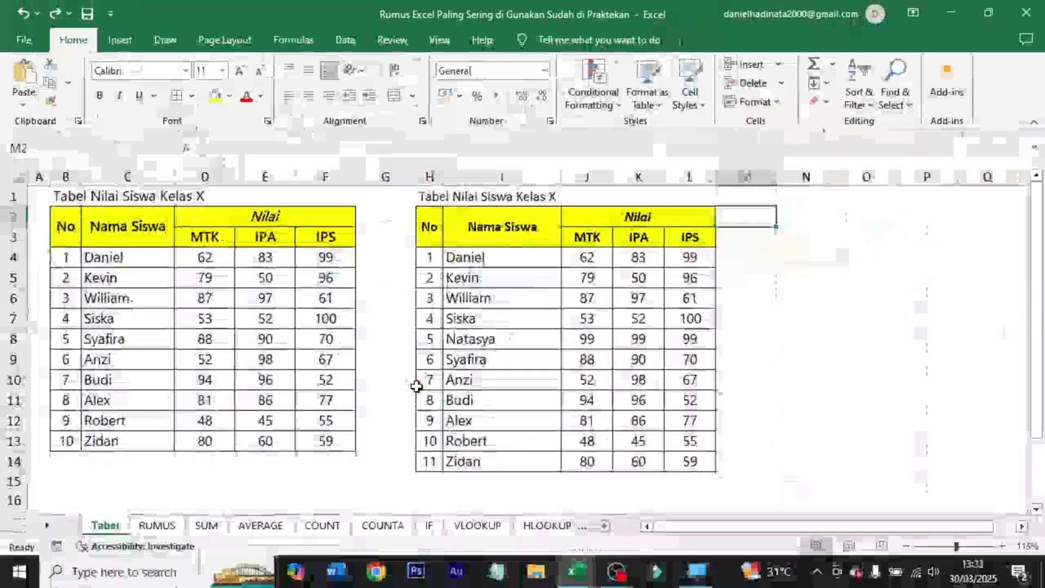
Step: Close the saved workbook, and close the blank Book1 without saving it
{"action": "left_click", "coordinate": [1027, 12]}
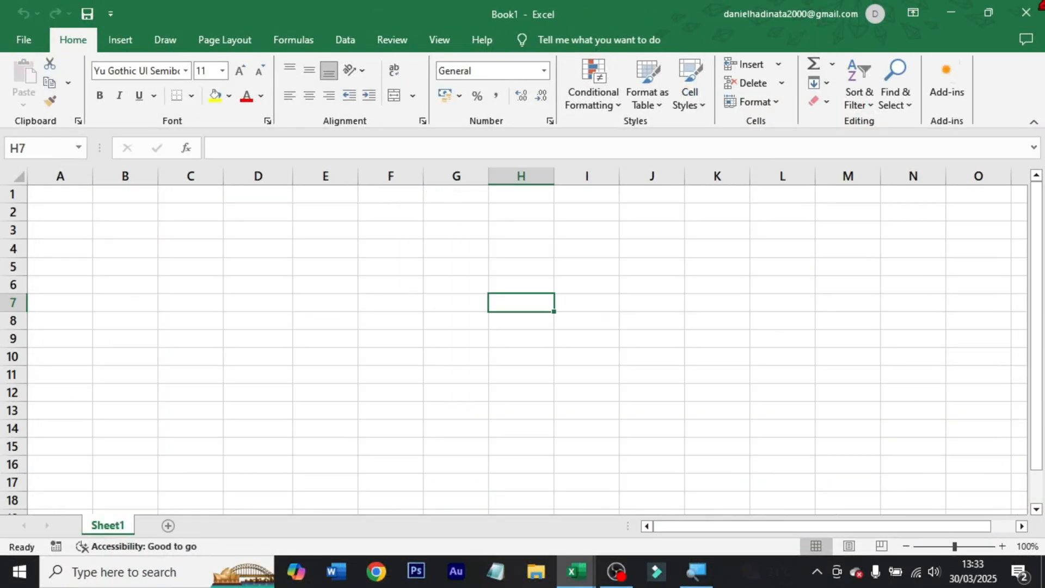
{"action": "left_click", "coordinate": [1041, 5]}
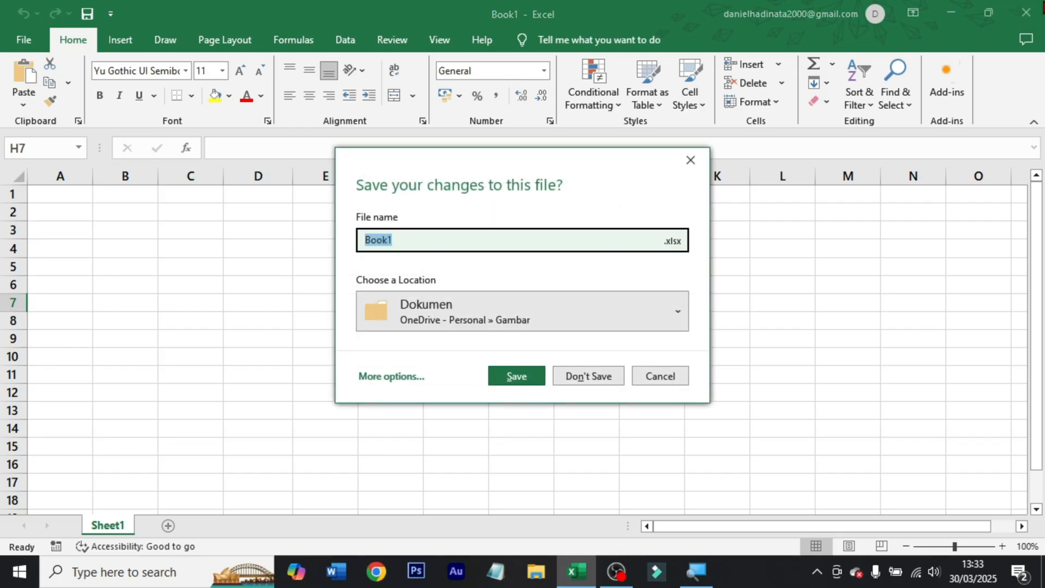
{"action": "left_click", "coordinate": [586, 377]}
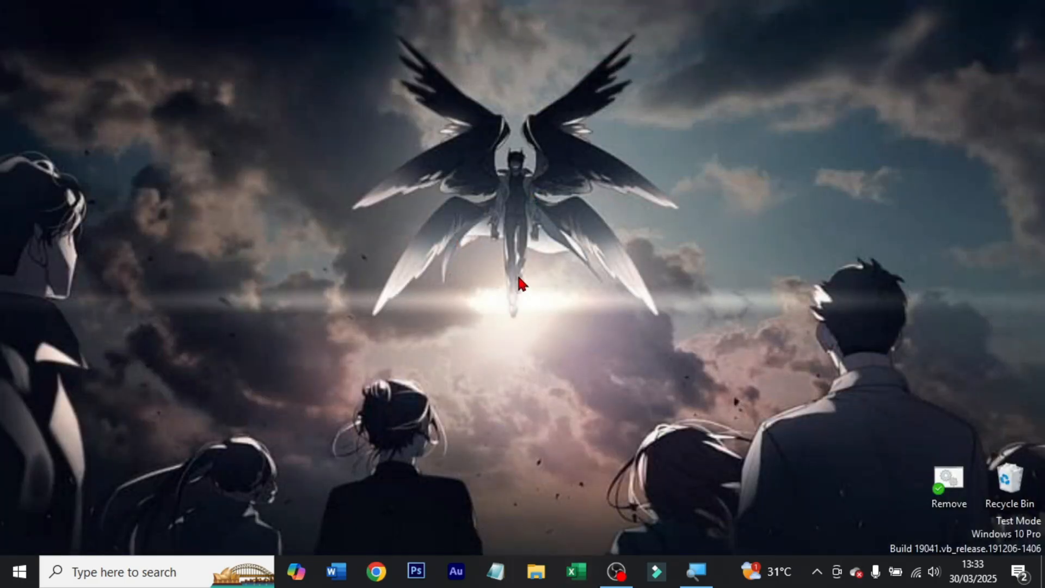